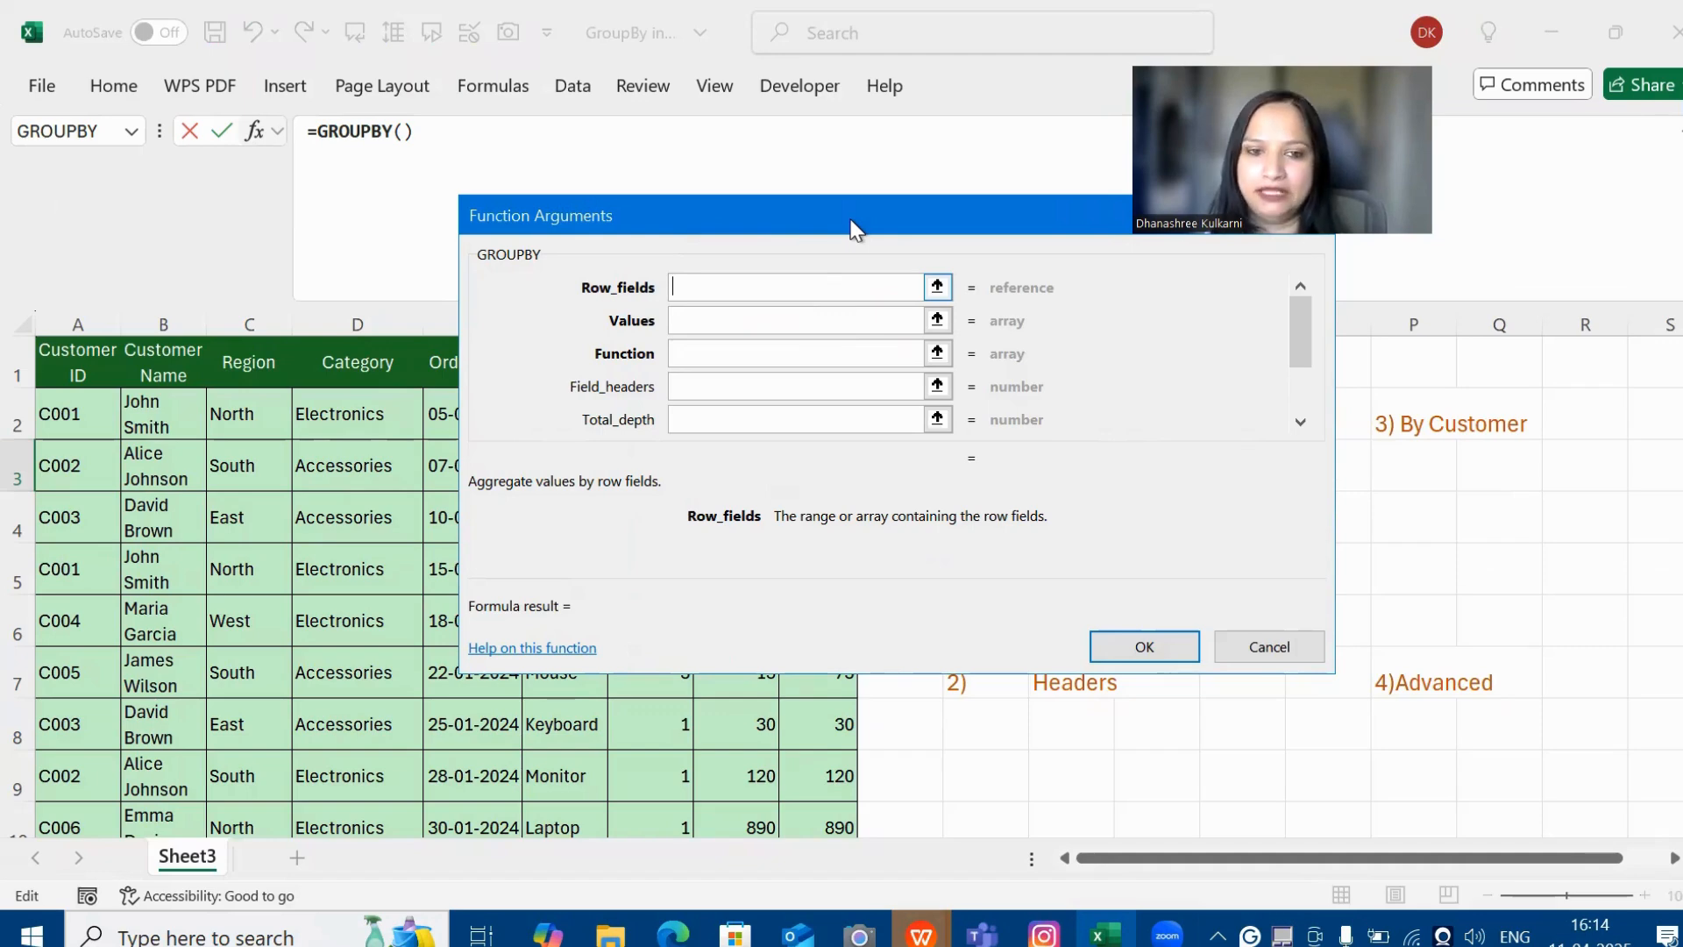
Step: Set the GROUPBY function's row fields argument to the category cells D2:D11
drag(854, 226, 1074, 164)
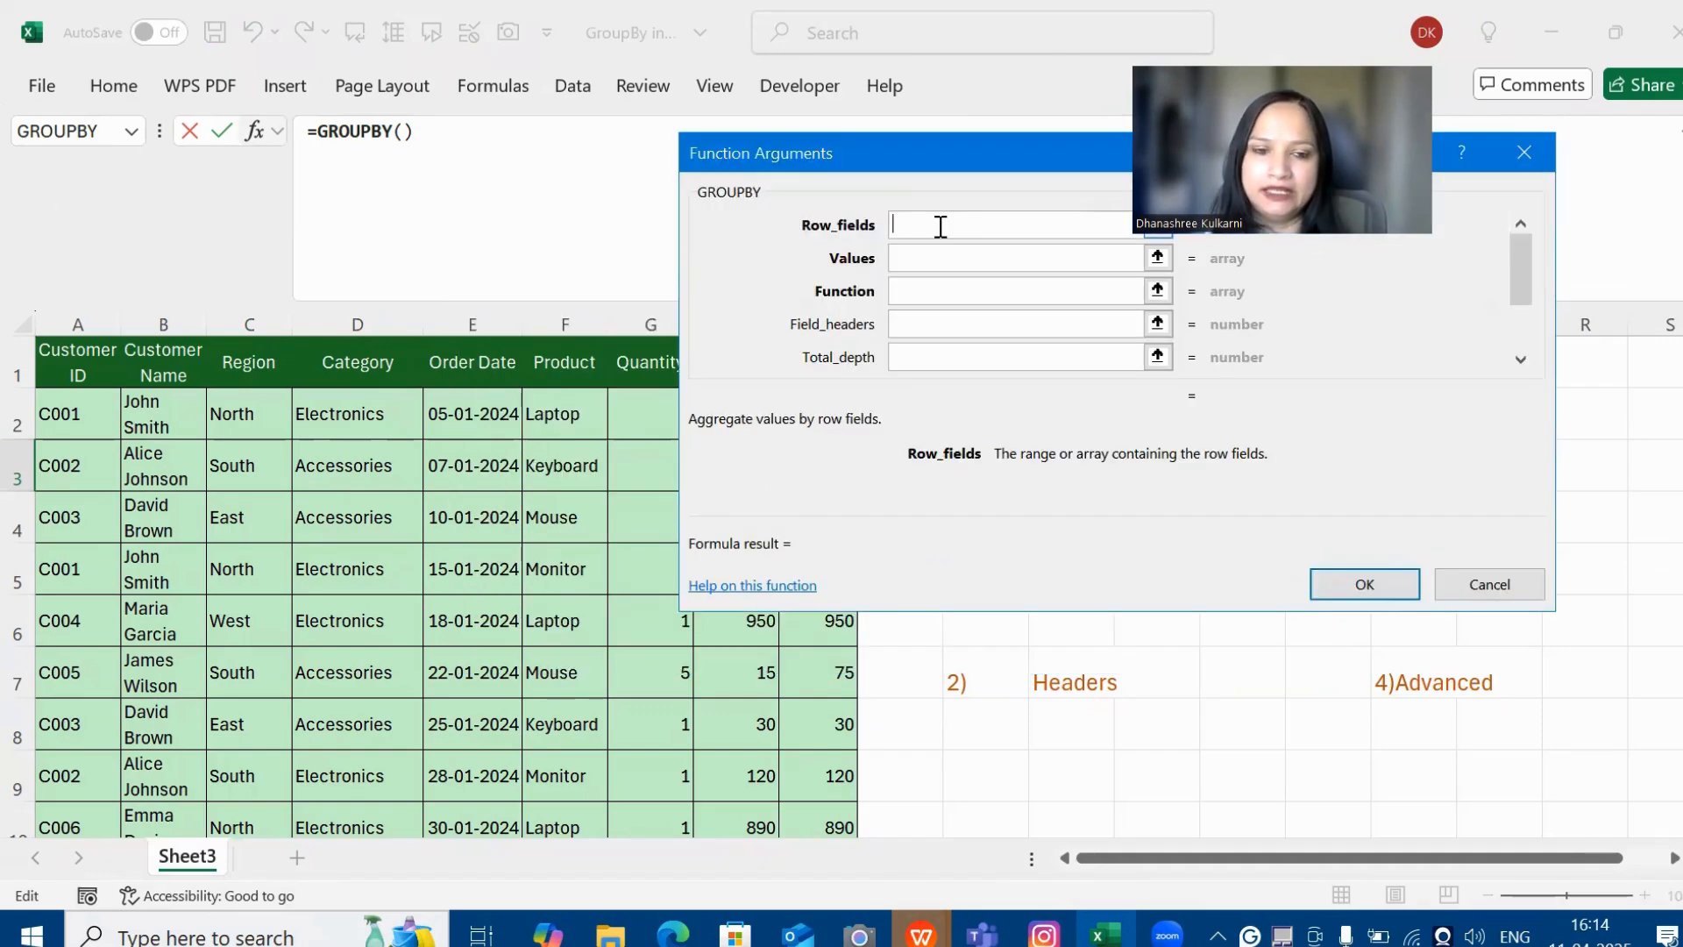
click(390, 428)
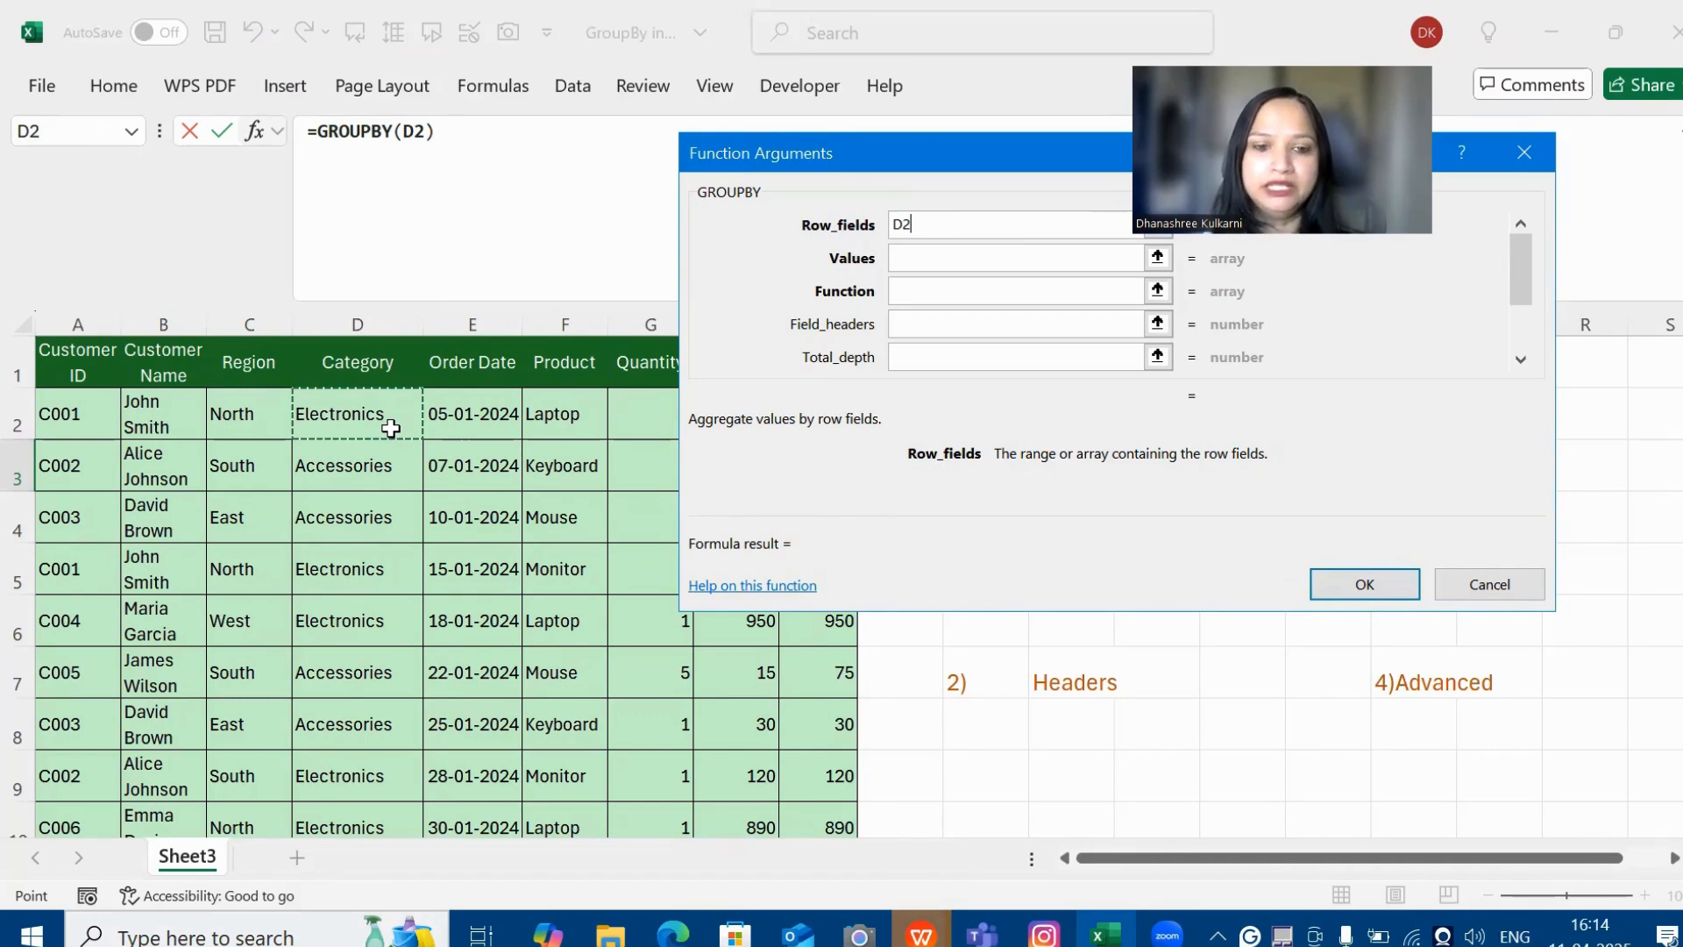
key(ctrl+shift+Down)
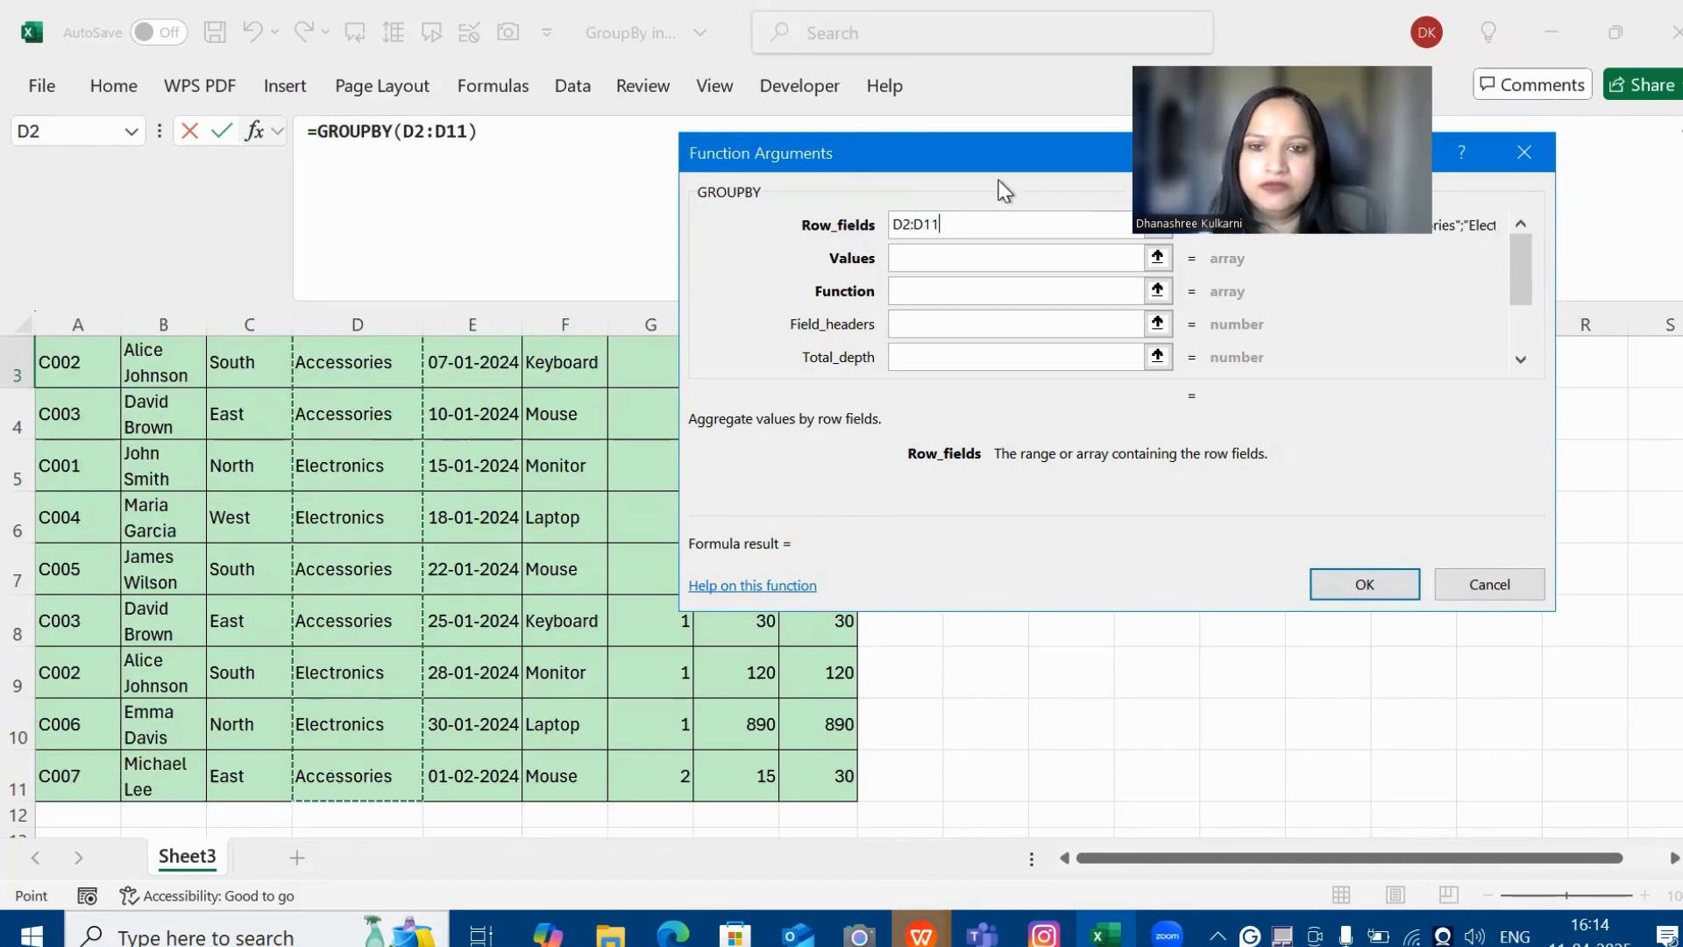
Step: Set the GROUPBY function's values argument to the revenue cells I2:I11
click(941, 255)
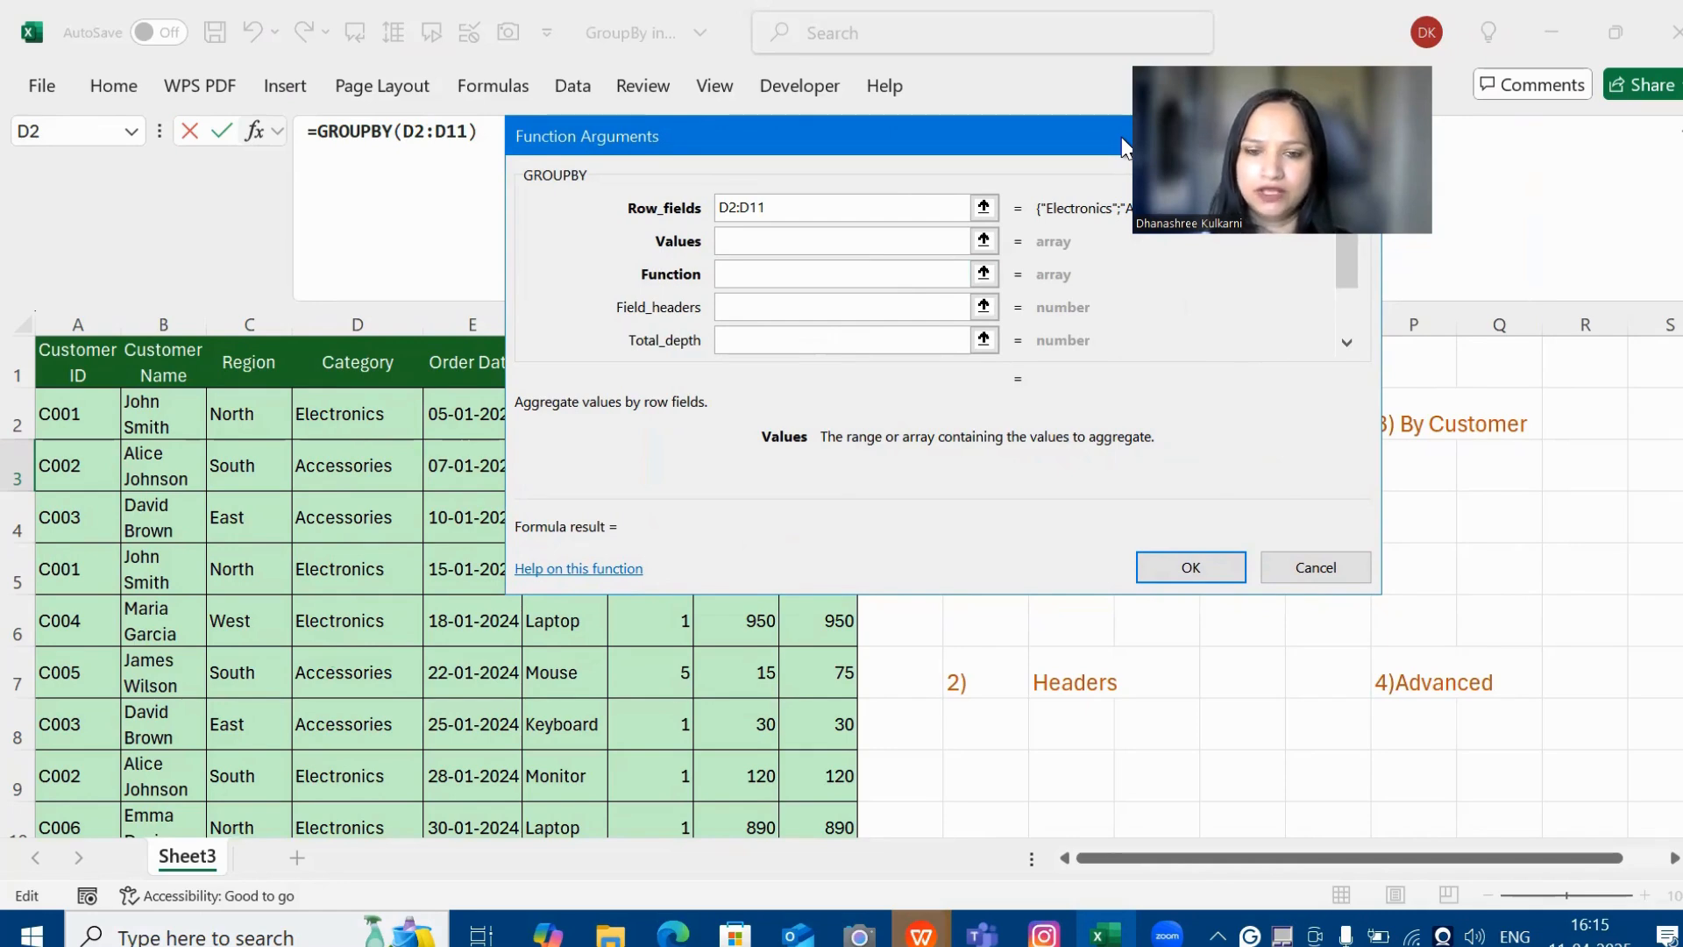
drag(871, 140, 637, 241)
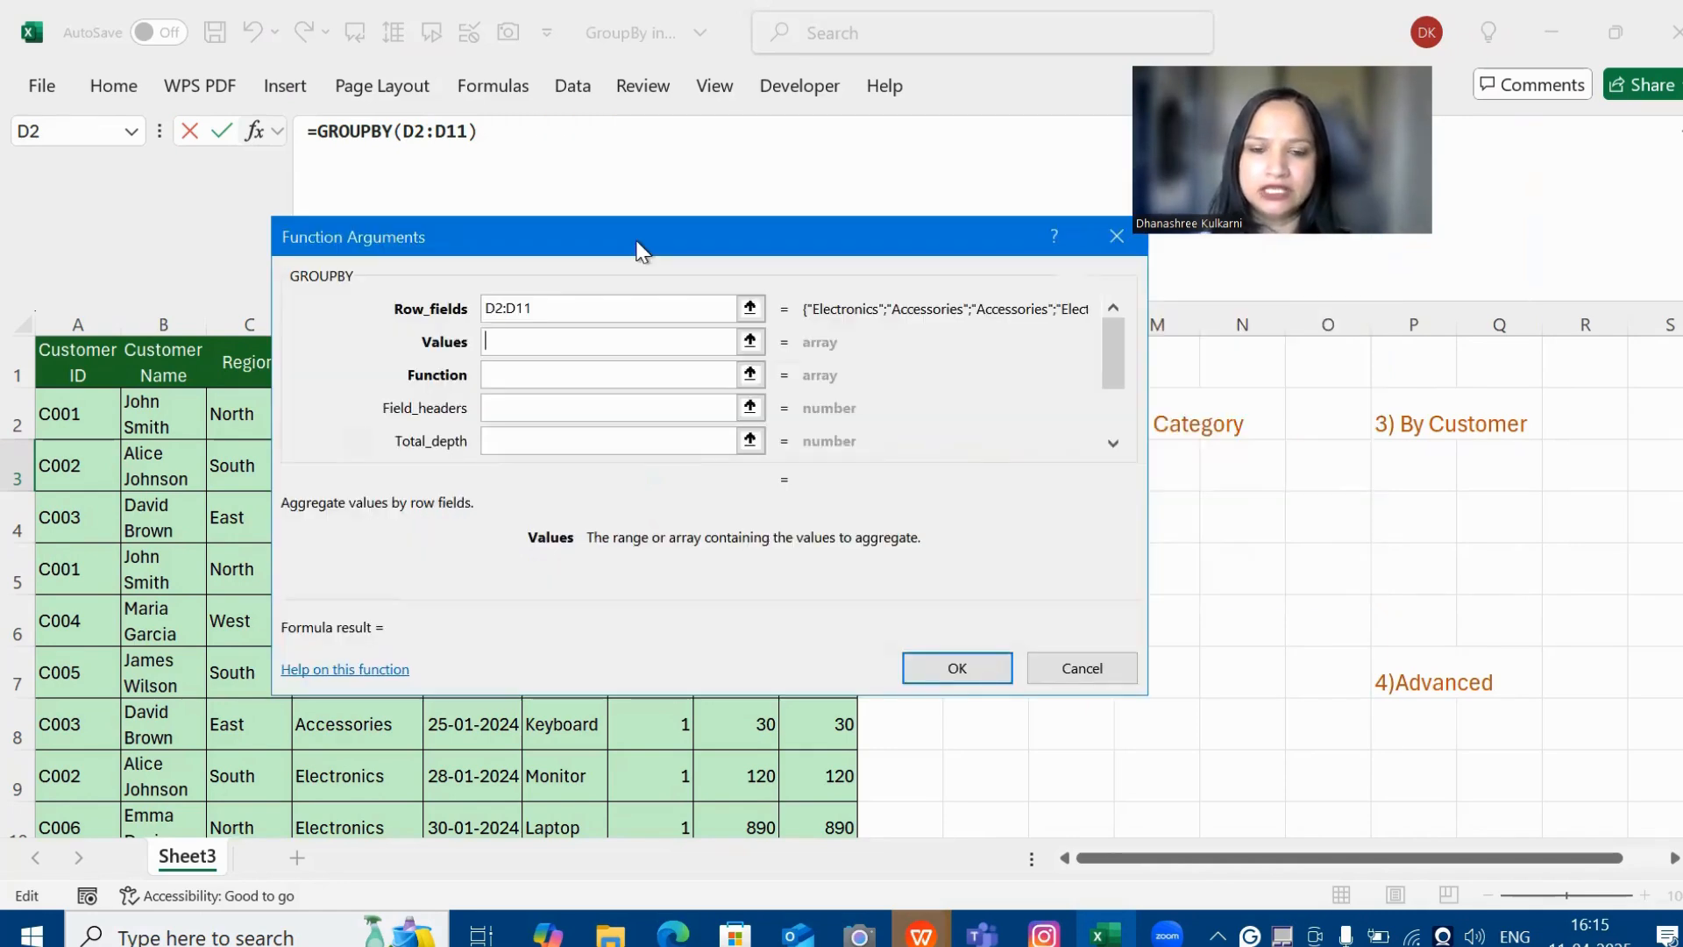
click(818, 414)
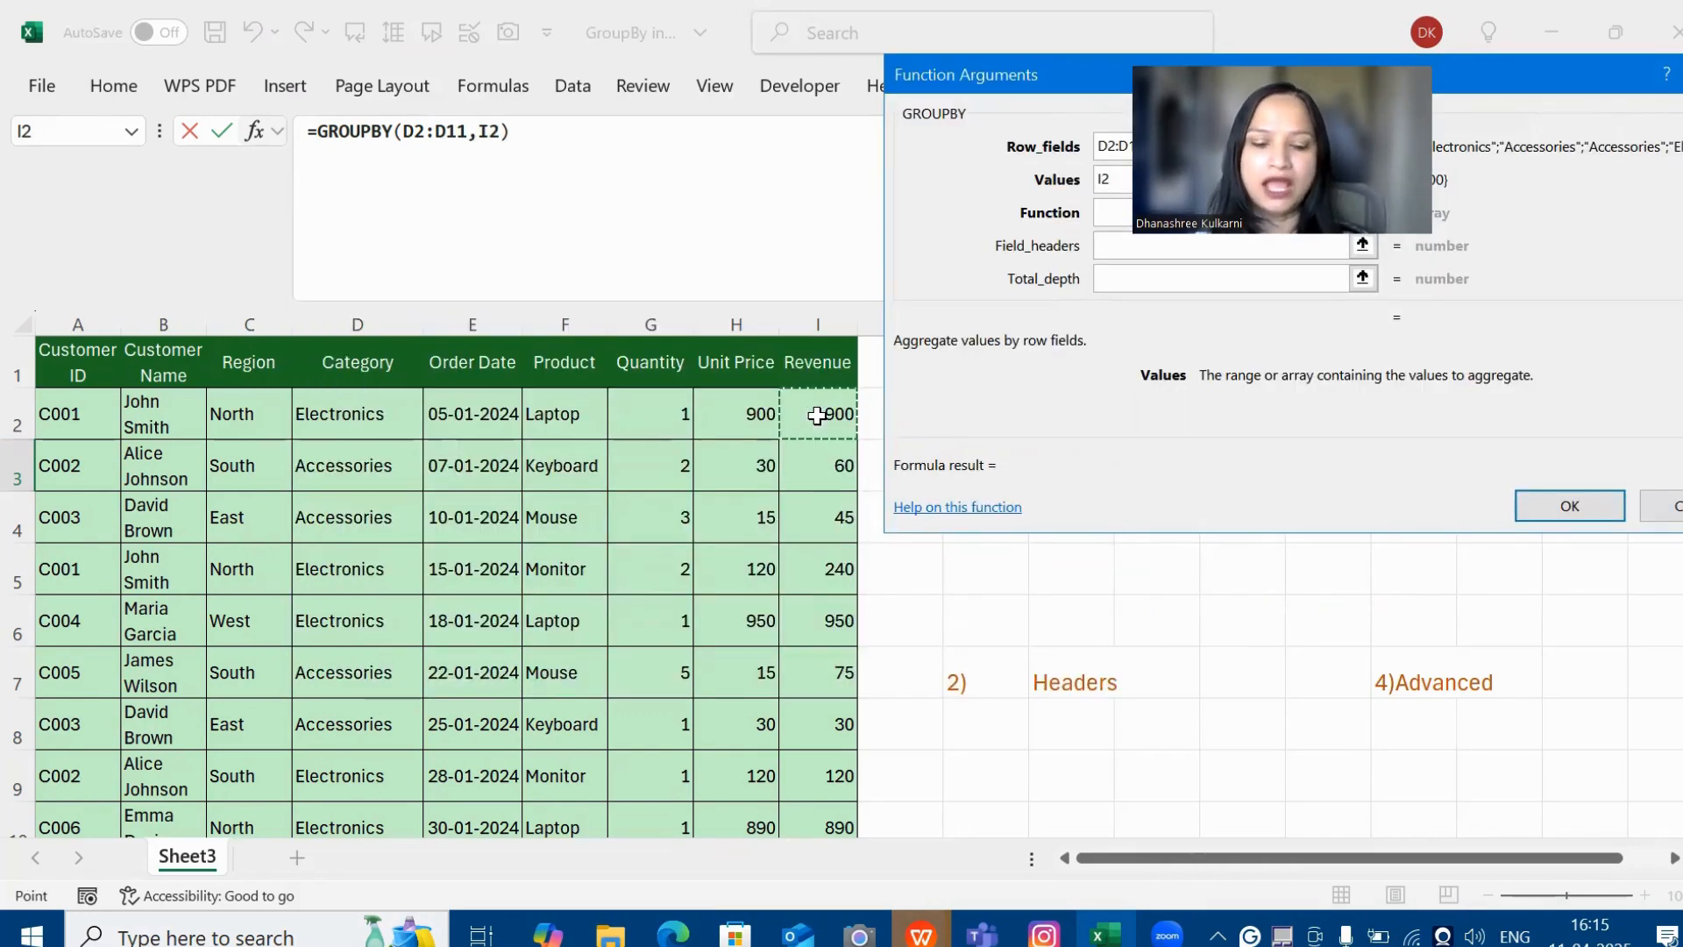
drag(817, 414, 817, 776)
Step: Complete the GROUPBY formula in K3 with Sum as its function and widen column L
key(Tab)
text(S)
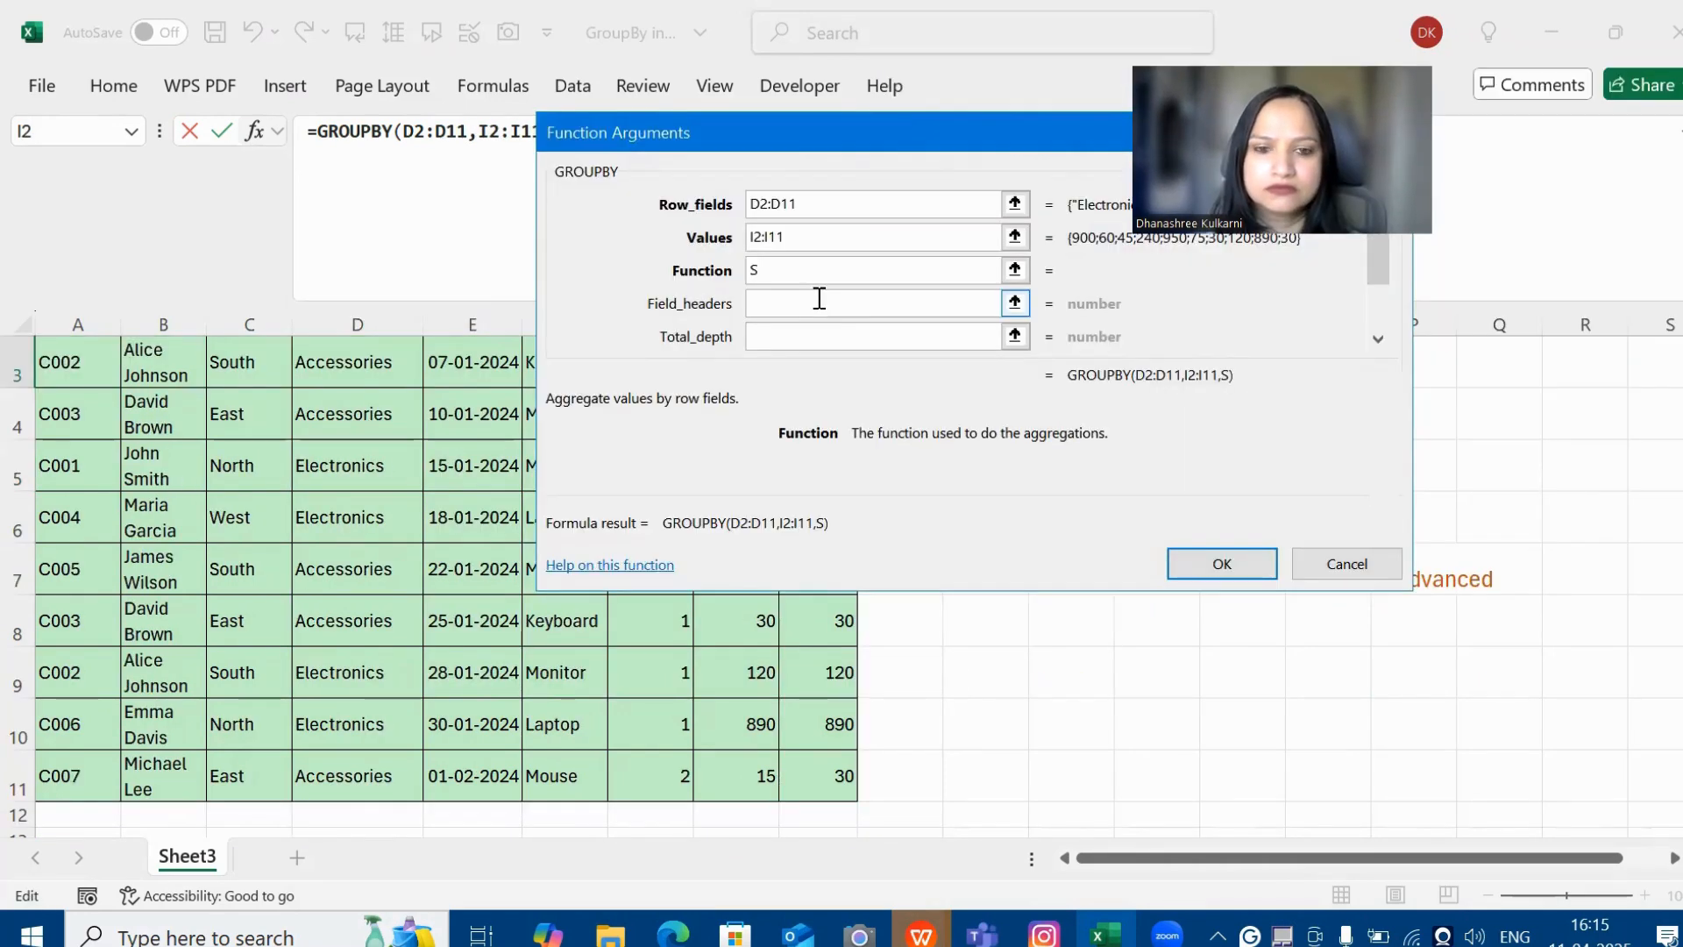
text(um)
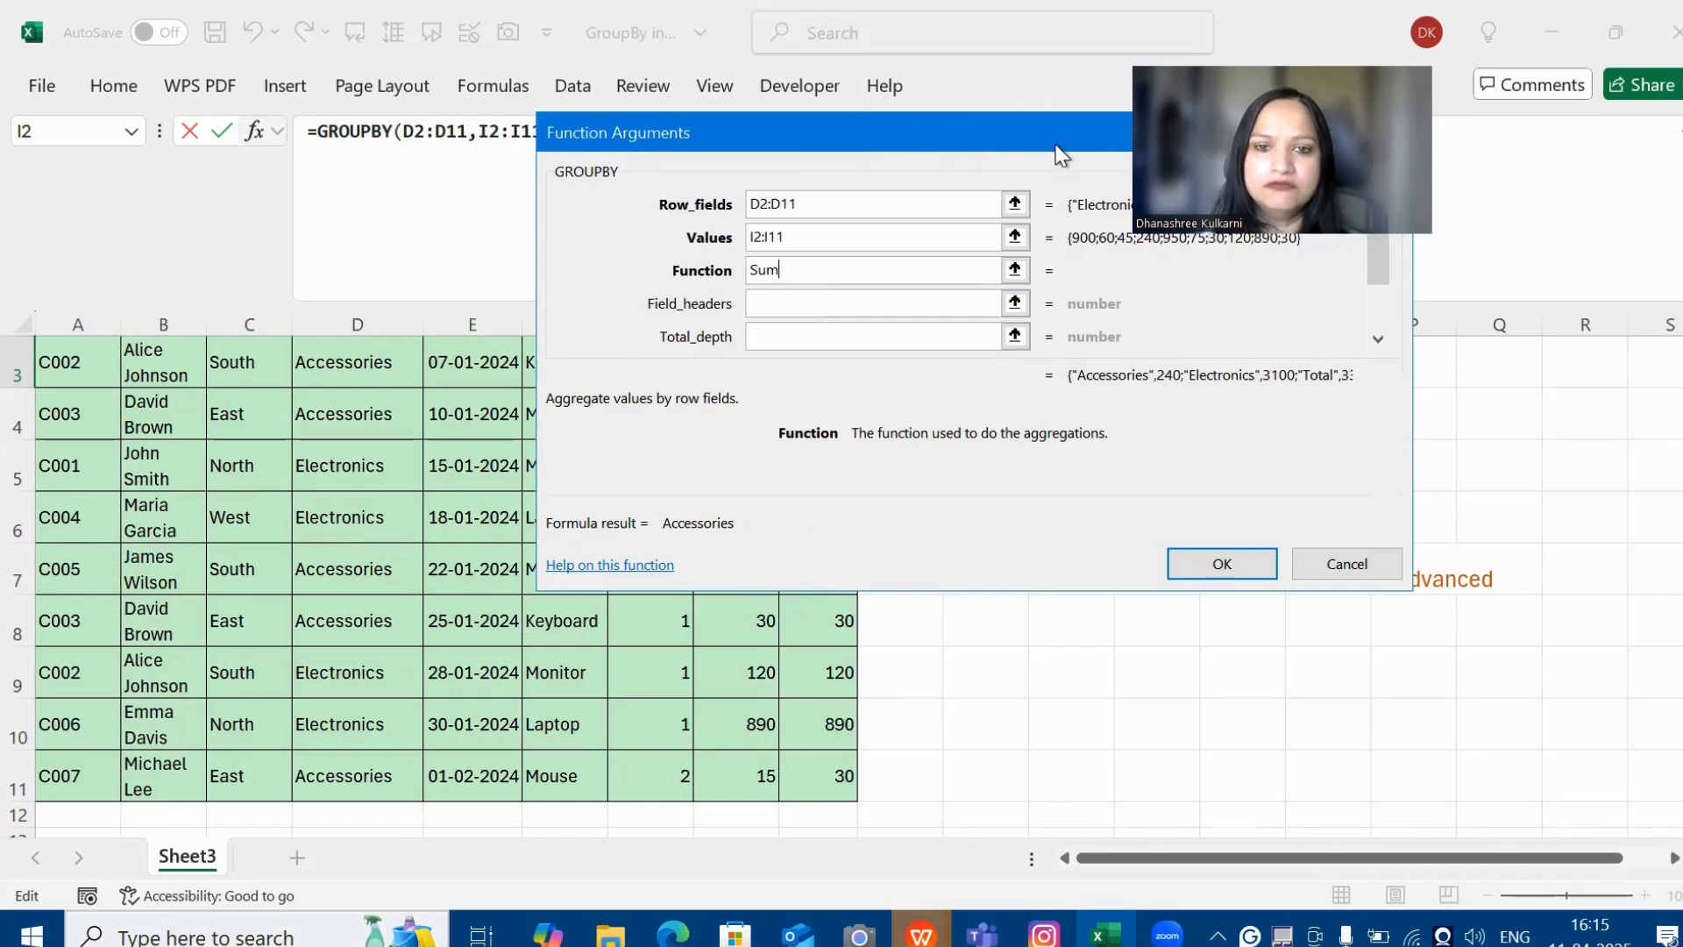
drag(1056, 145, 891, 167)
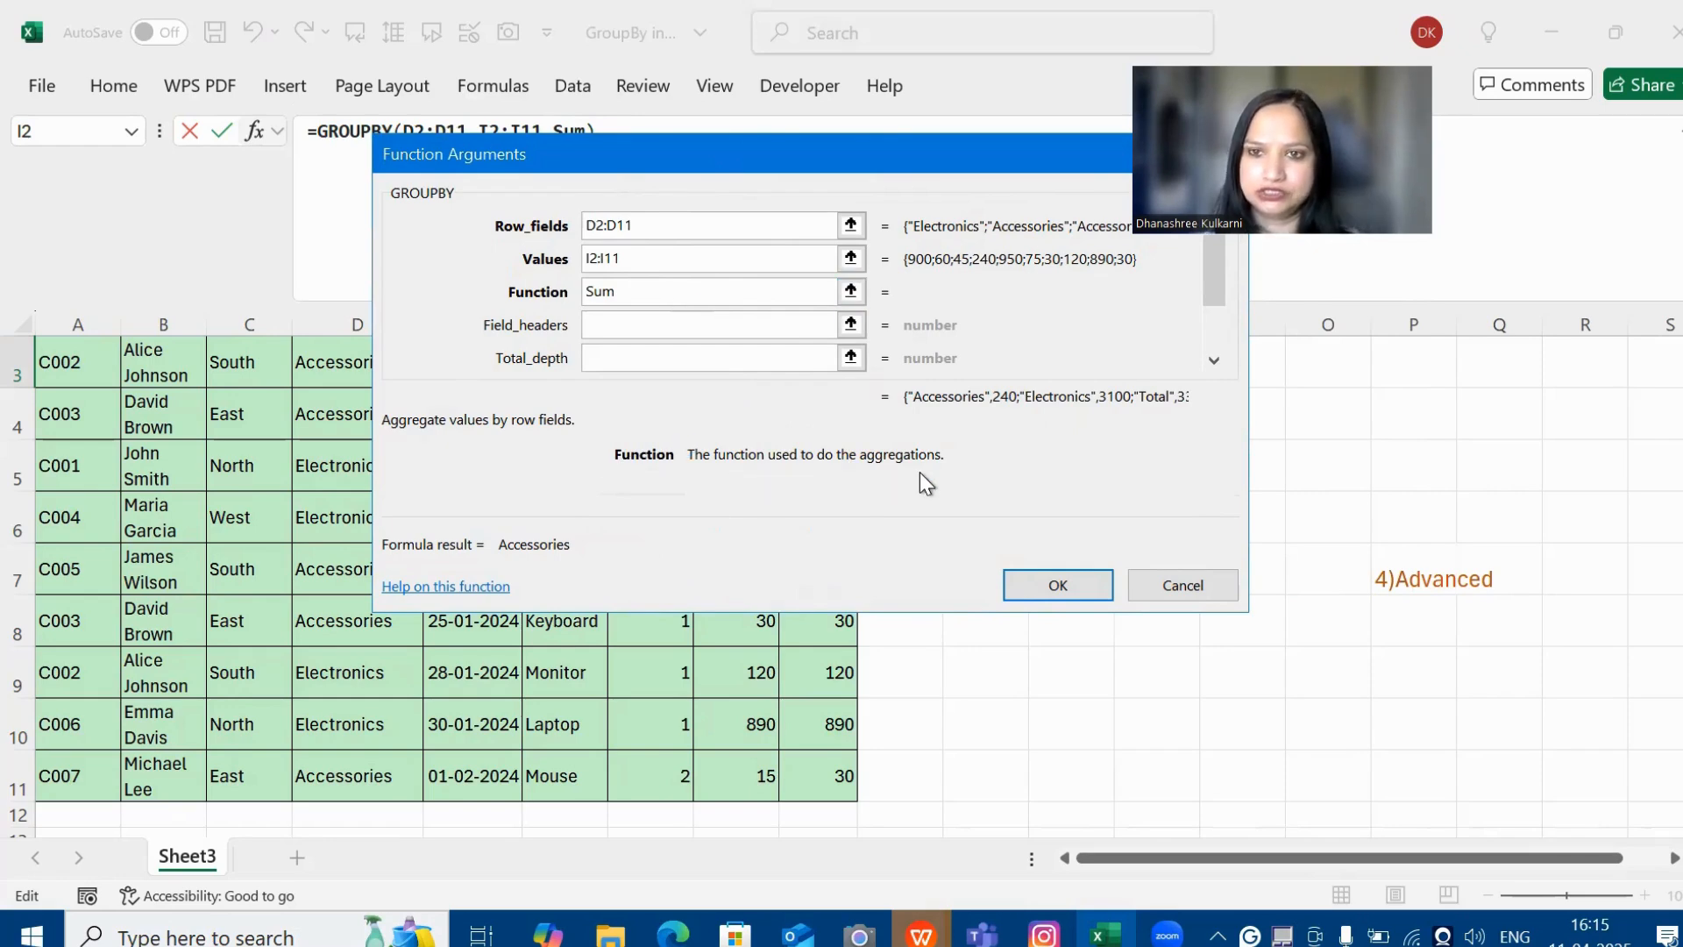
click(1055, 586)
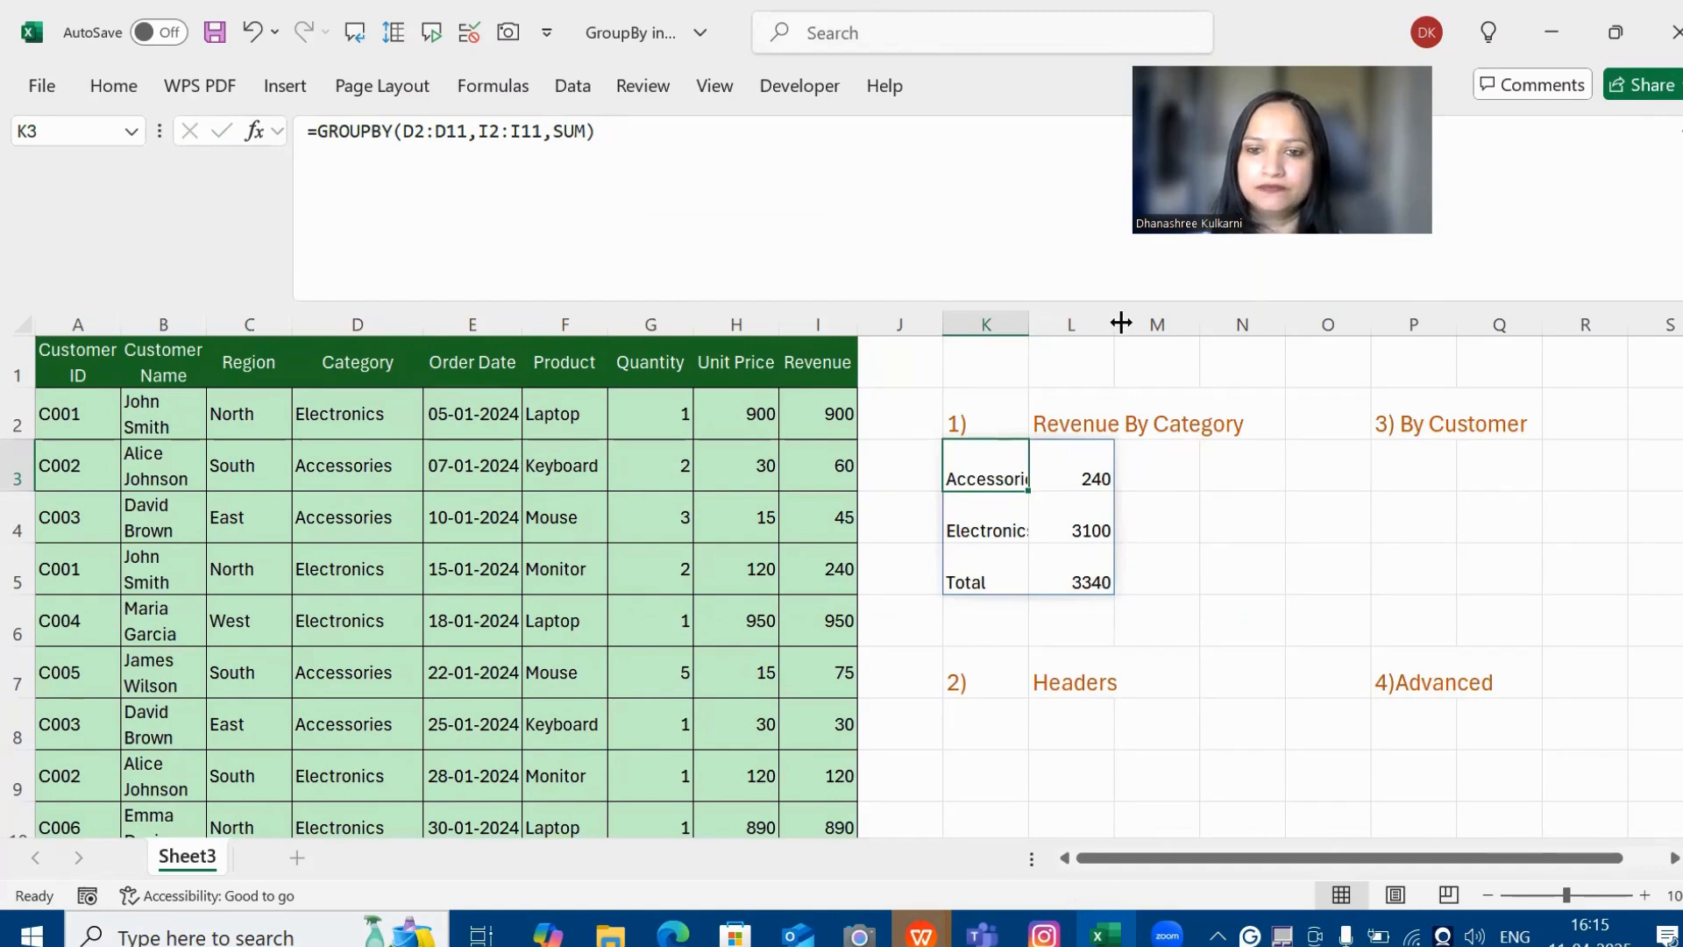
drag(1115, 317, 1123, 313)
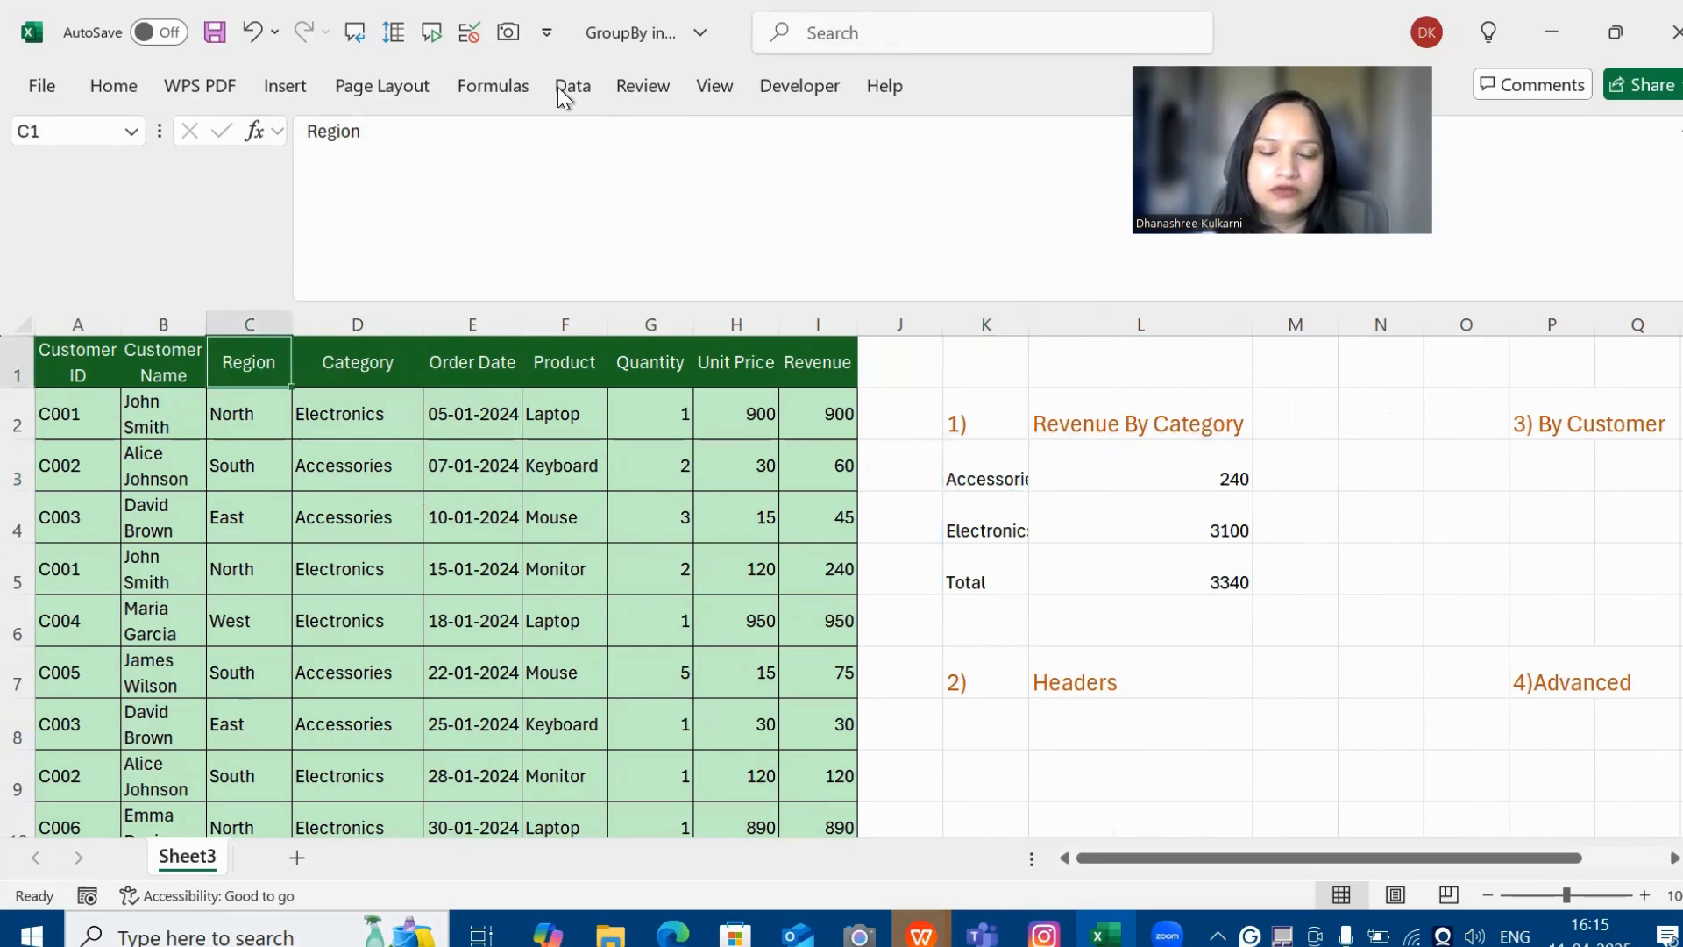
Step: Turn on filtering for the data table's header row and check the distinct entries in the Category filter list
click(559, 87)
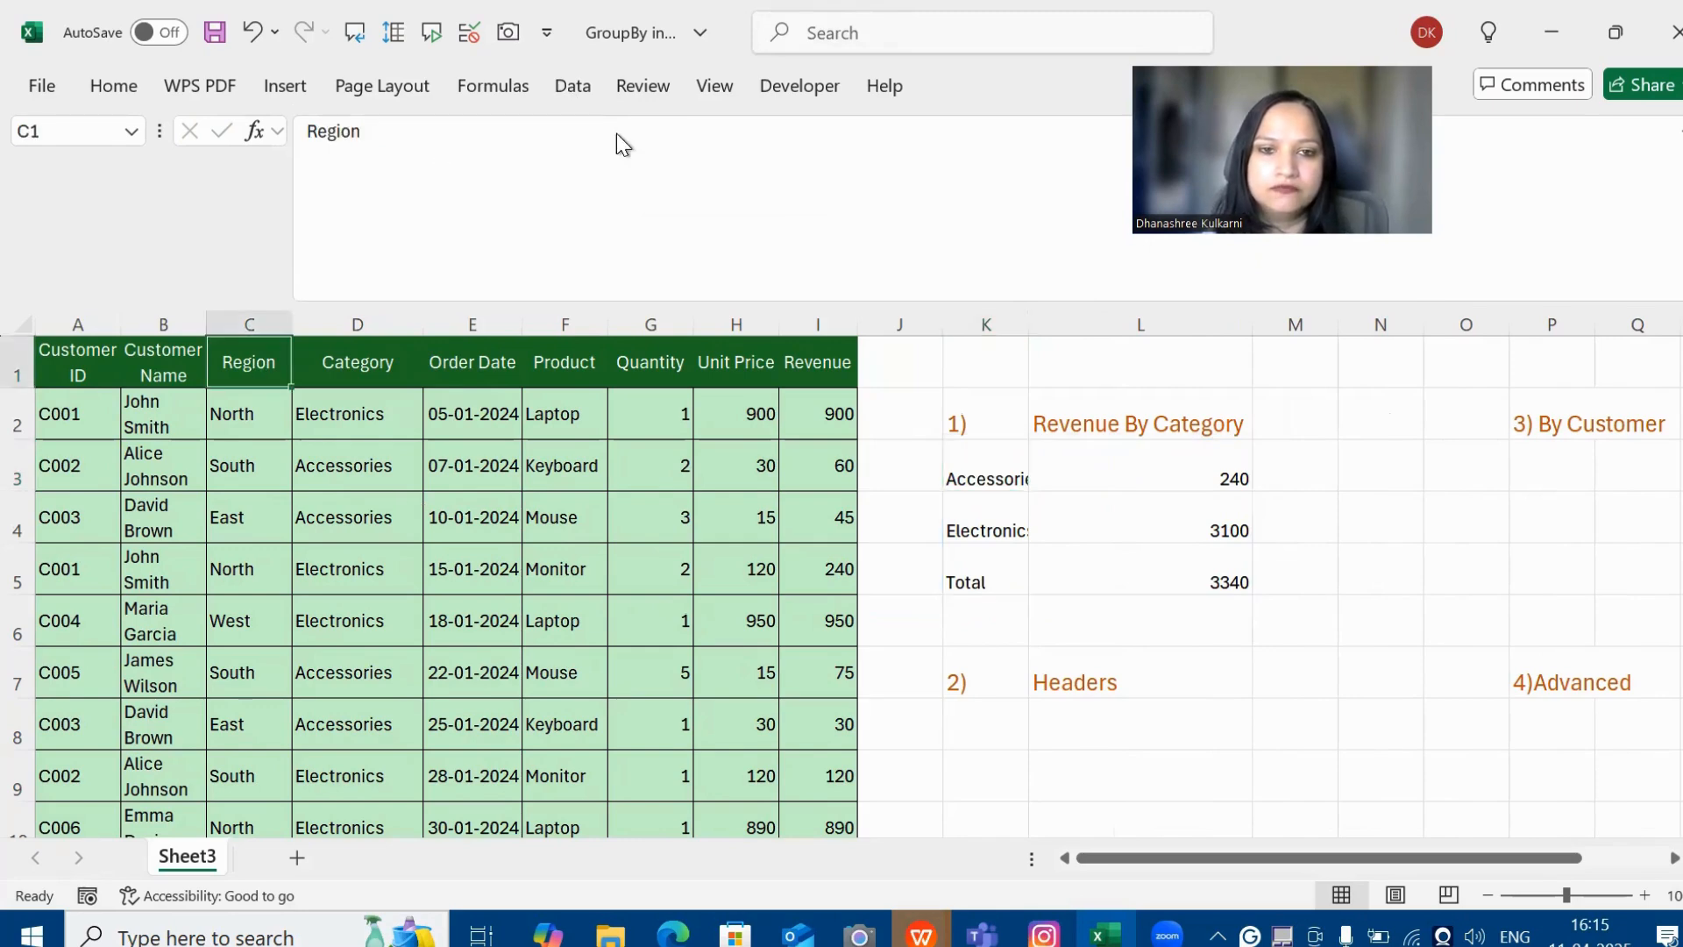
click(878, 191)
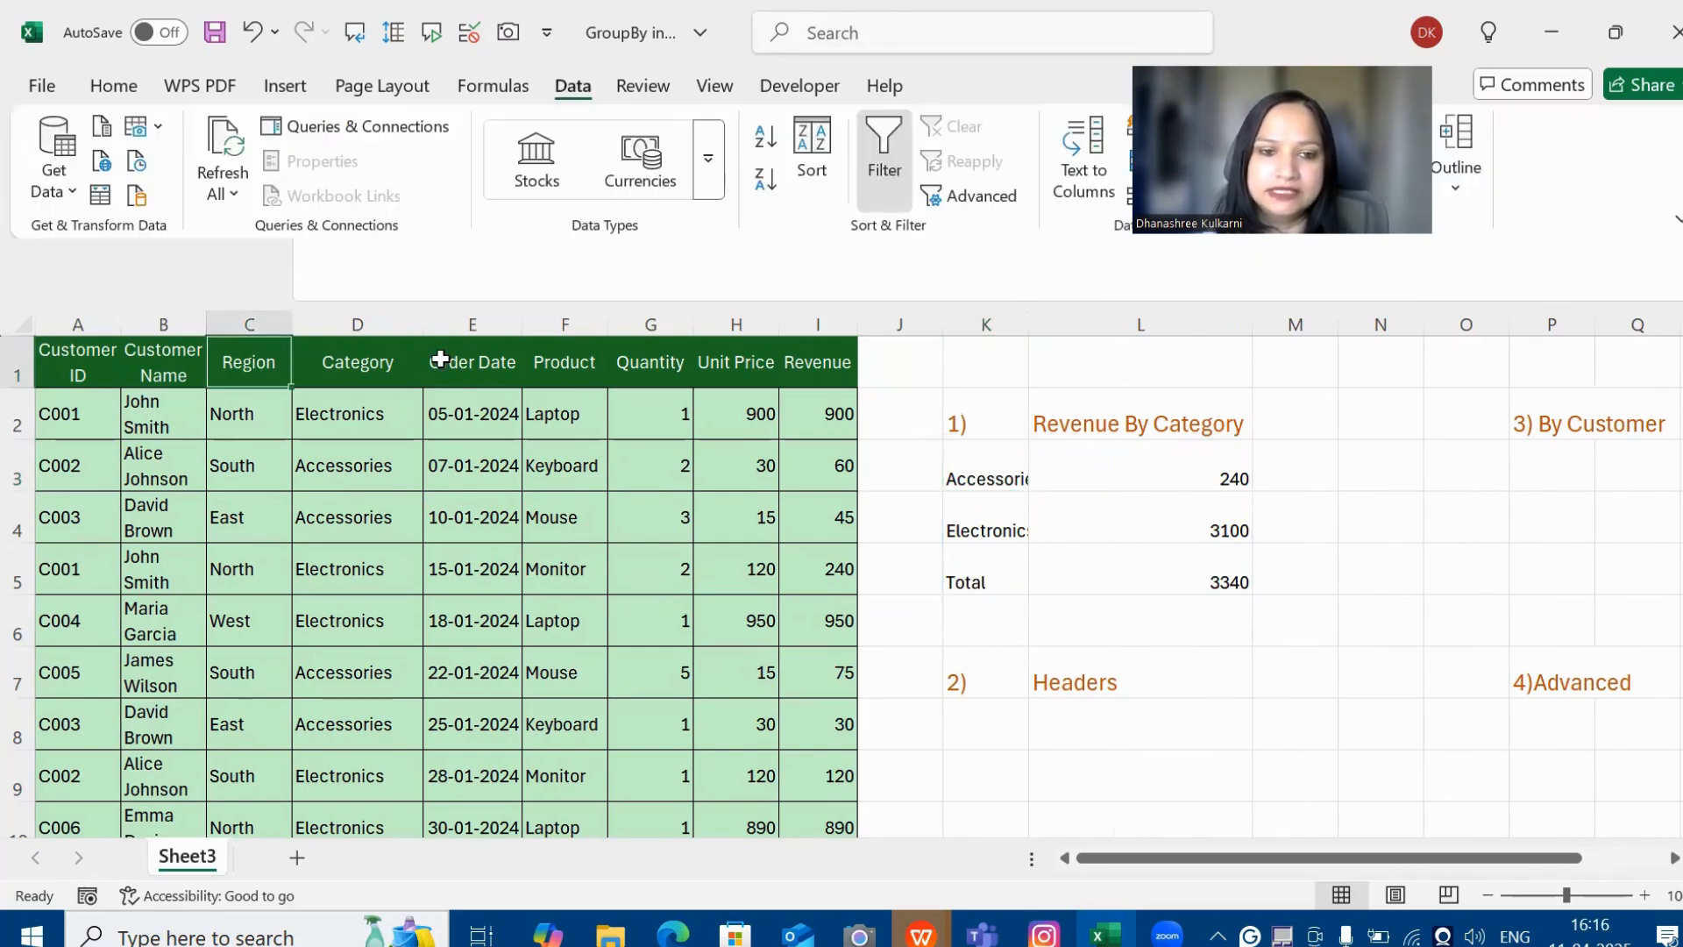
click(411, 375)
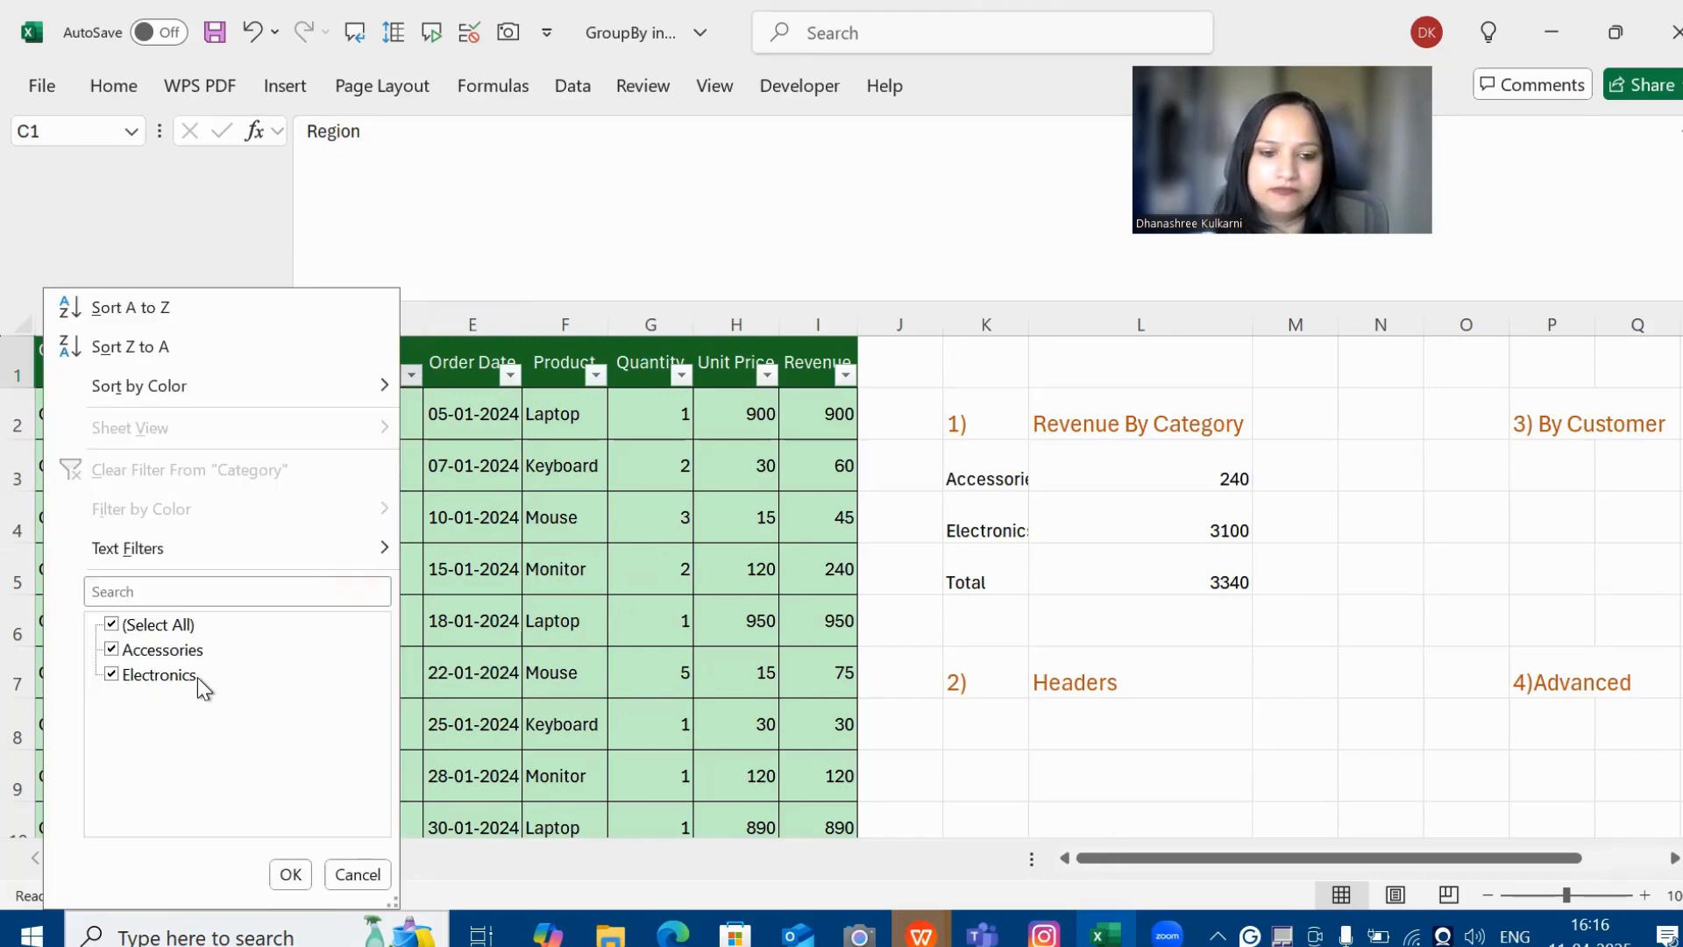
click(1124, 483)
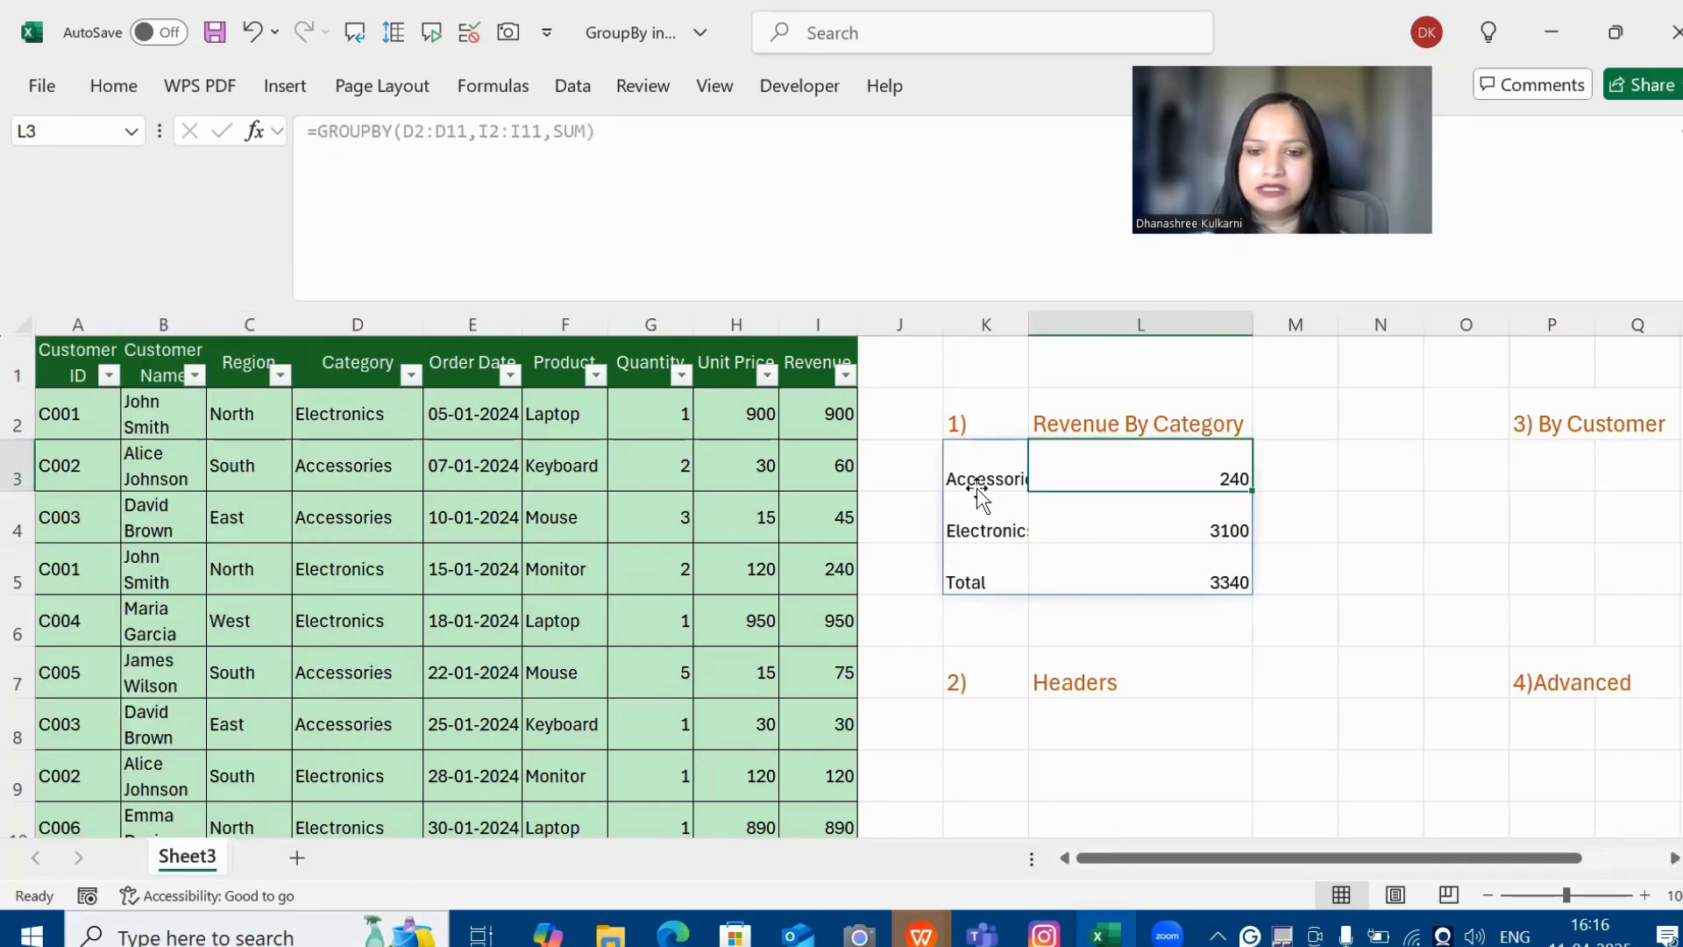
Step: Examine the category names and their revenue figures in the Revenue By Category result
click(975, 500)
click(970, 524)
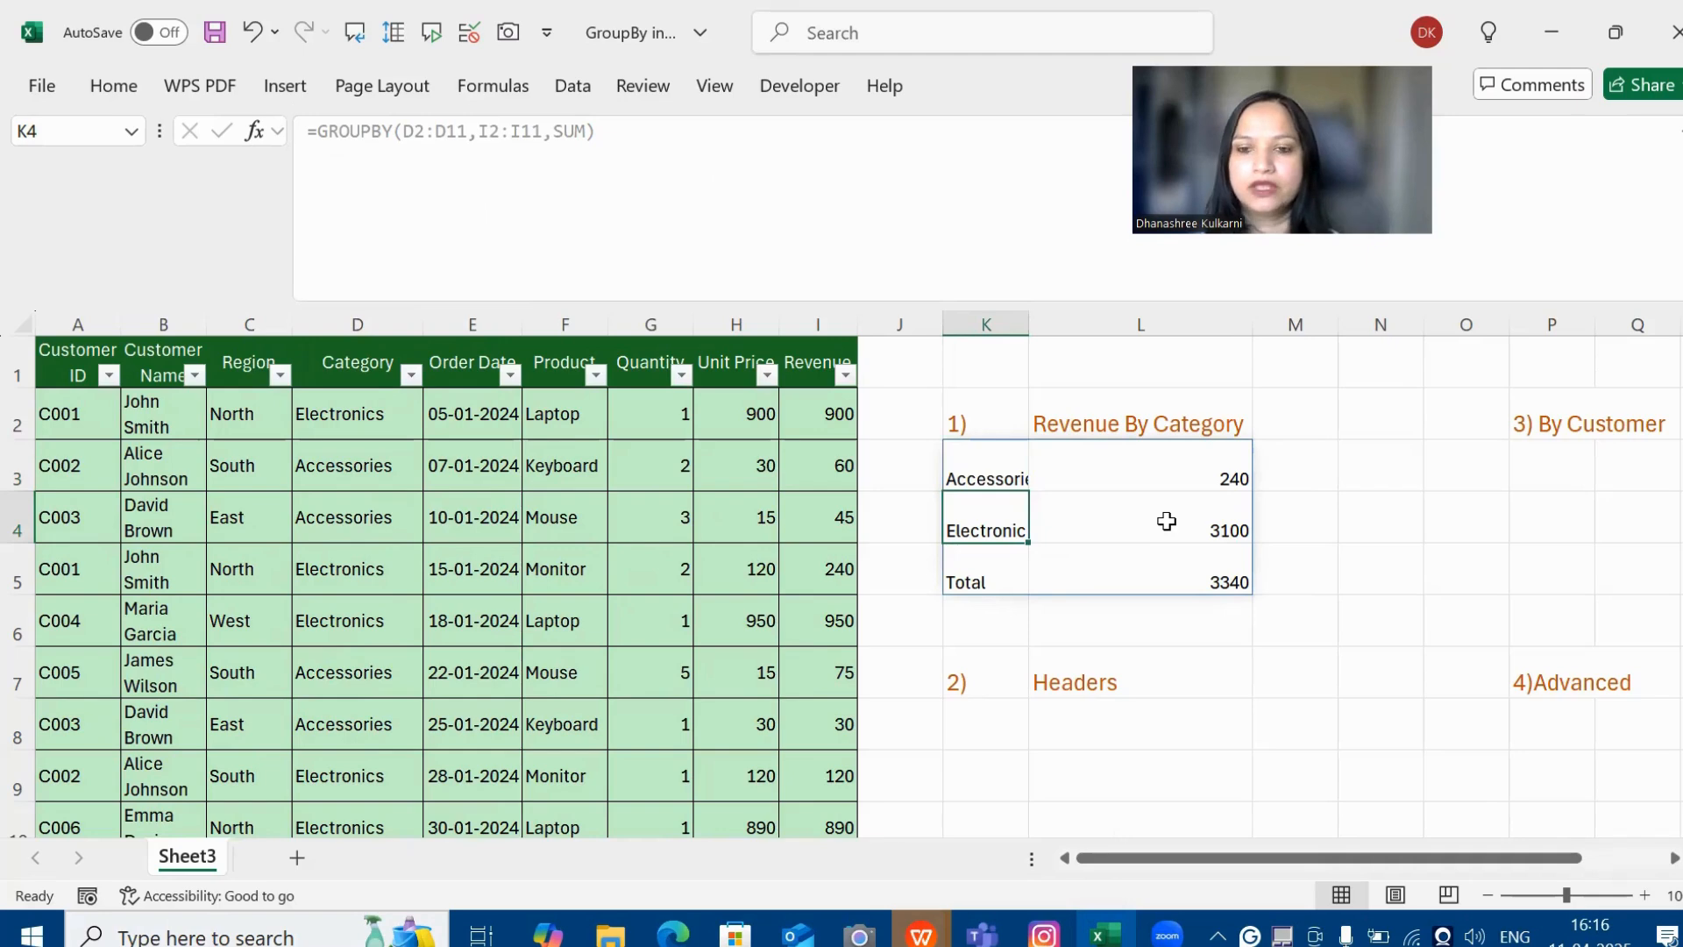
click(1161, 522)
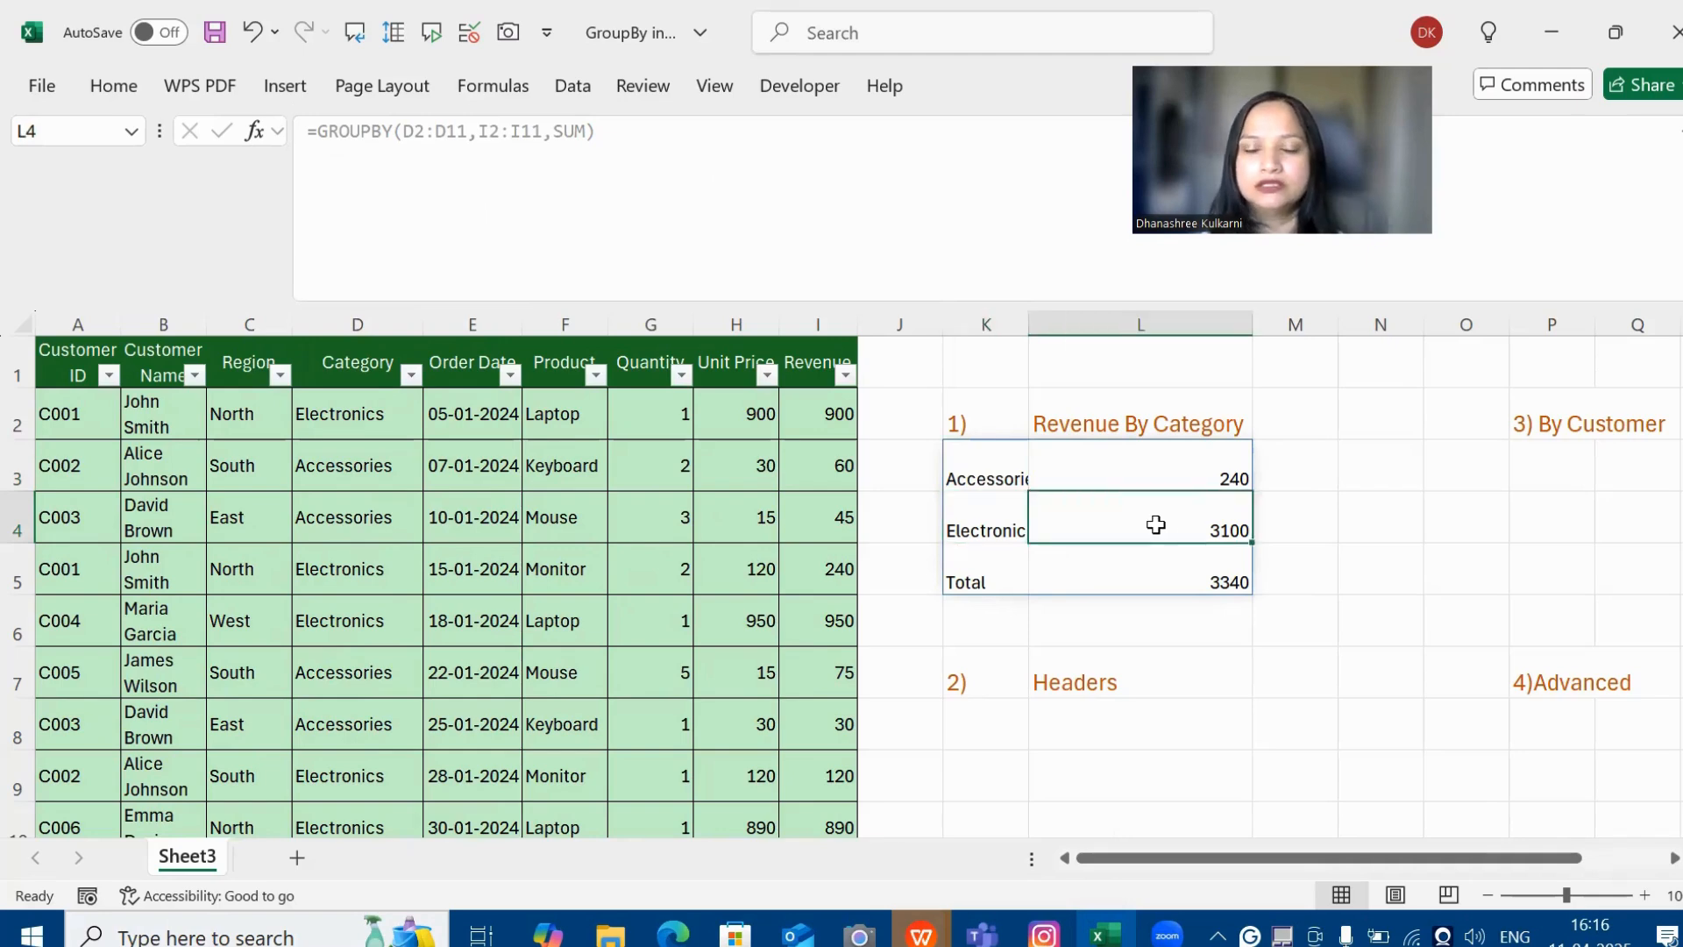
click(1149, 468)
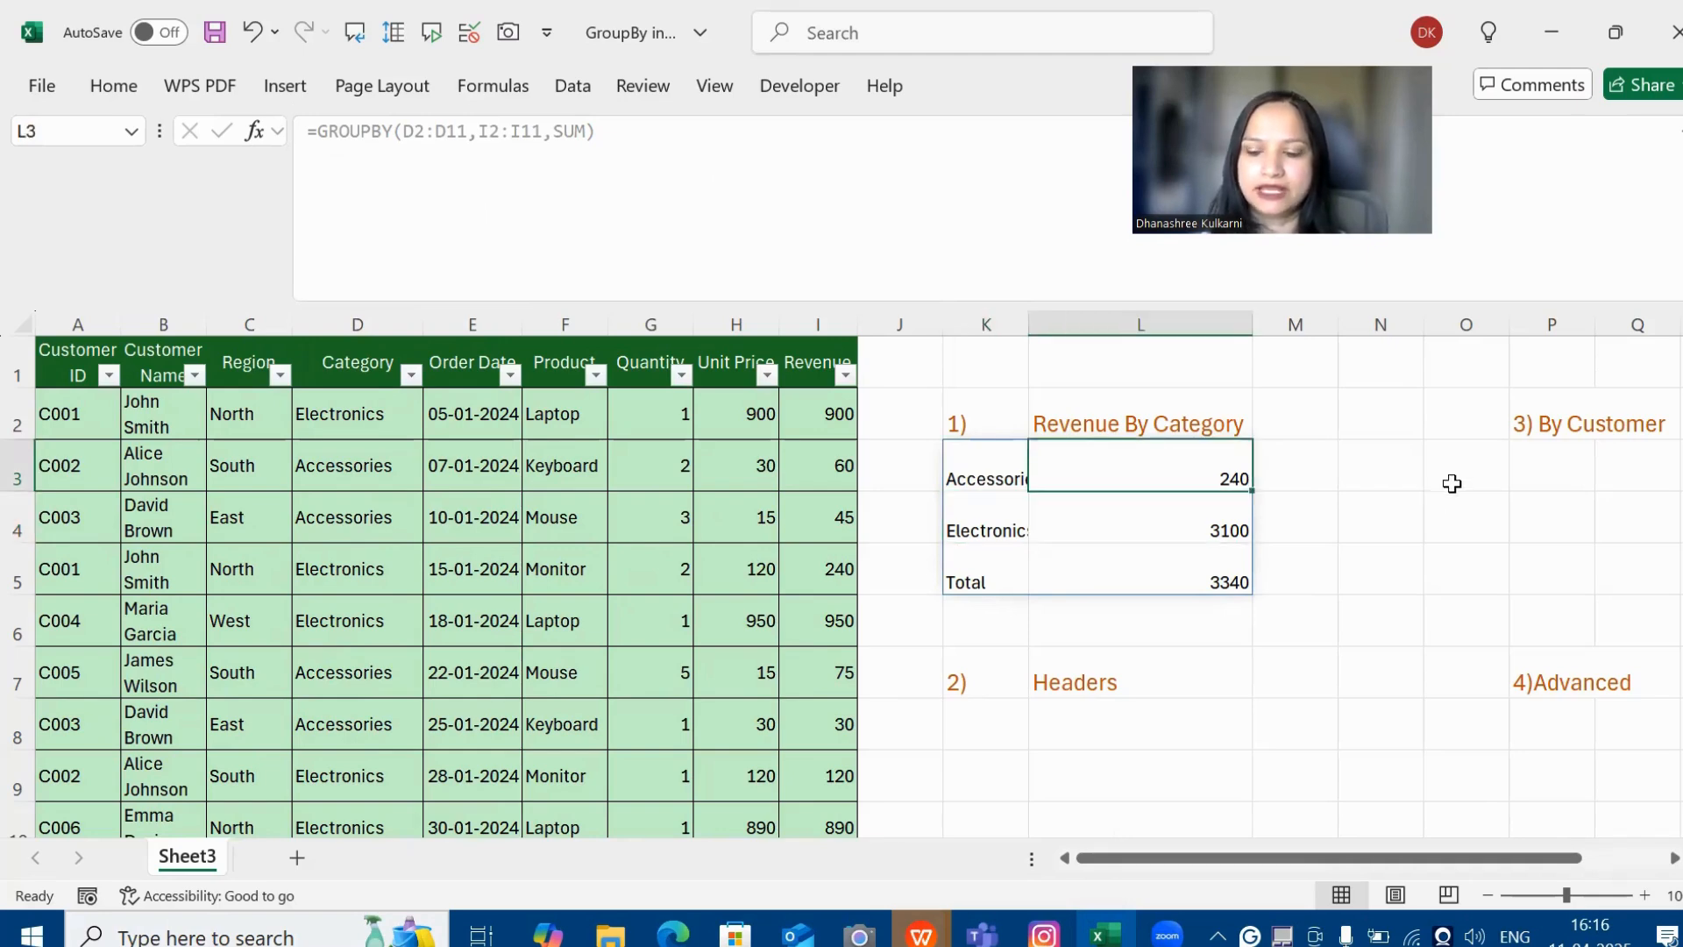
click(1452, 484)
key(Right)
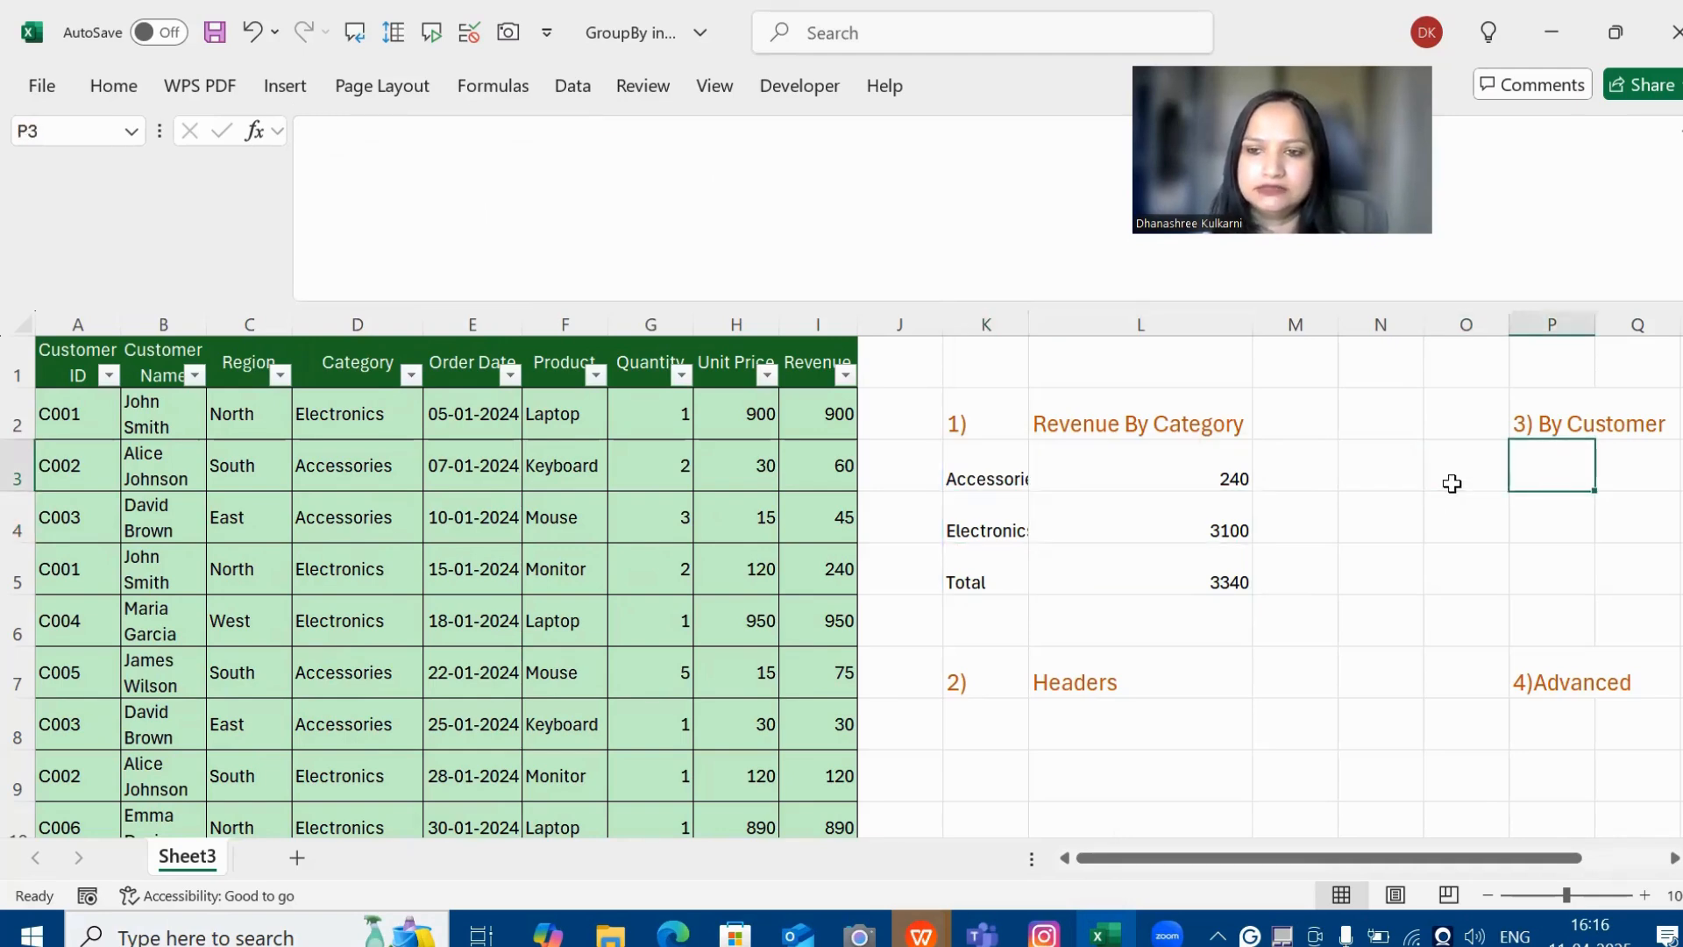
key(Right)
key(Right)
key(Right)
key(Right)
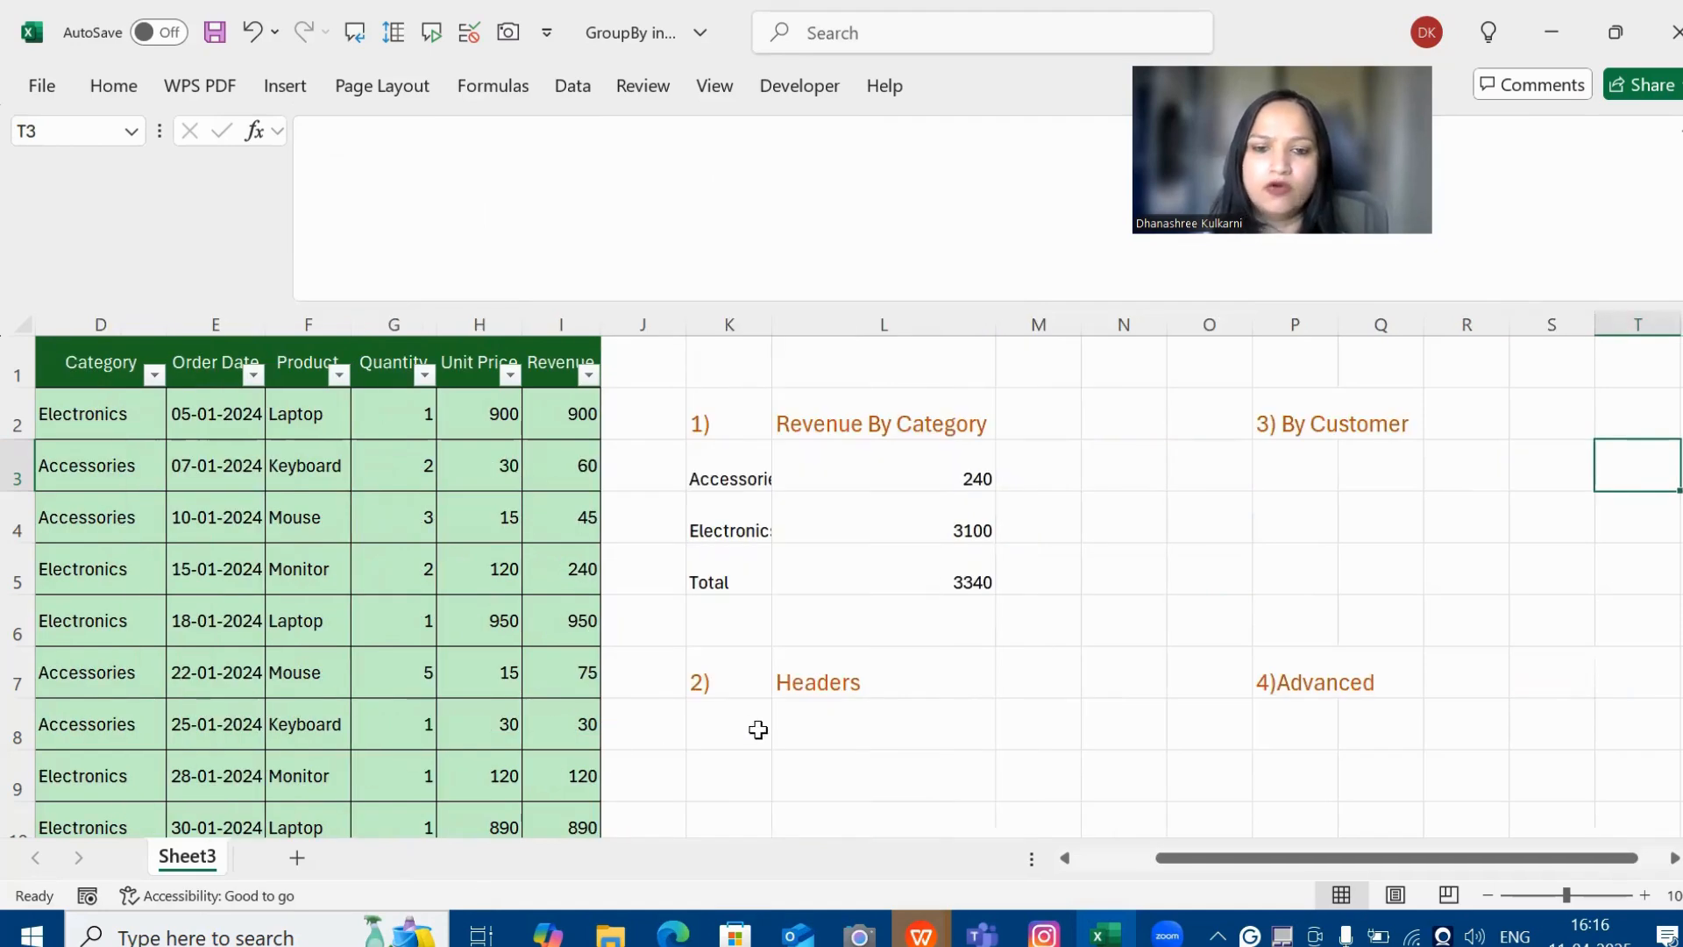
click(728, 724)
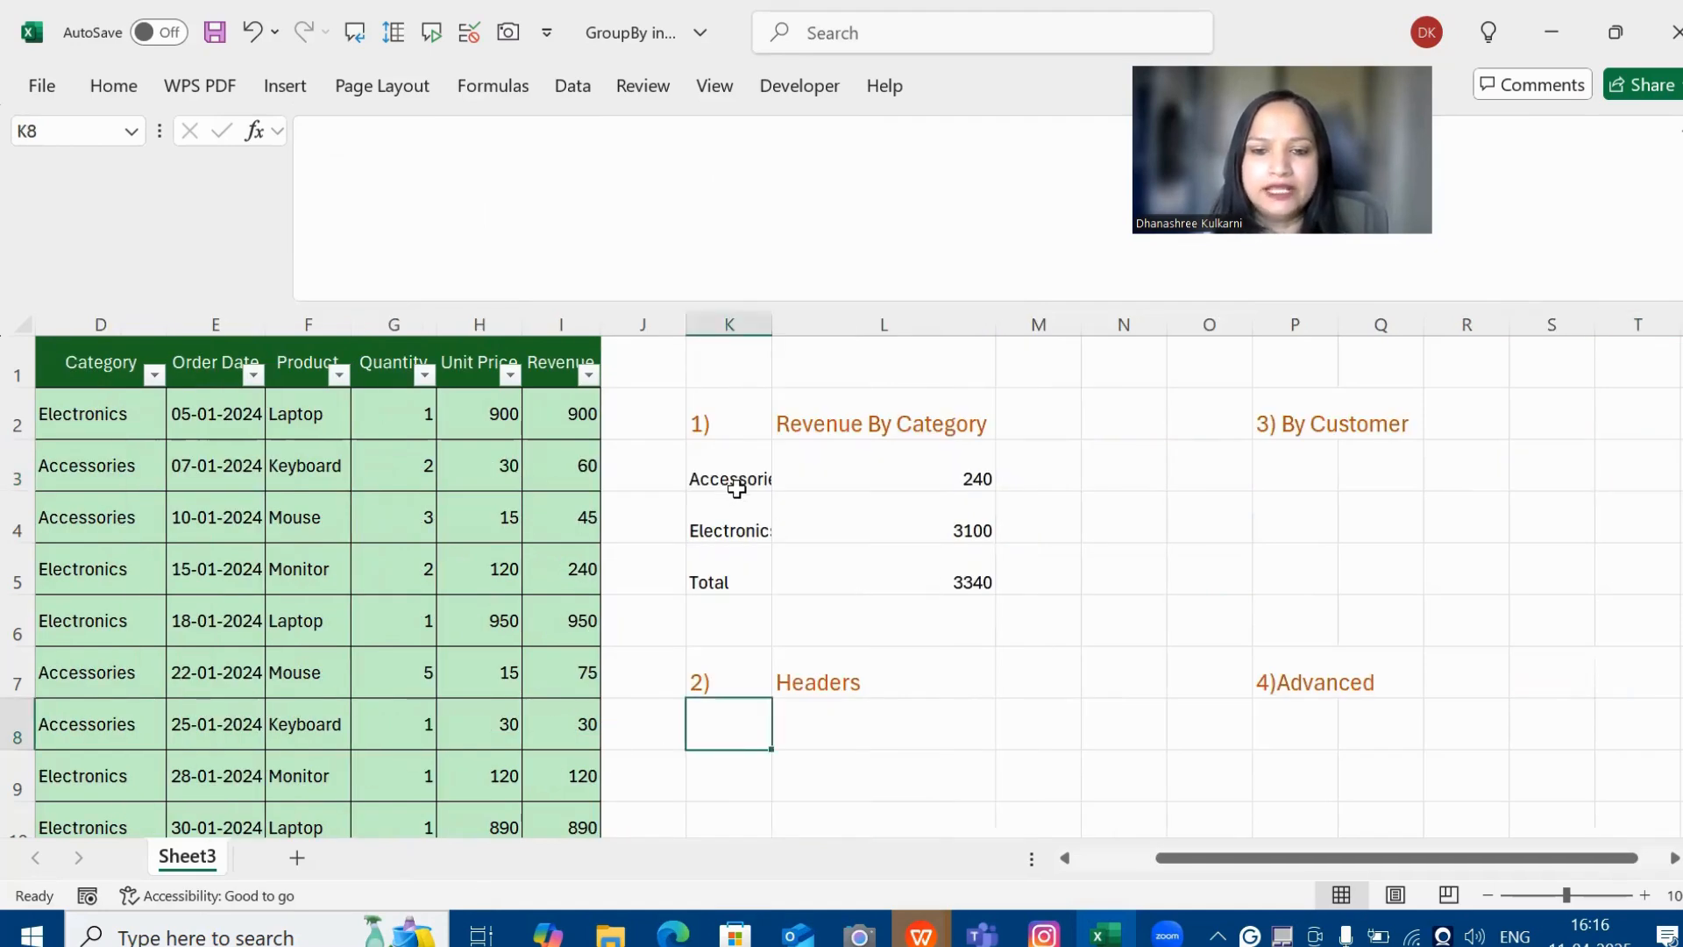
drag(701, 473, 958, 596)
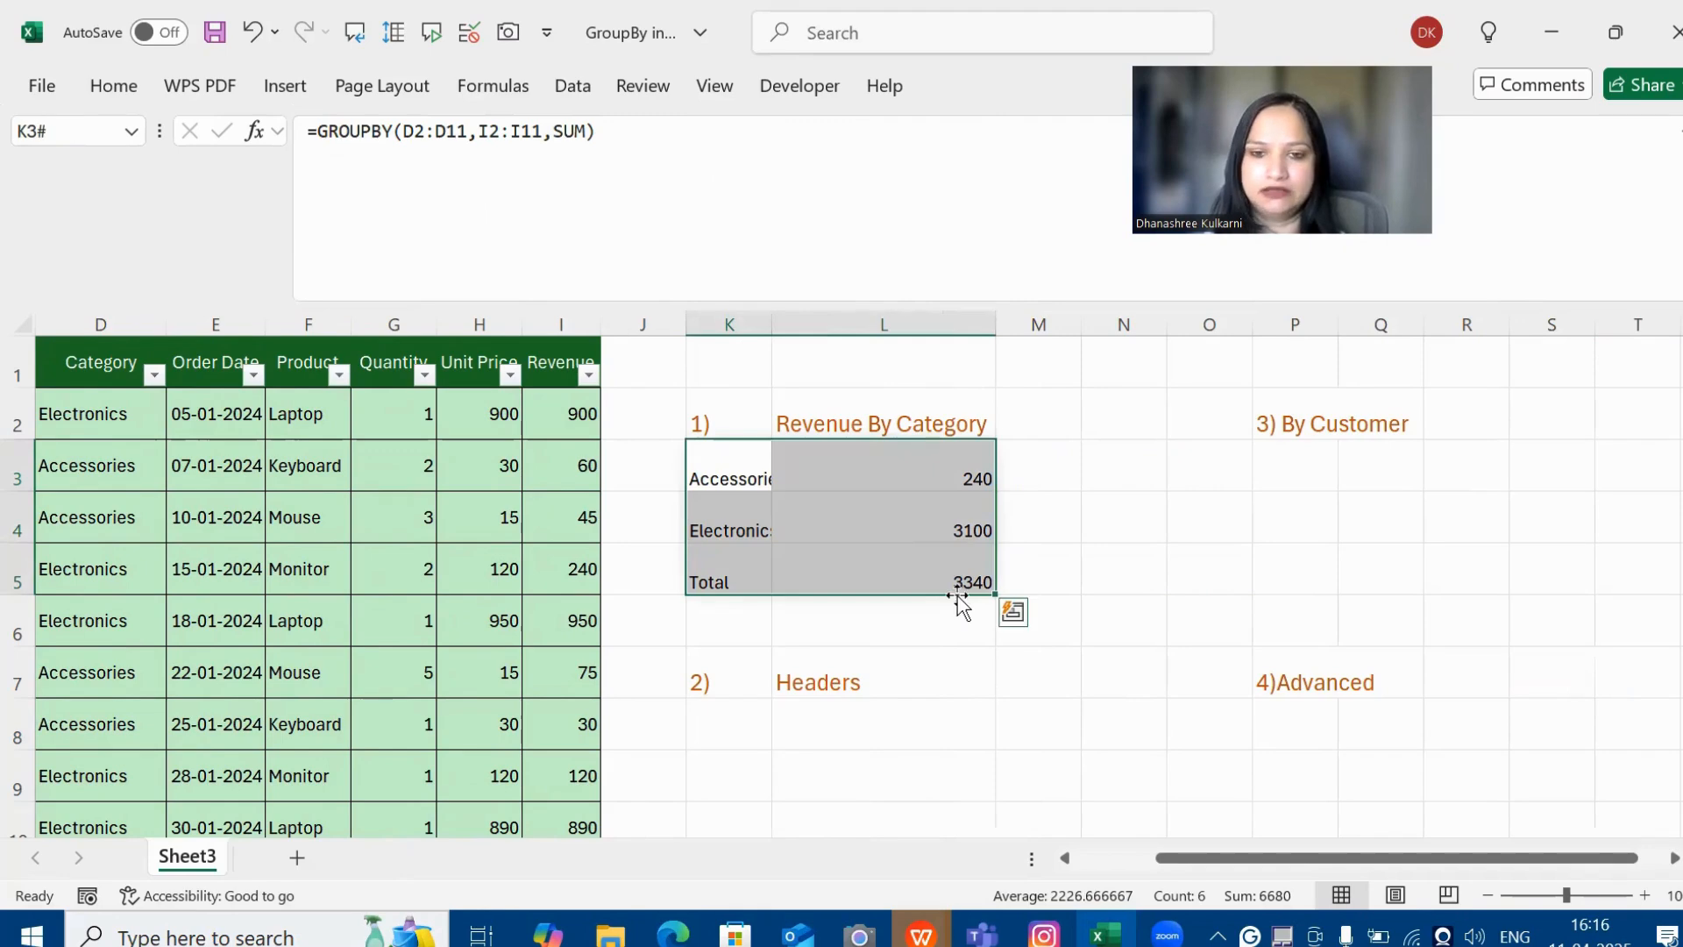
Step: Start a GROUPBY formula in K8 under Headers, using D1:D11 with the Category header as row fields
scroll(959, 596, down, 1)
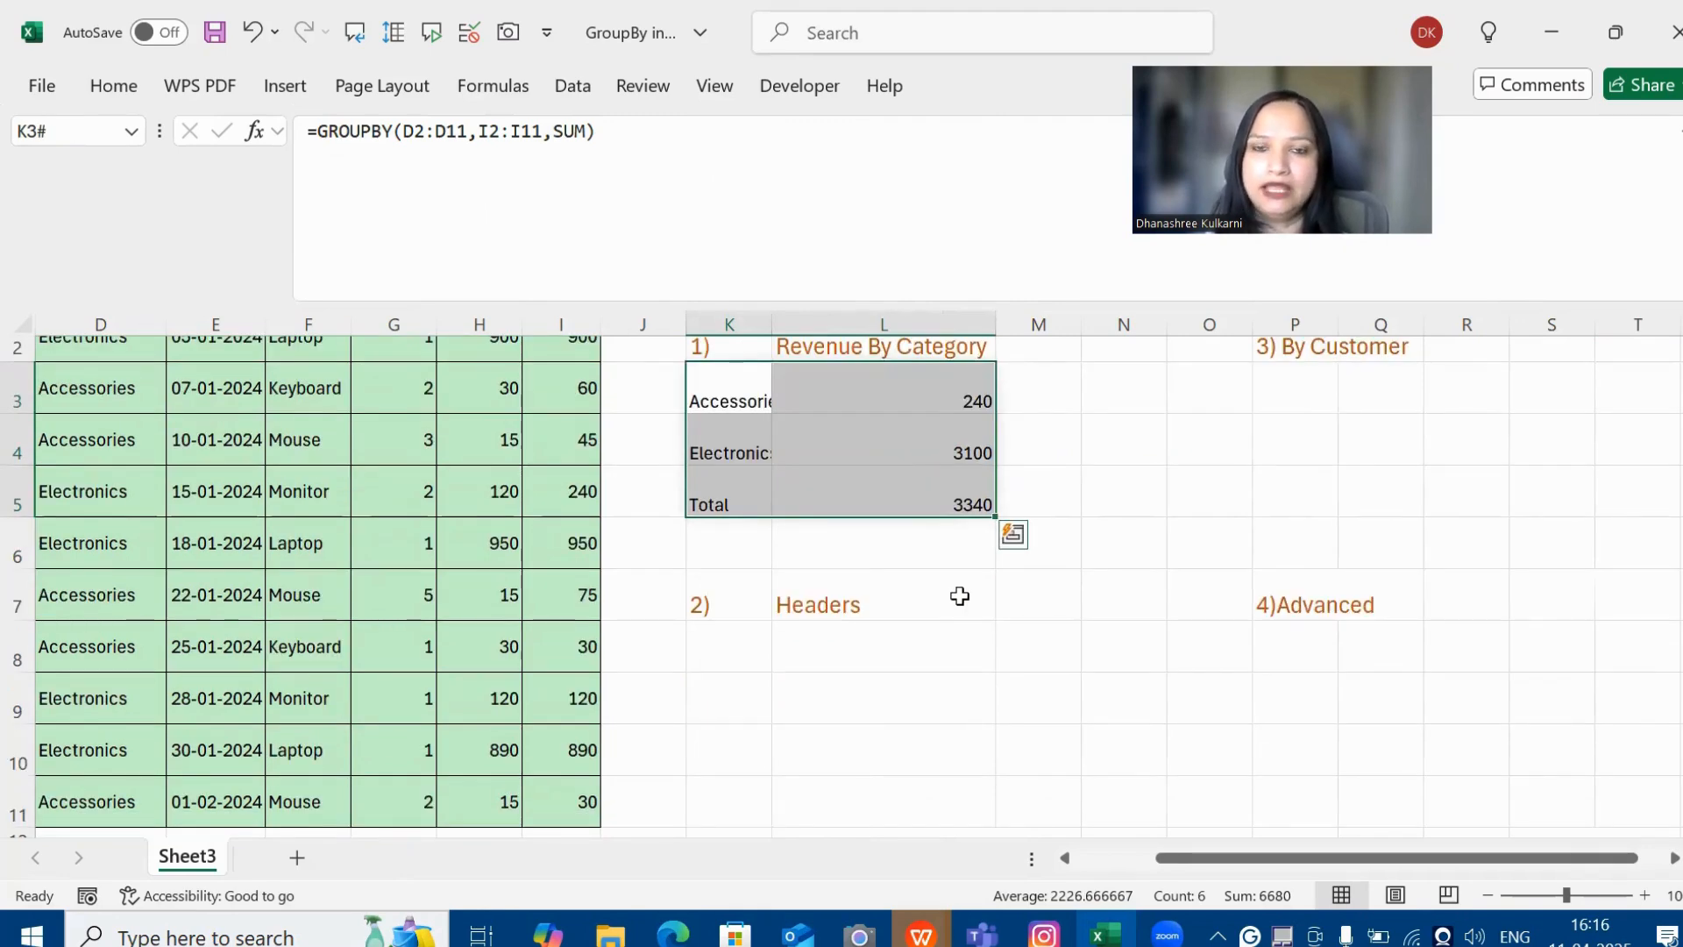
scroll(734, 592, down, 1)
click(741, 576)
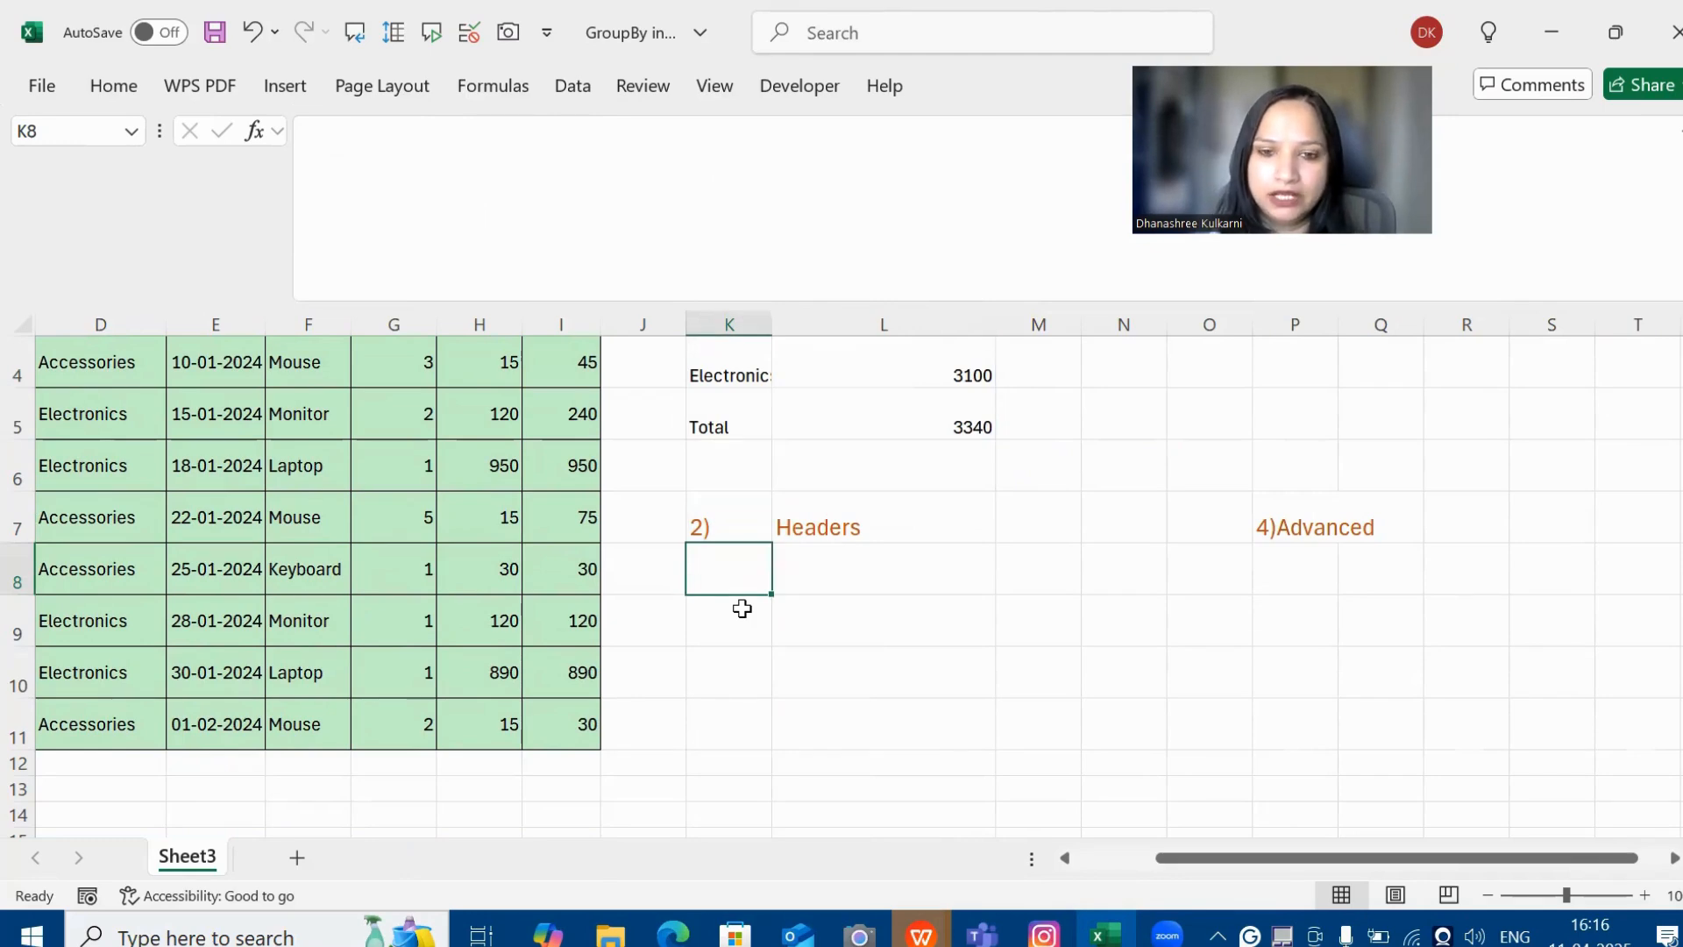
text(=)
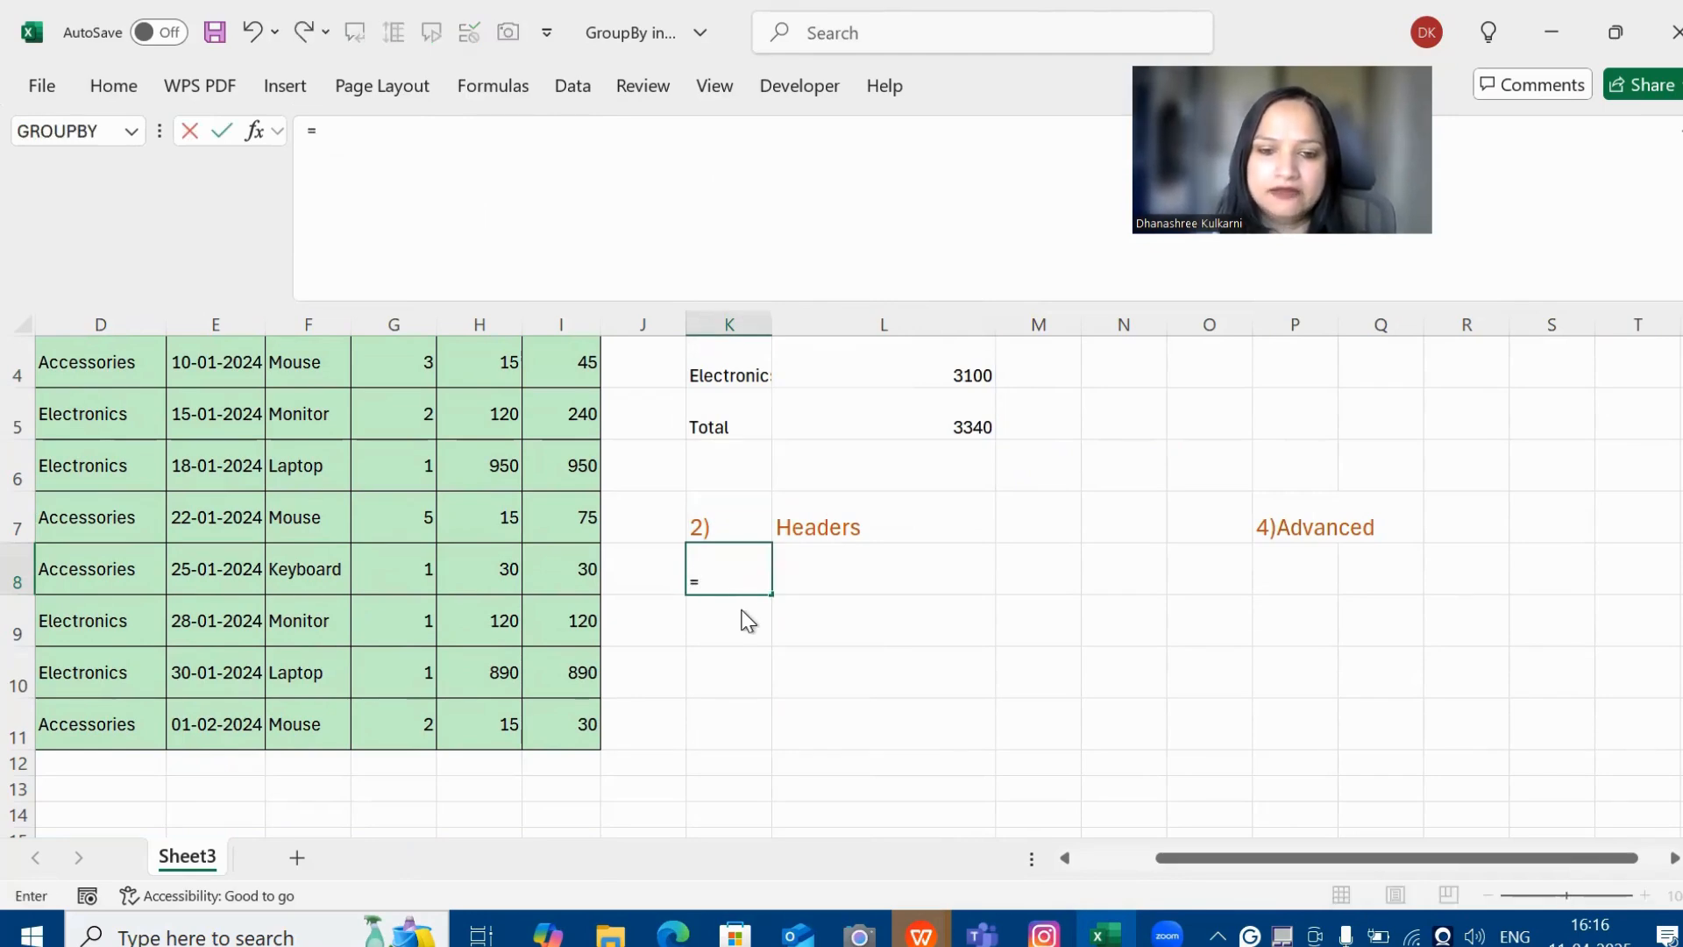
text(Groupby()
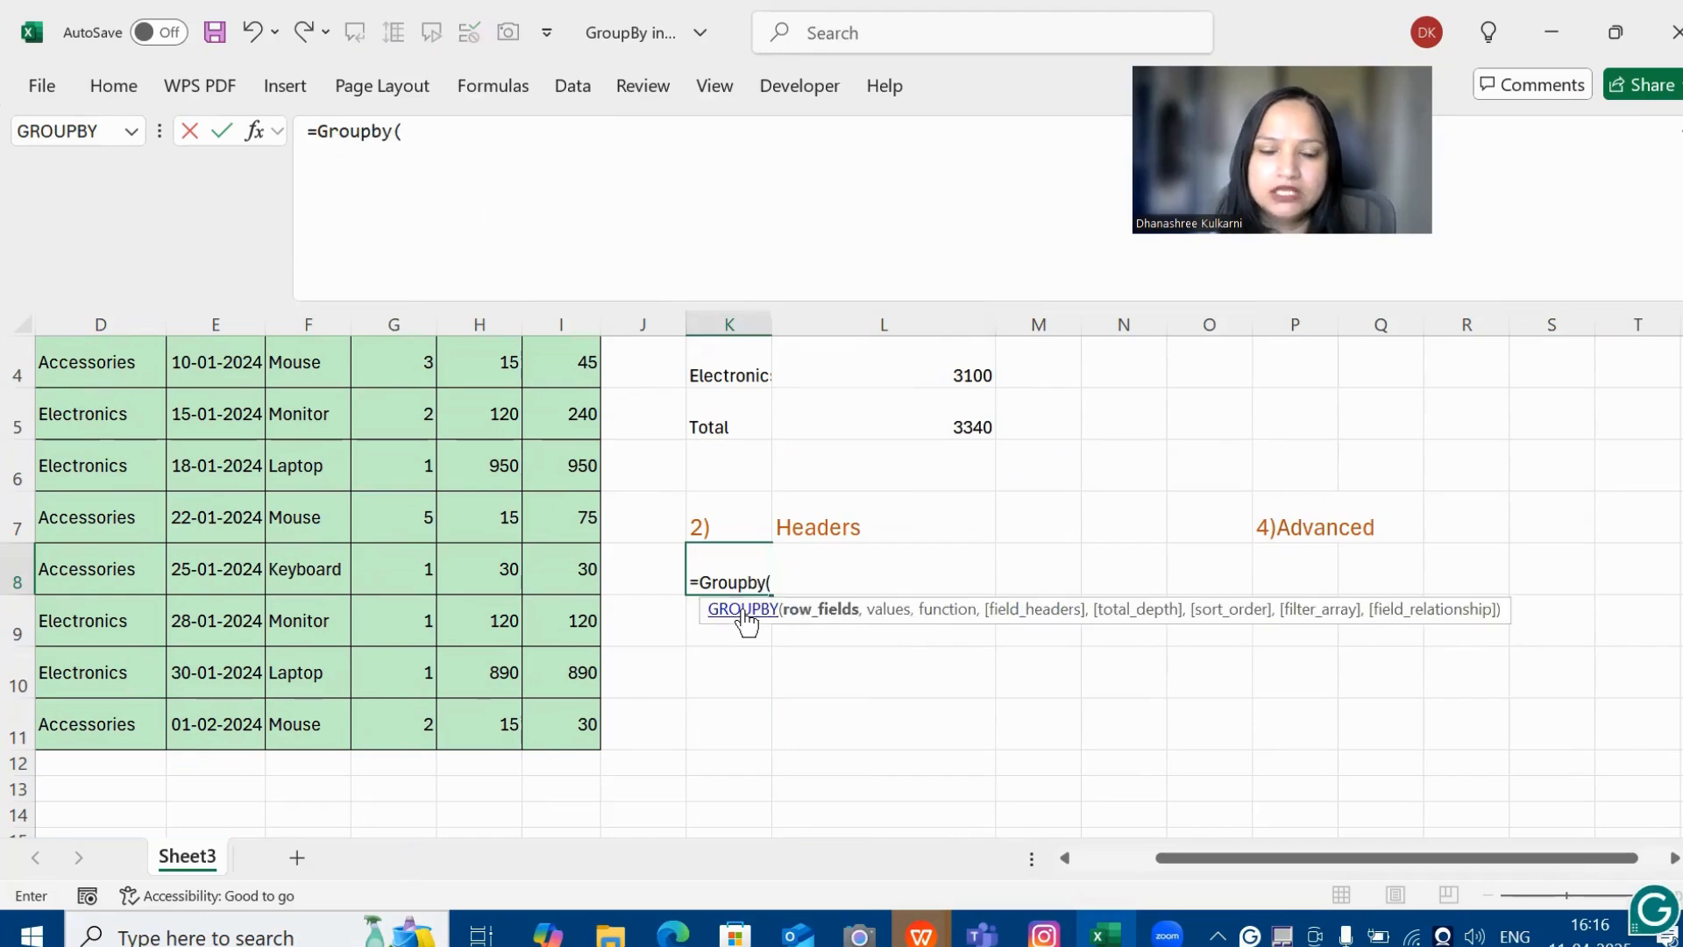
scroll(1089, 554, up, 1)
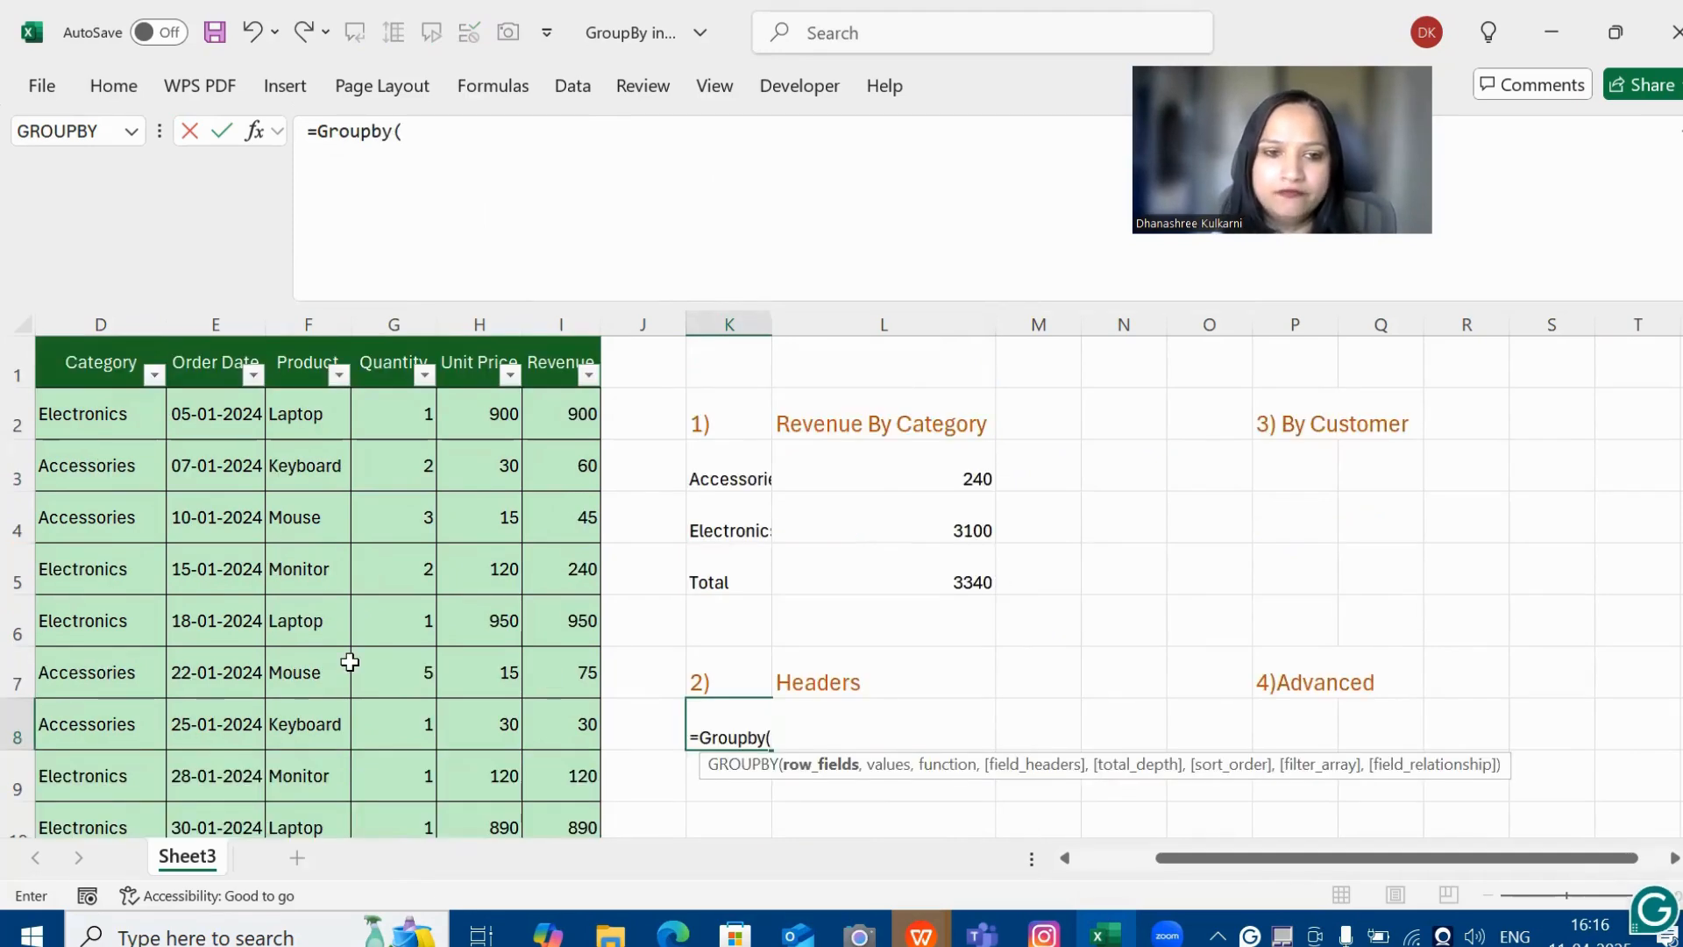
click(101, 414)
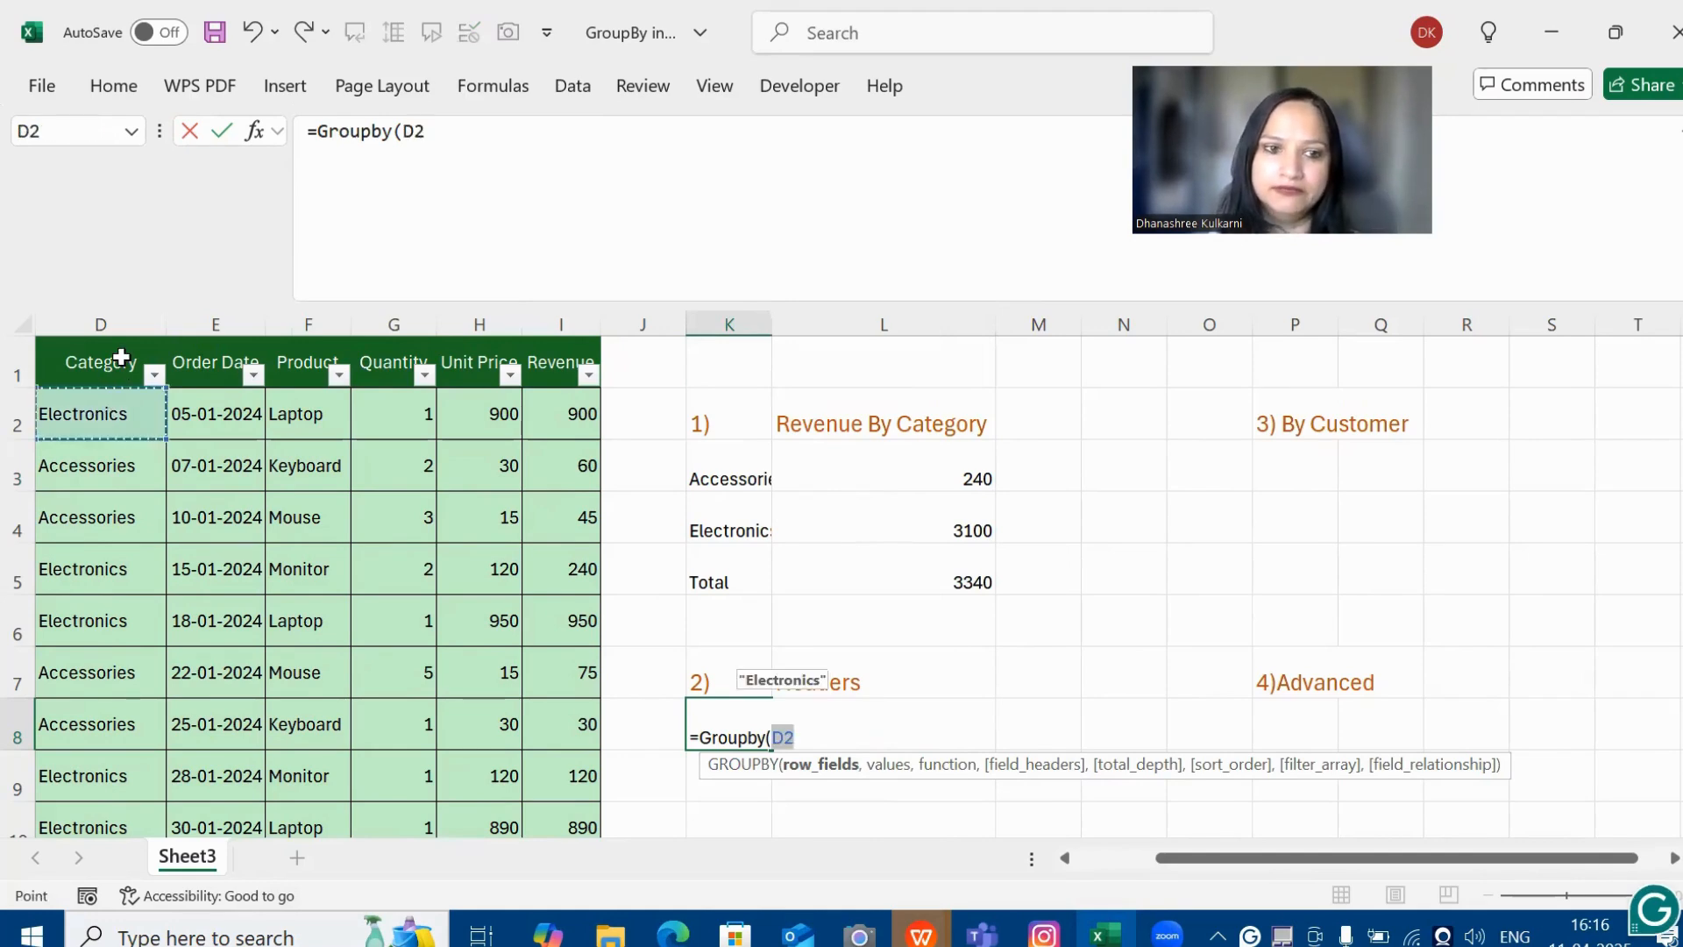
click(121, 359)
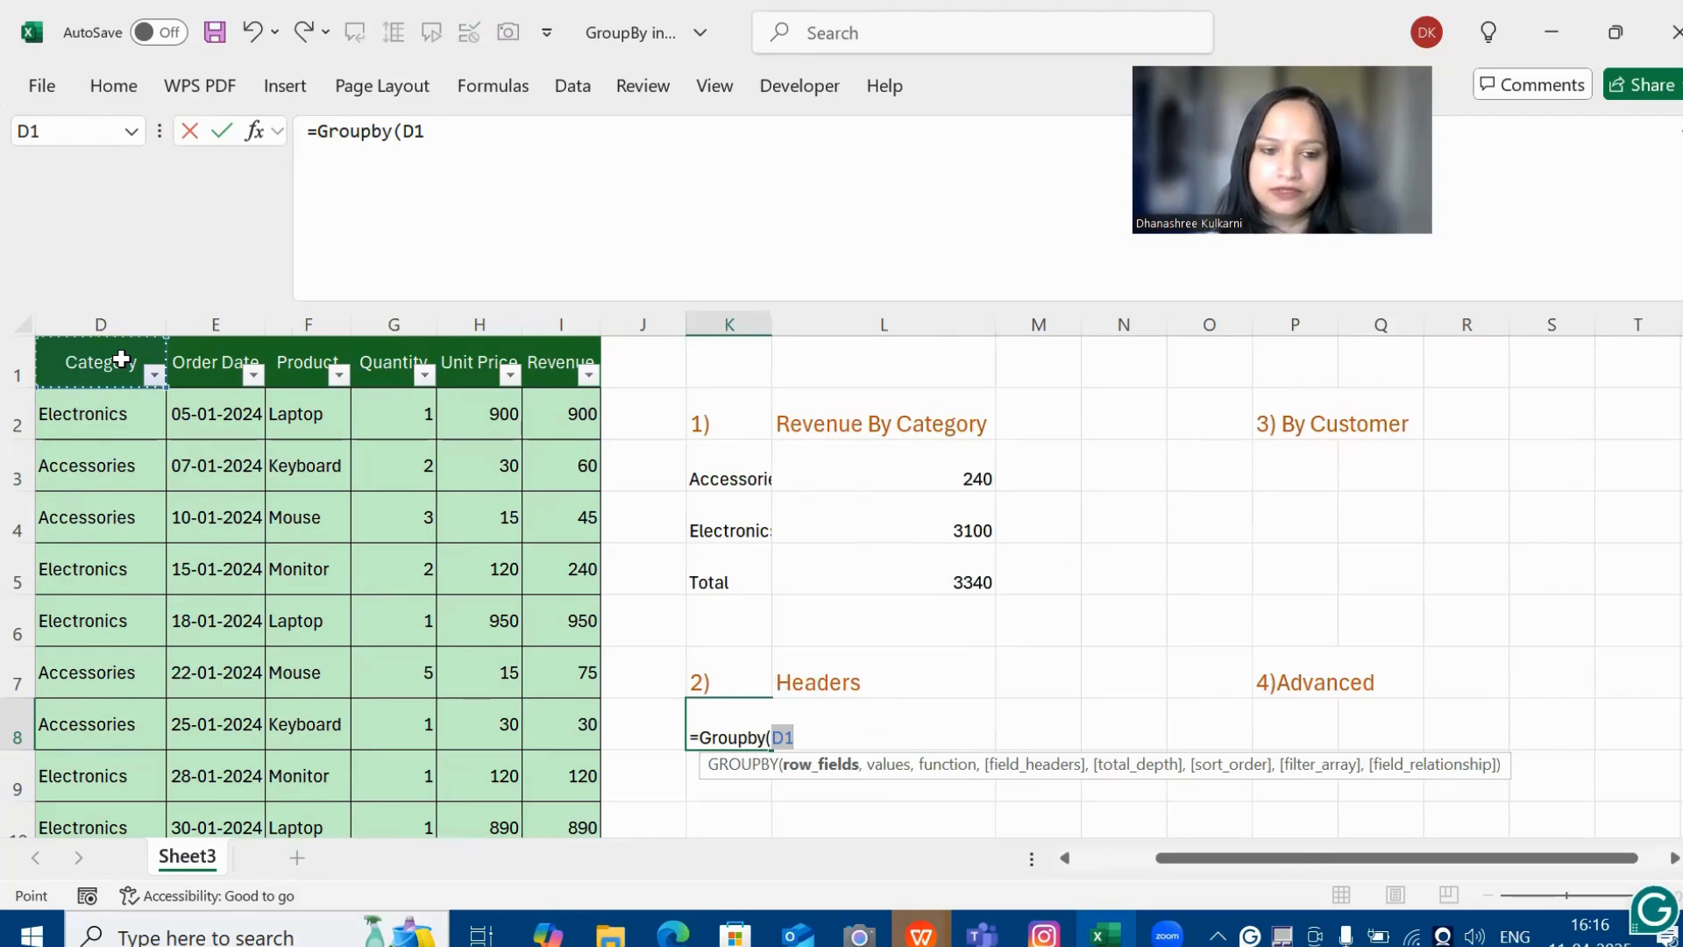
key(ctrl+shift+Down)
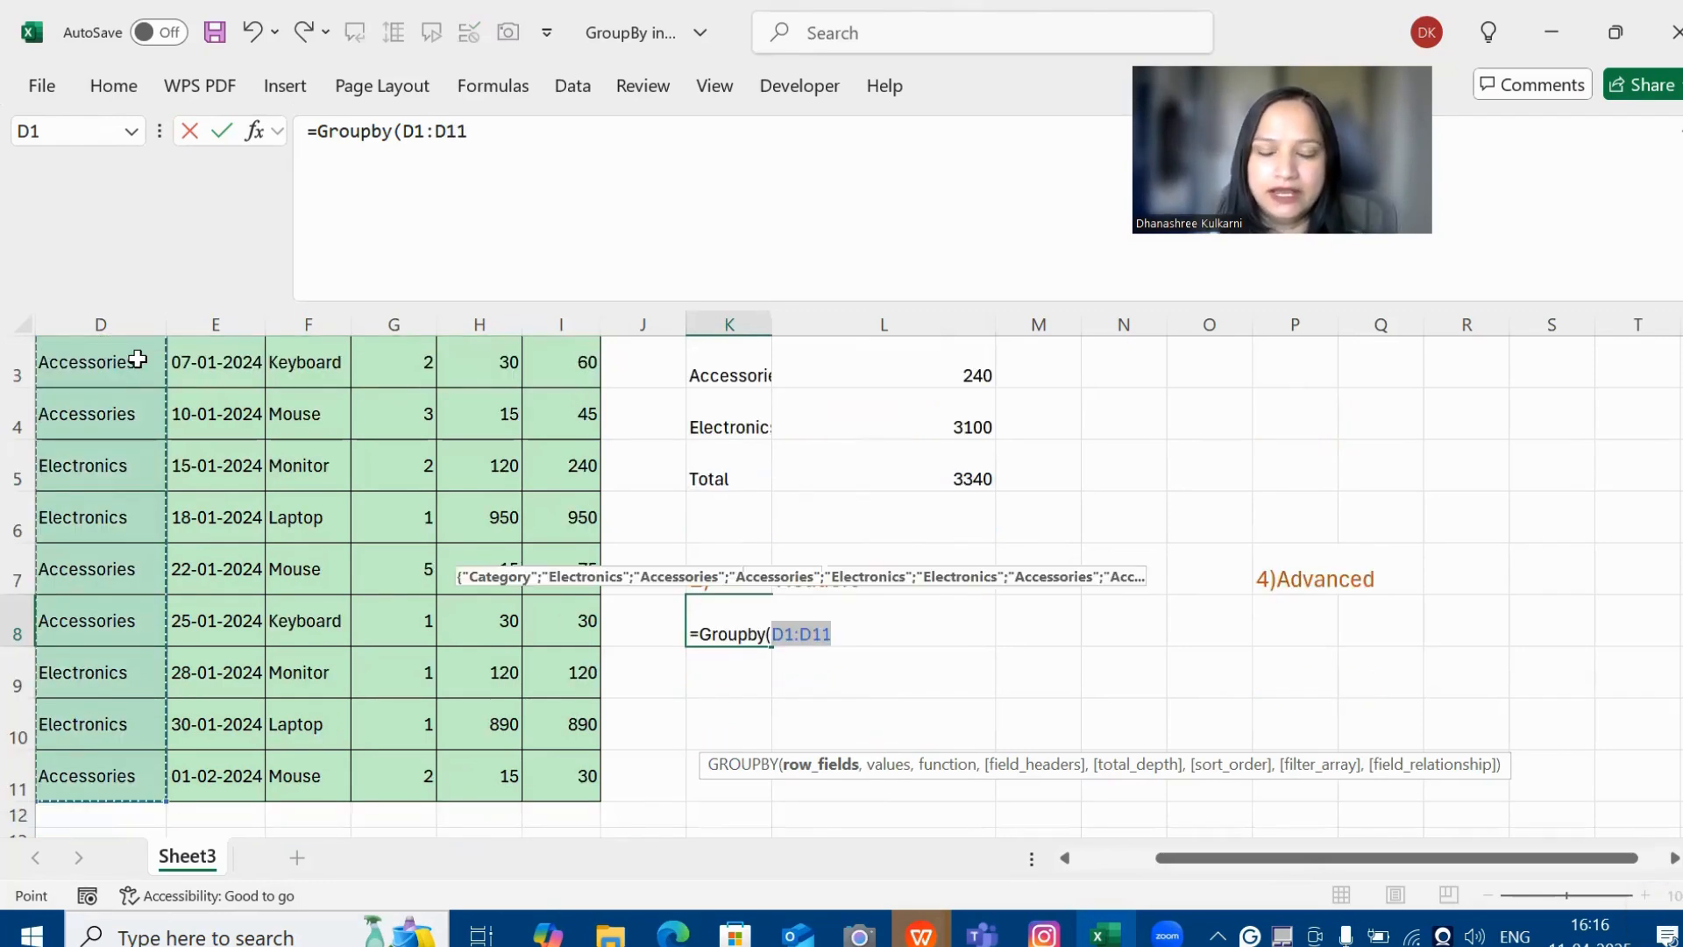
scroll(482, 138, up, 1)
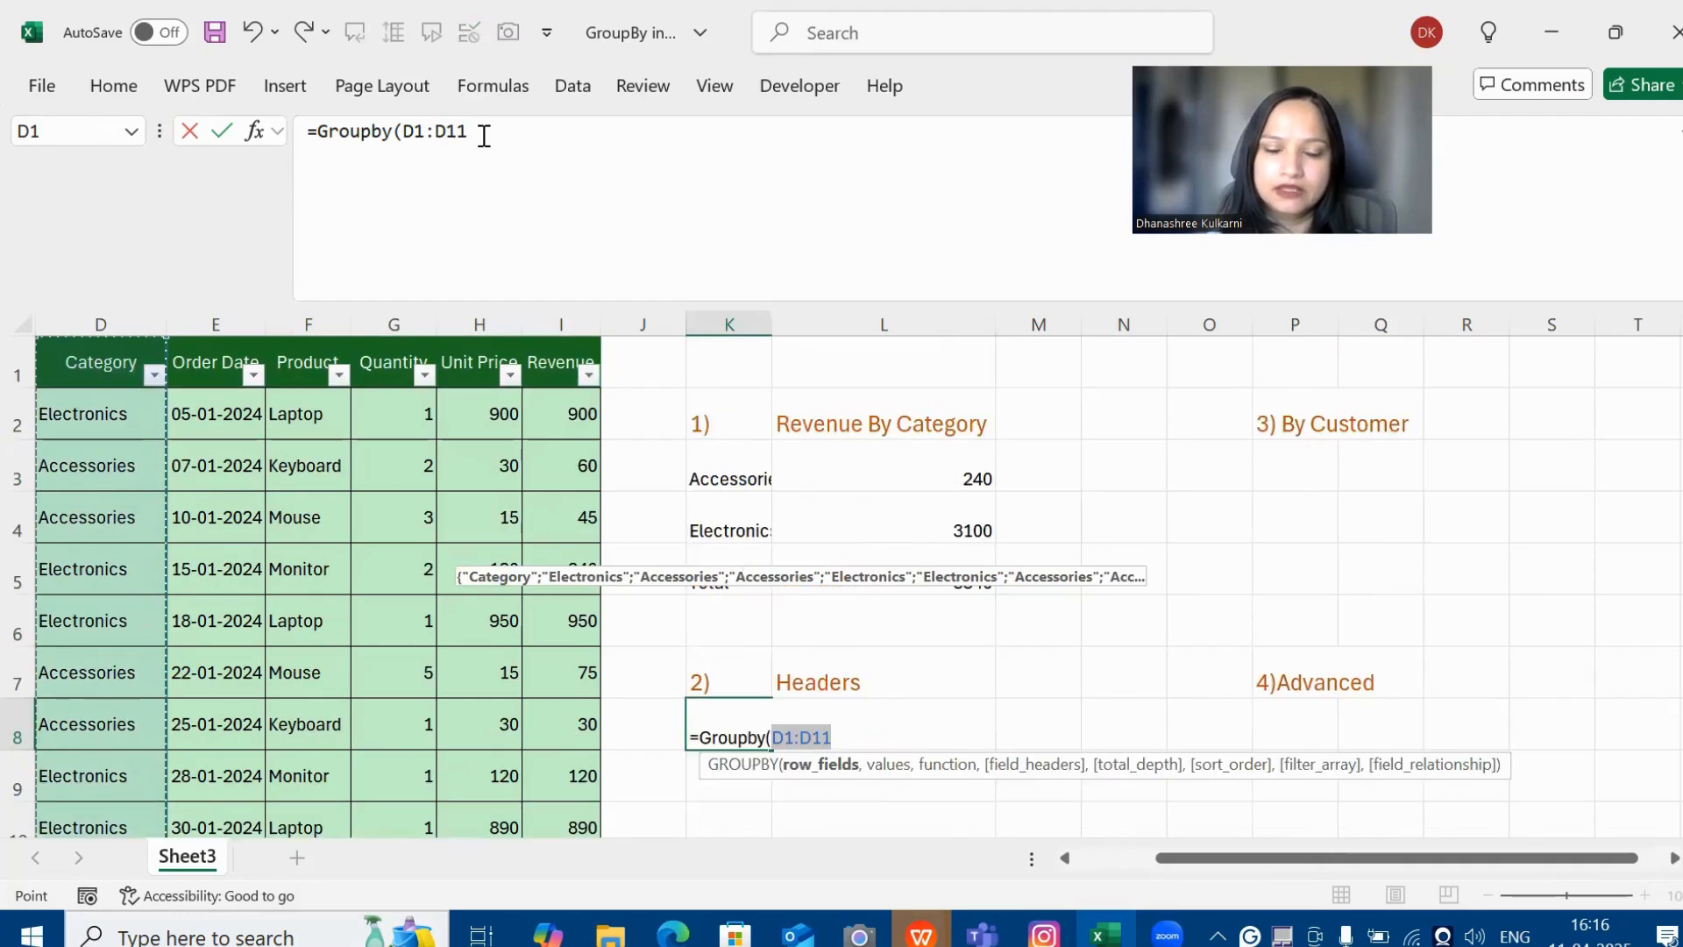
Step: Add I1:I11, including the Revenue header, as the values argument of the K8 GROUPBY formula
text(,)
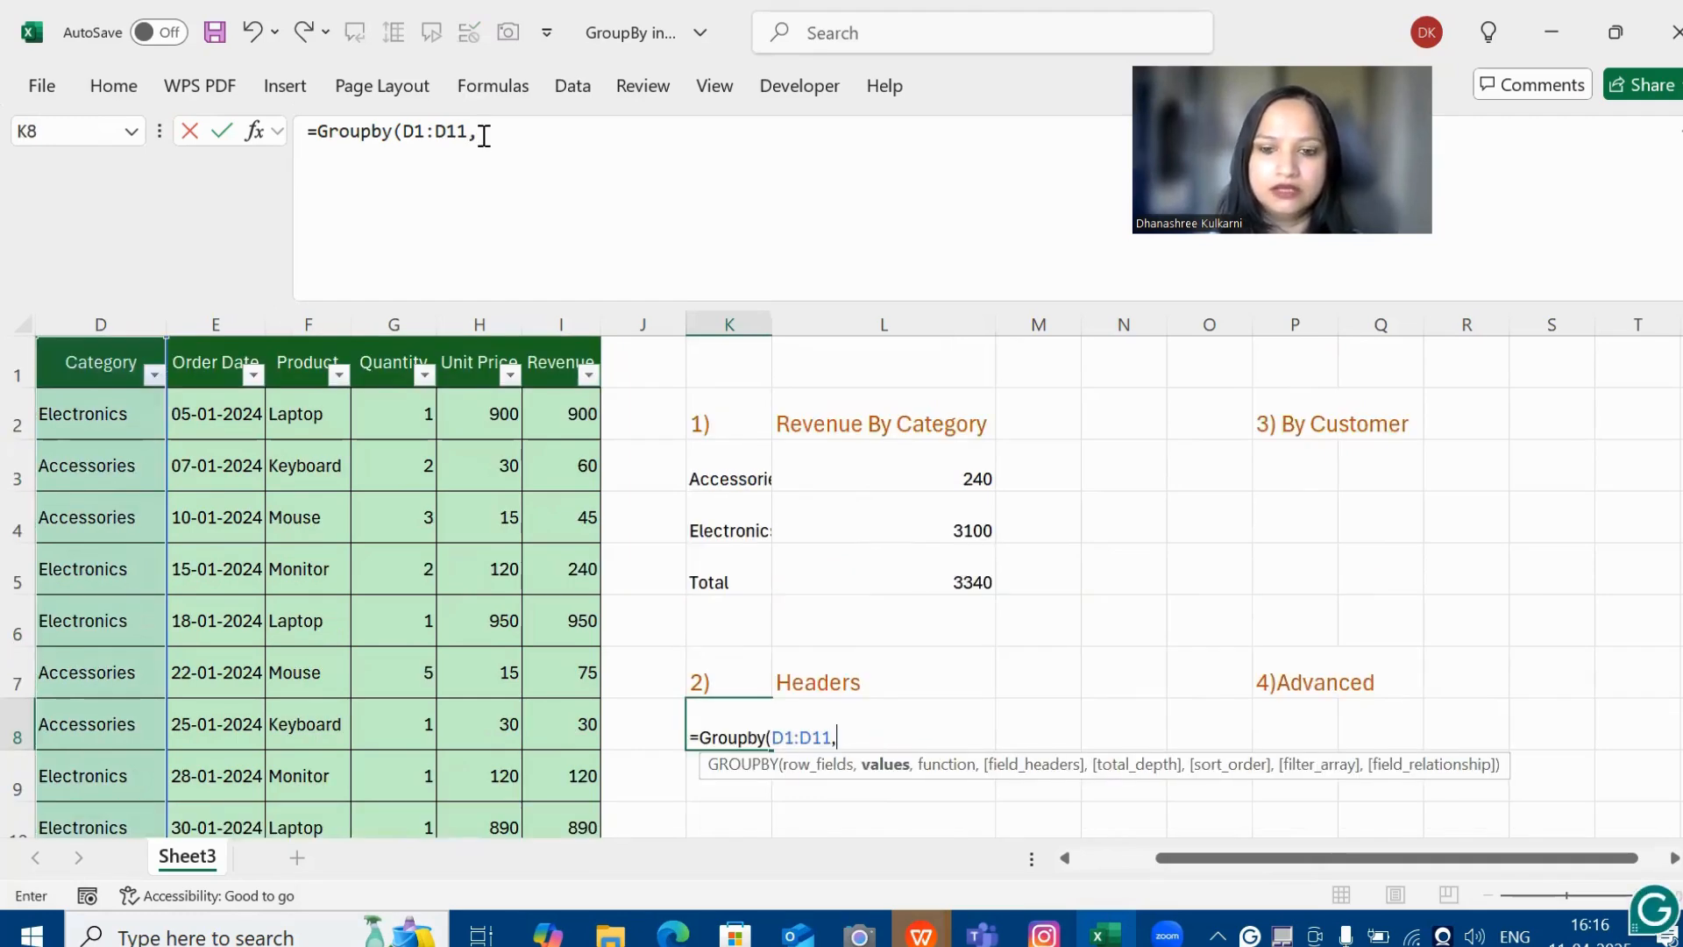
click(566, 358)
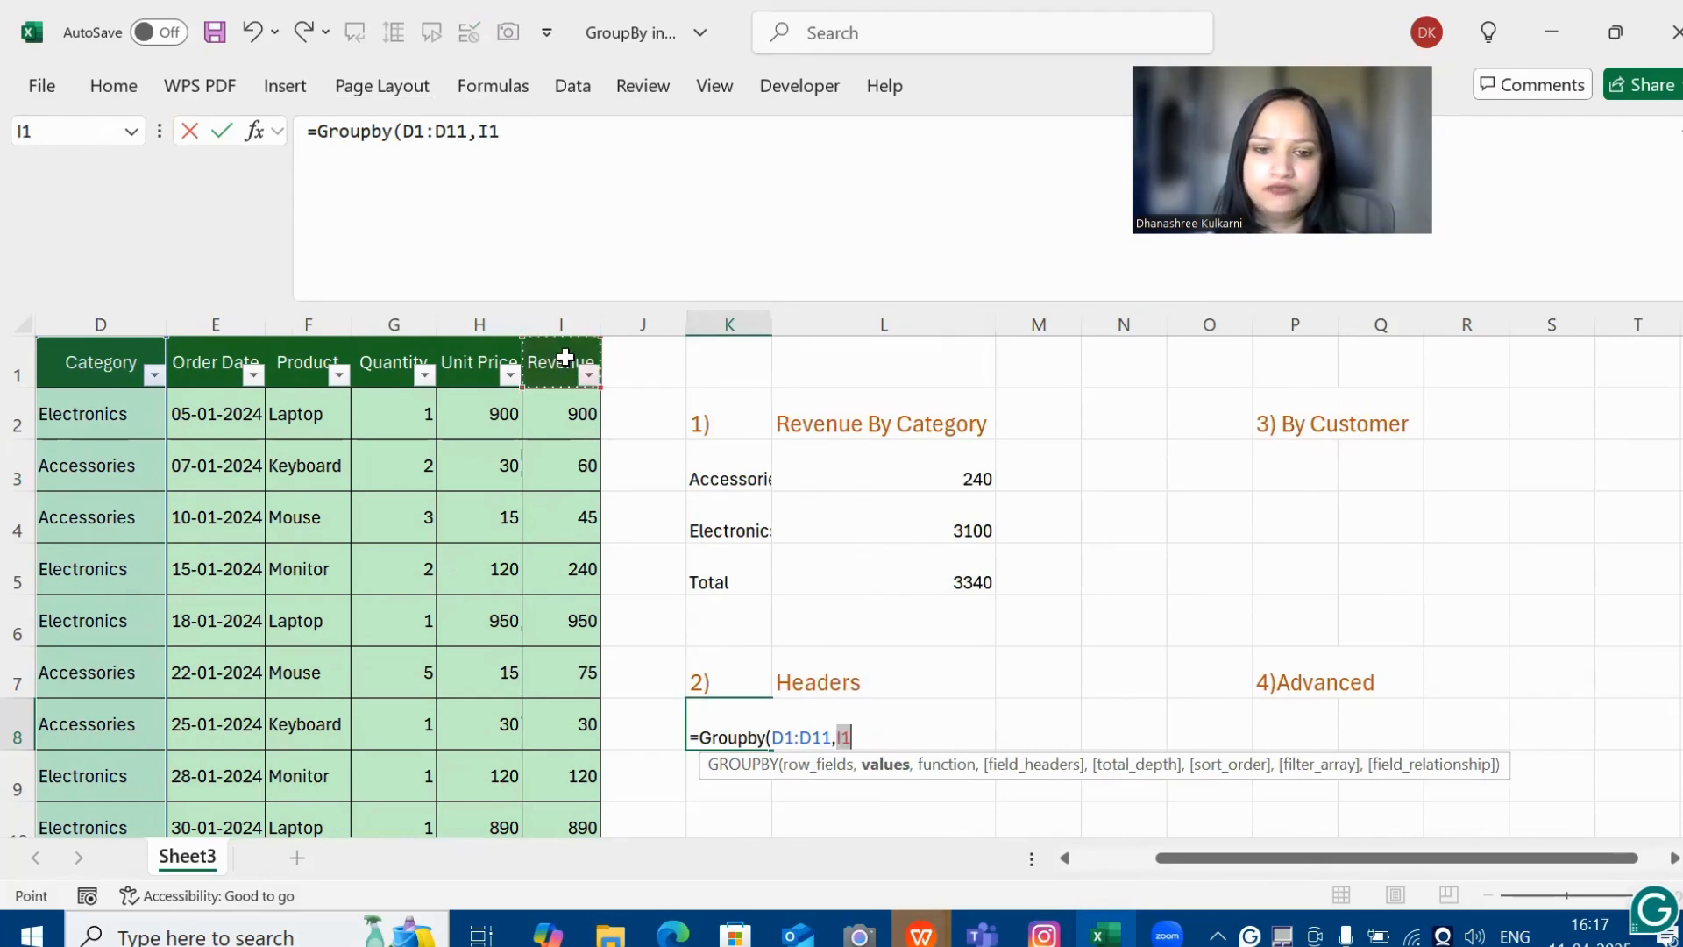
key(ctrl+shift+Down)
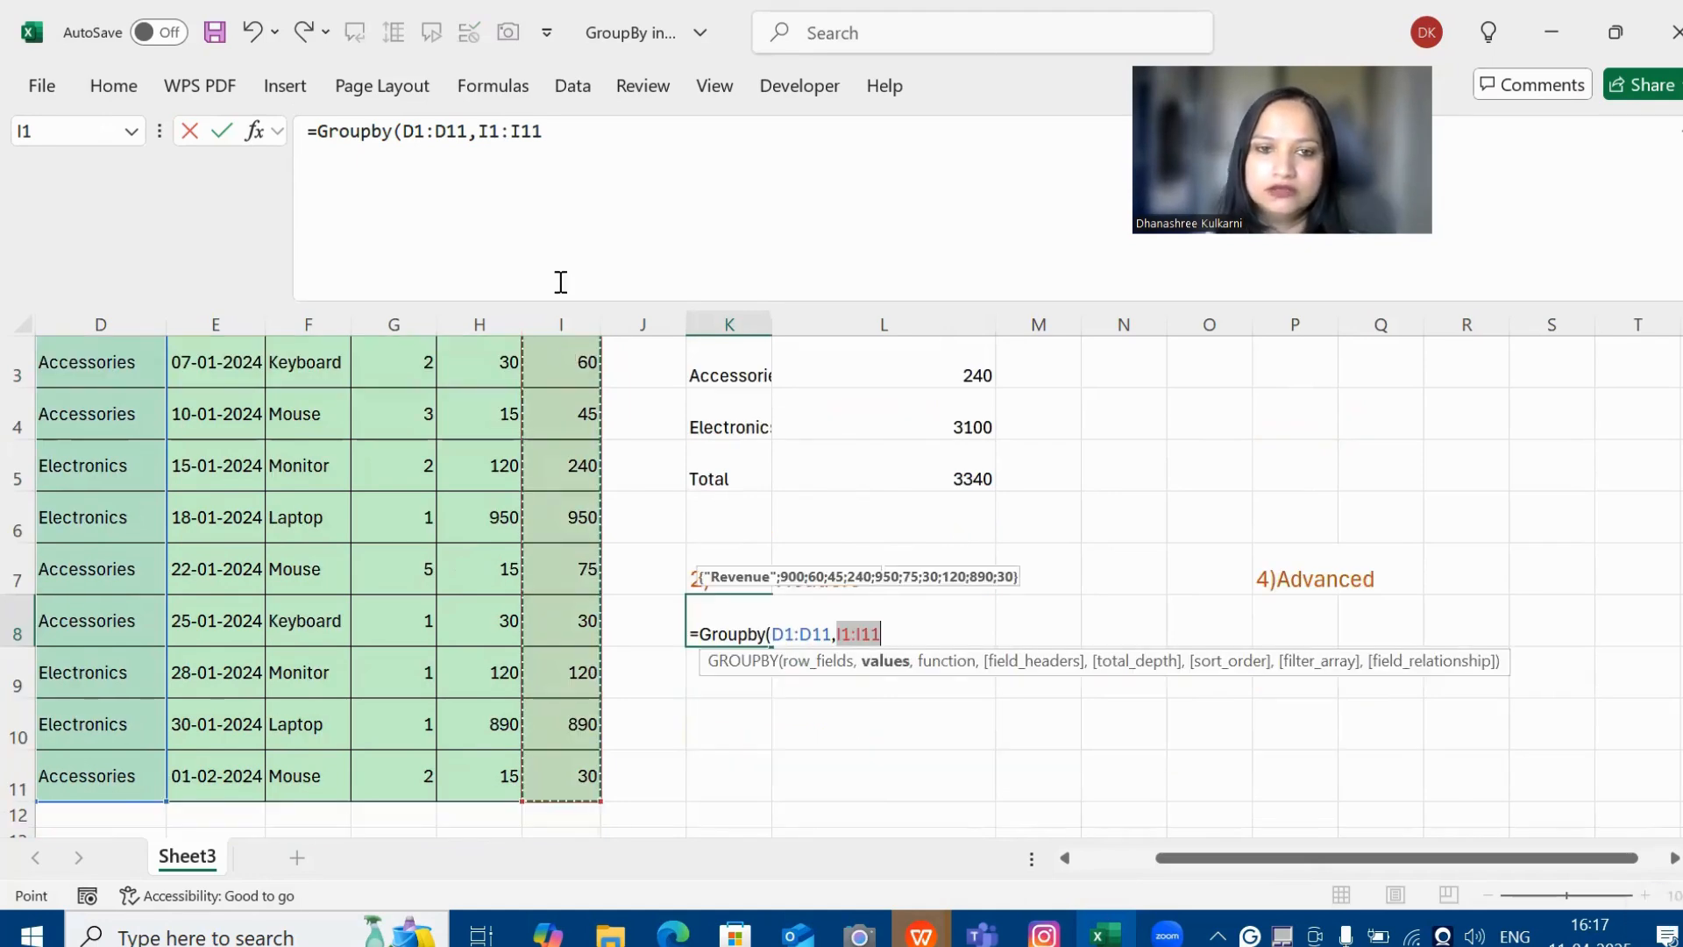
click(627, 134)
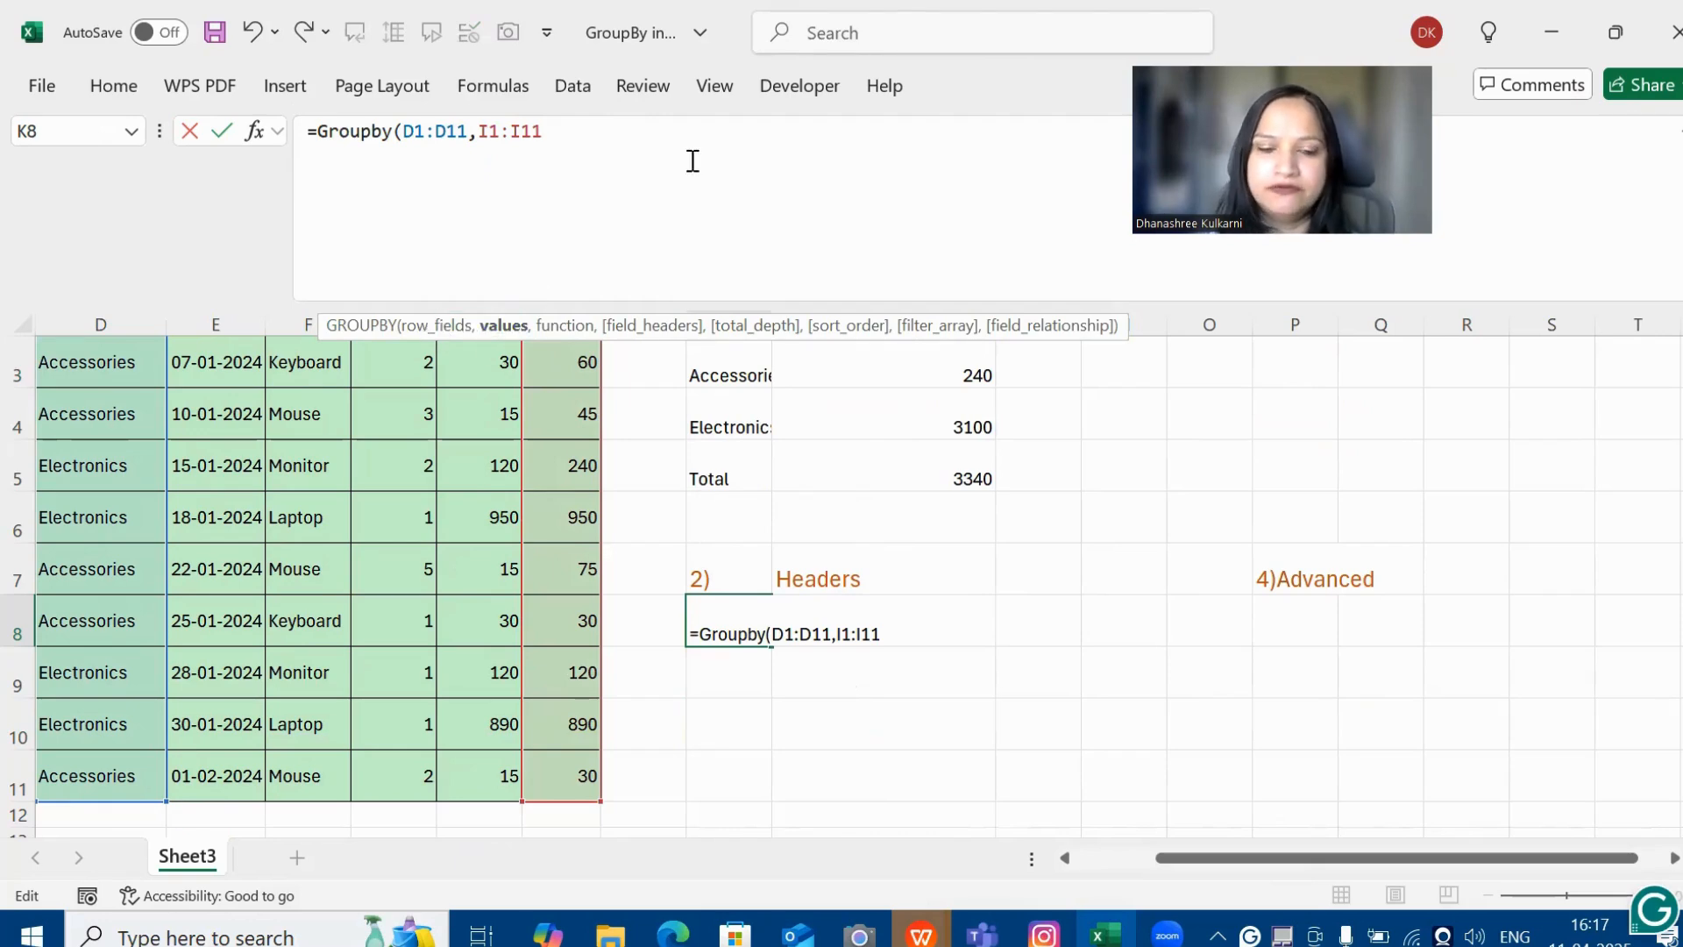
Step: Set SUM as the aggregation function of the GROUPBY formula in K8, after reviewing the available functions
text(,)
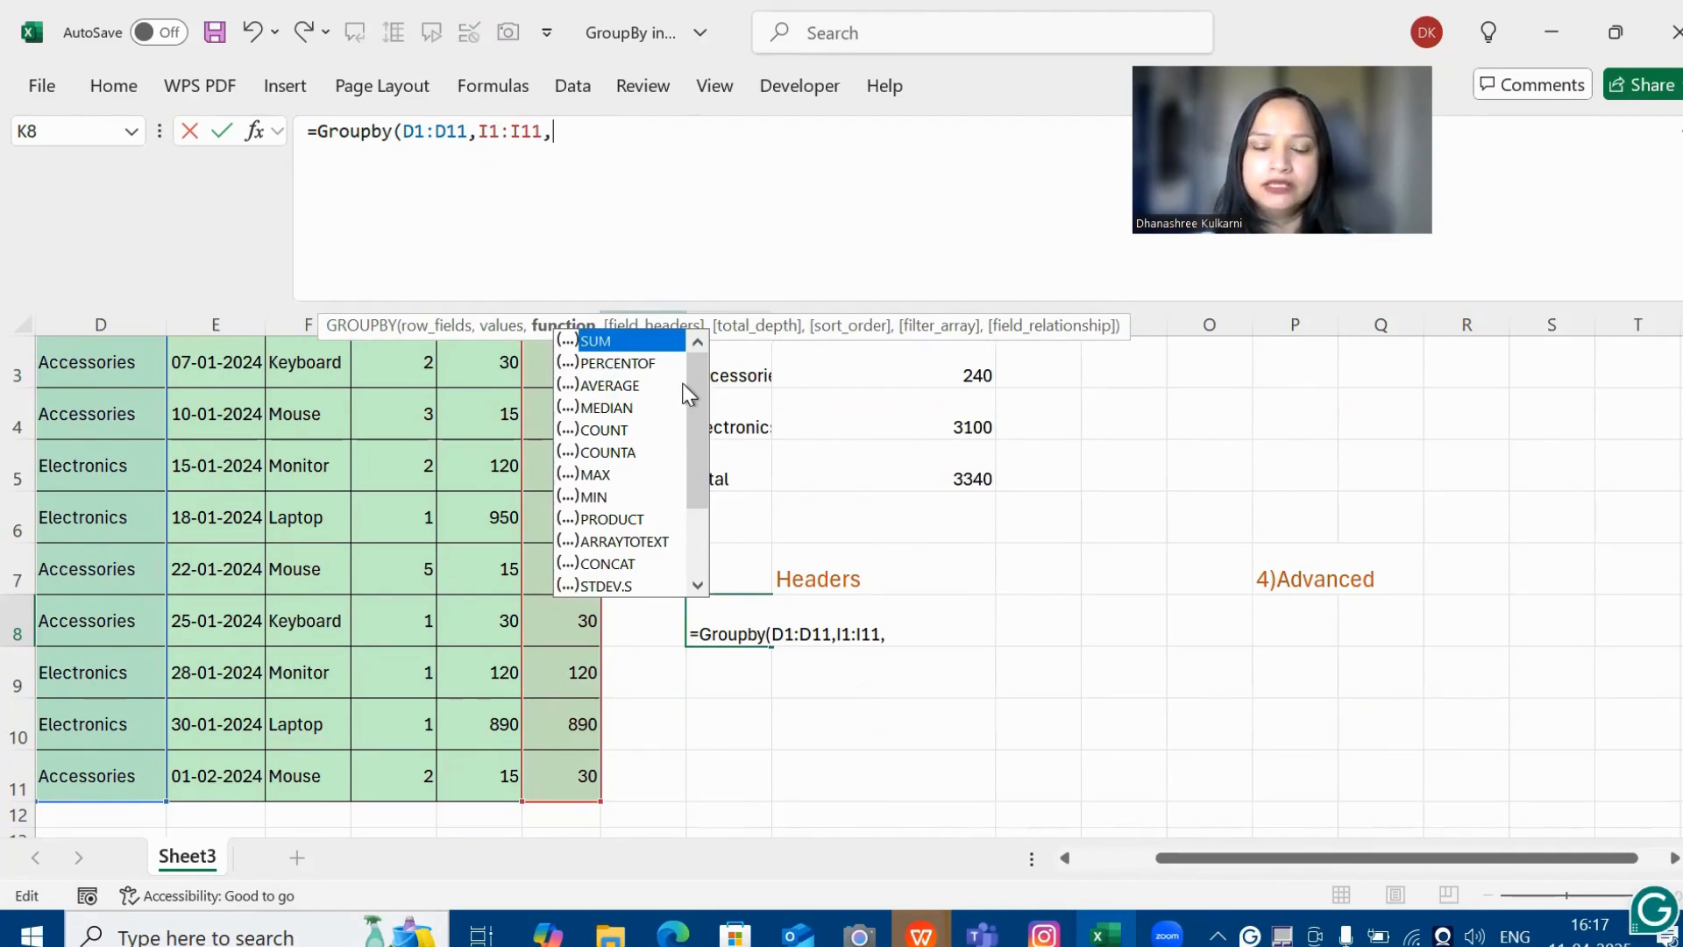
scroll(701, 451, down, 2)
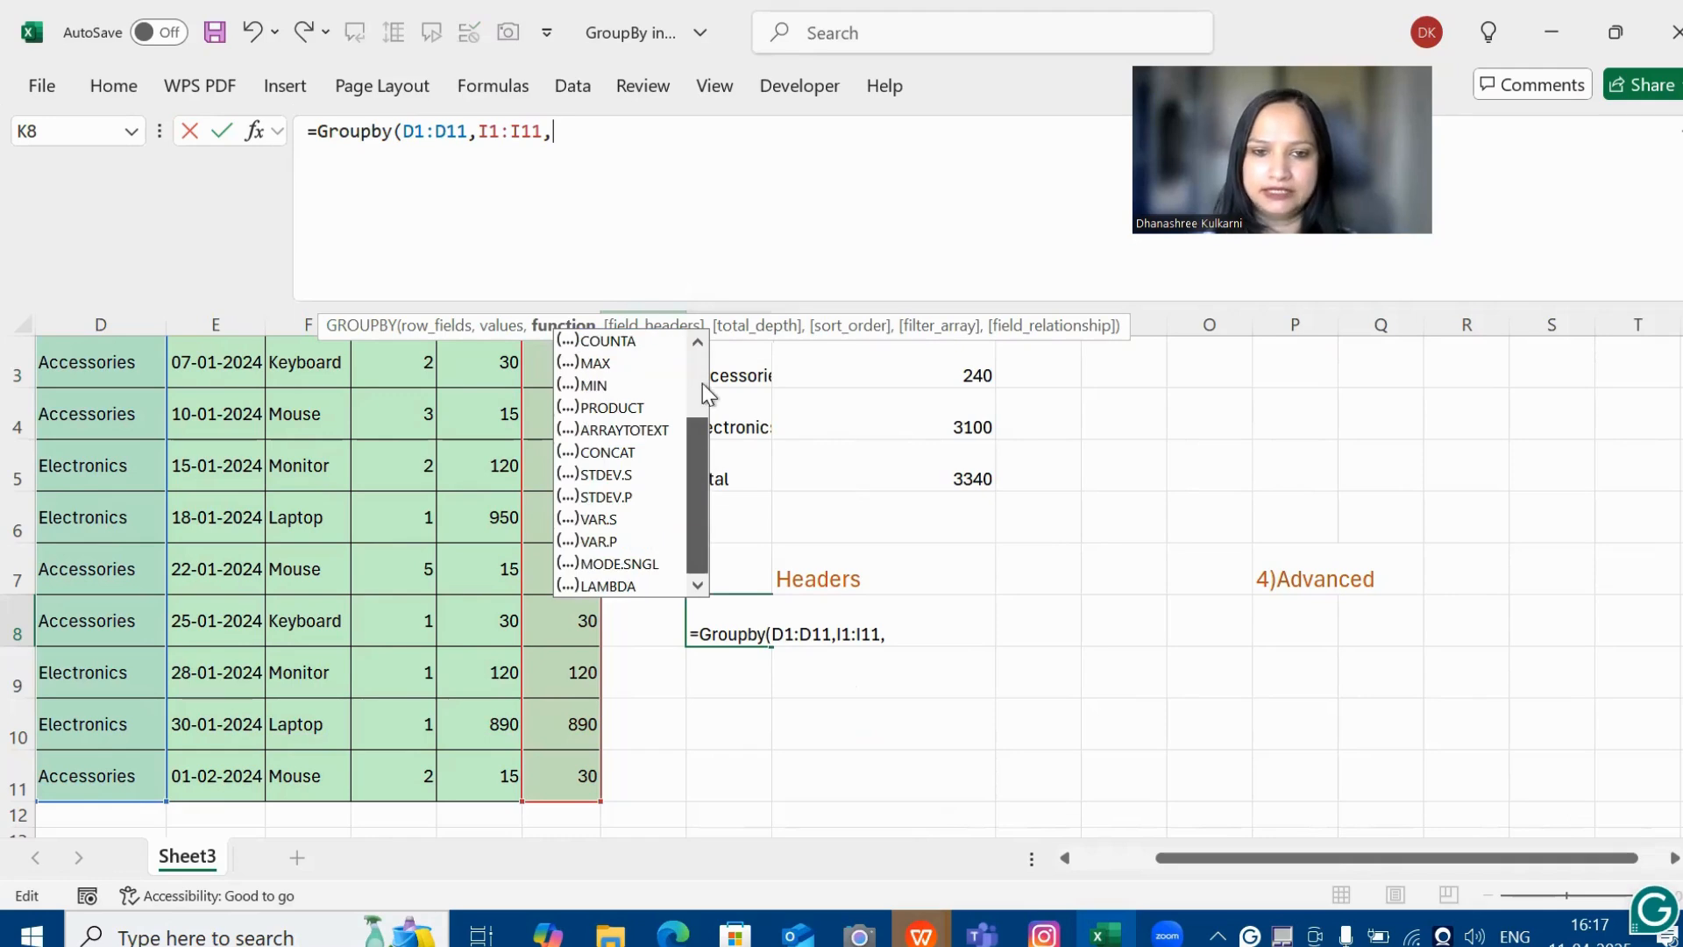
scroll(701, 366, up, 2)
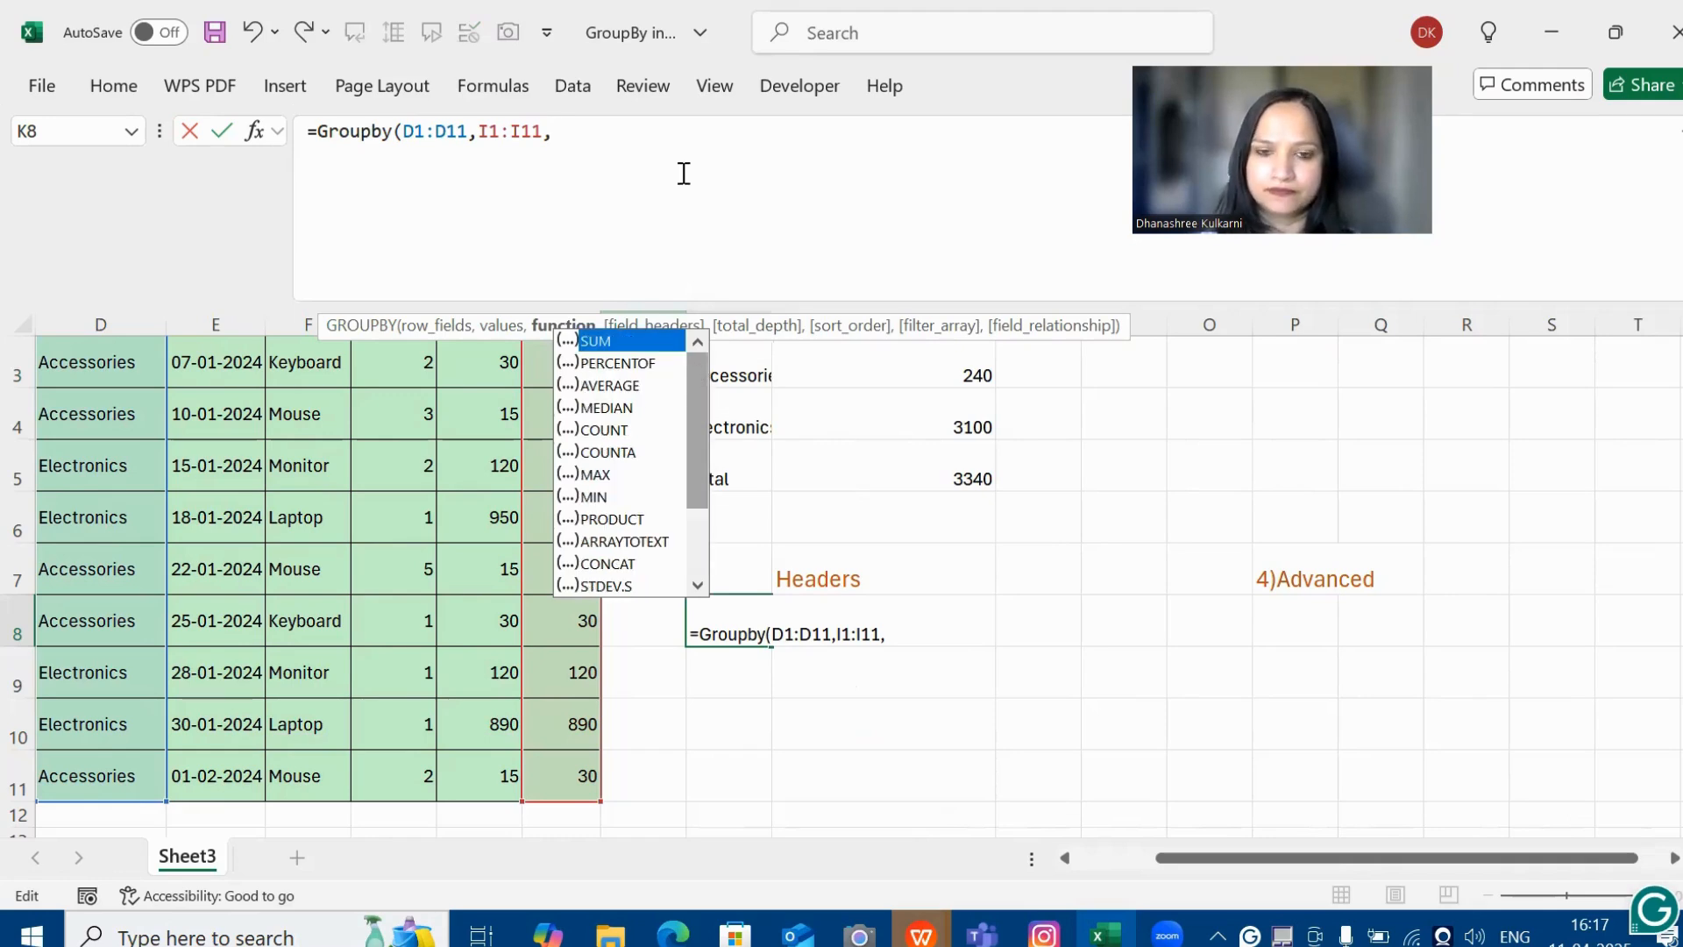
text(sum,)
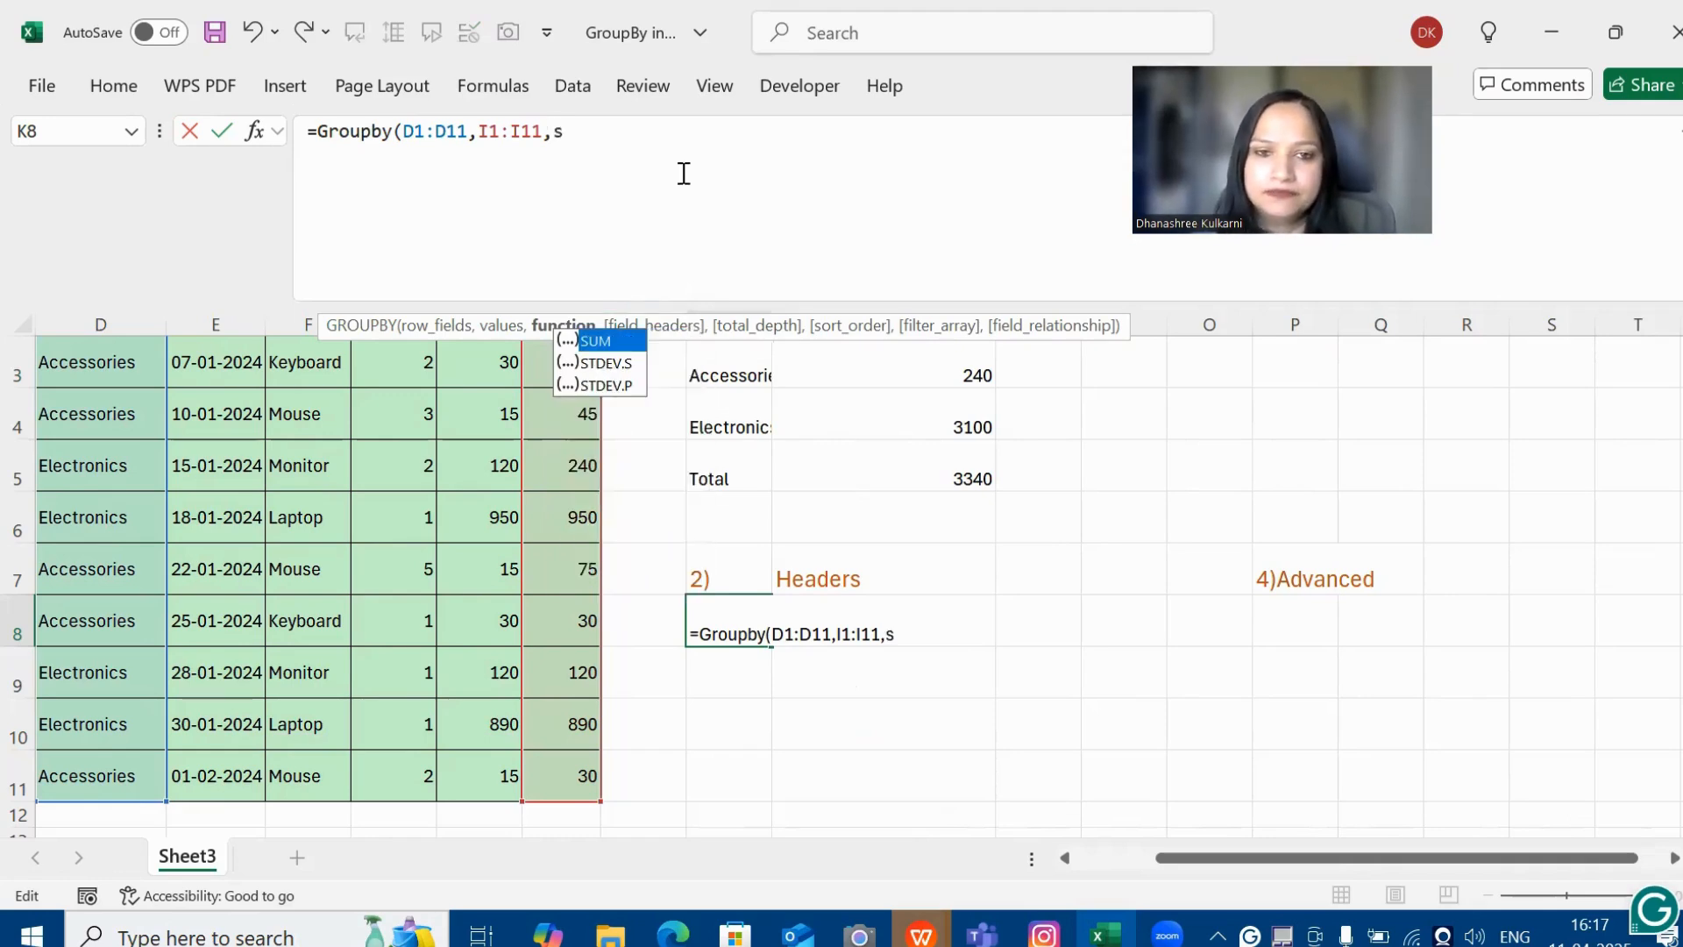
click(642, 142)
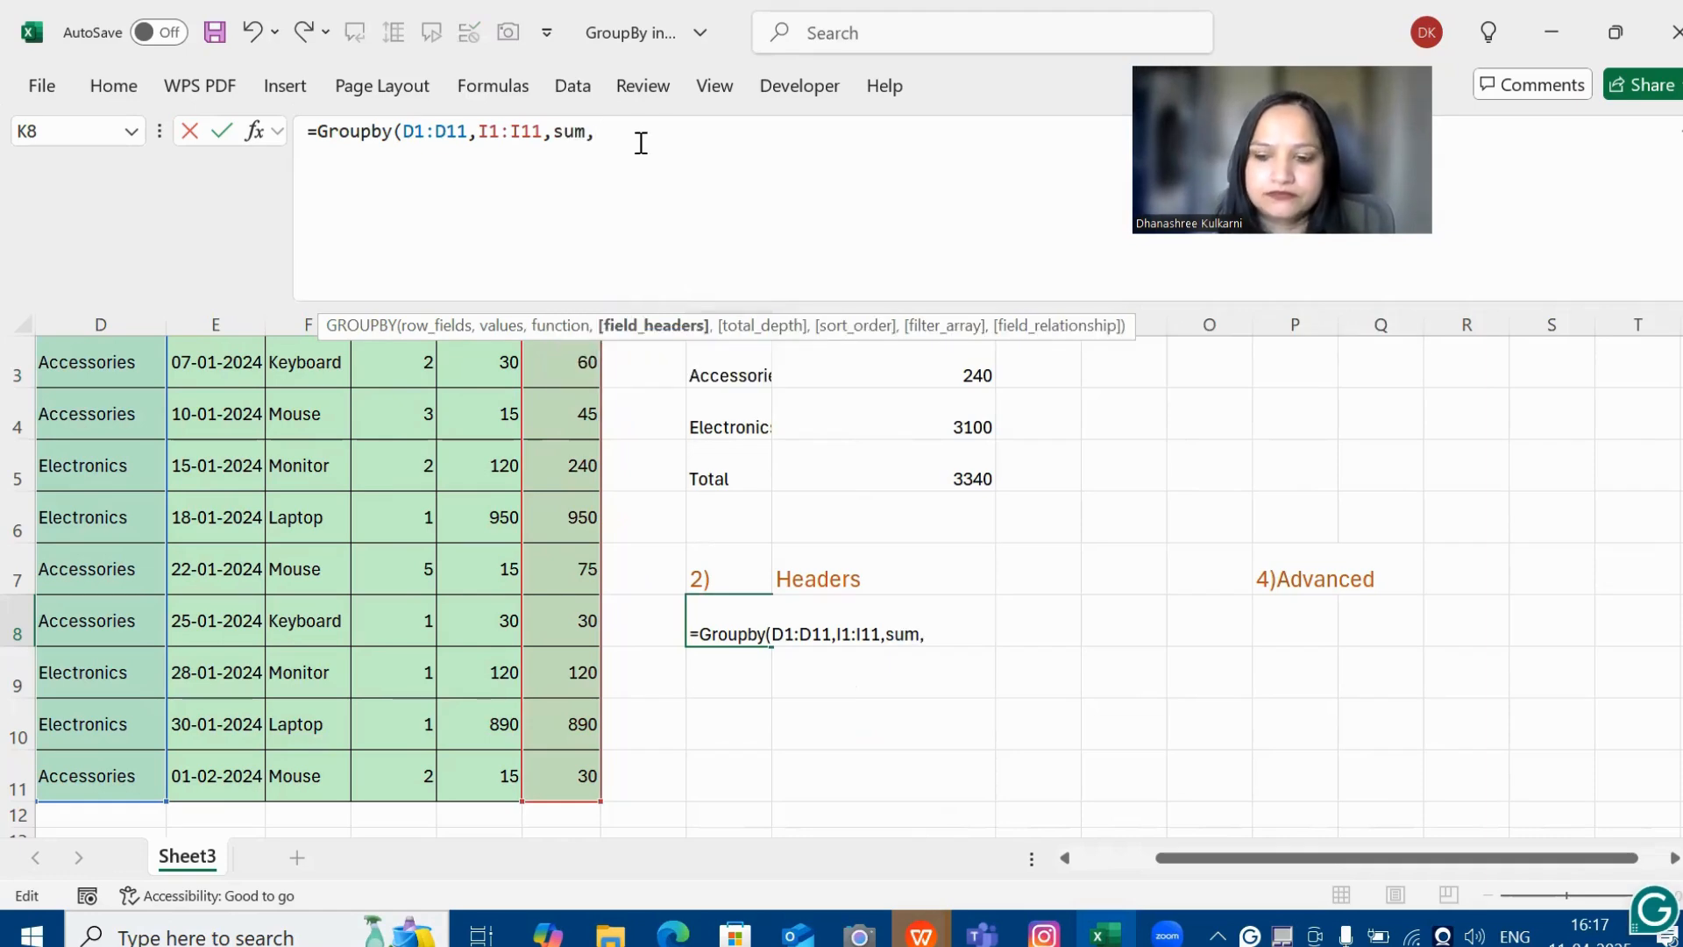
key(BackSpace)
Step: Set the K8 formula's field_headers argument to 3 - Yes and show, and complete the formula
text(,)
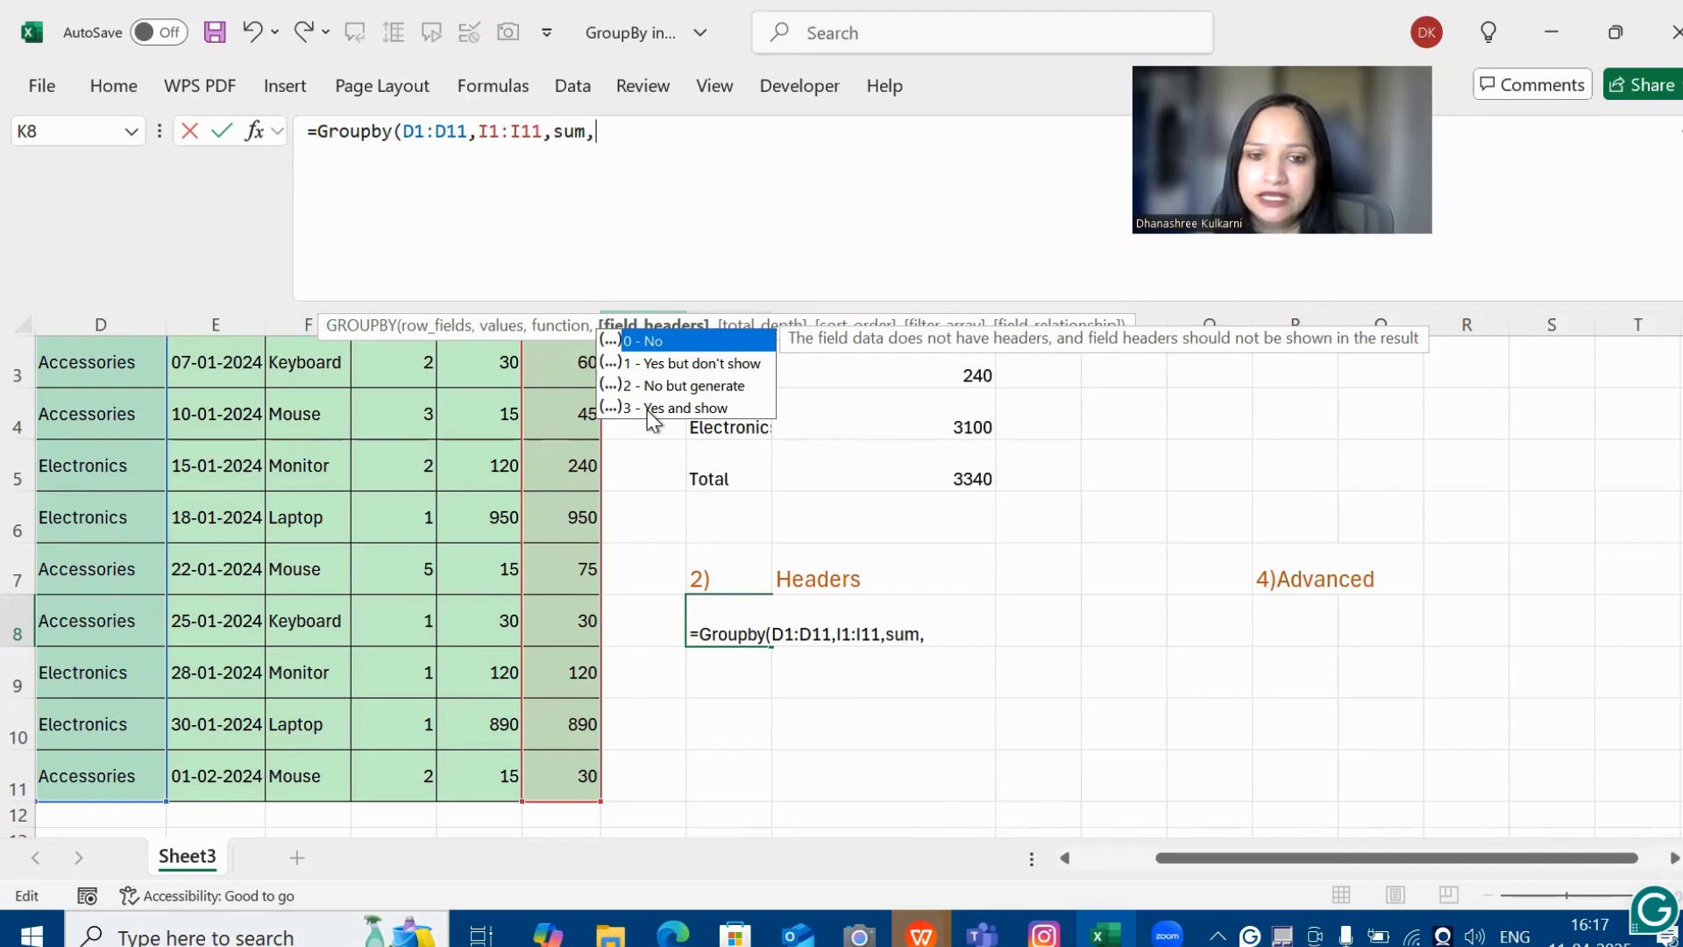
text(3)
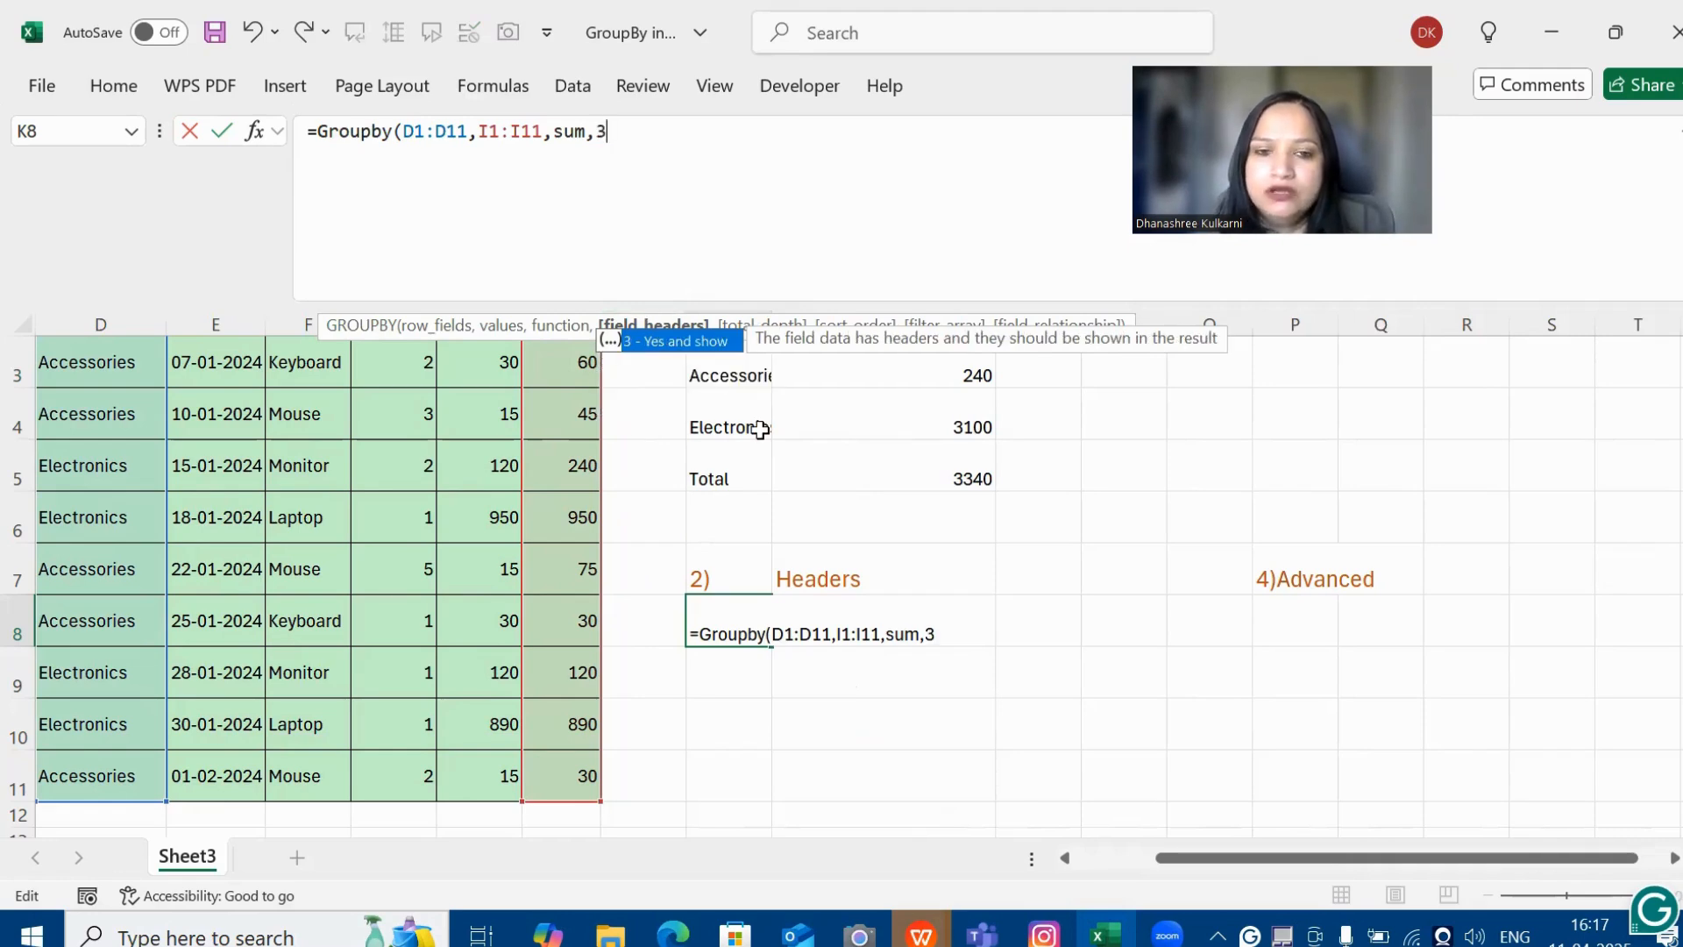
text())
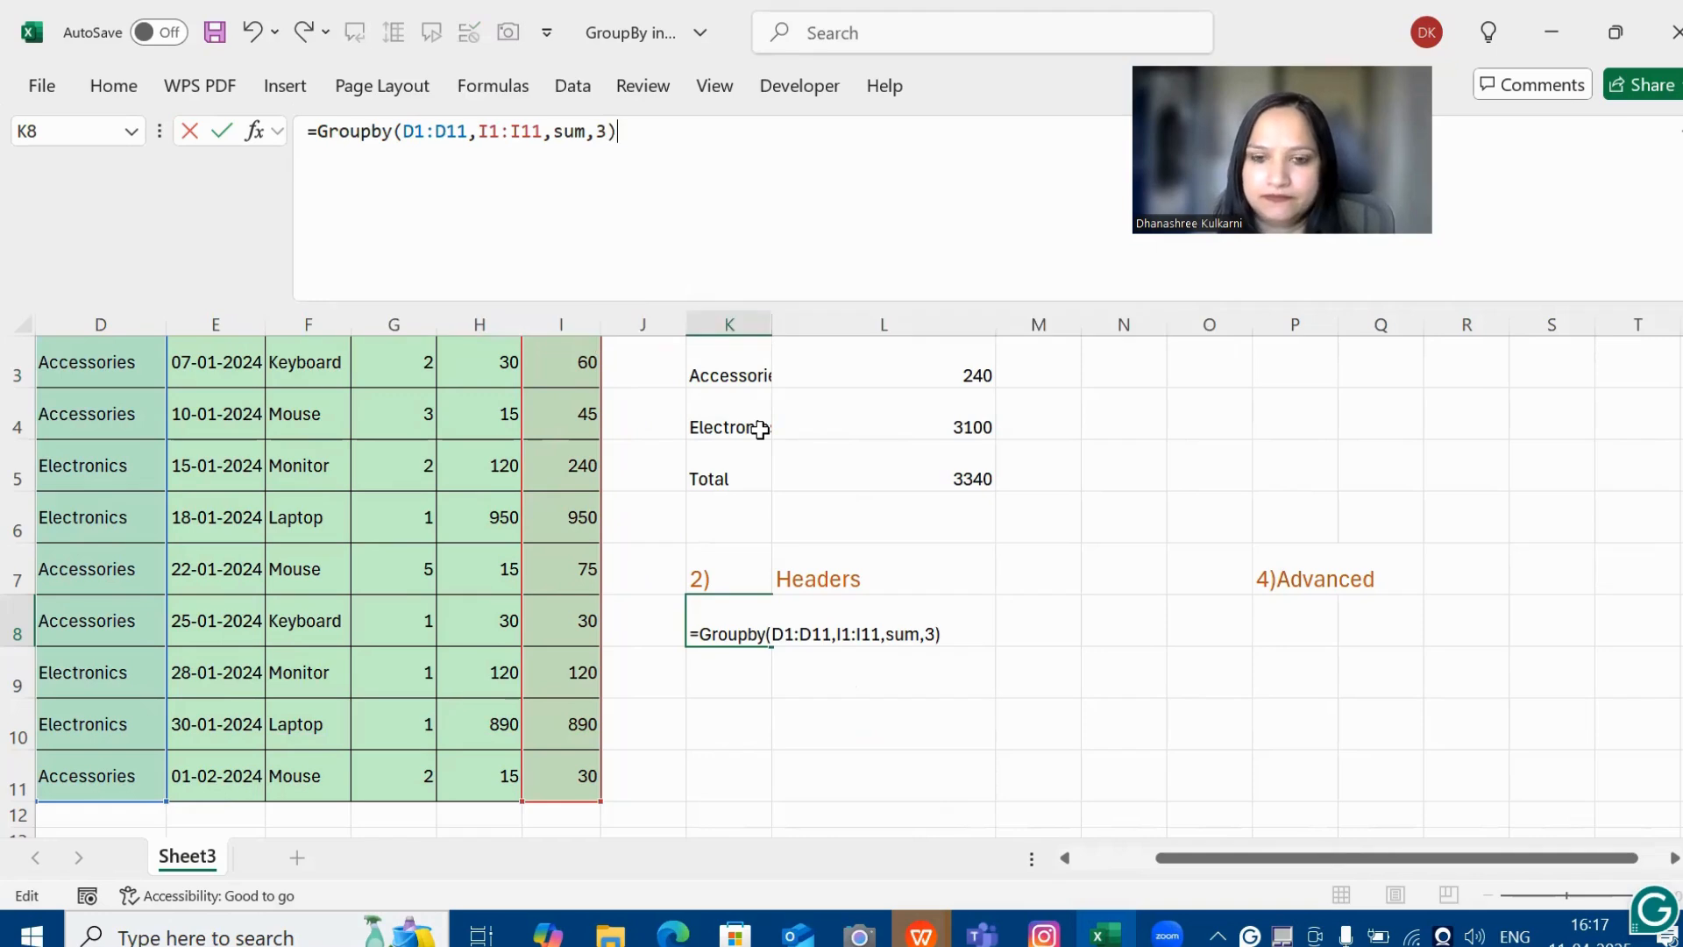
key(Return)
scroll(815, 646, down, 1)
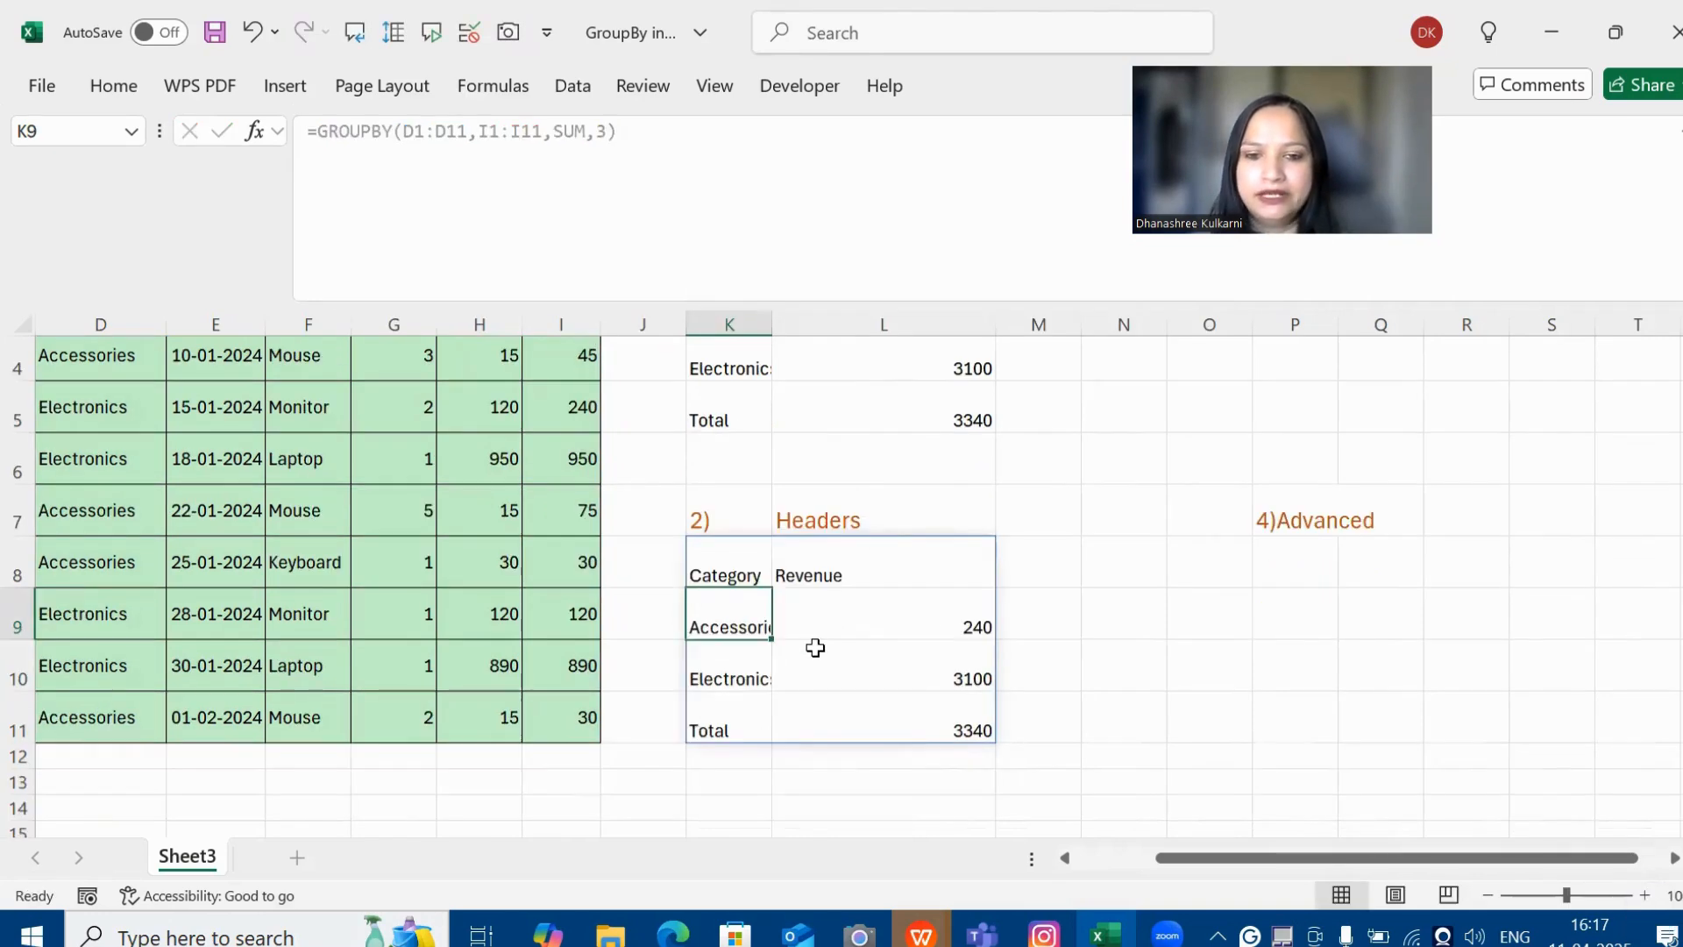
key(Up)
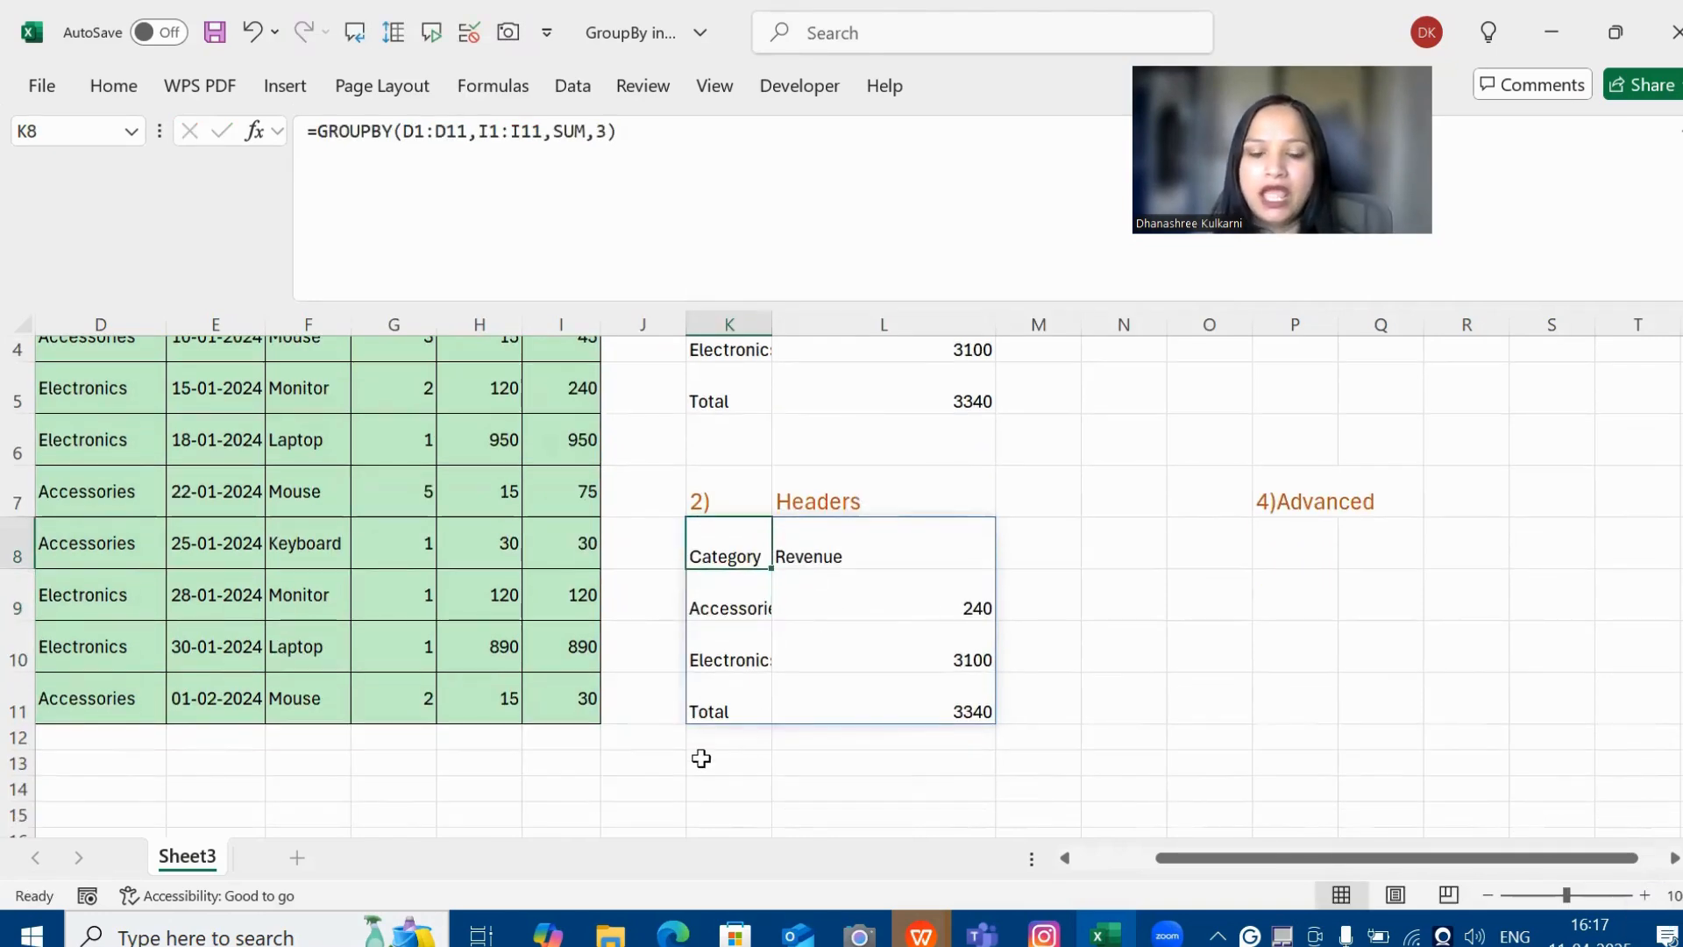
click(729, 705)
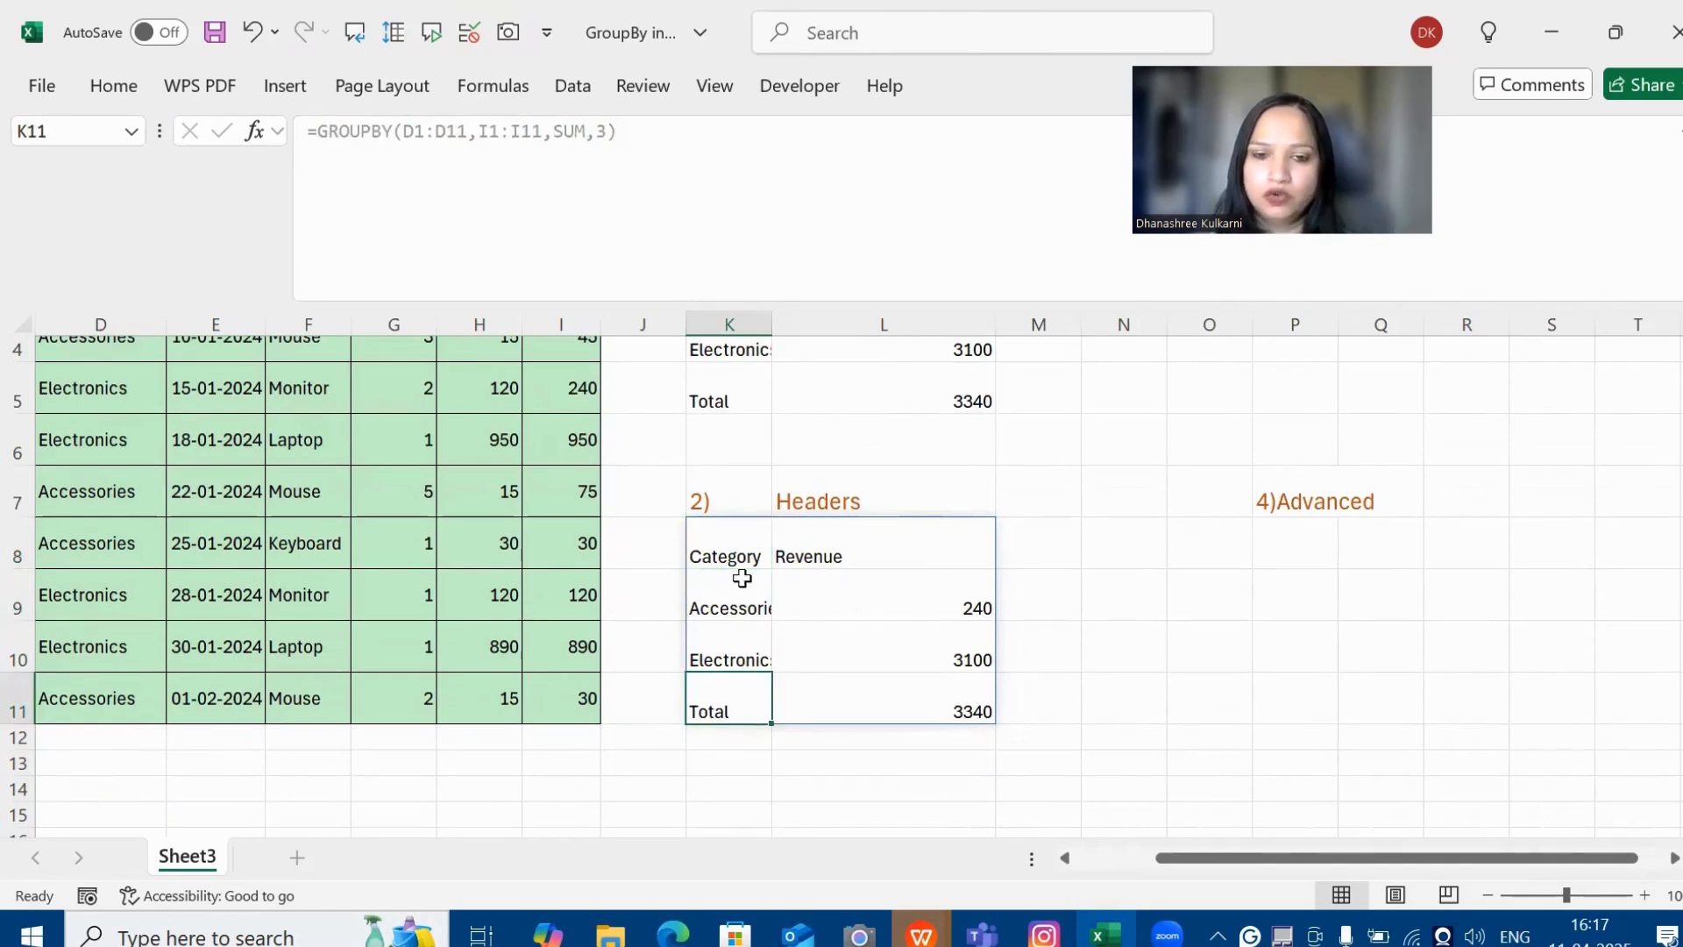
Step: Add total_depth 0 - No totals to the K8 GROUPBY formula so that only headers and category rows are returned
click(723, 558)
click(648, 133)
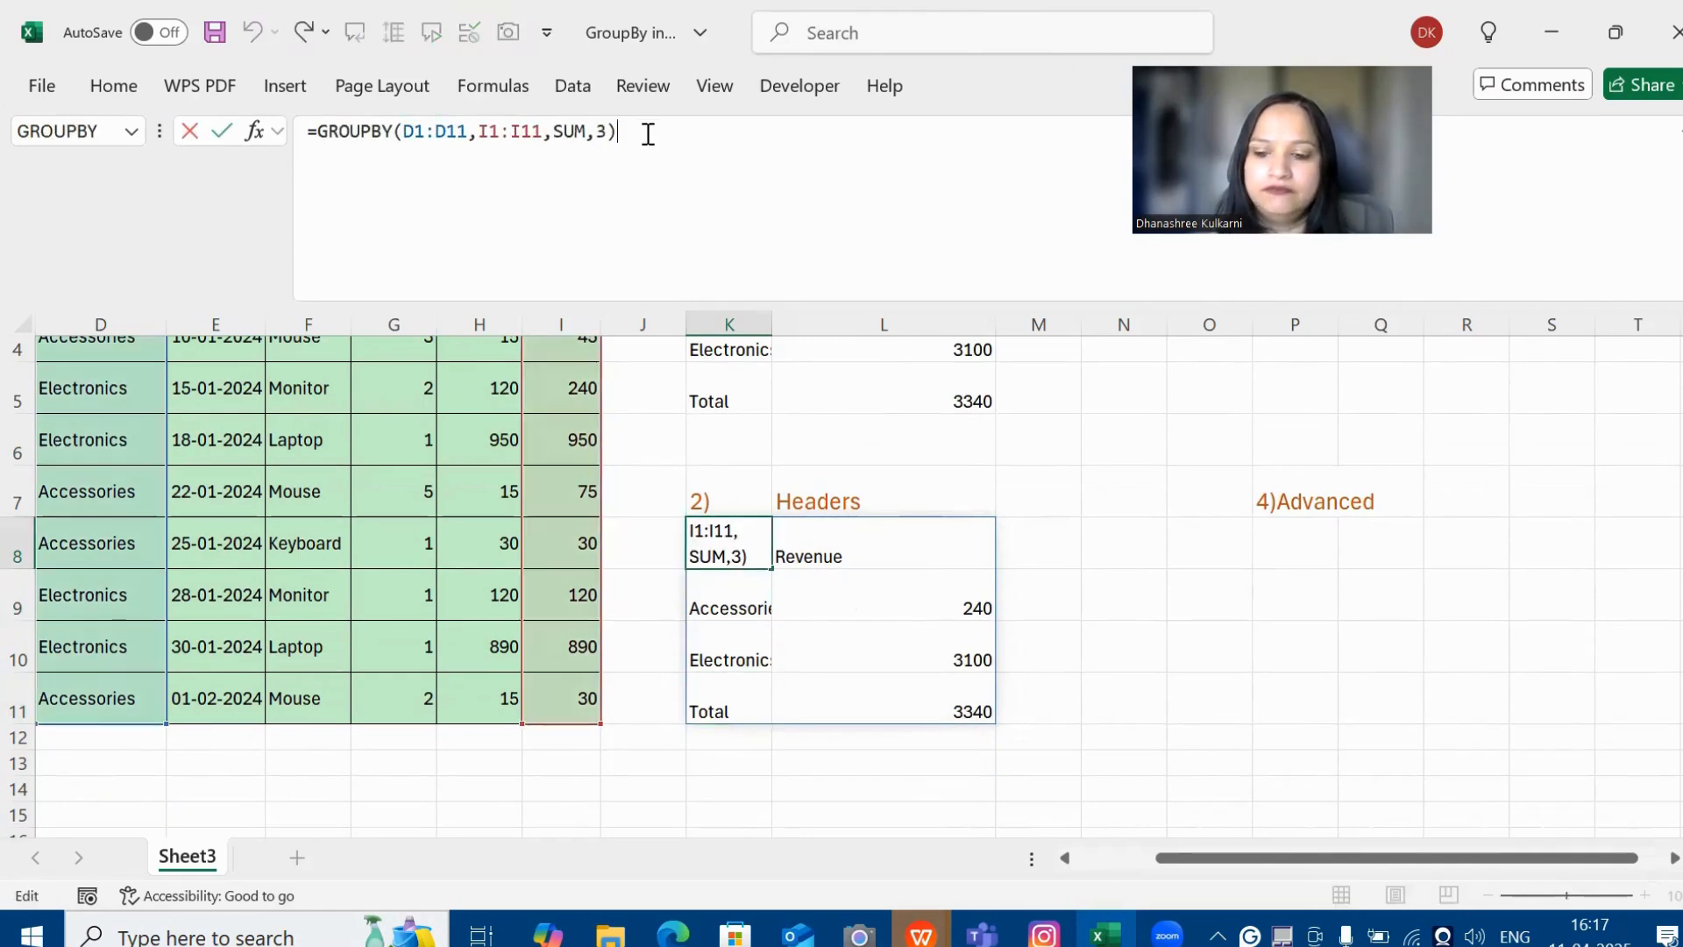
key(BackSpace)
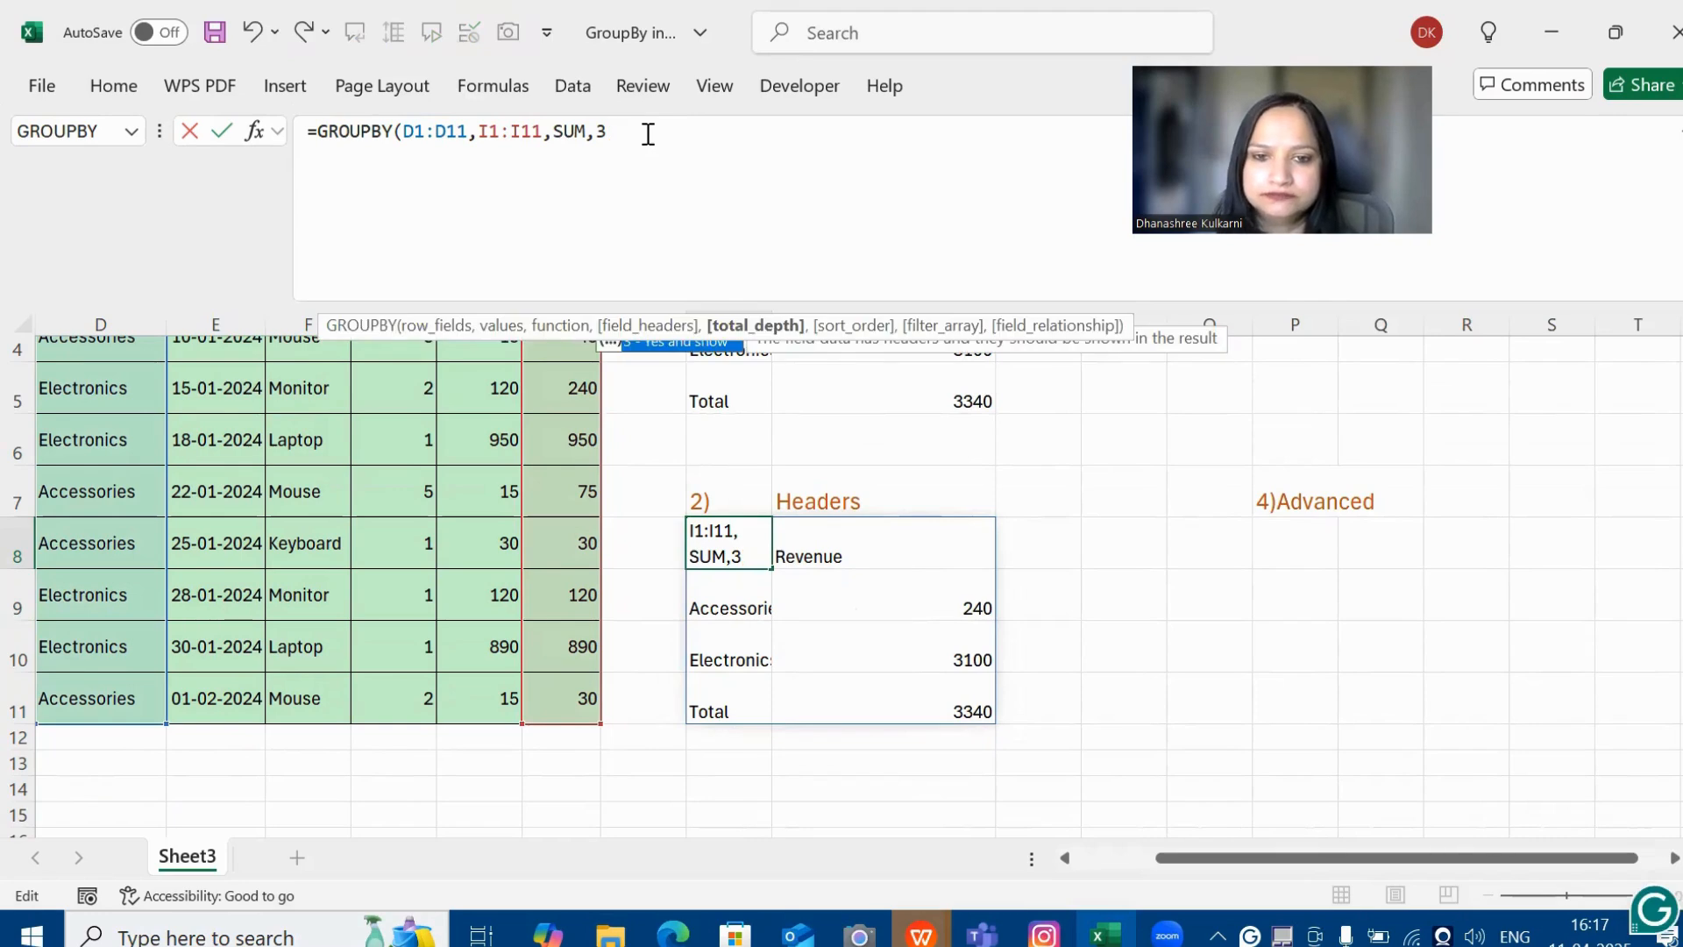
text(,)
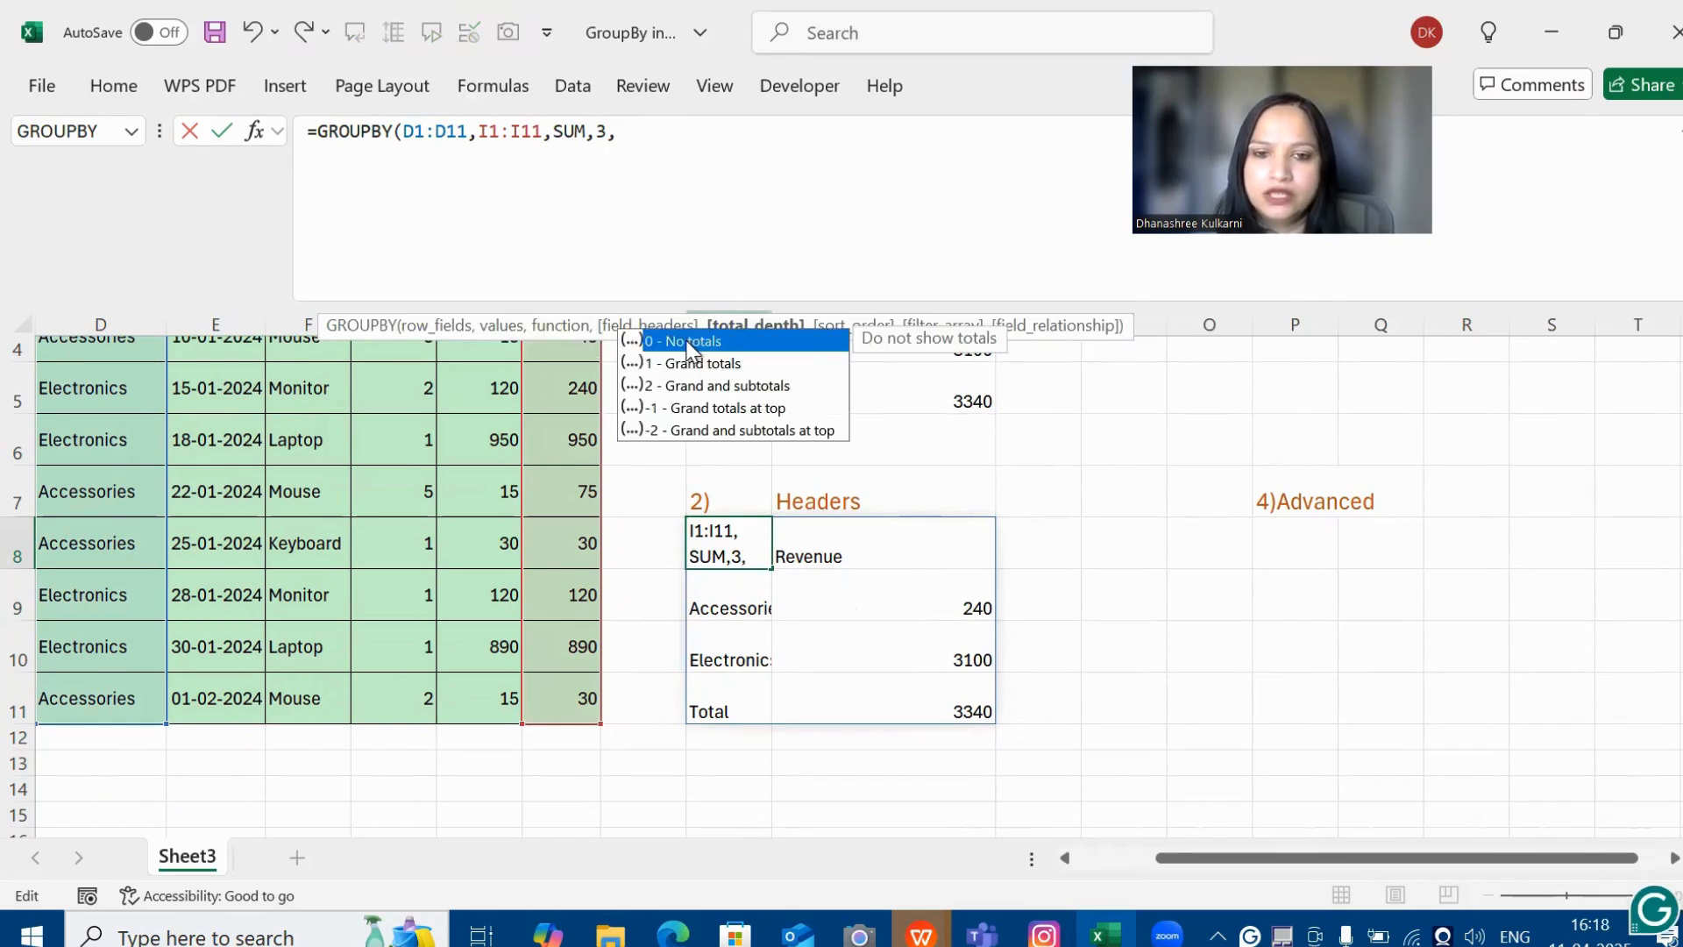
key(Escape)
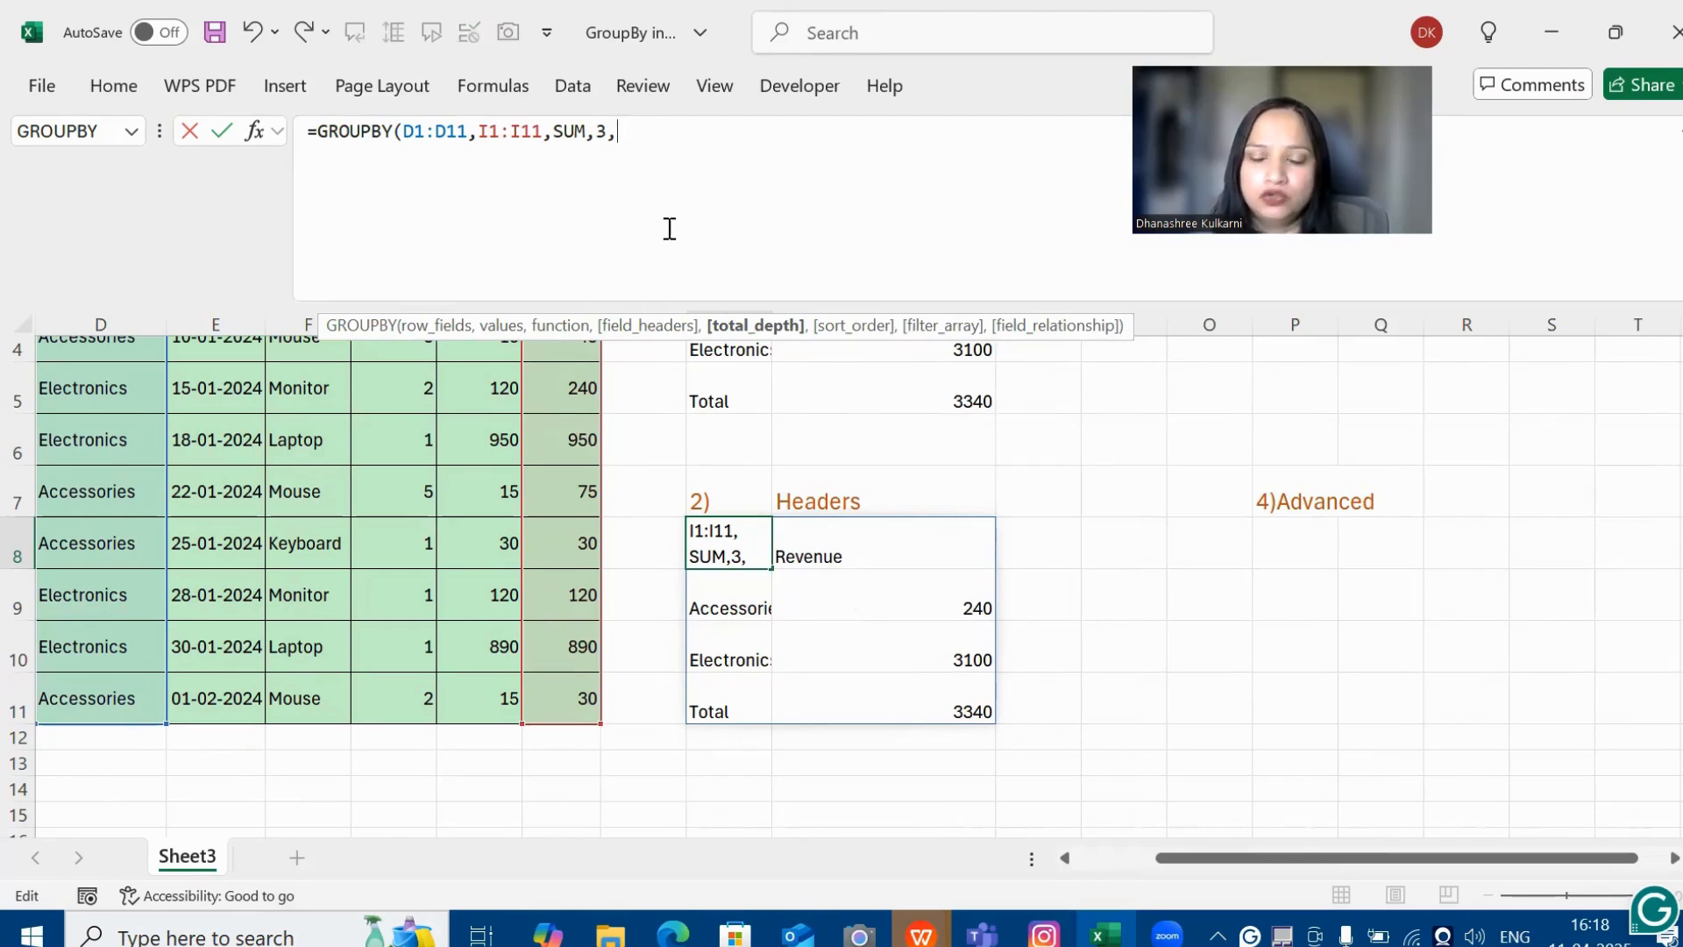
key(BackSpace)
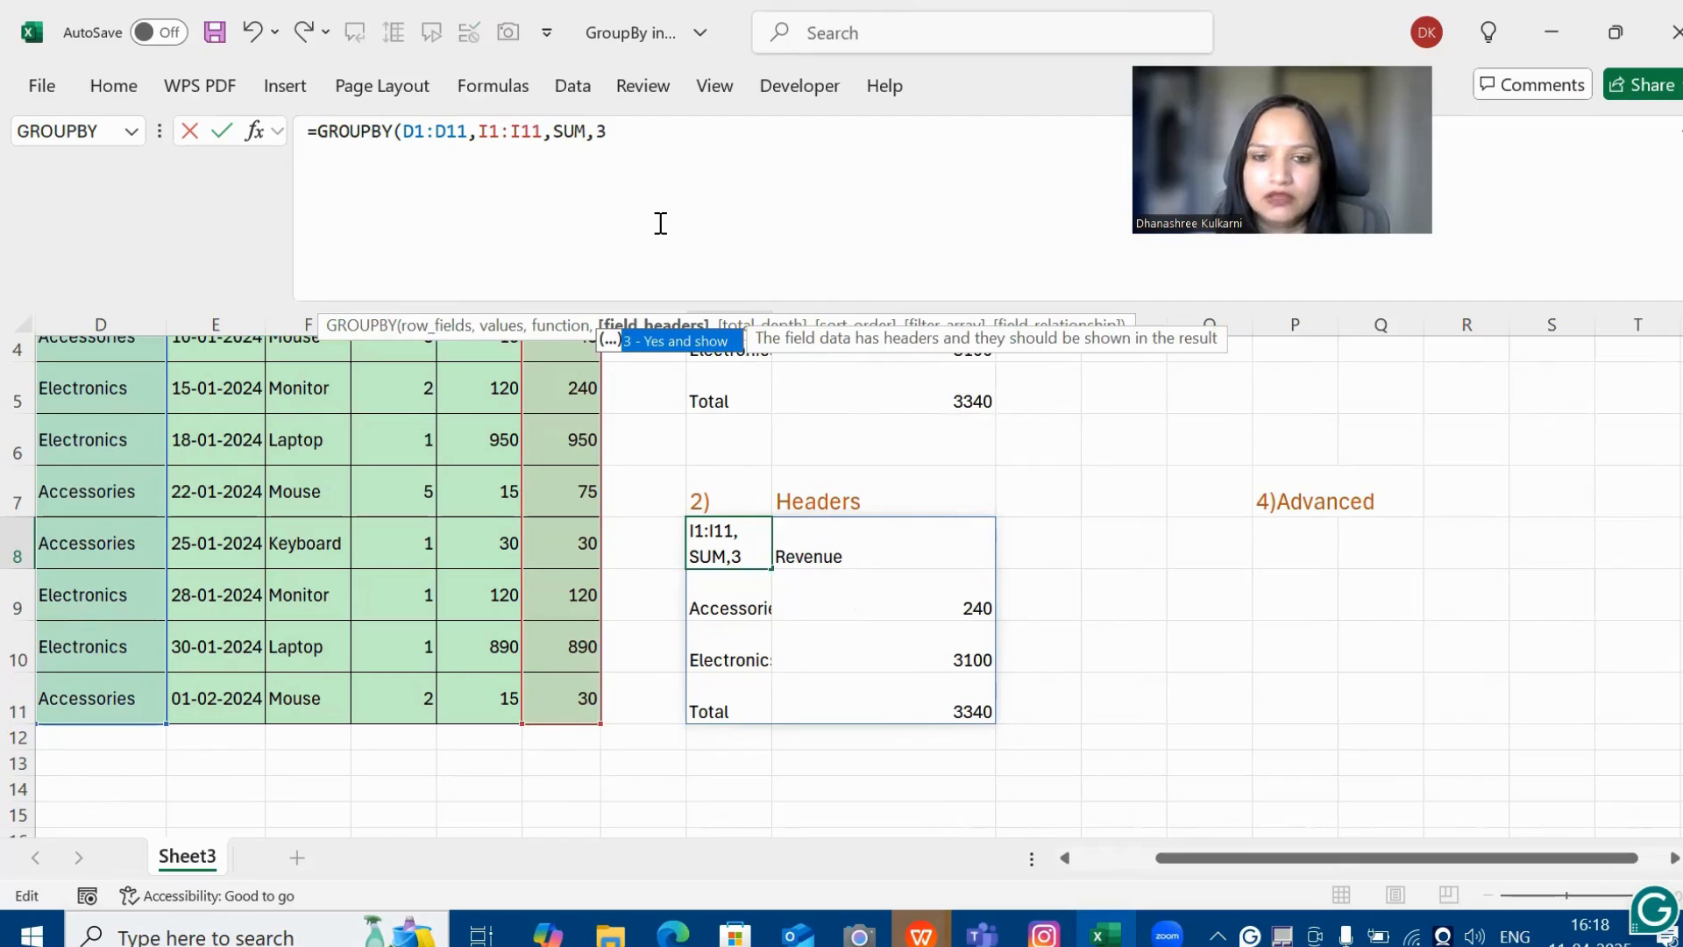
text(,)
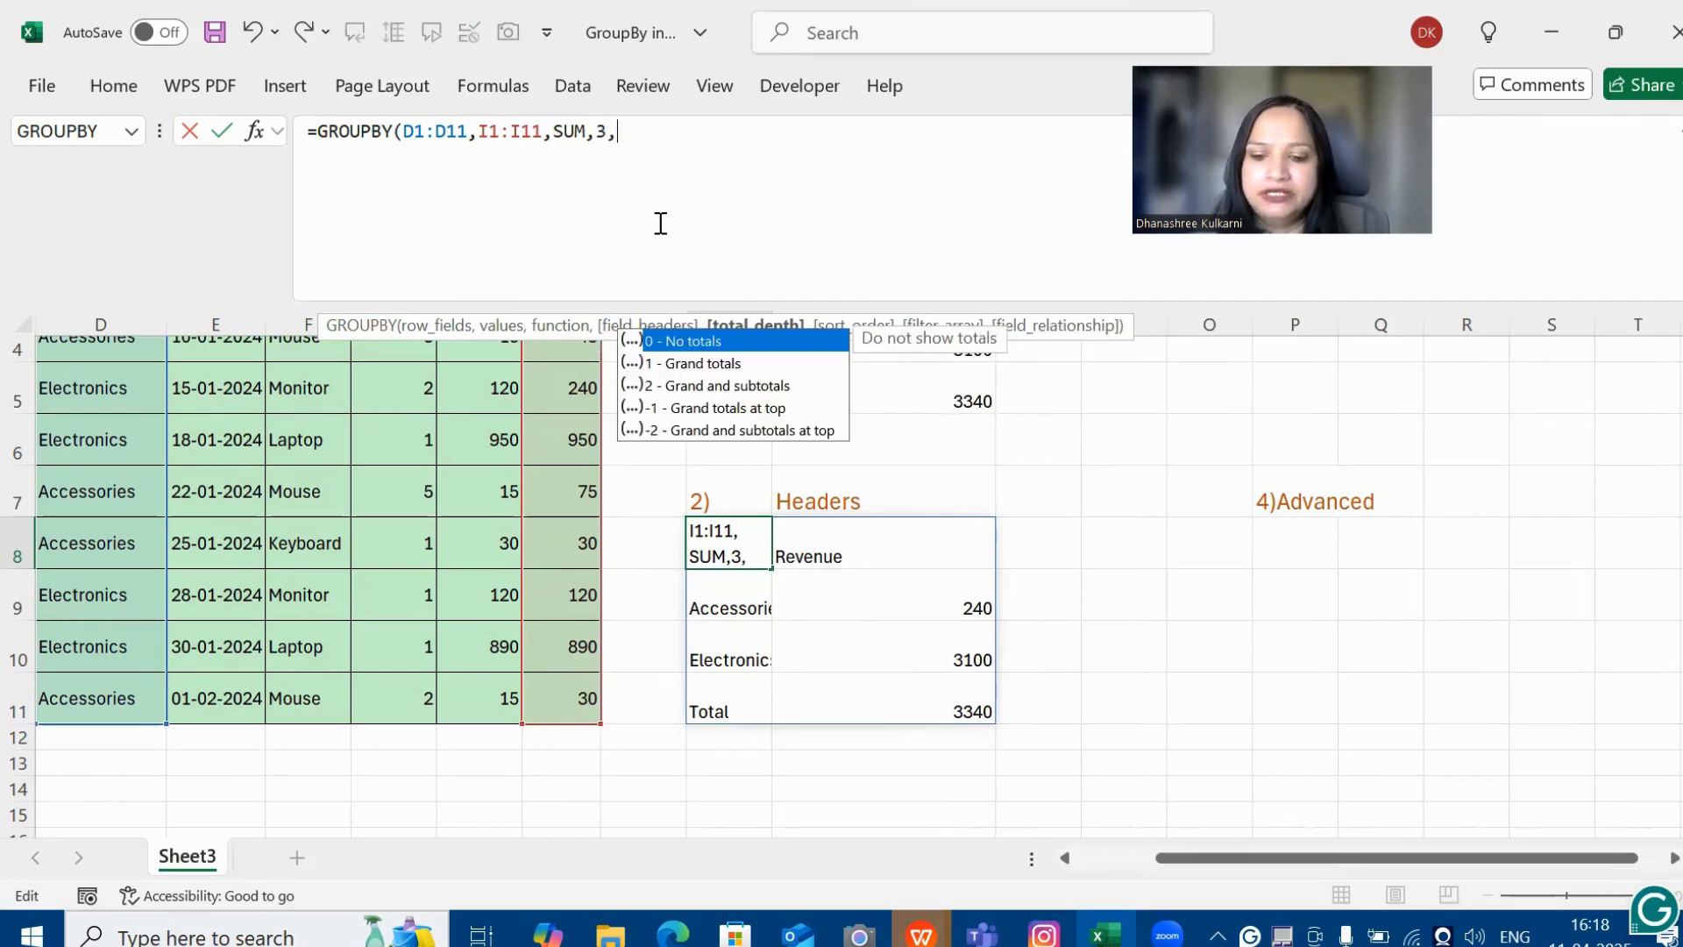
text(0)
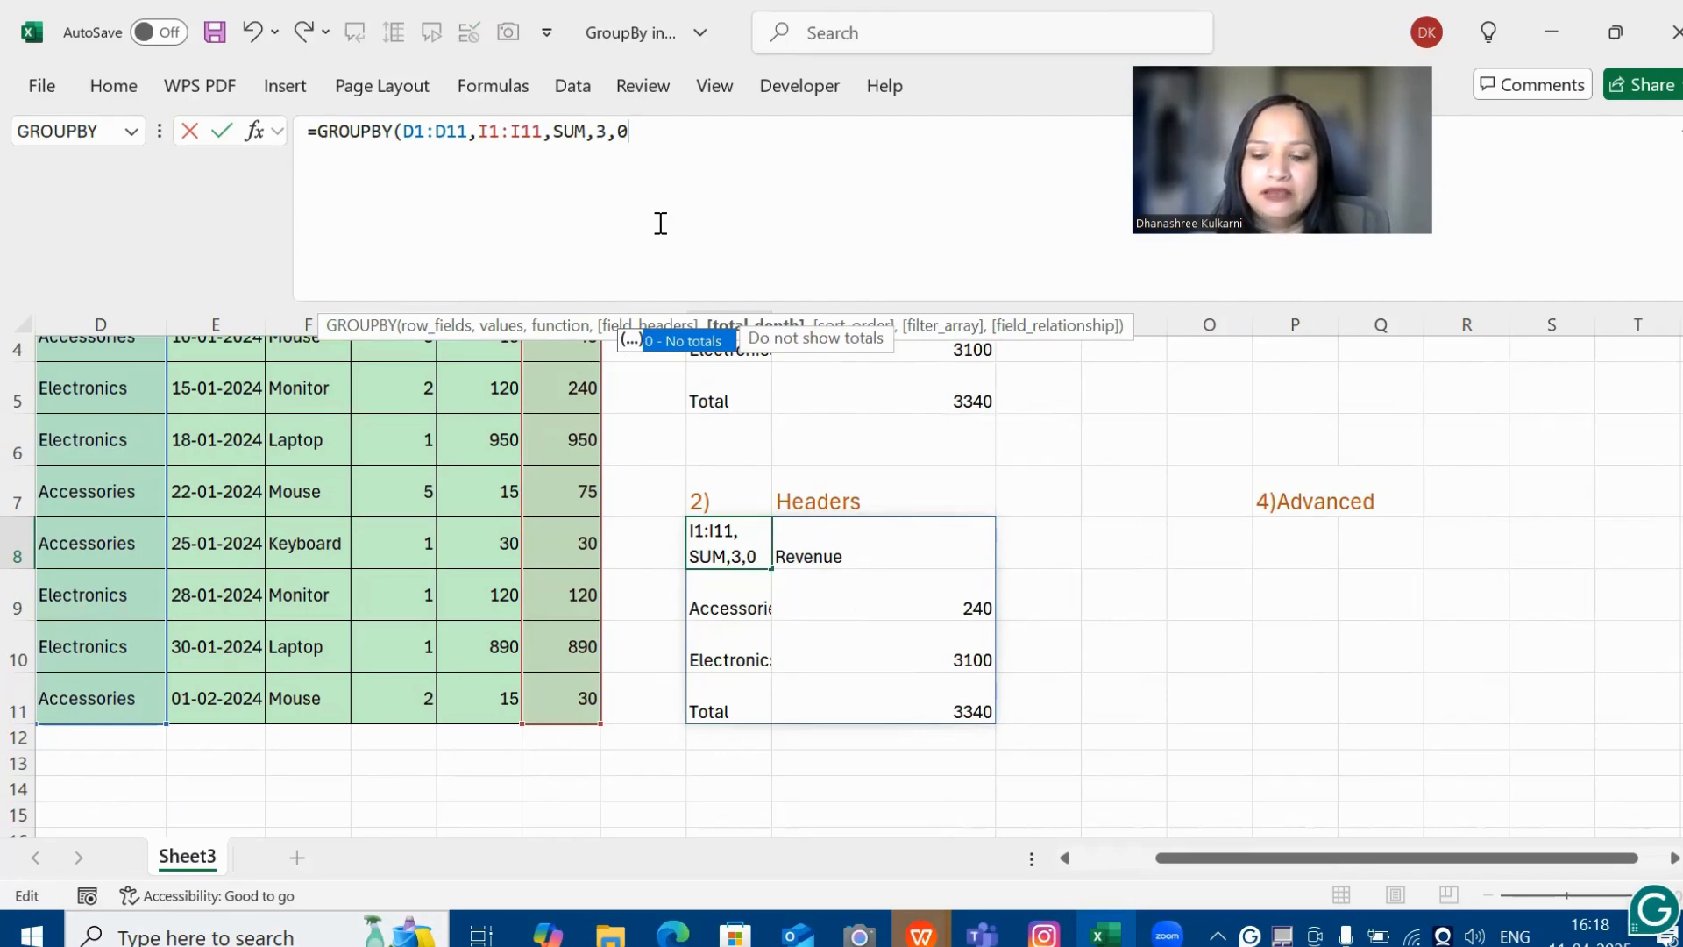
text())
key(Return)
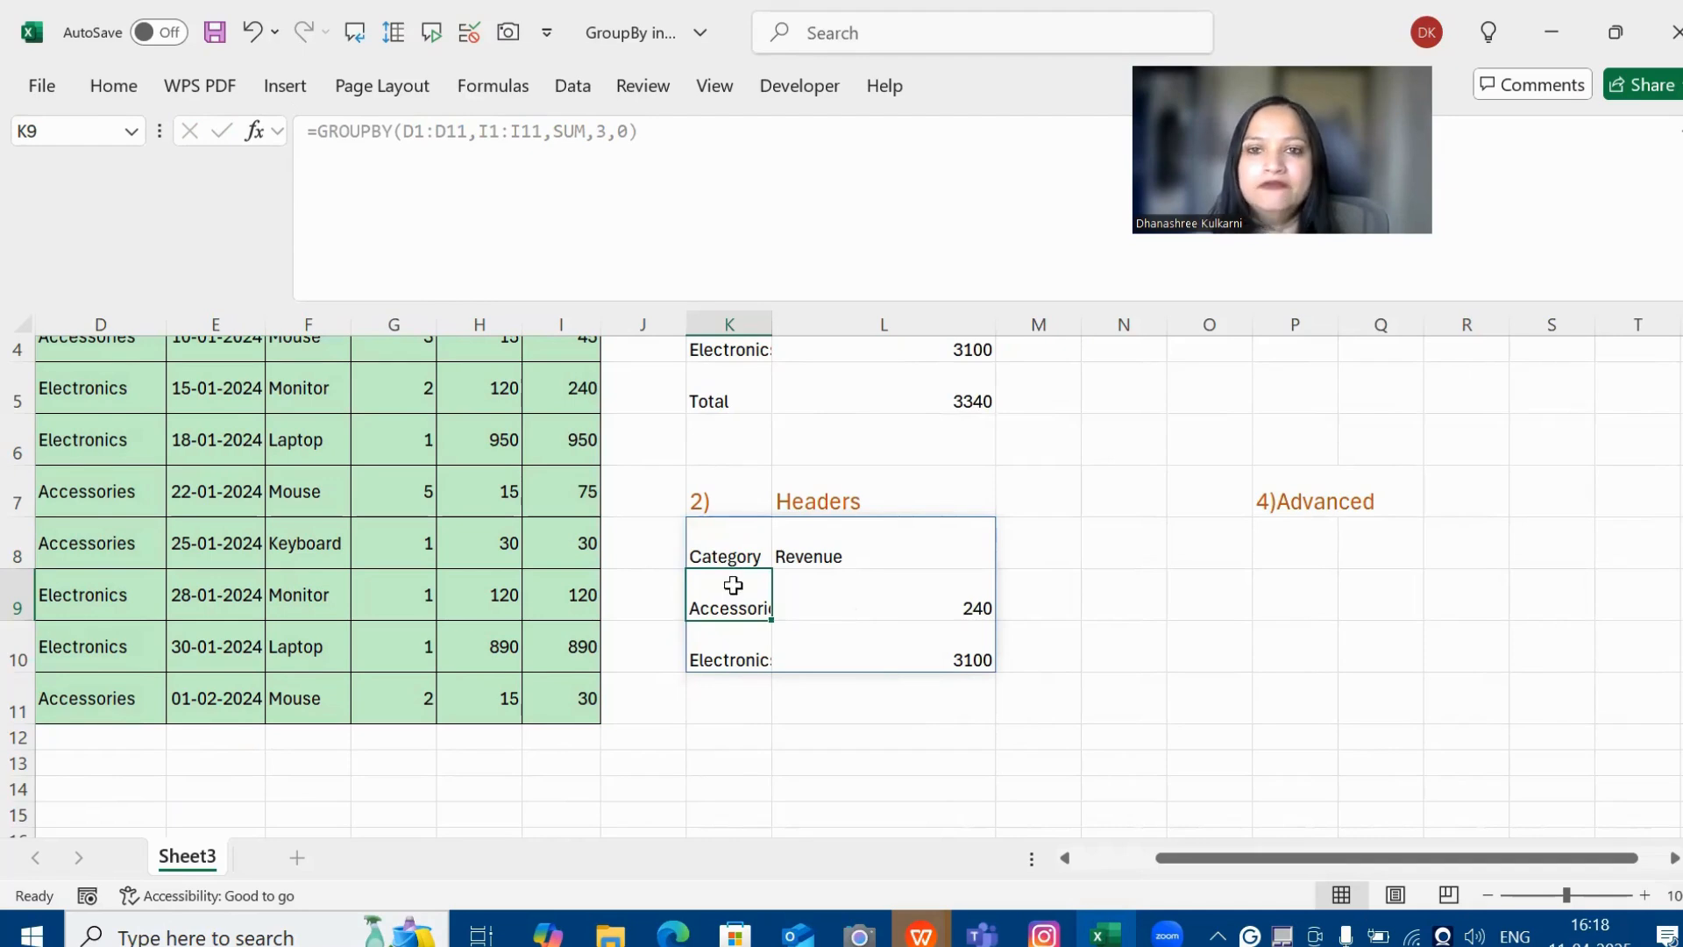
Step: Compare the Headers result with the Revenue By Category result and the formulas behind them
key(Up)
scroll(826, 607, up, 2)
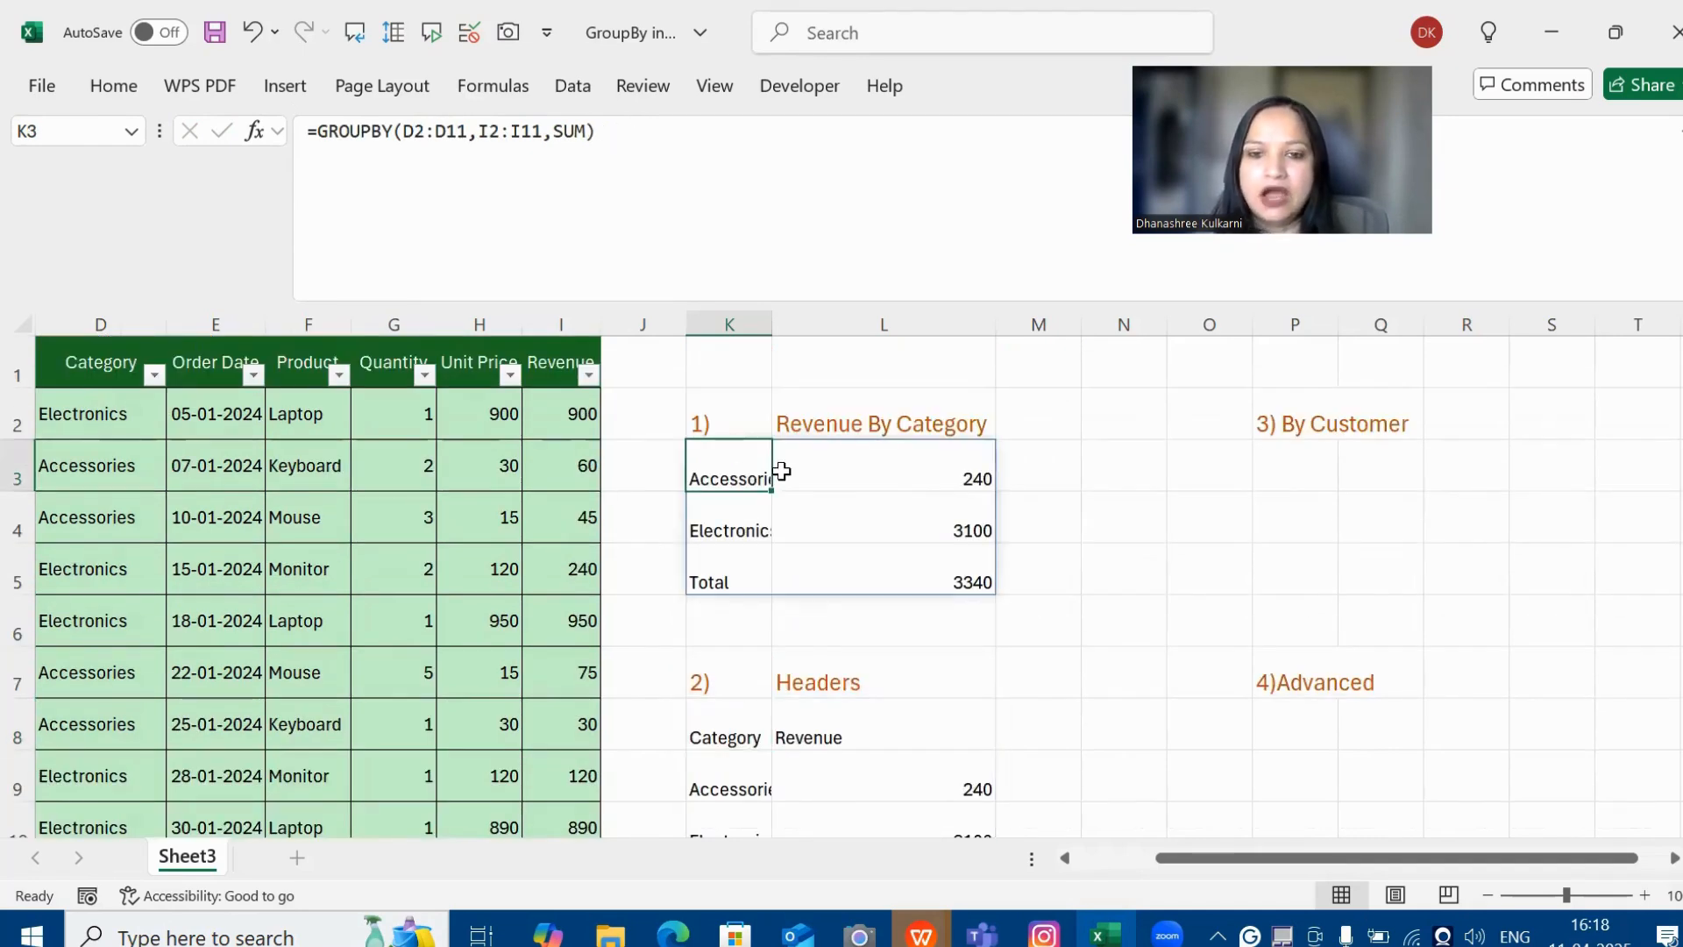
scroll(715, 646, down, 1)
click(718, 653)
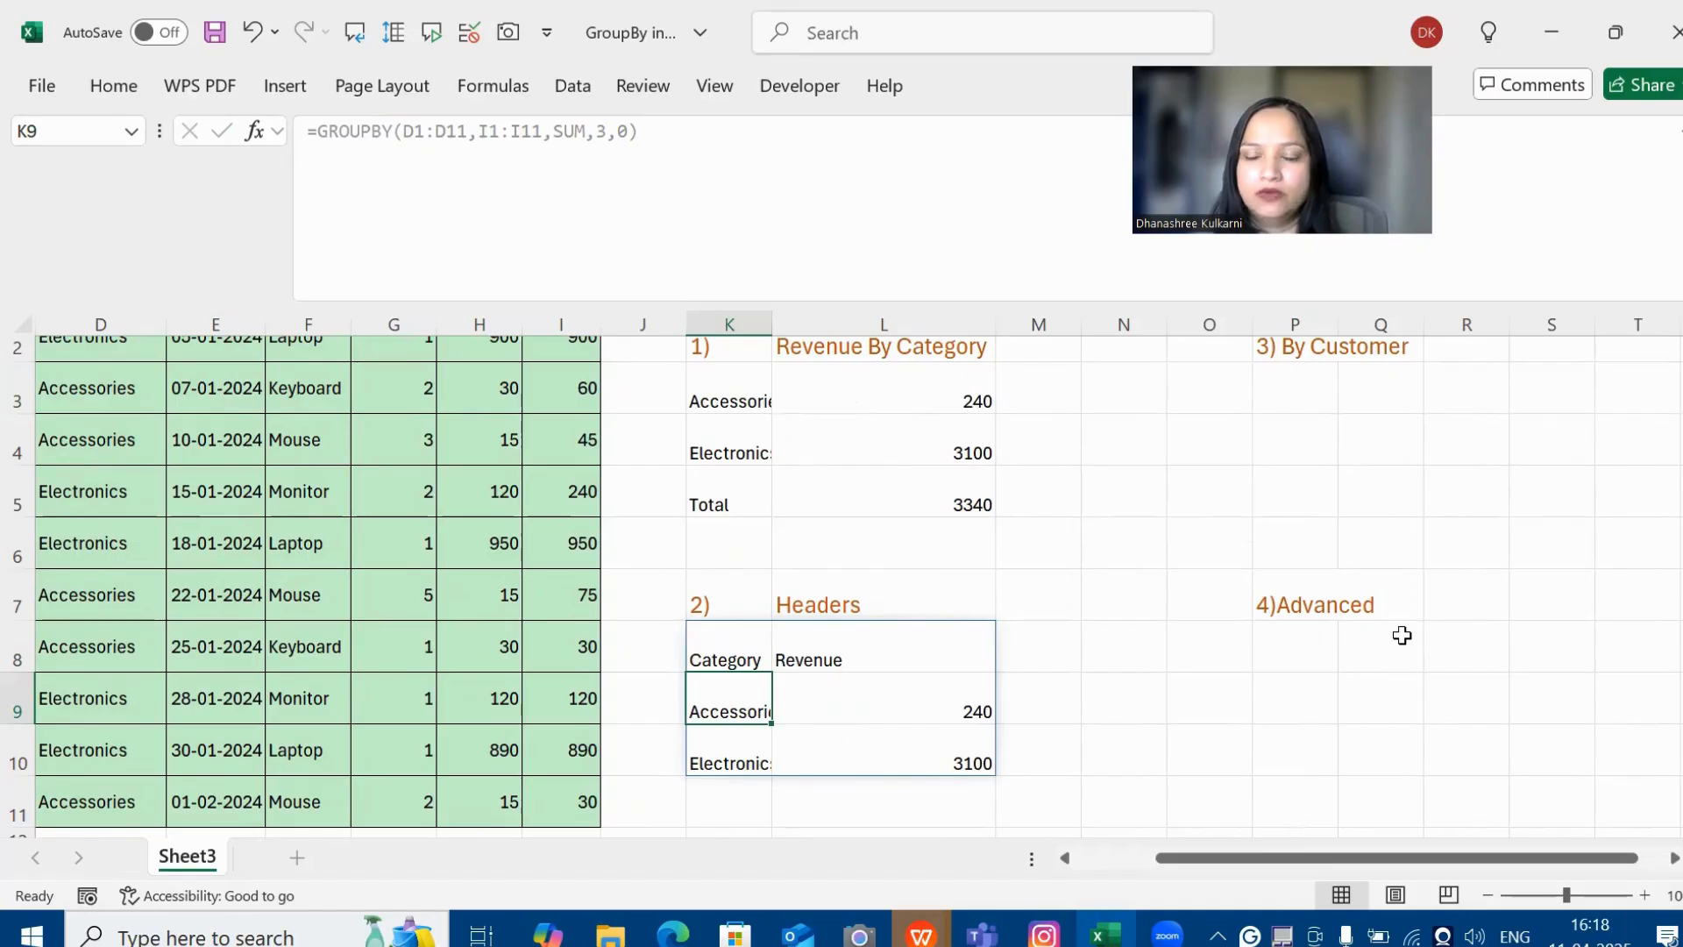
scroll(1397, 631, up, 1)
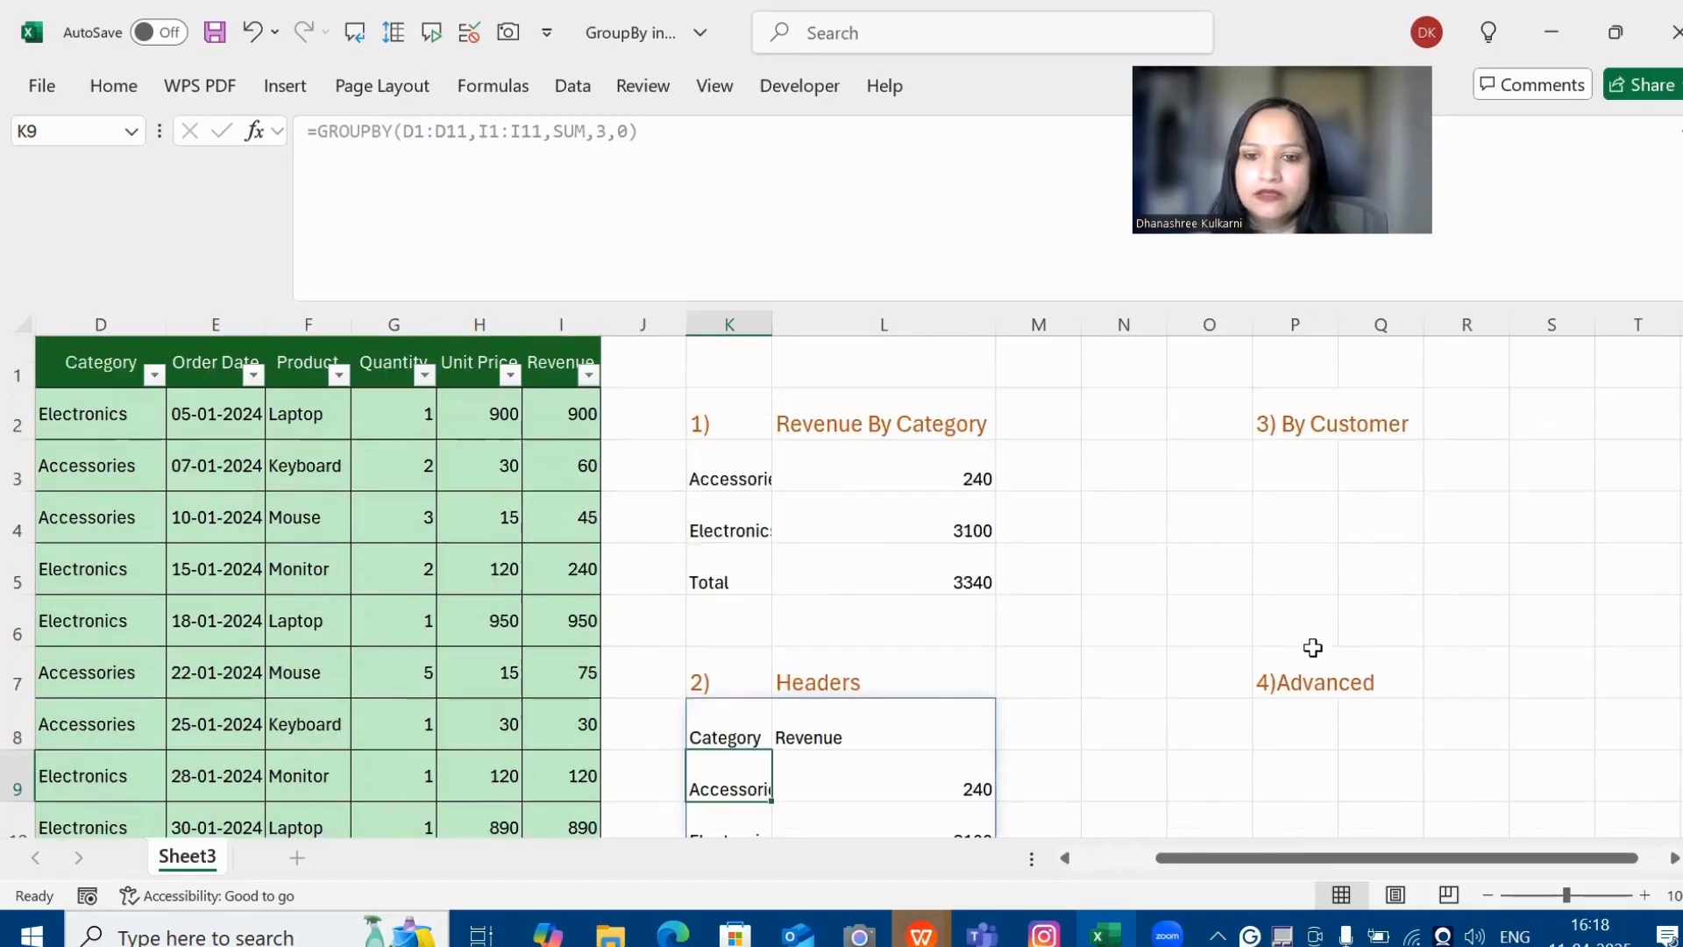
Step: Start a GROUPBY formula in O3 under By Customer, using D1:D11 with the Category header as row fields
click(1220, 465)
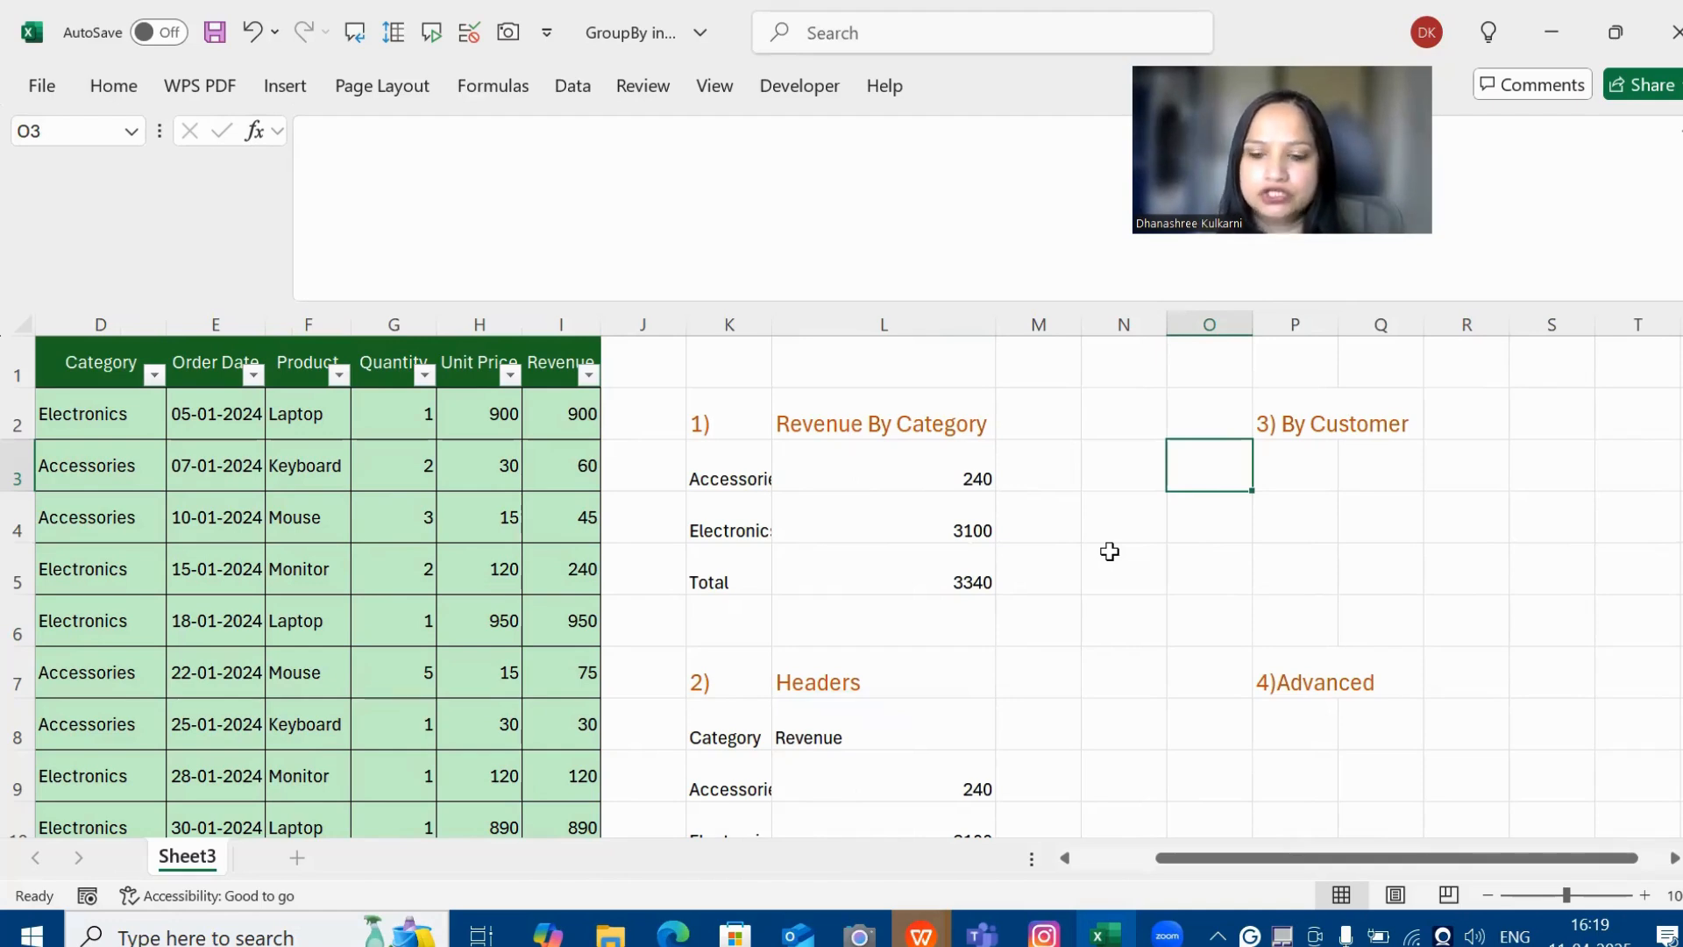
text(=)
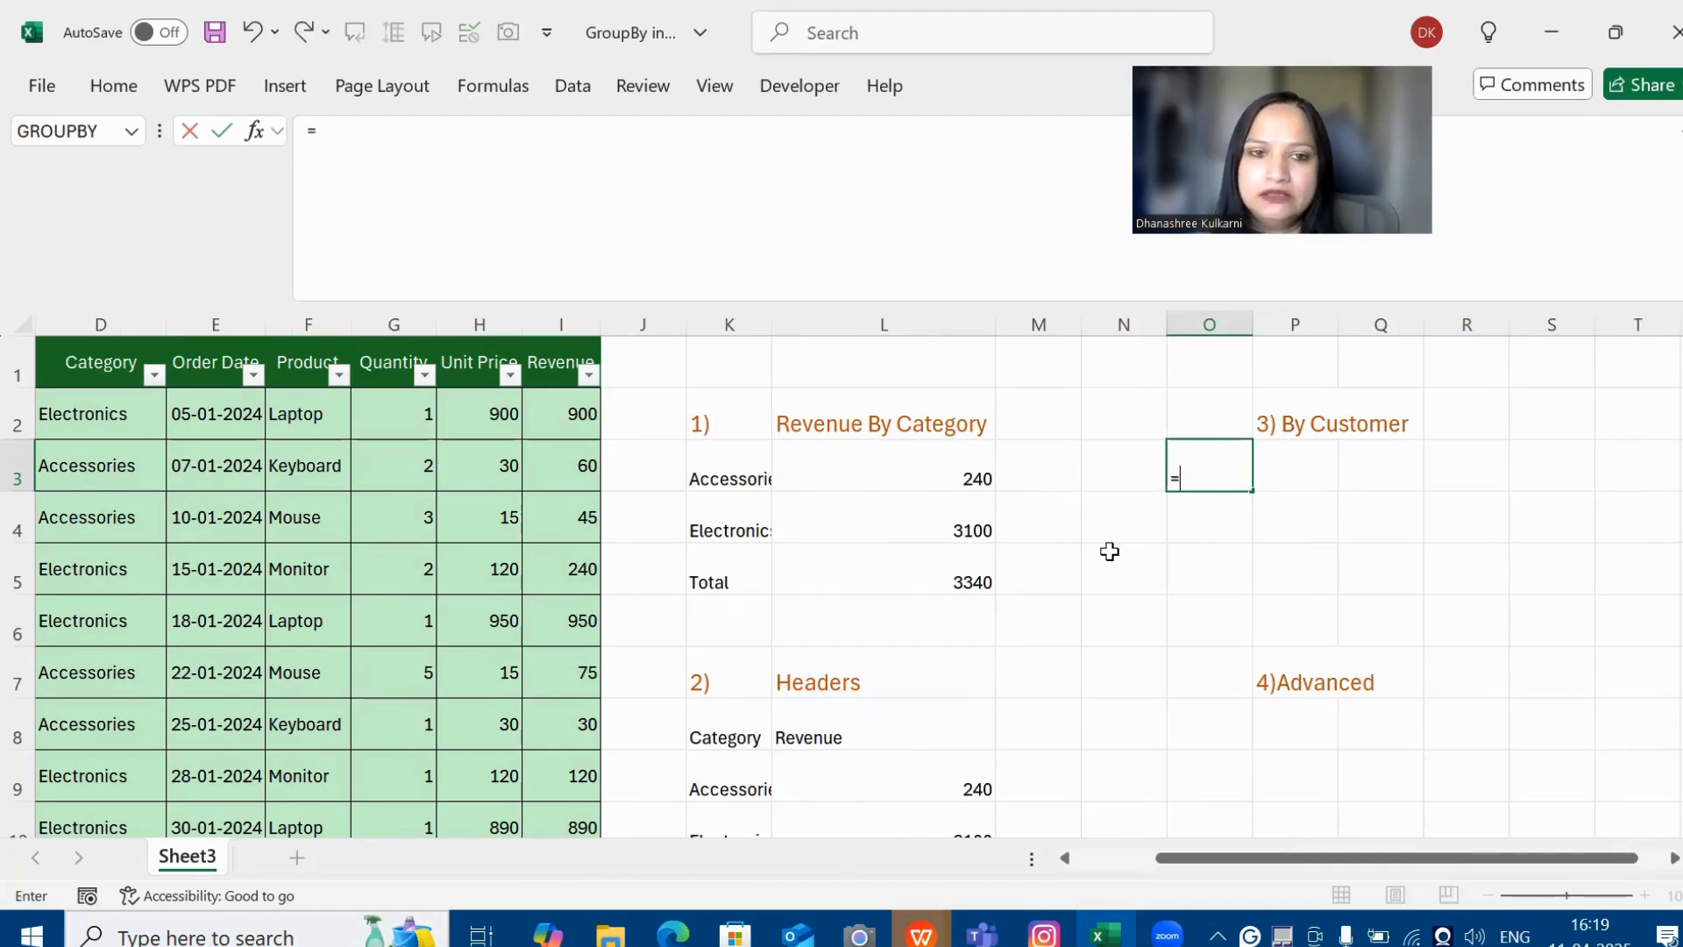
text(Group)
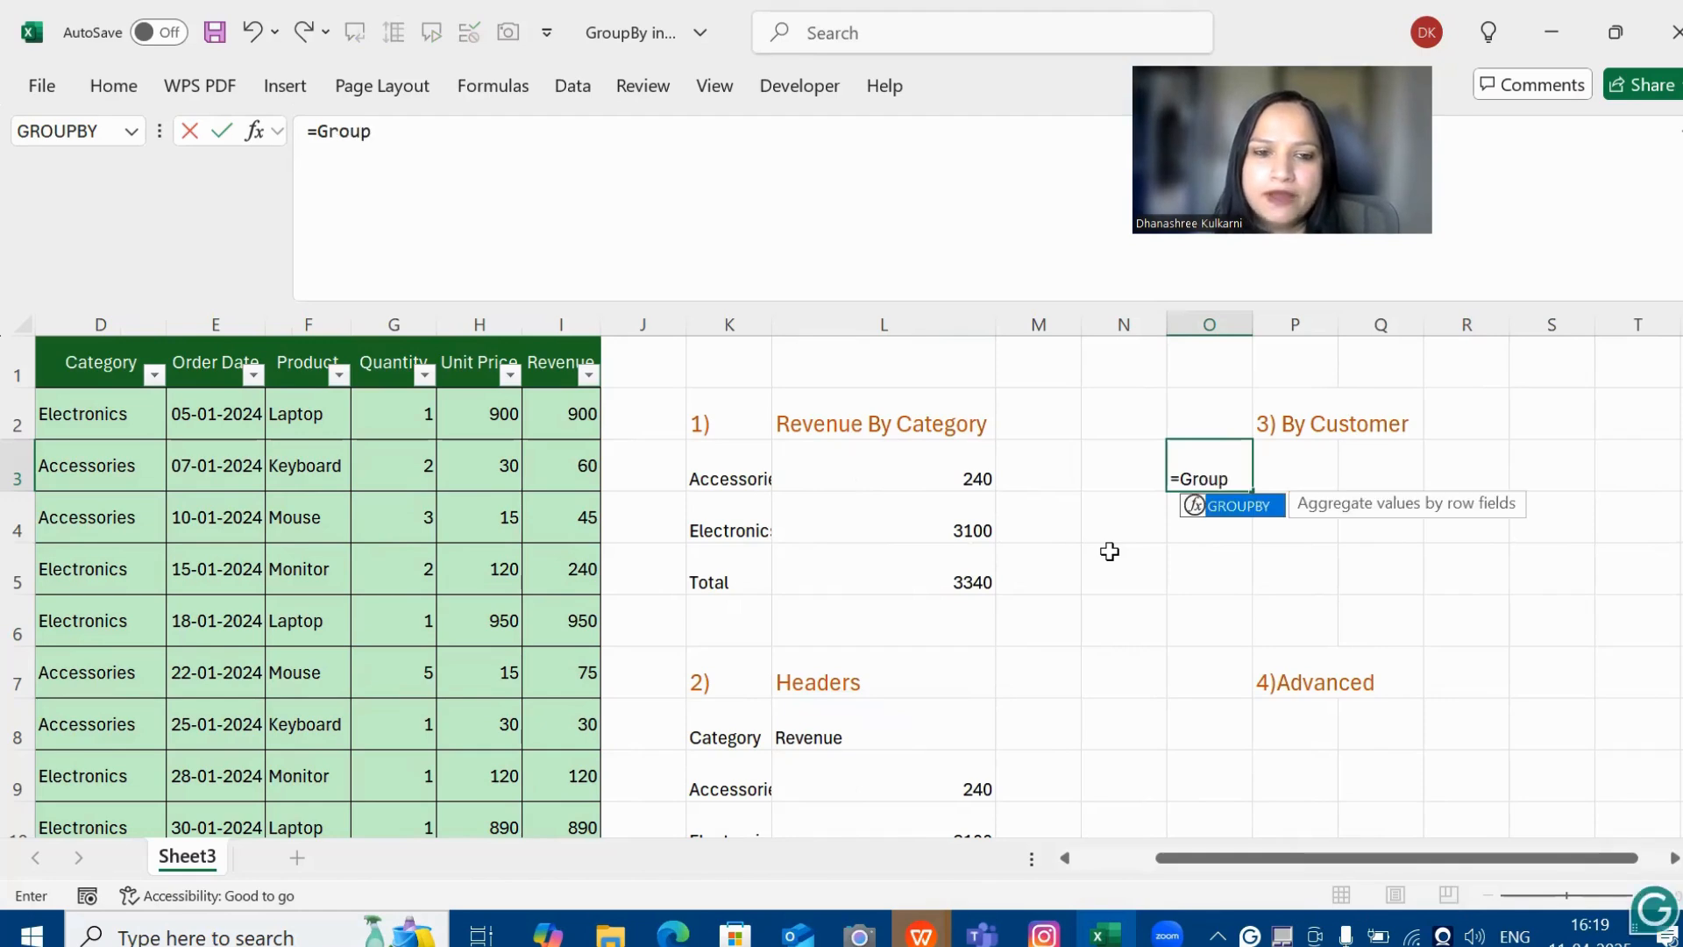
text(by()
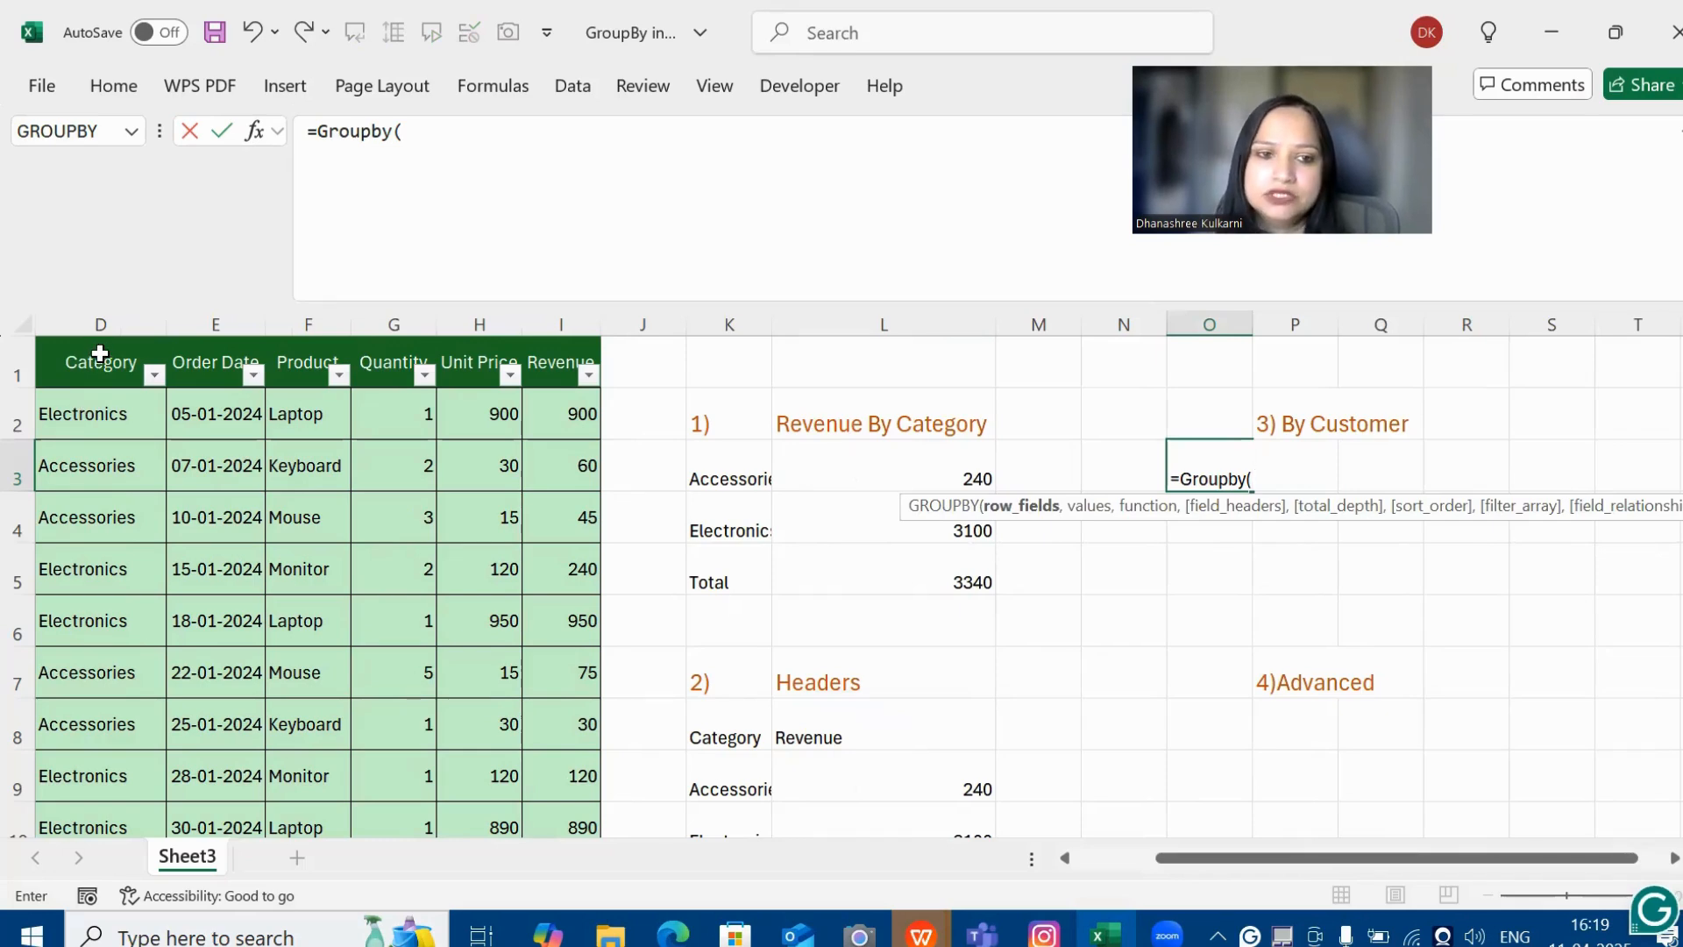
click(105, 355)
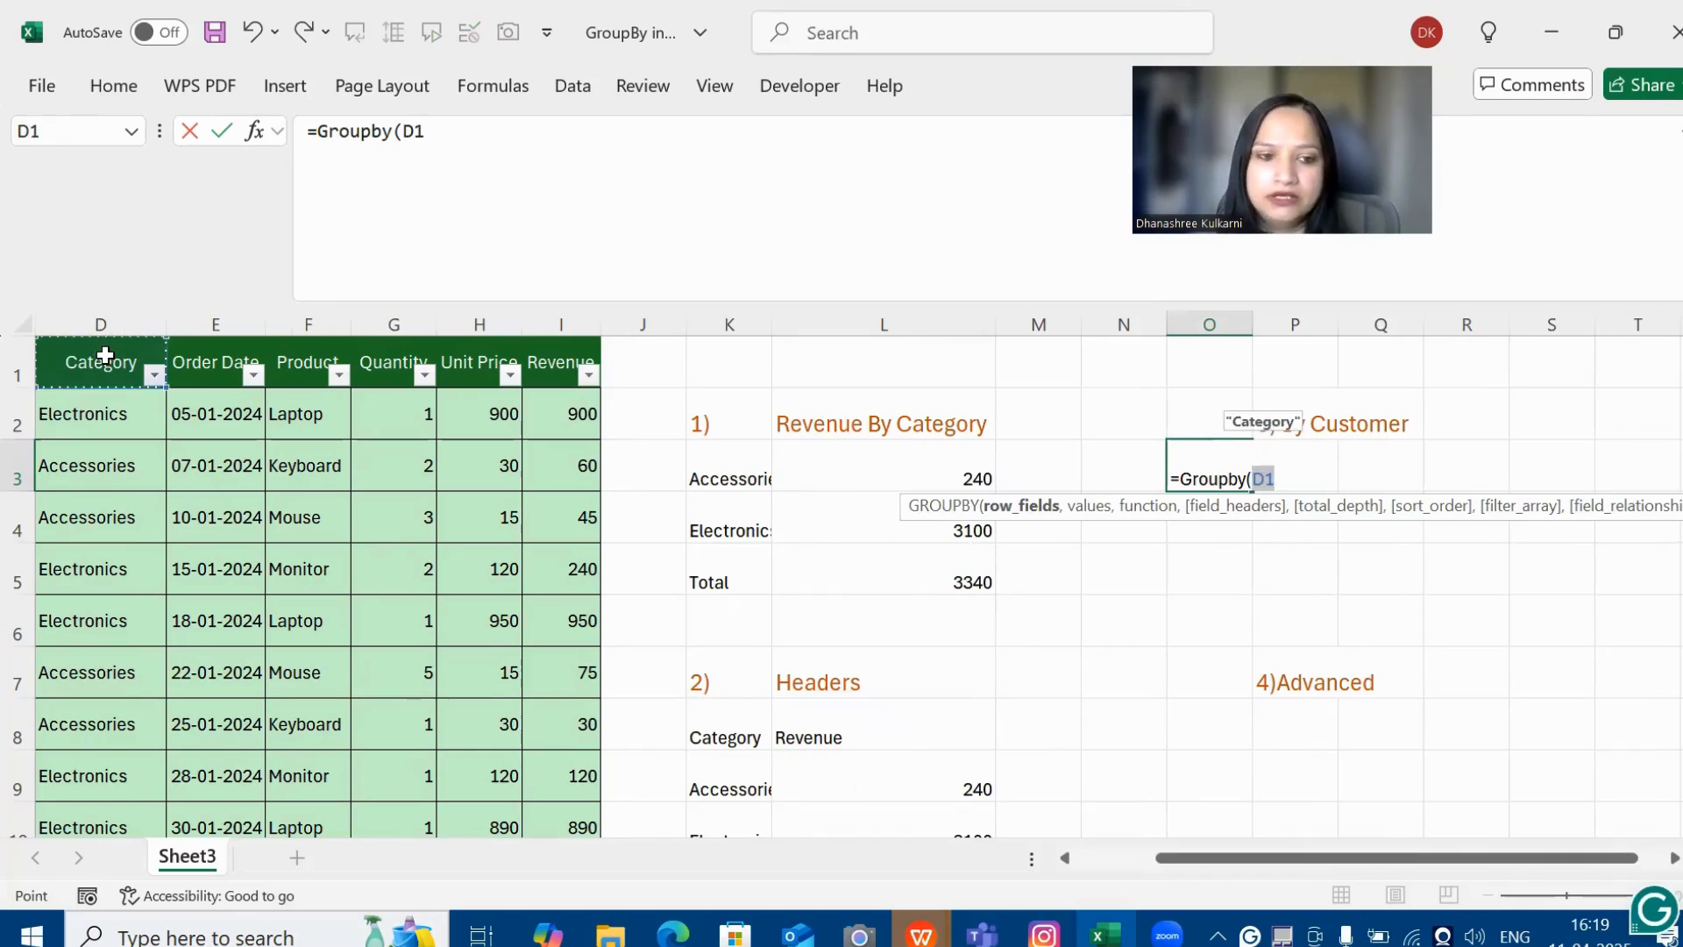
key(ctrl+shift+Down)
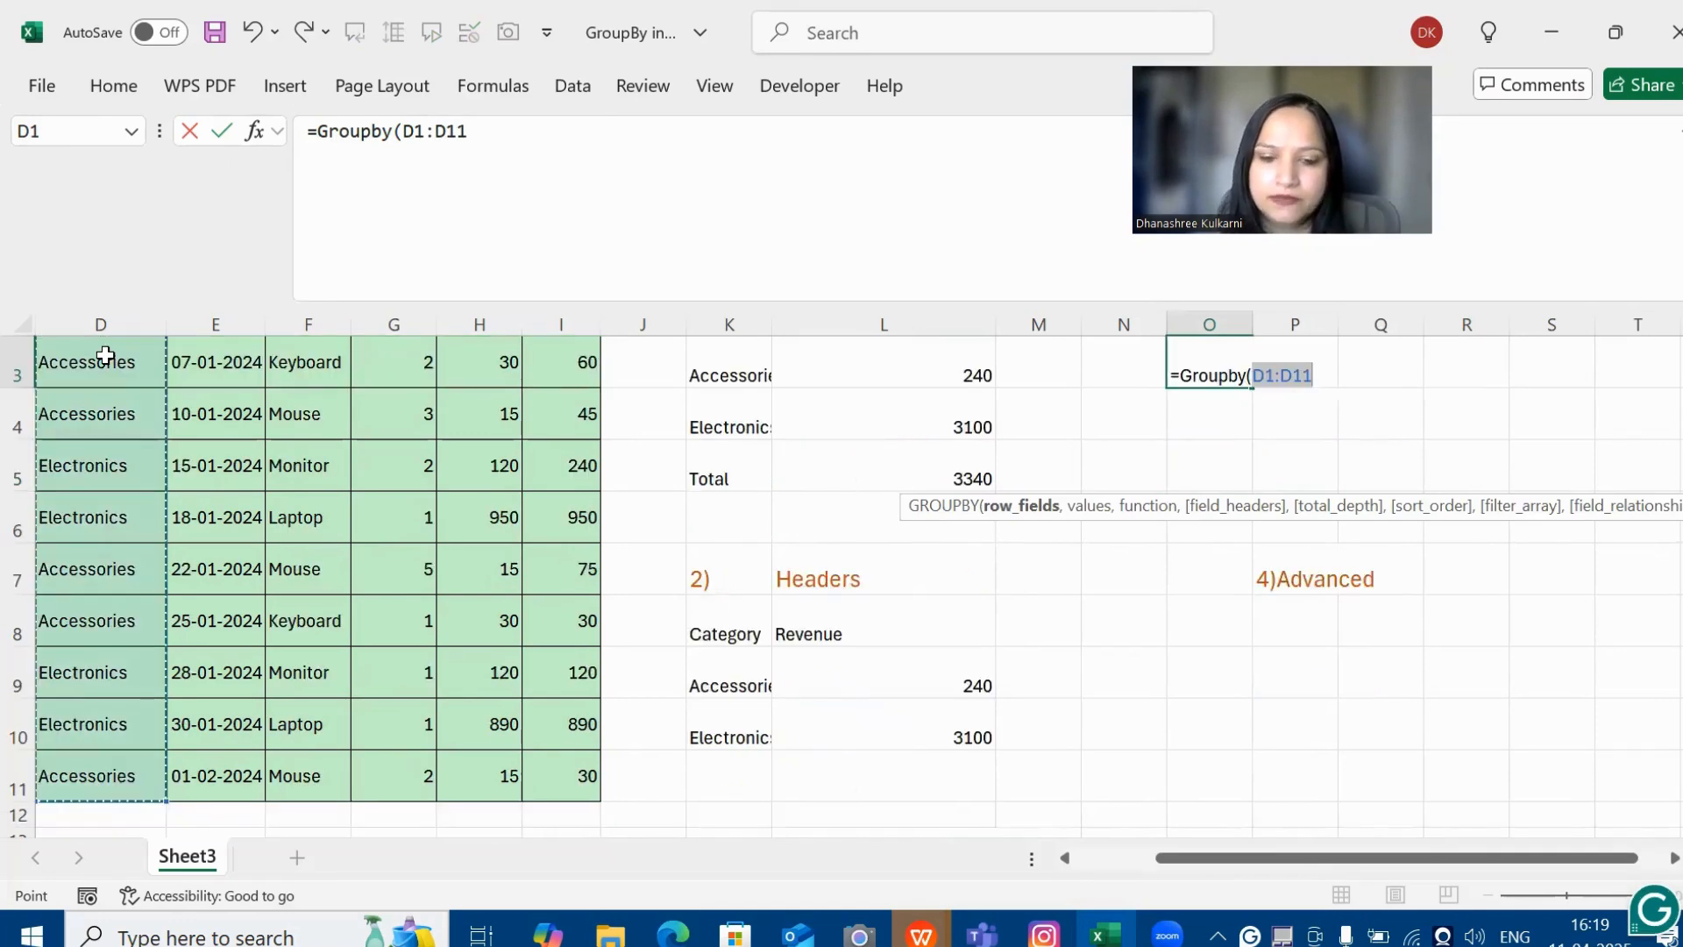
text(,)
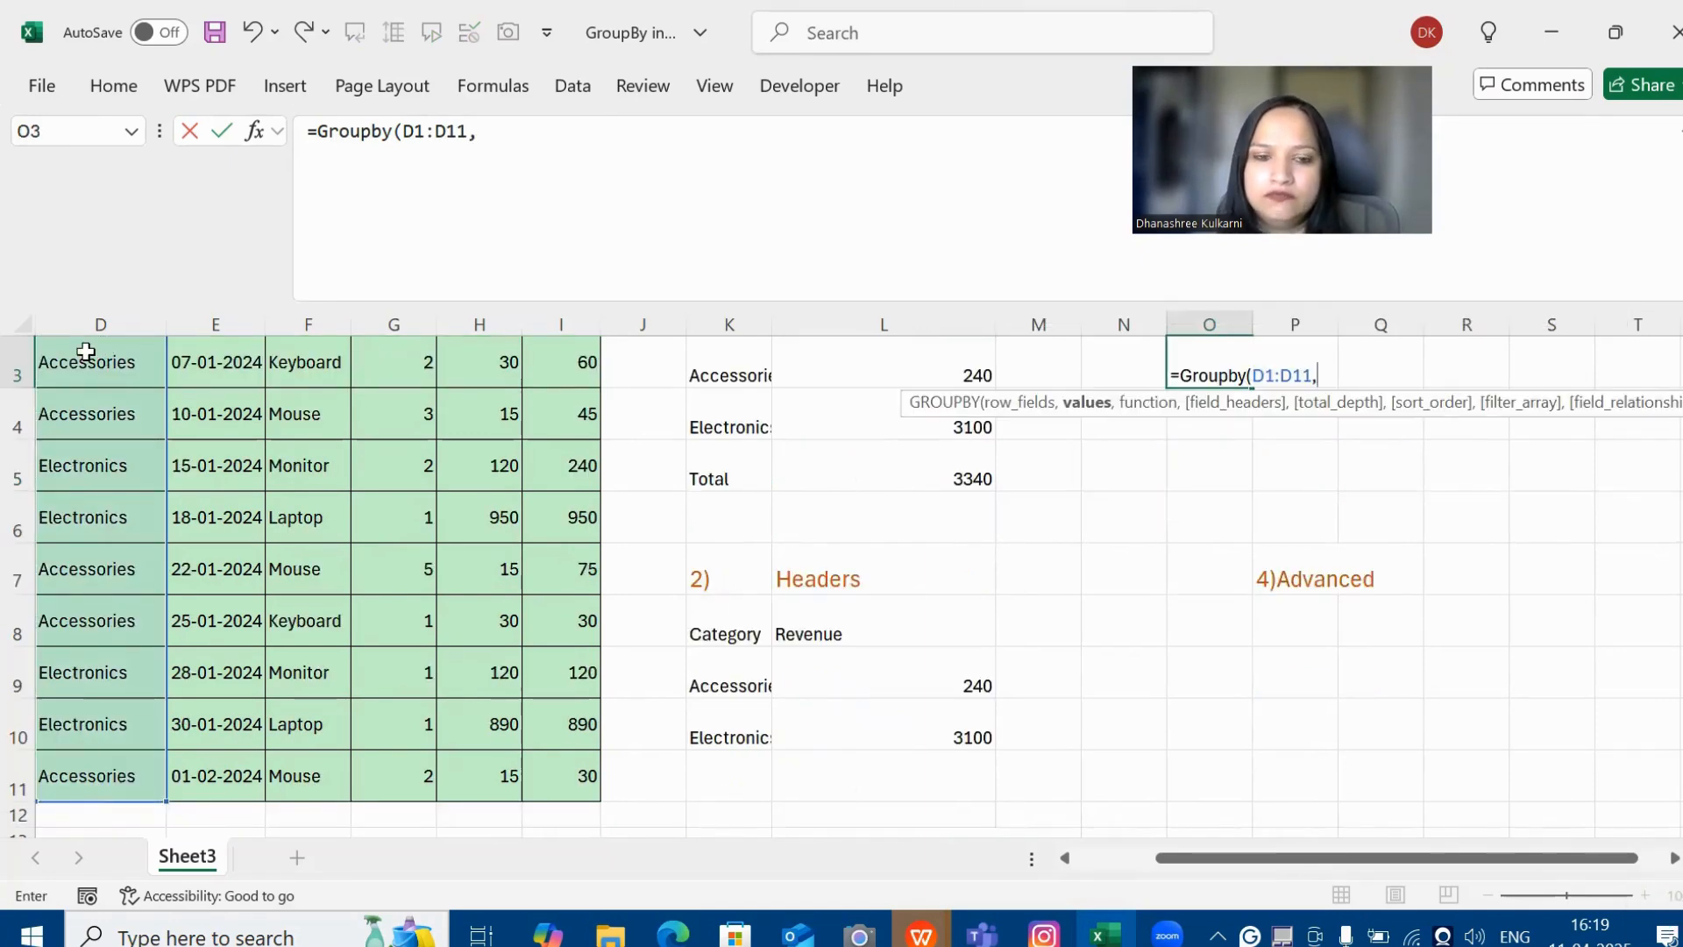
Step: Add I1:I11, including the Revenue header, as the values argument of the O3 GROUPBY formula
scroll(570, 369, up, 1)
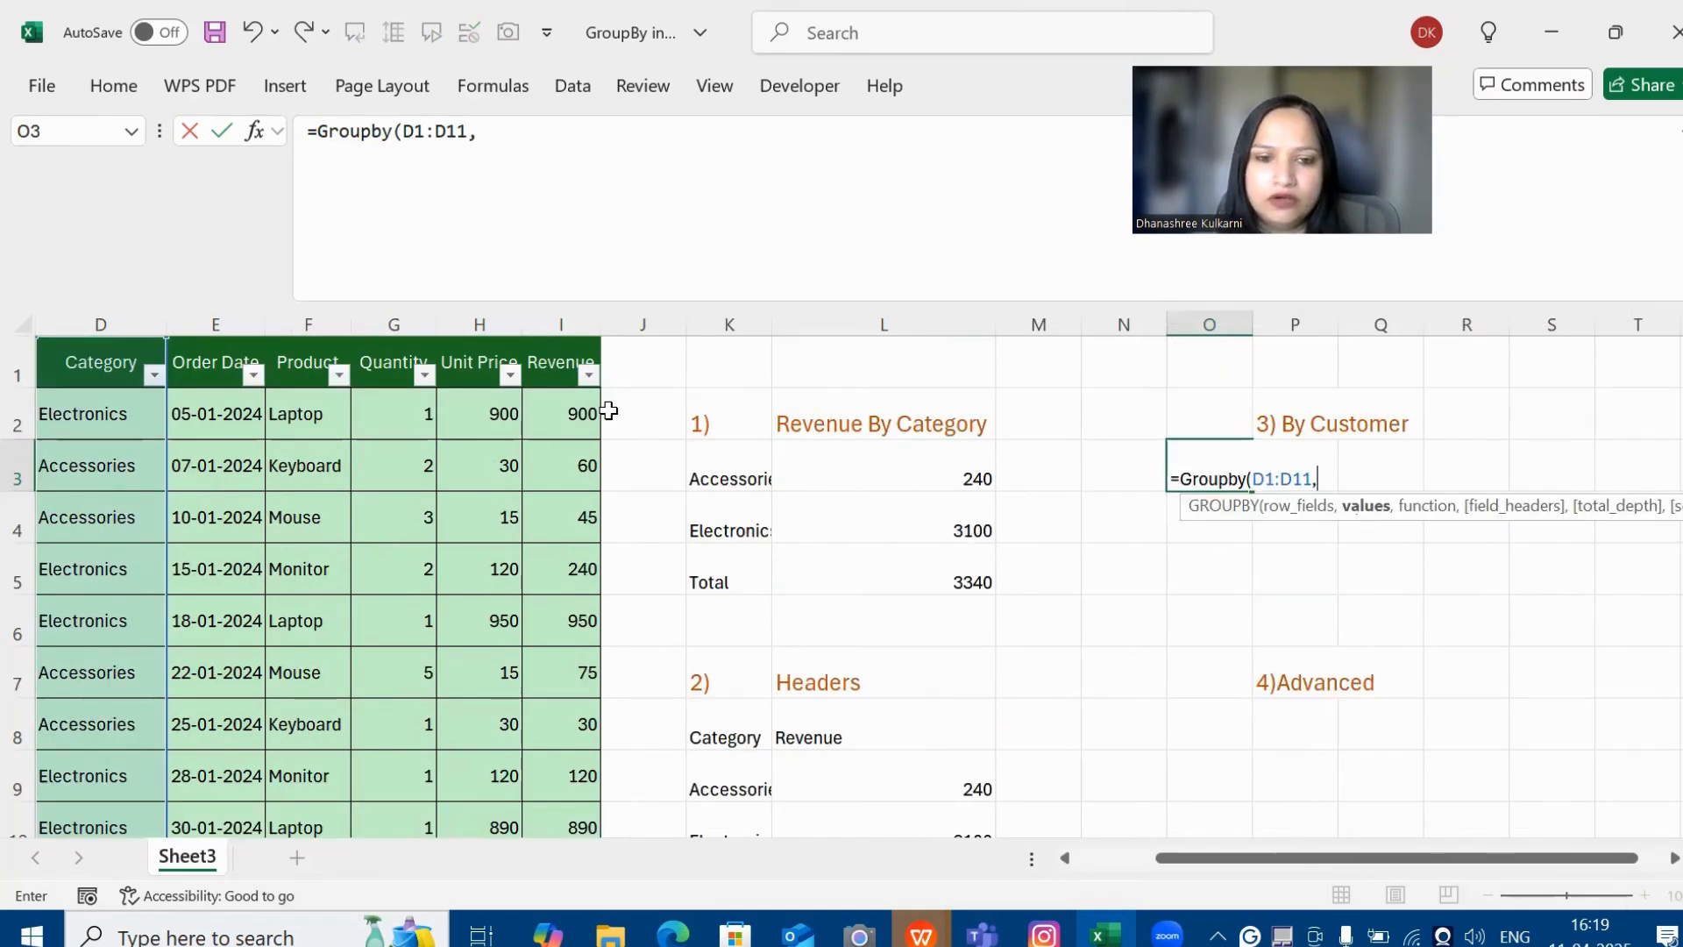
click(565, 367)
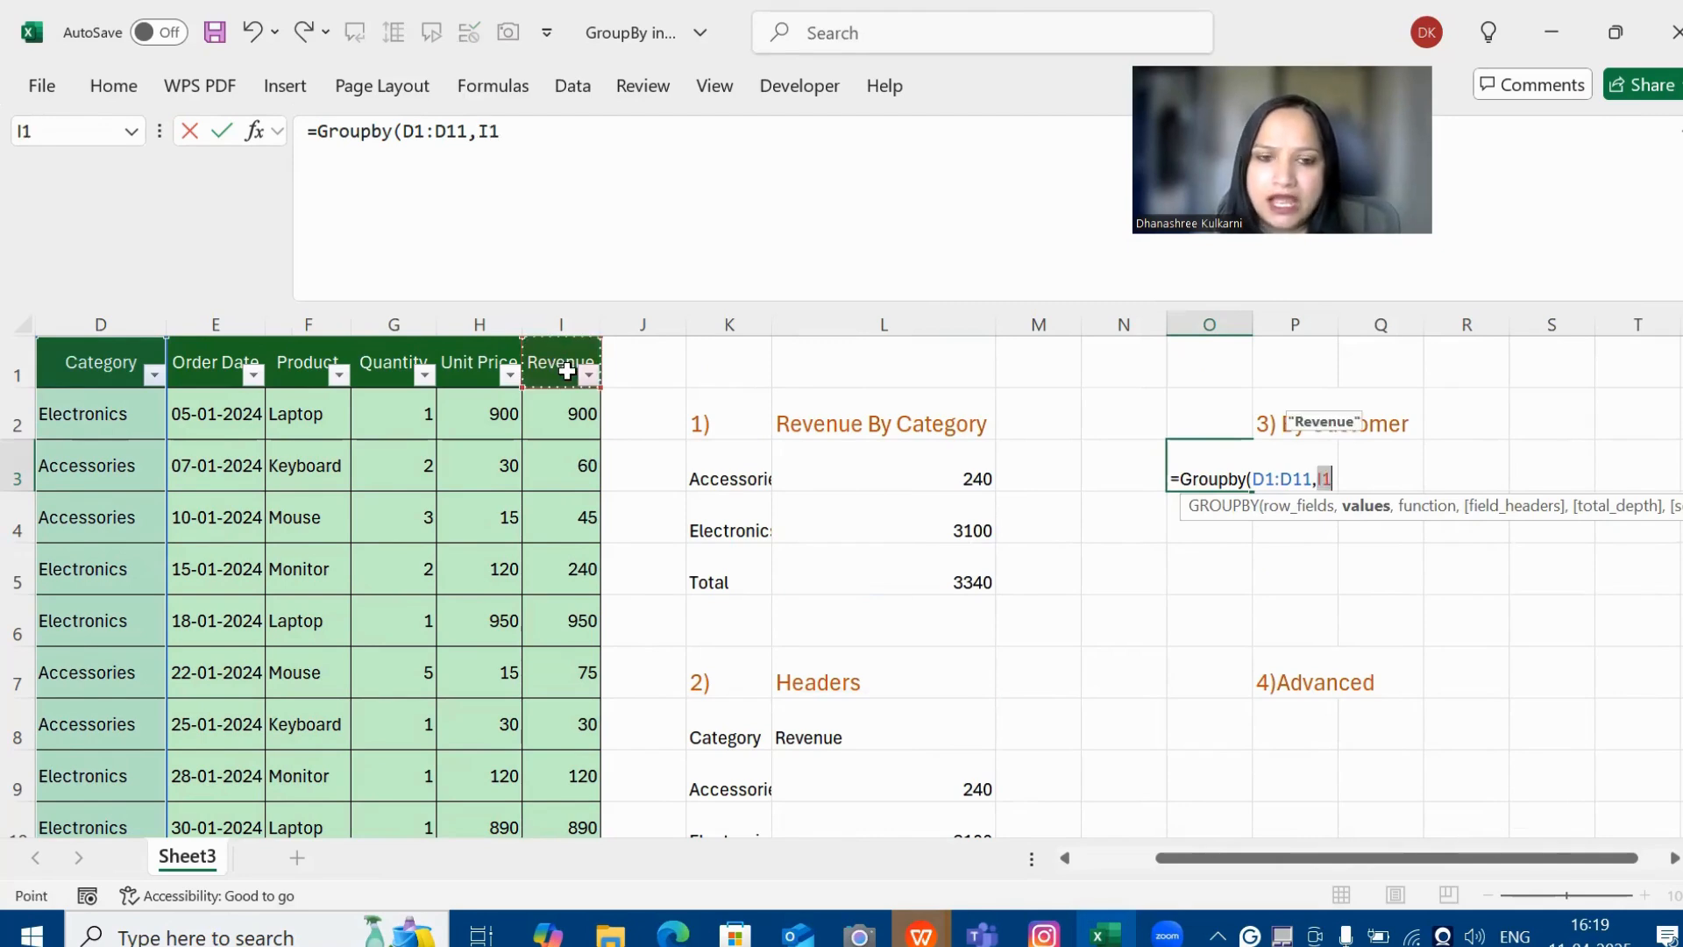
key(ctrl+shift+Down)
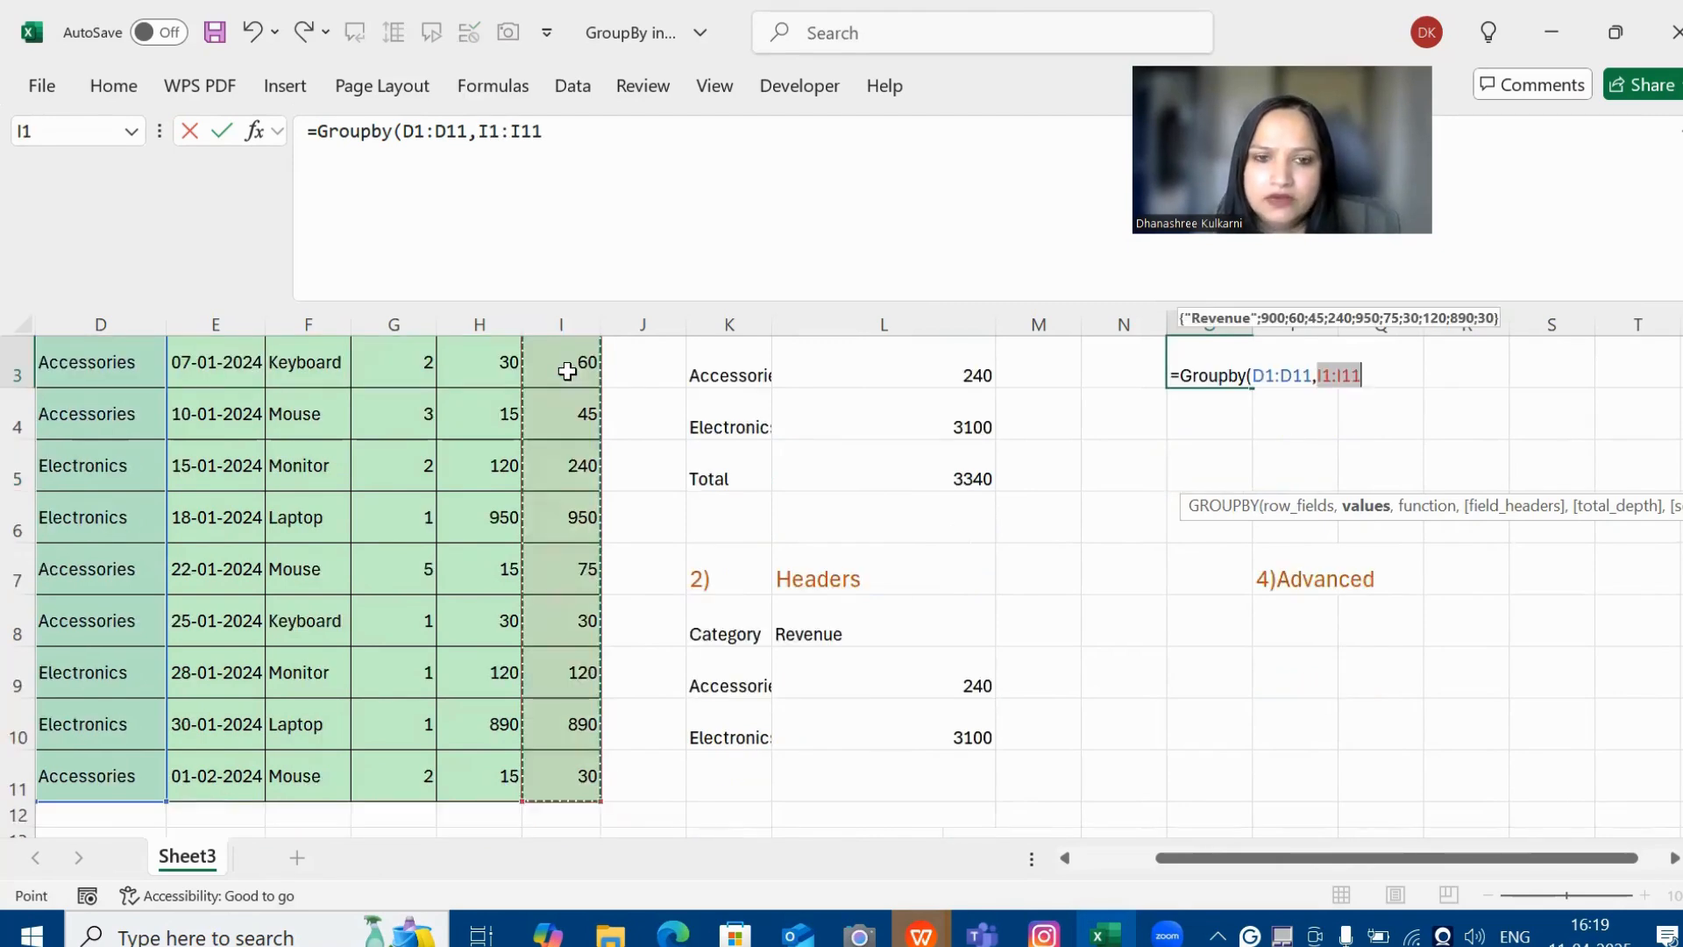
scroll(692, 337, up, 1)
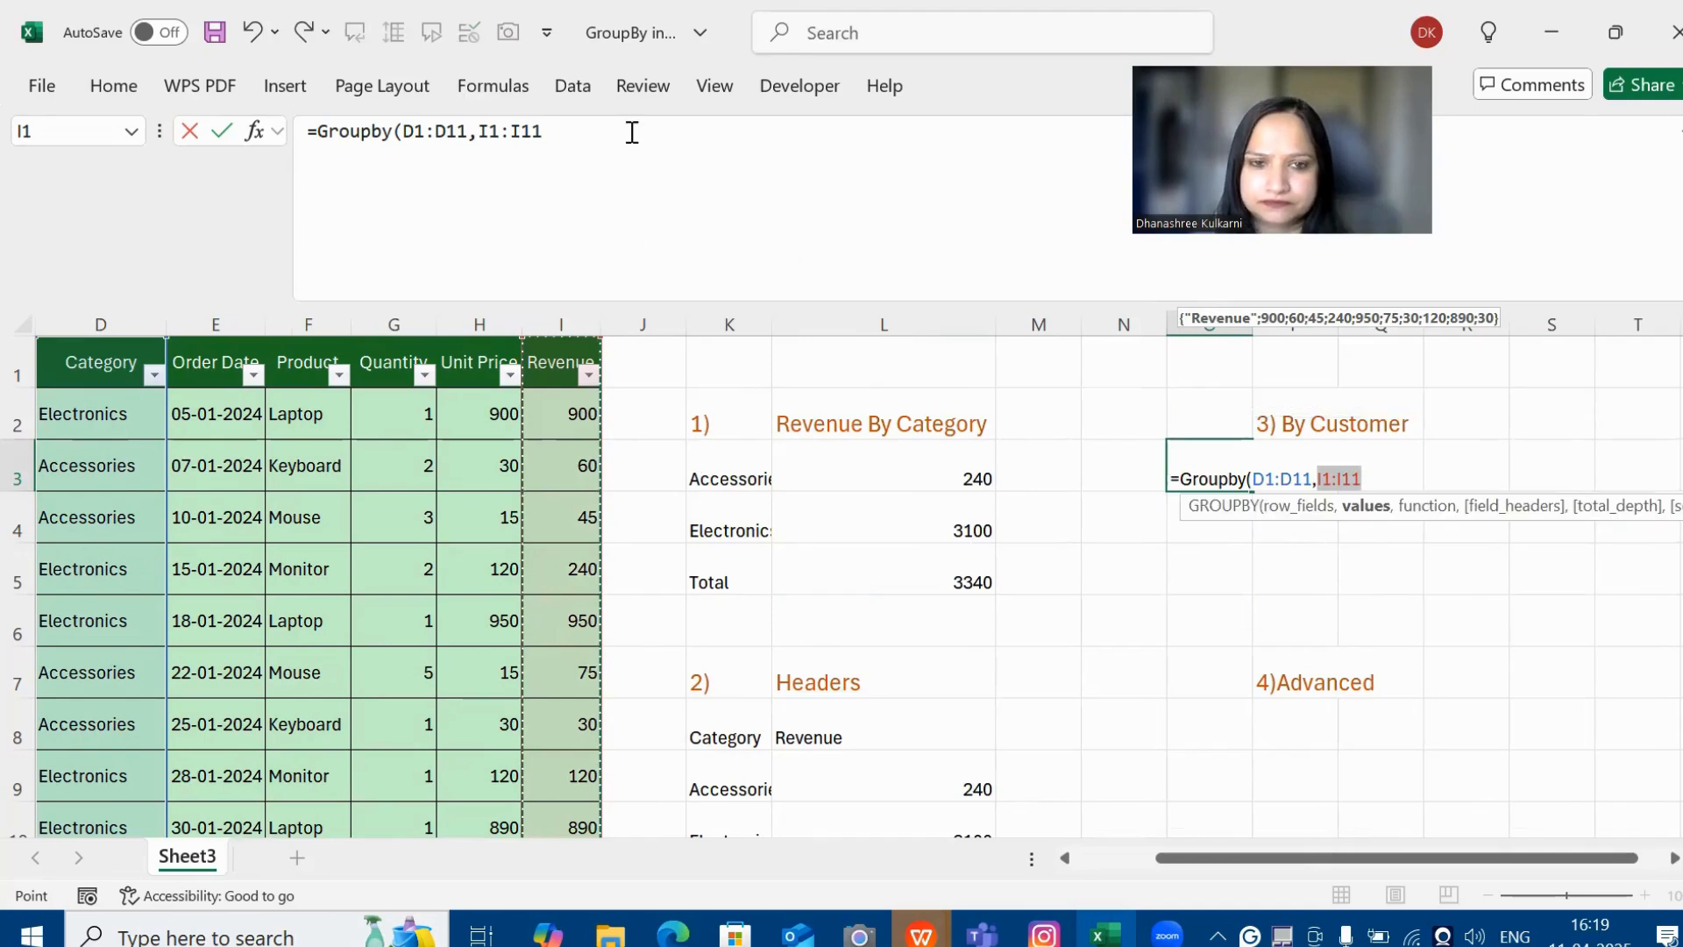
click(591, 171)
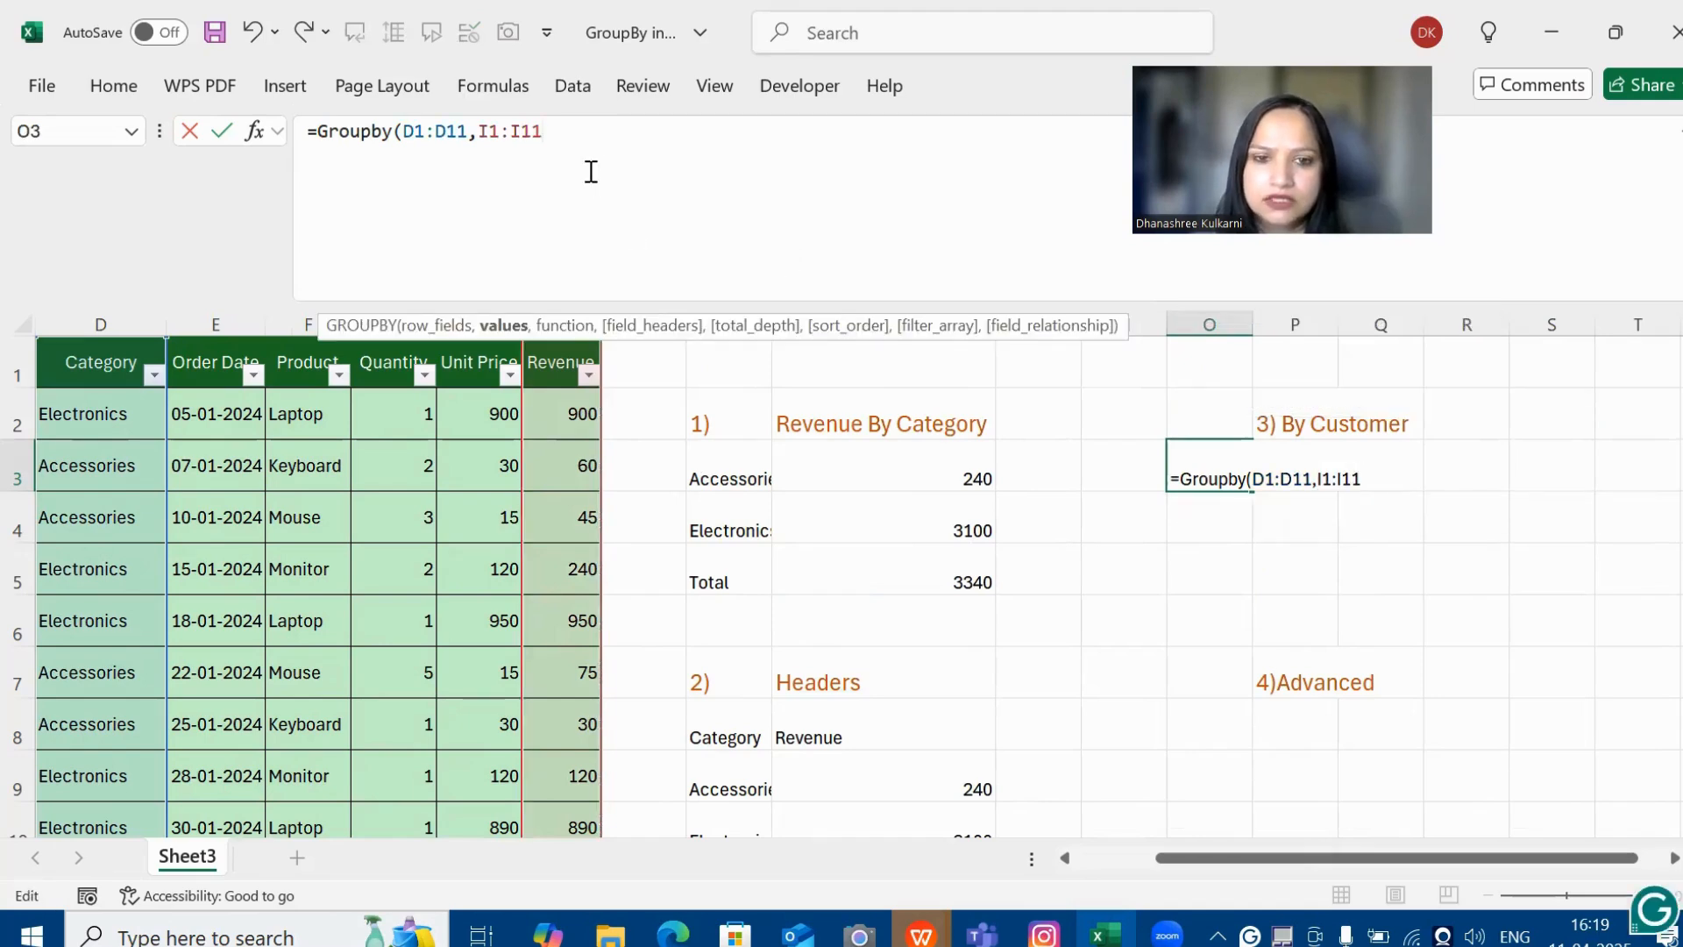
text(,)
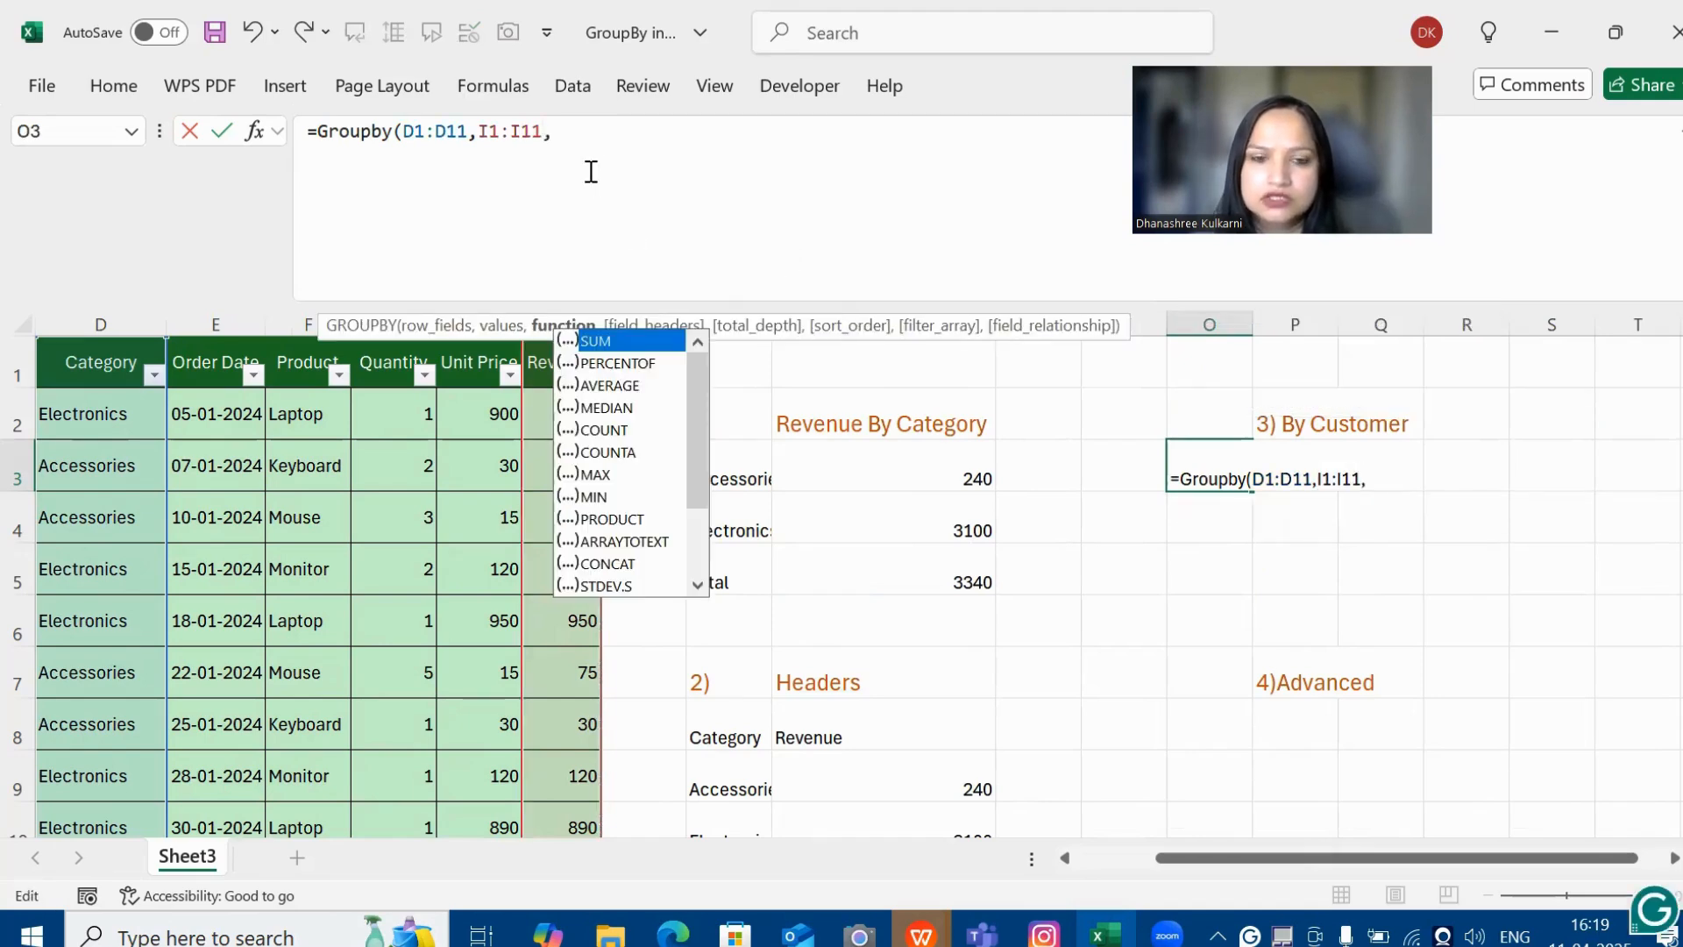
Step: Add SUM as the function, 3 - Yes and show for field_headers and 0 - No totals for total_depth to the O3 GROUPBY formula
double_click(614, 340)
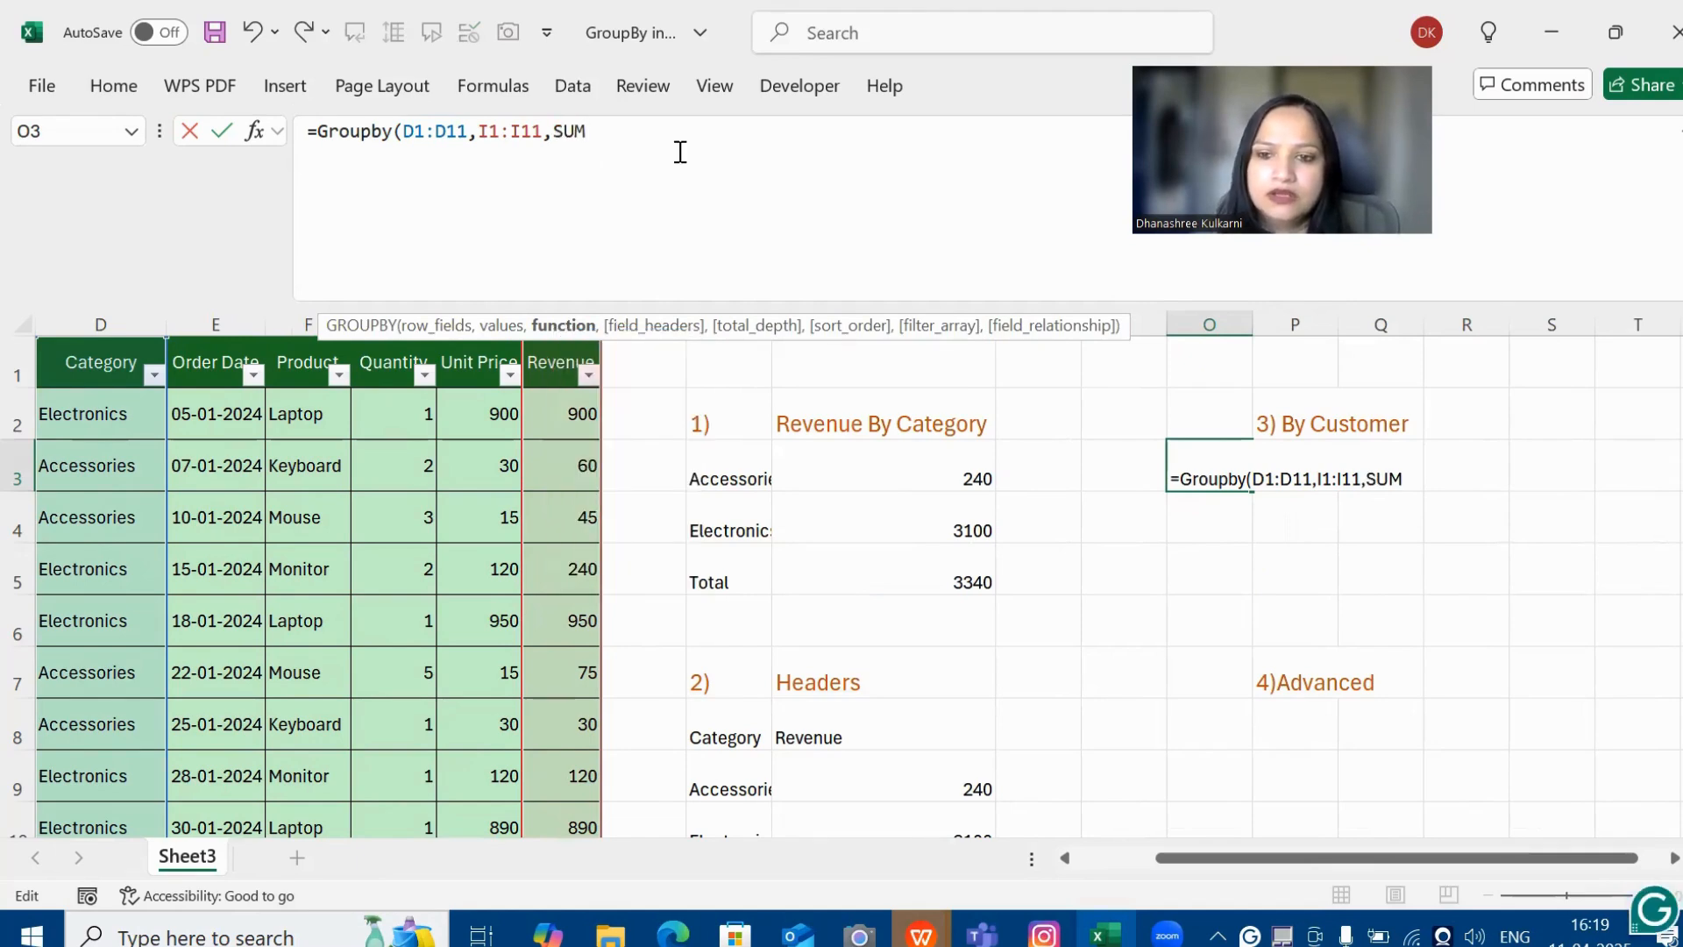
text(,)
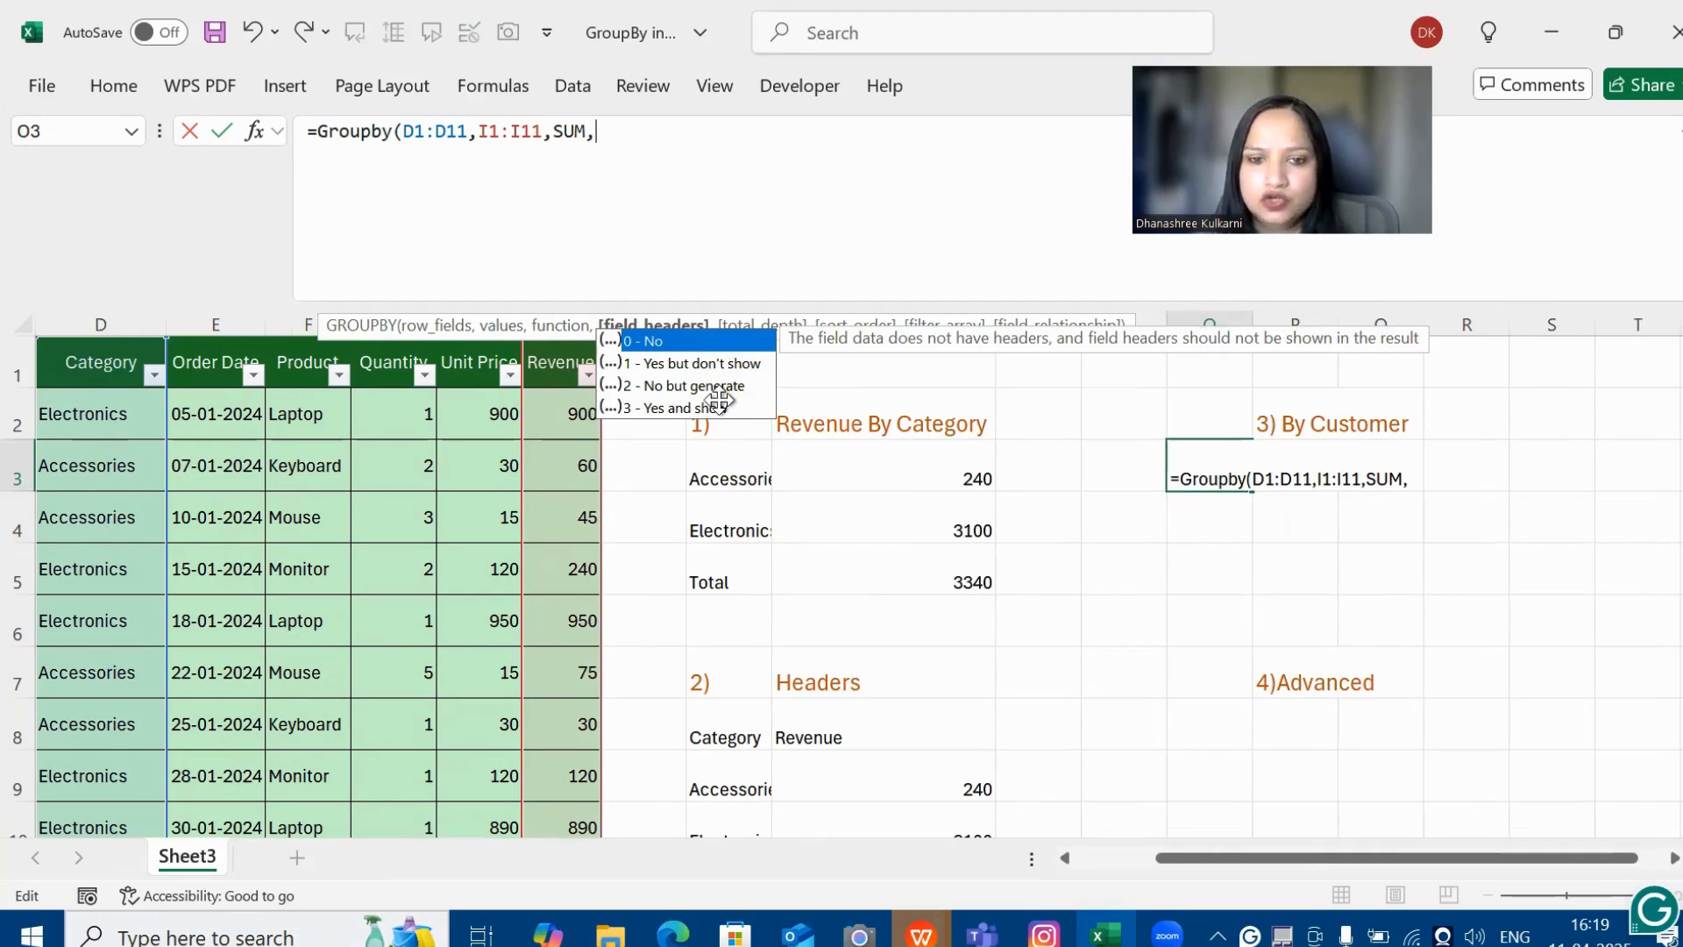
double_click(673, 409)
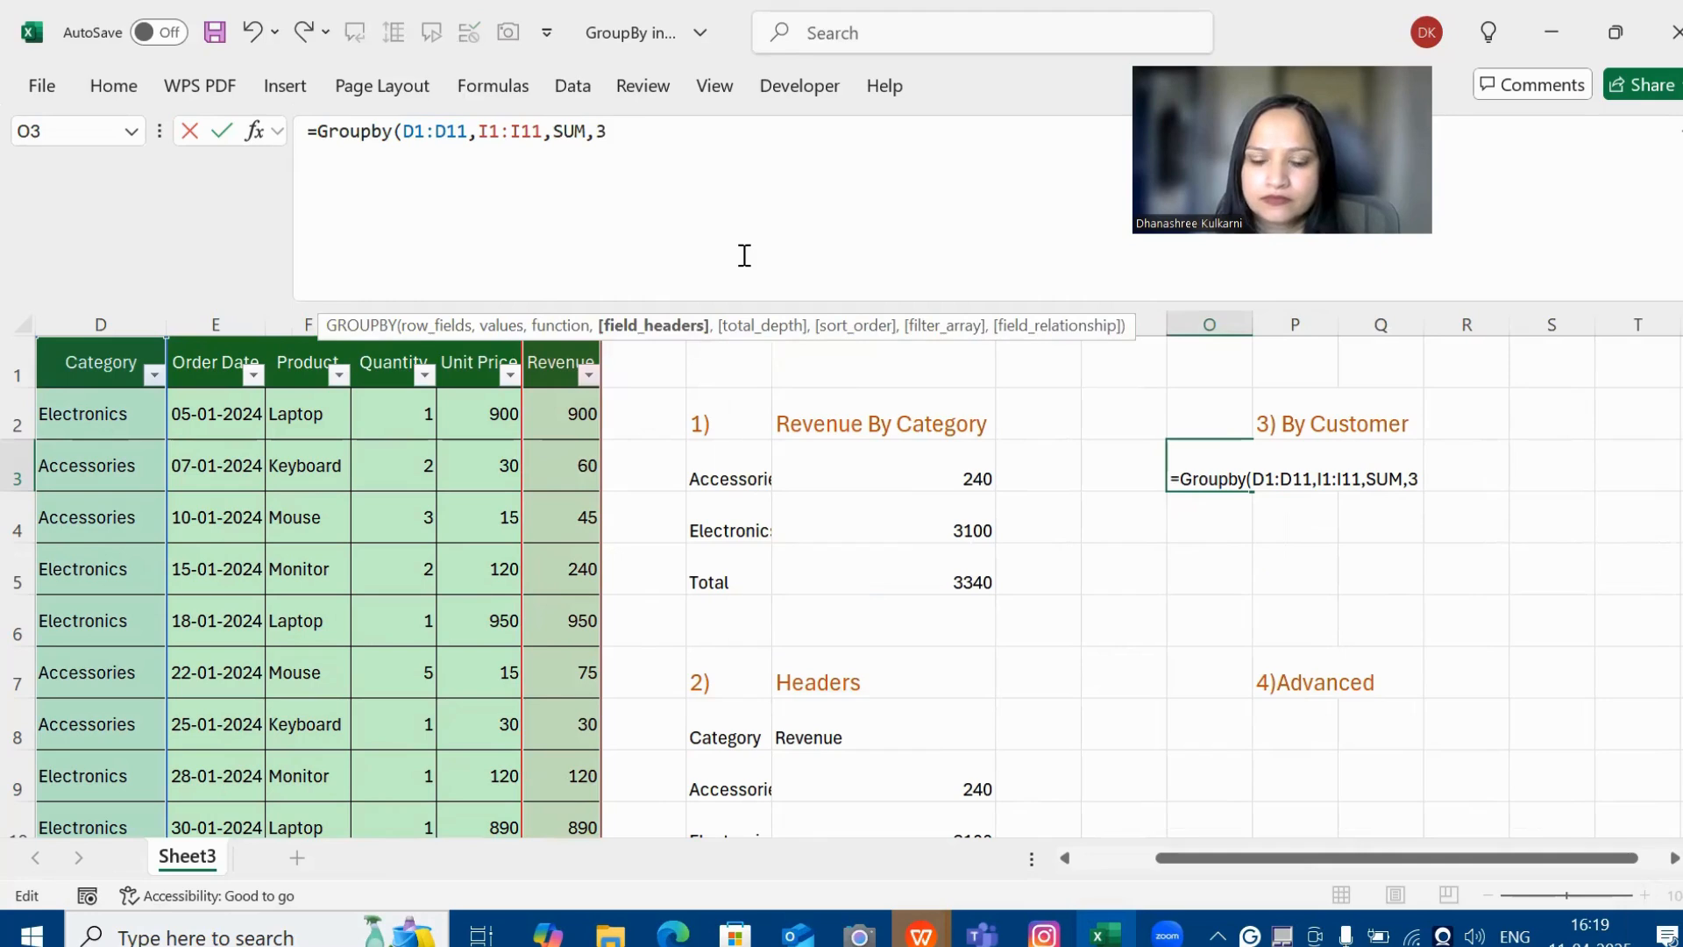
text(,)
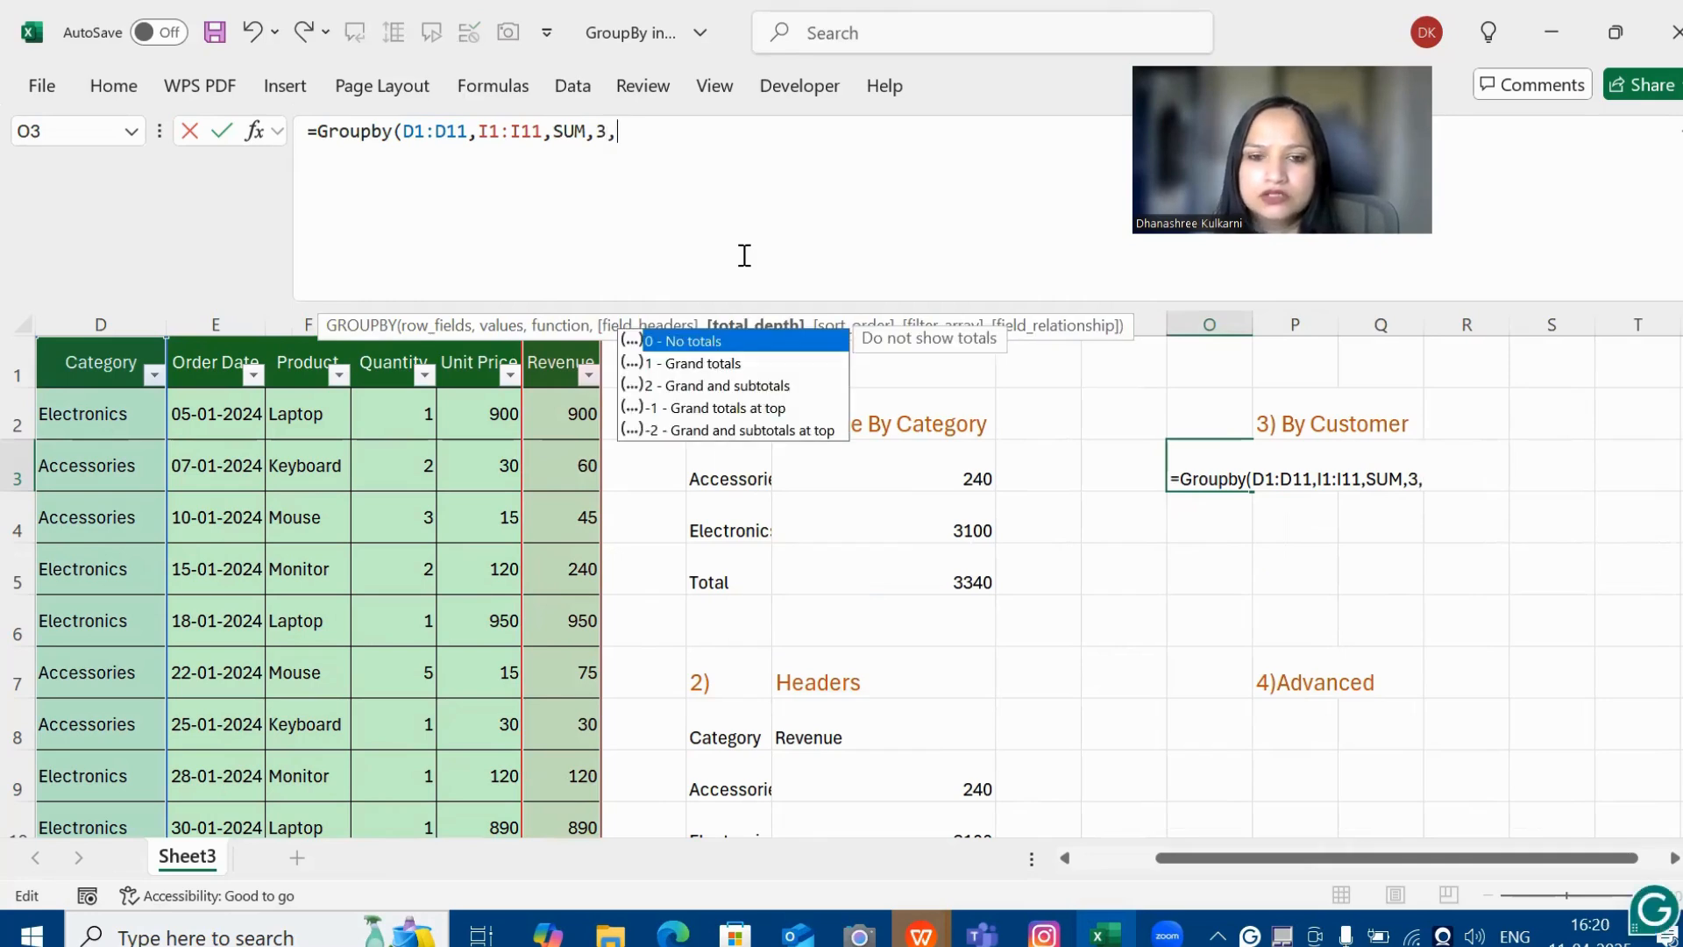
double_click(723, 340)
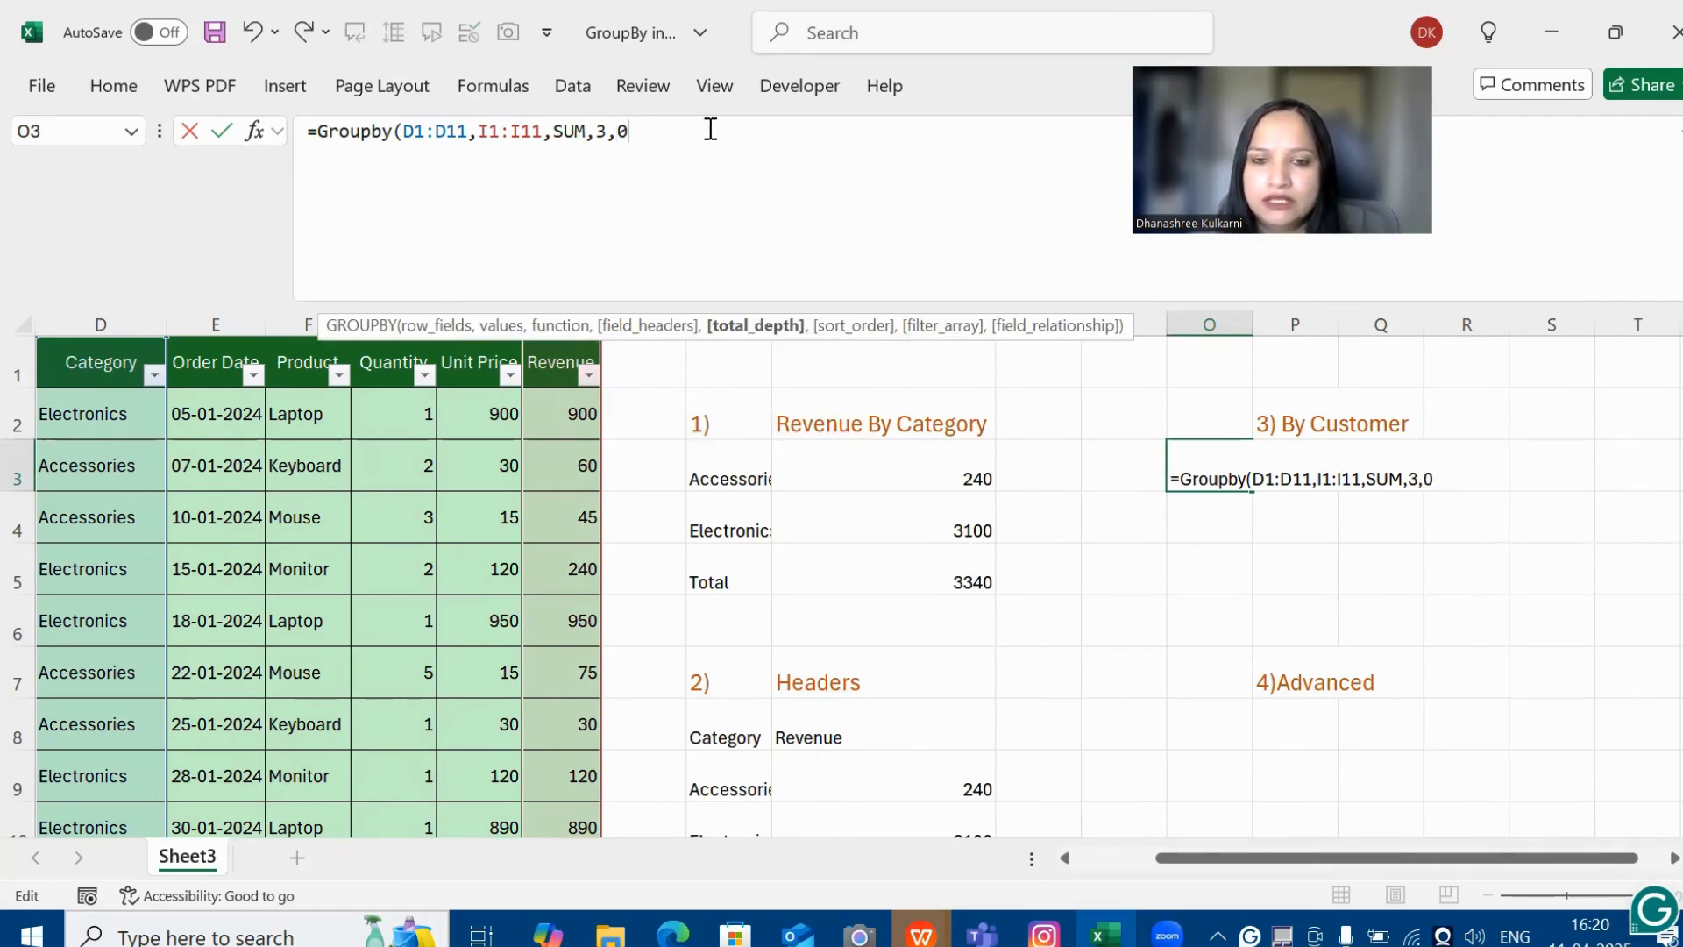
Step: Skip sort_order in the O3 formula and reference B1:B11, including the Customer Name header, in the filter_array argument
text(,,)
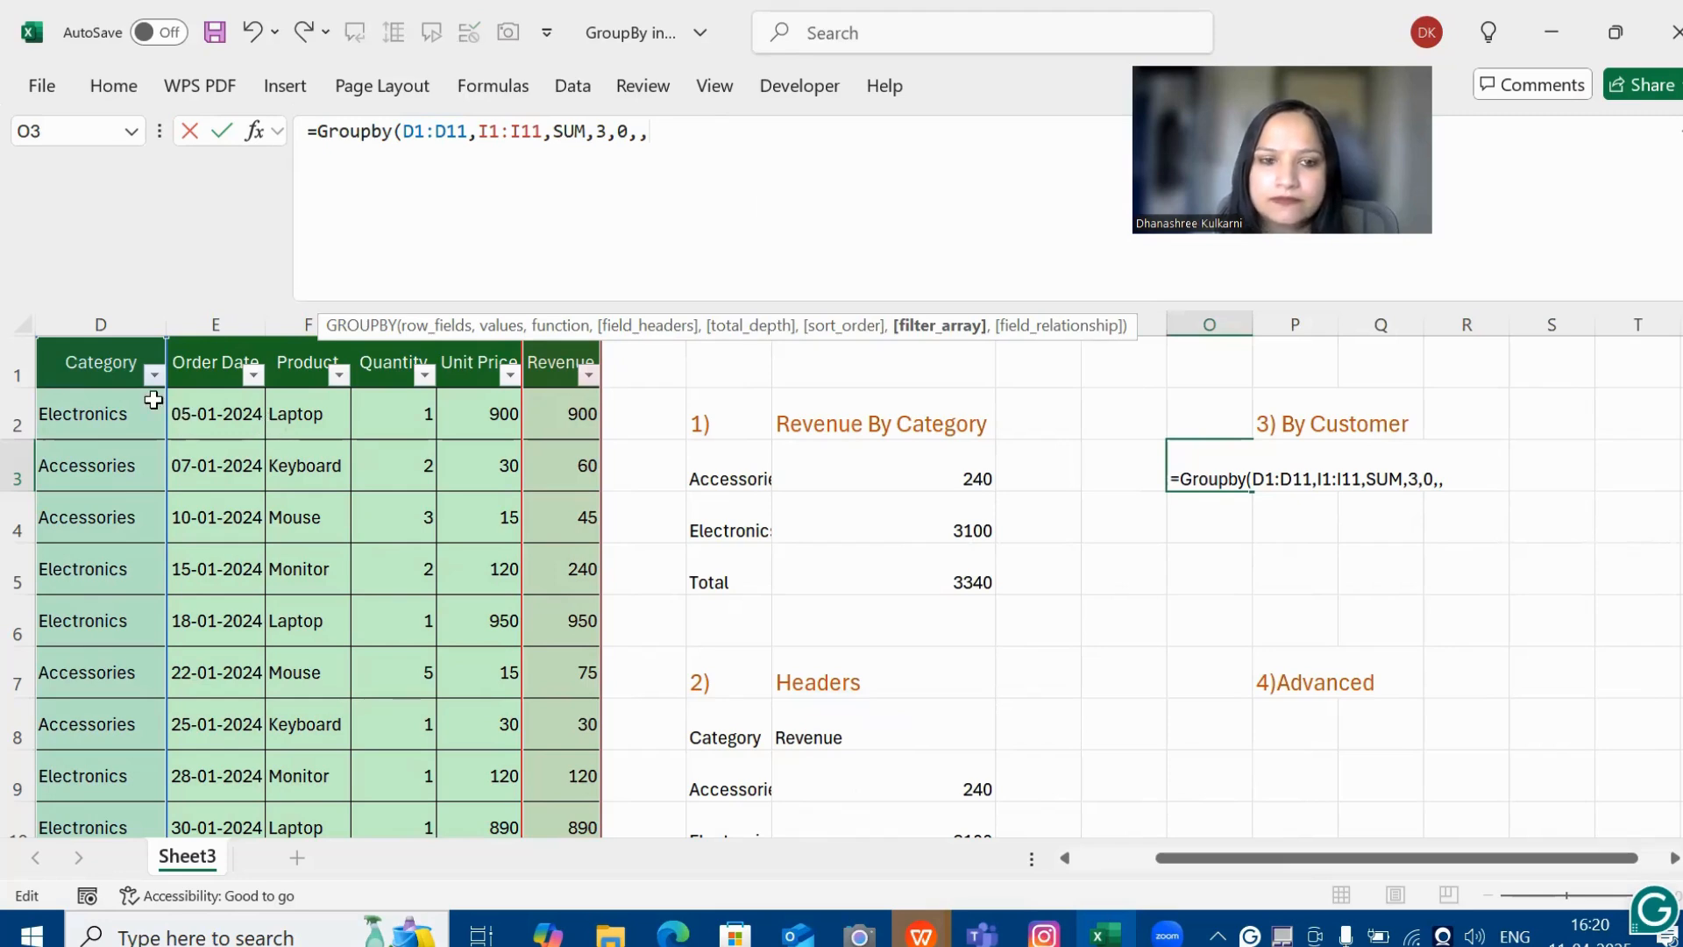
click(102, 366)
key(Left)
key(Left)
key(Left)
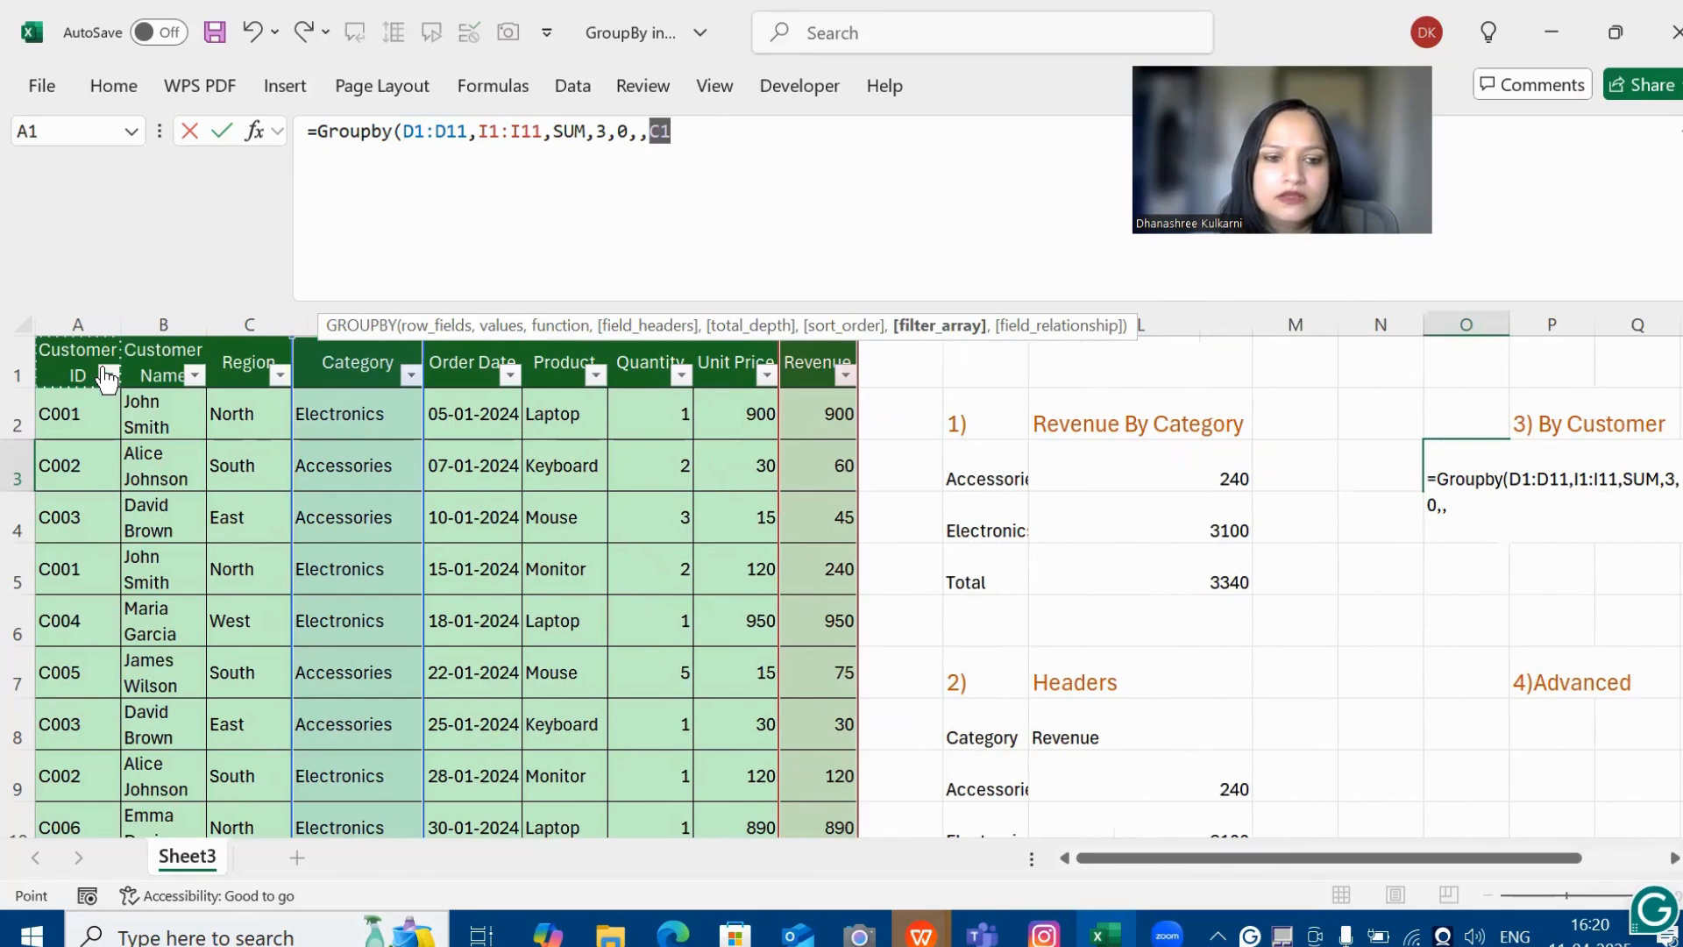
click(105, 376)
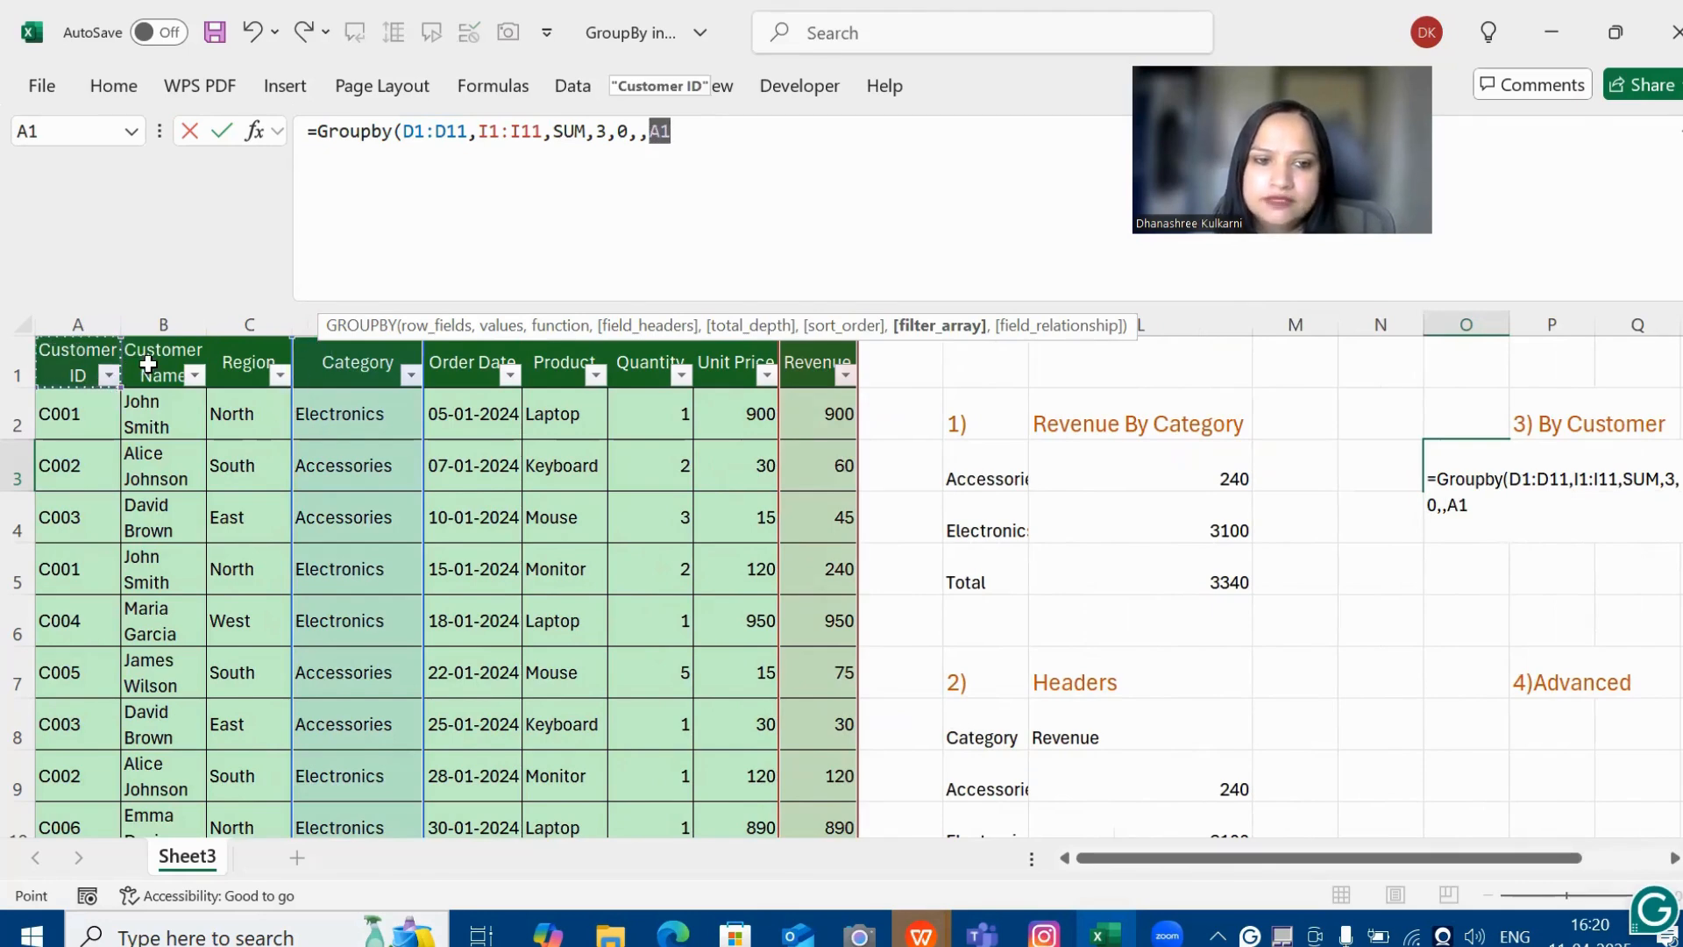
click(150, 370)
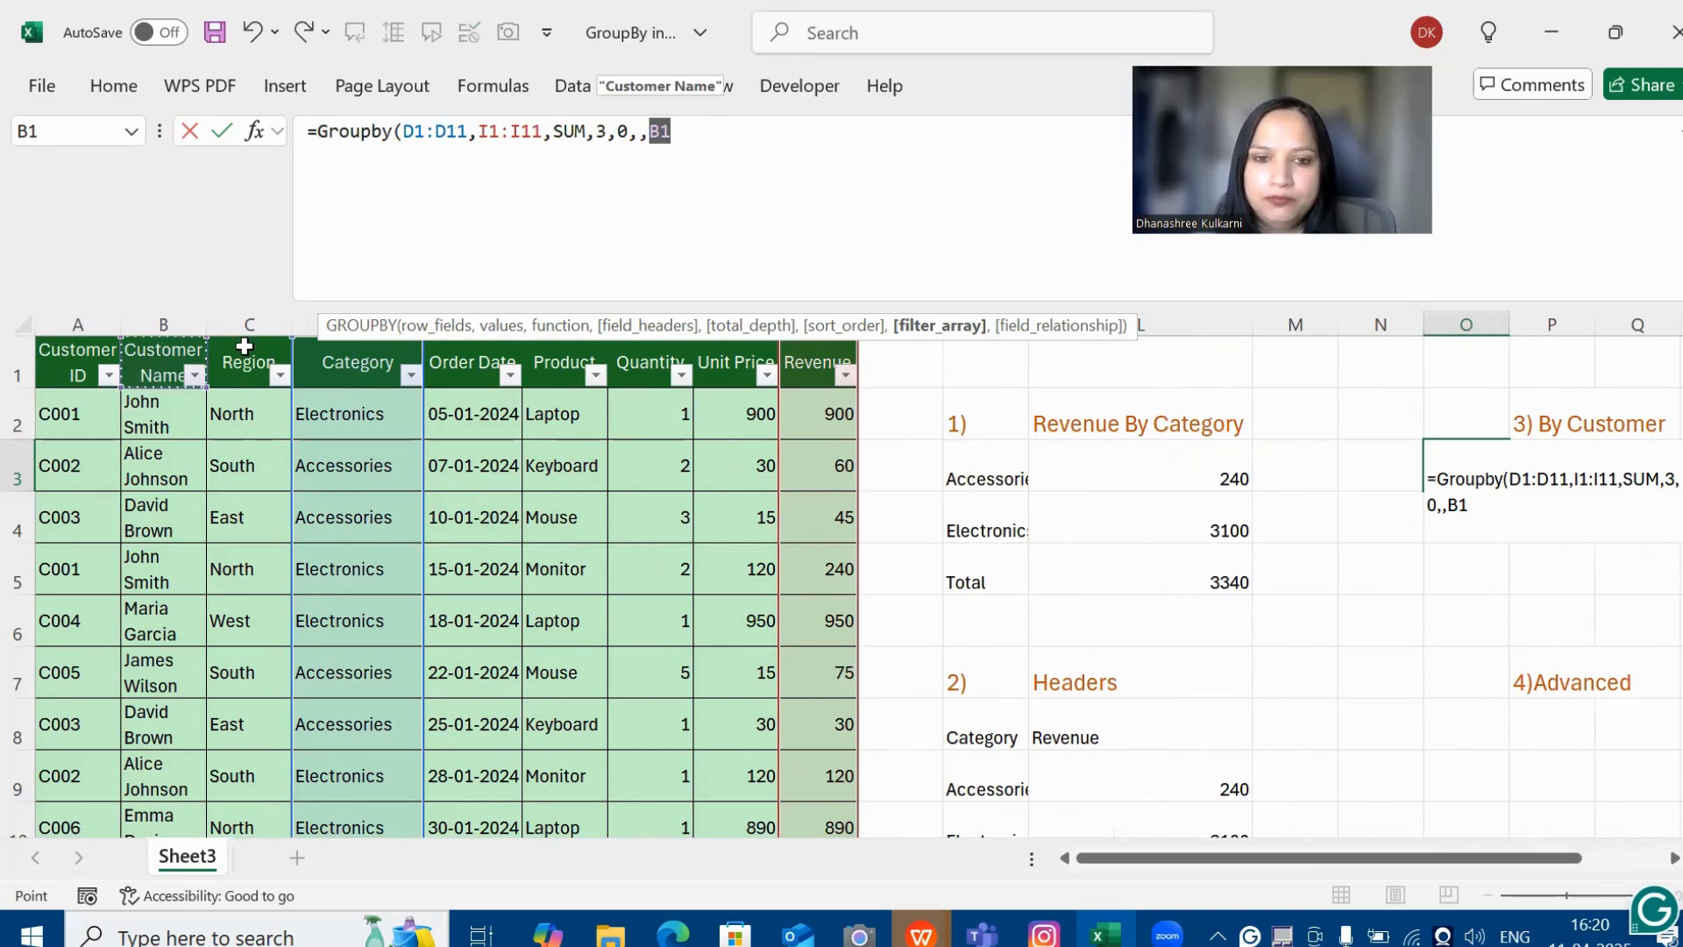
key(ctrl+shift+Down)
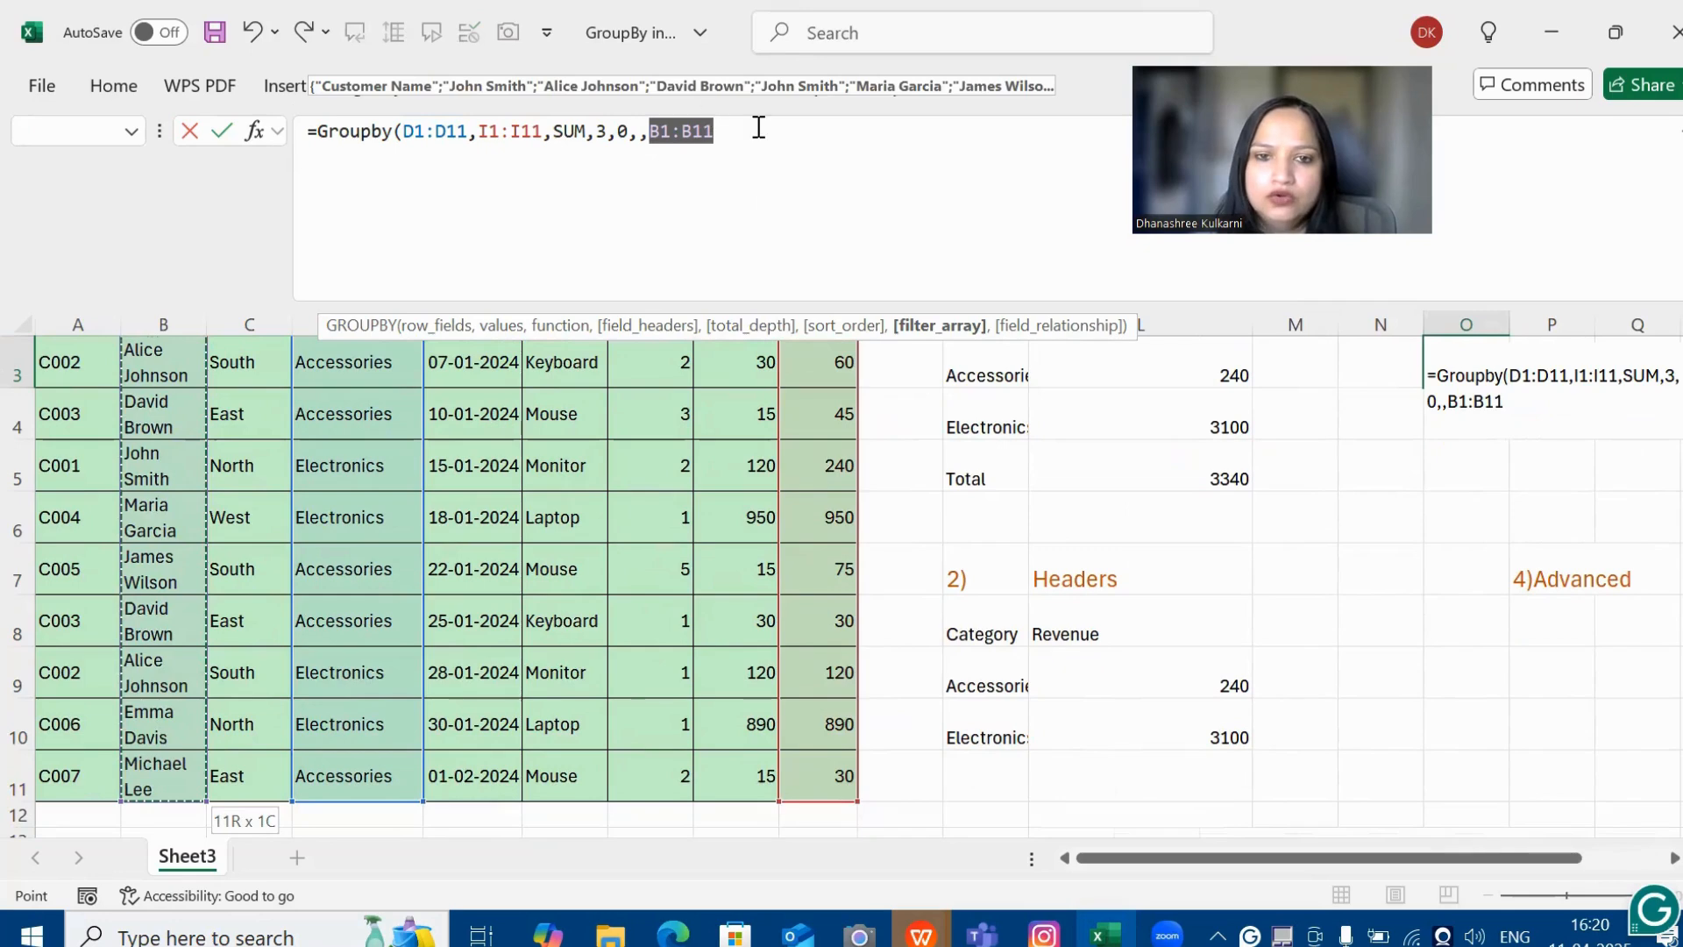
Step: Make the filter condition match B1:B11 to one customer's full name, close the O3 GROUPBY formula and commit it
click(753, 137)
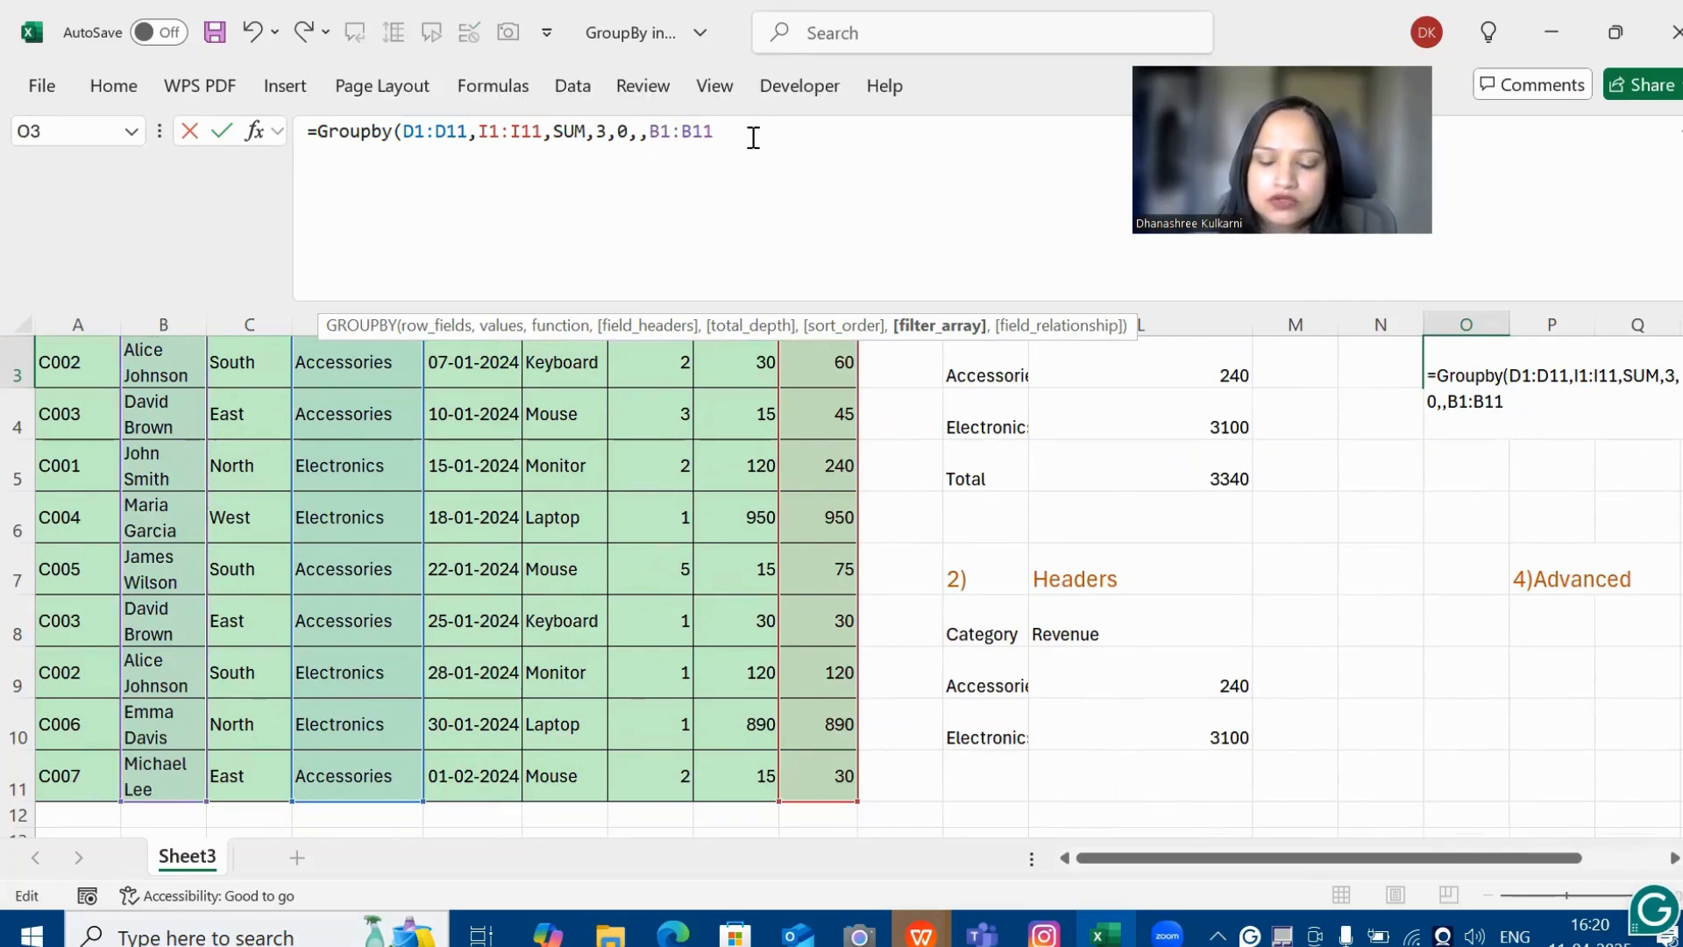
text(="Jo)
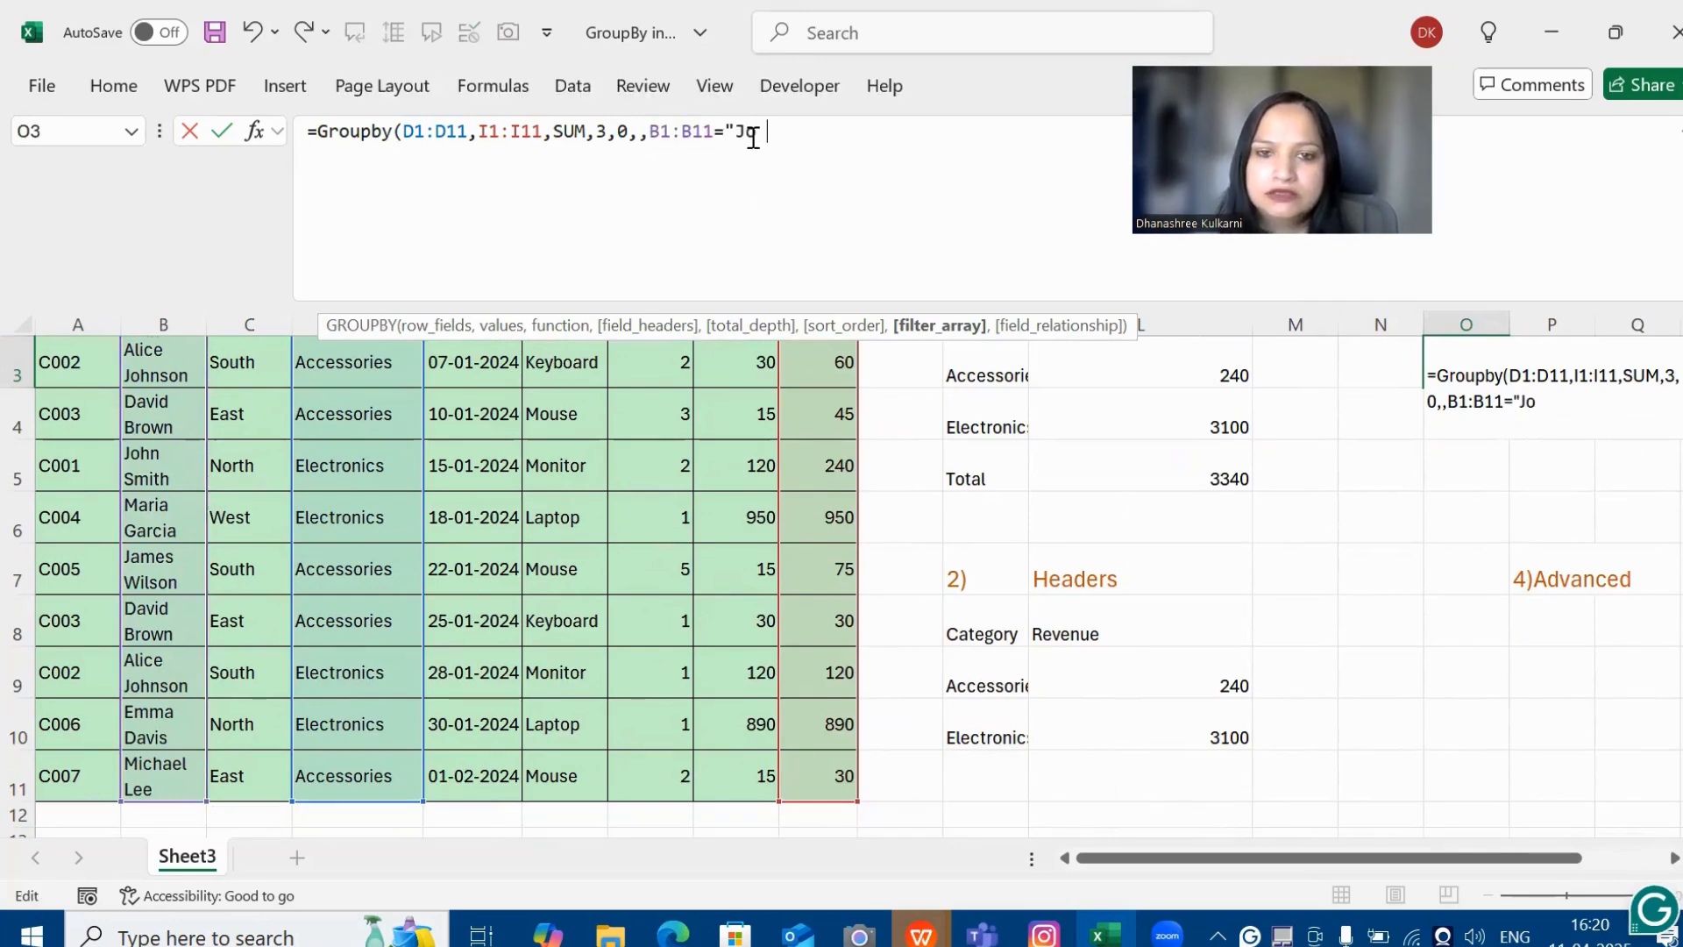
text(hn Smith")
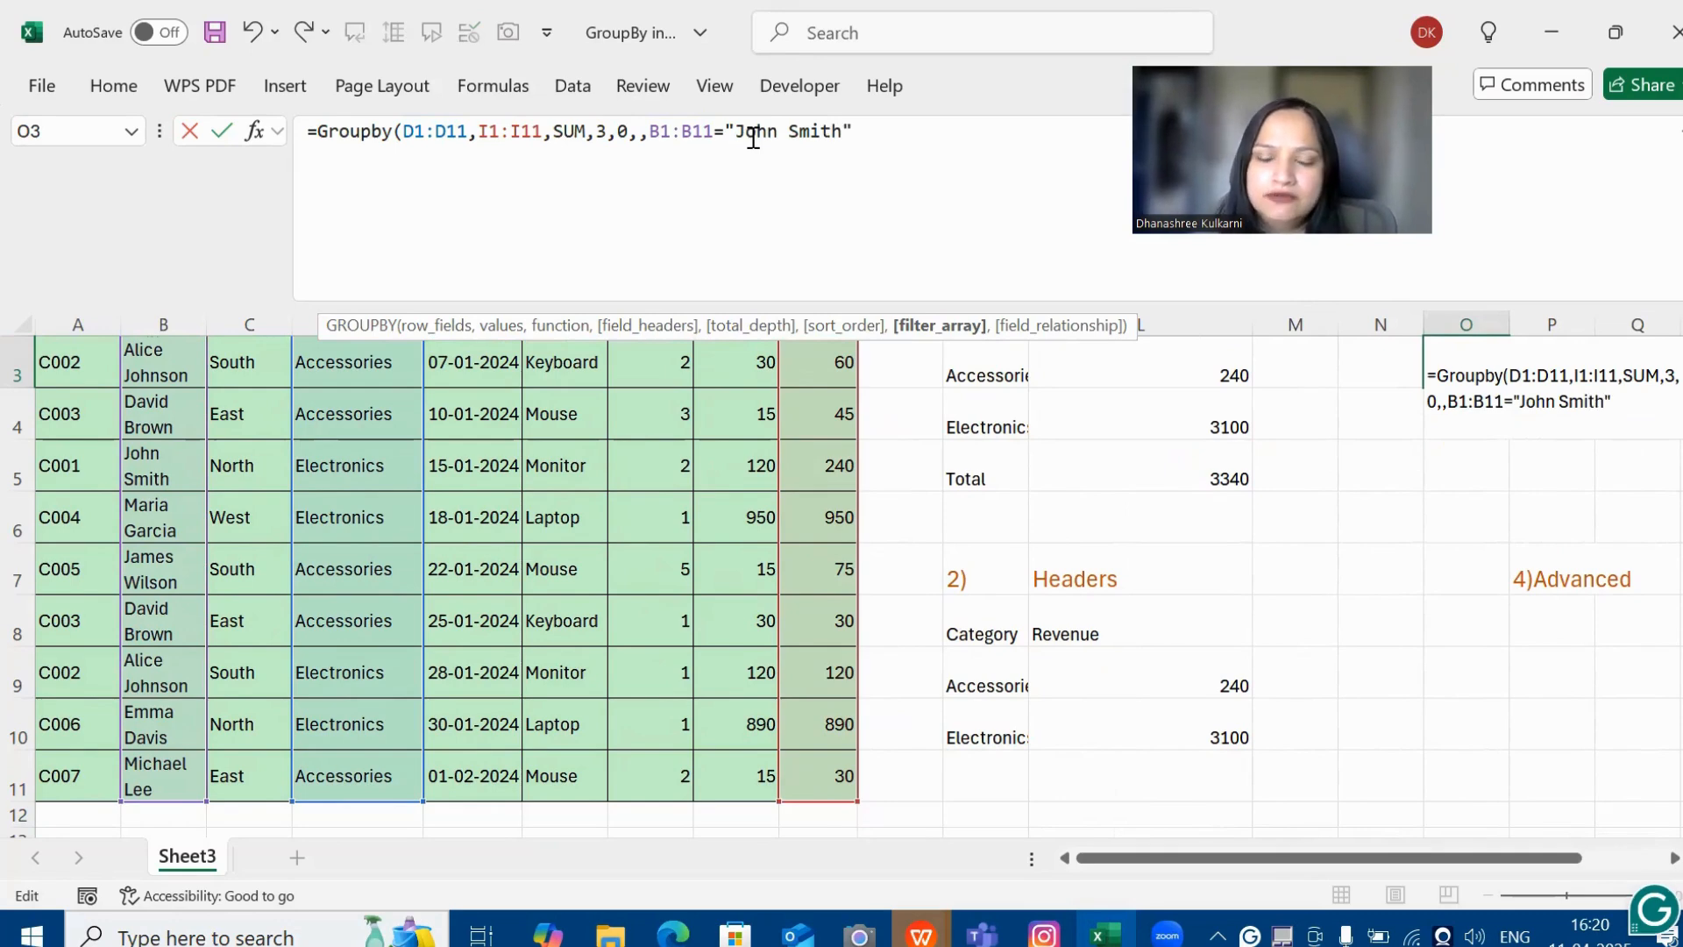
text())
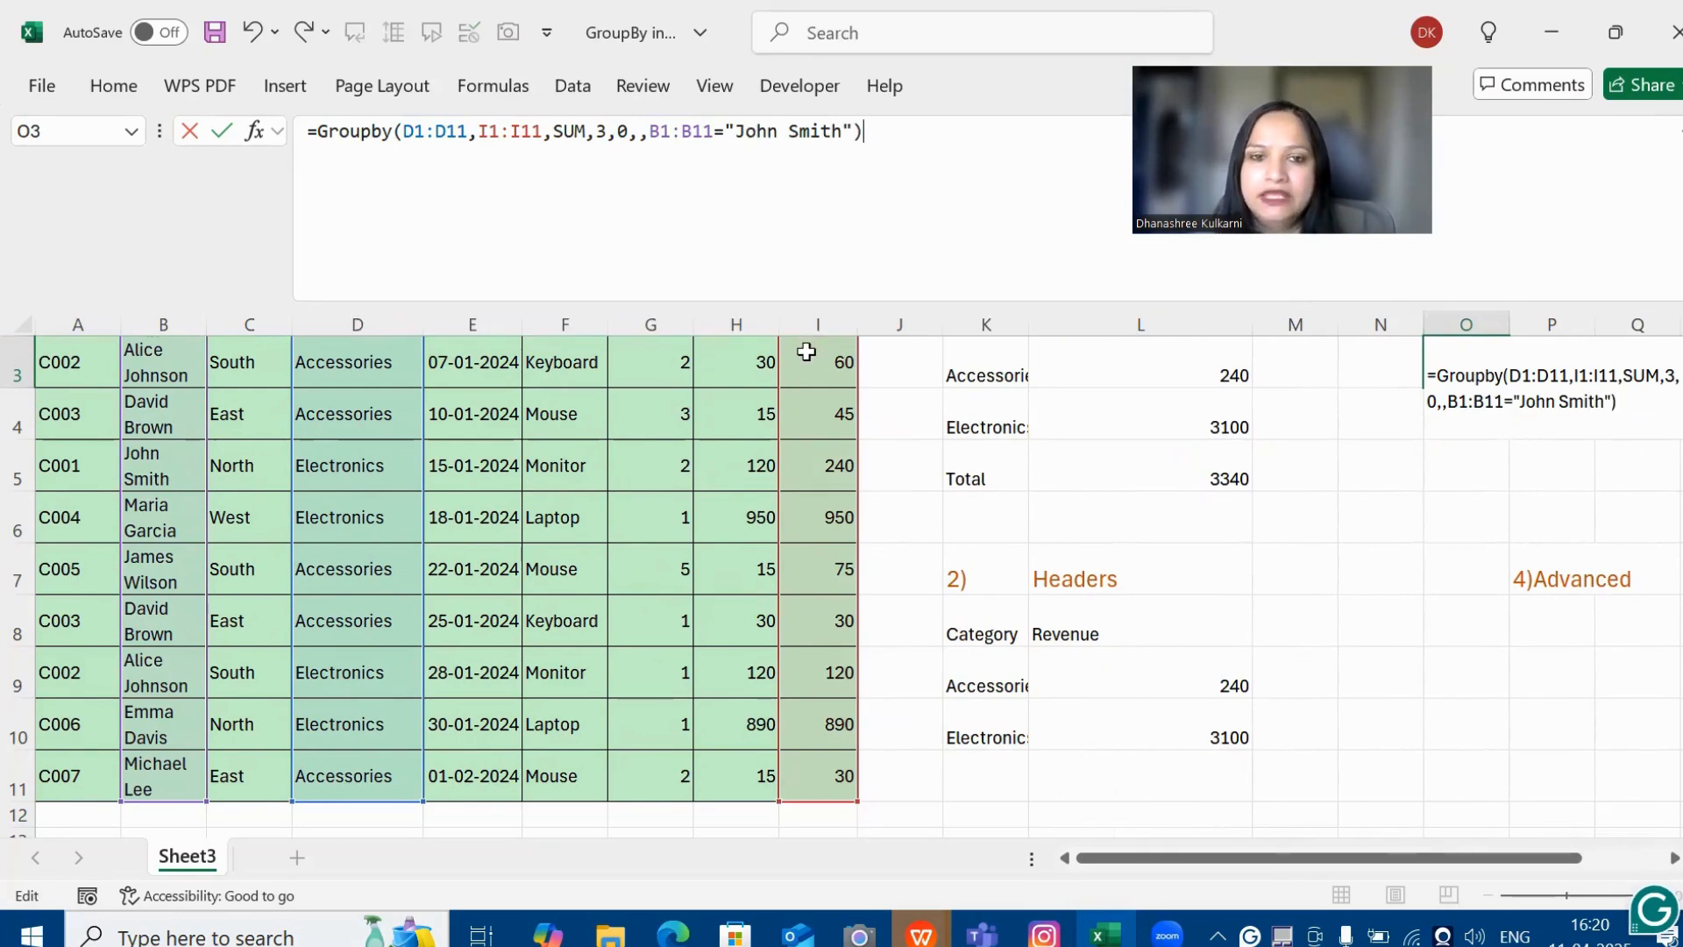
scroll(798, 358, up, 1)
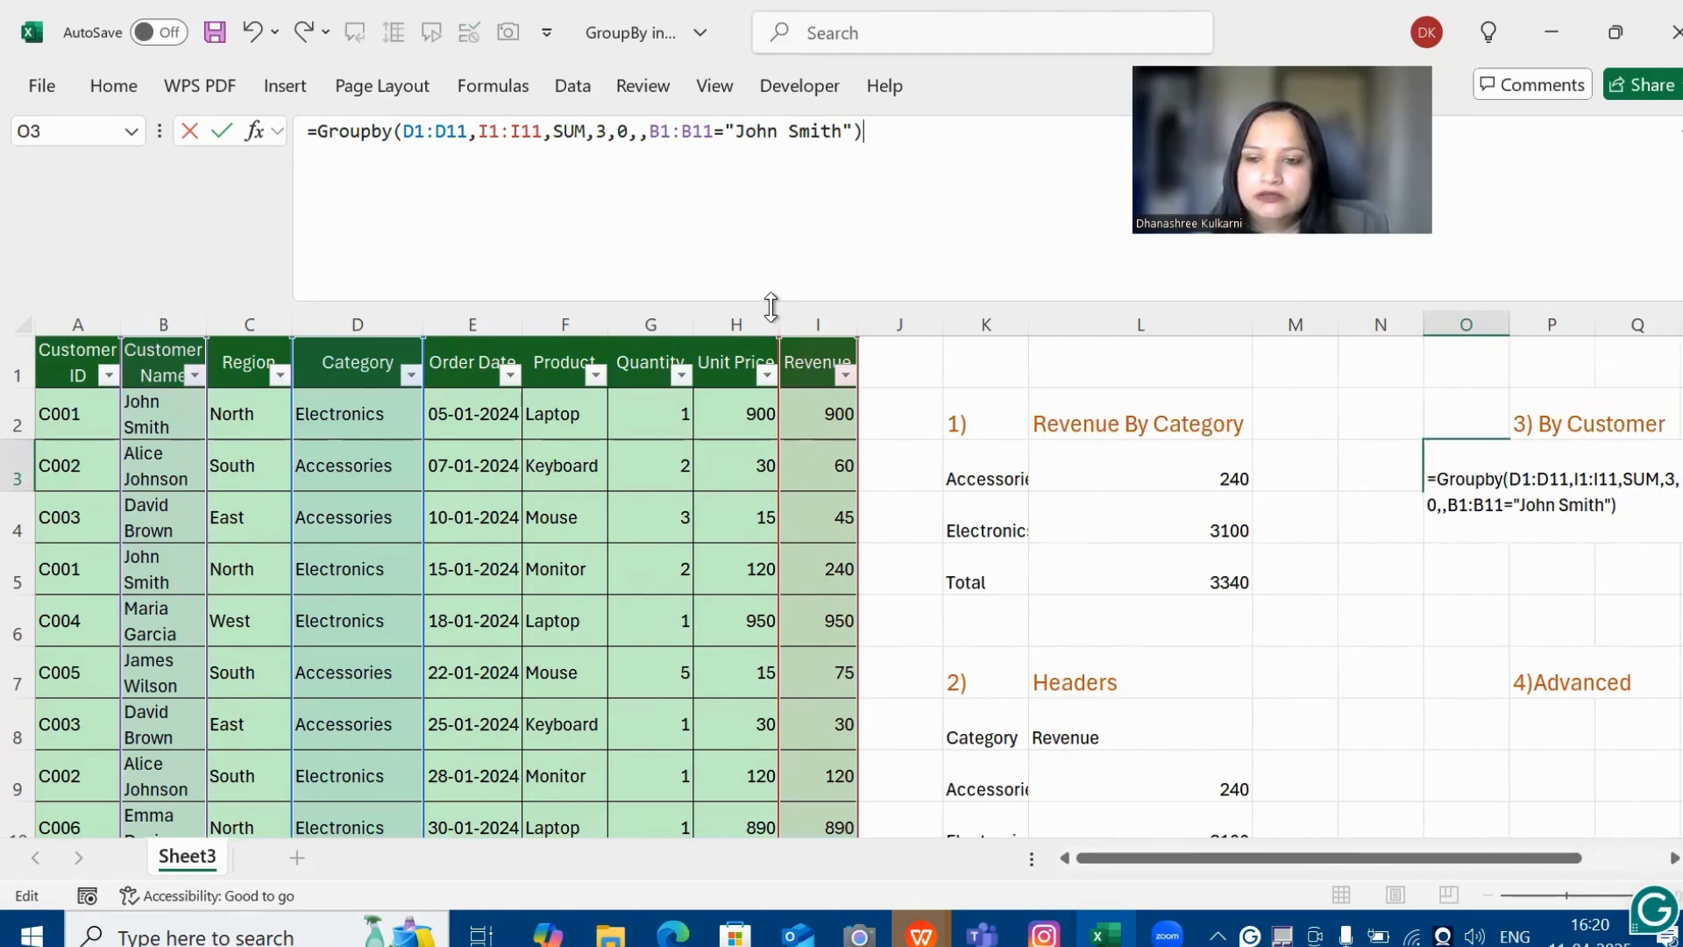
key(Return)
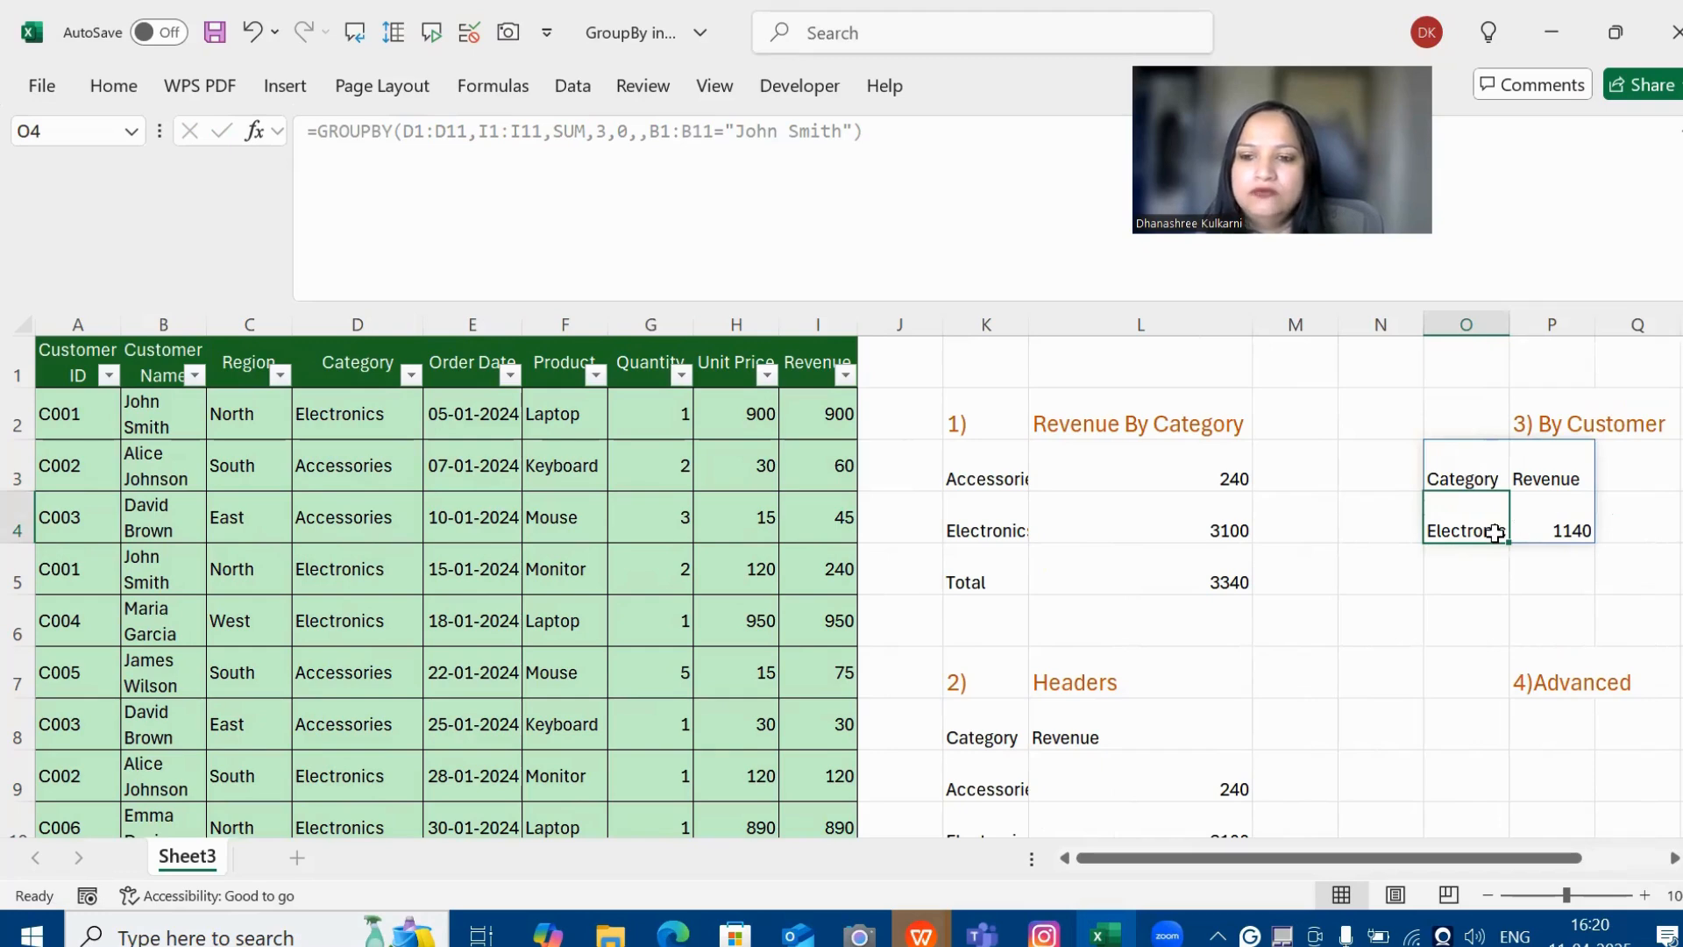
key(Right)
key(Left)
click(1367, 477)
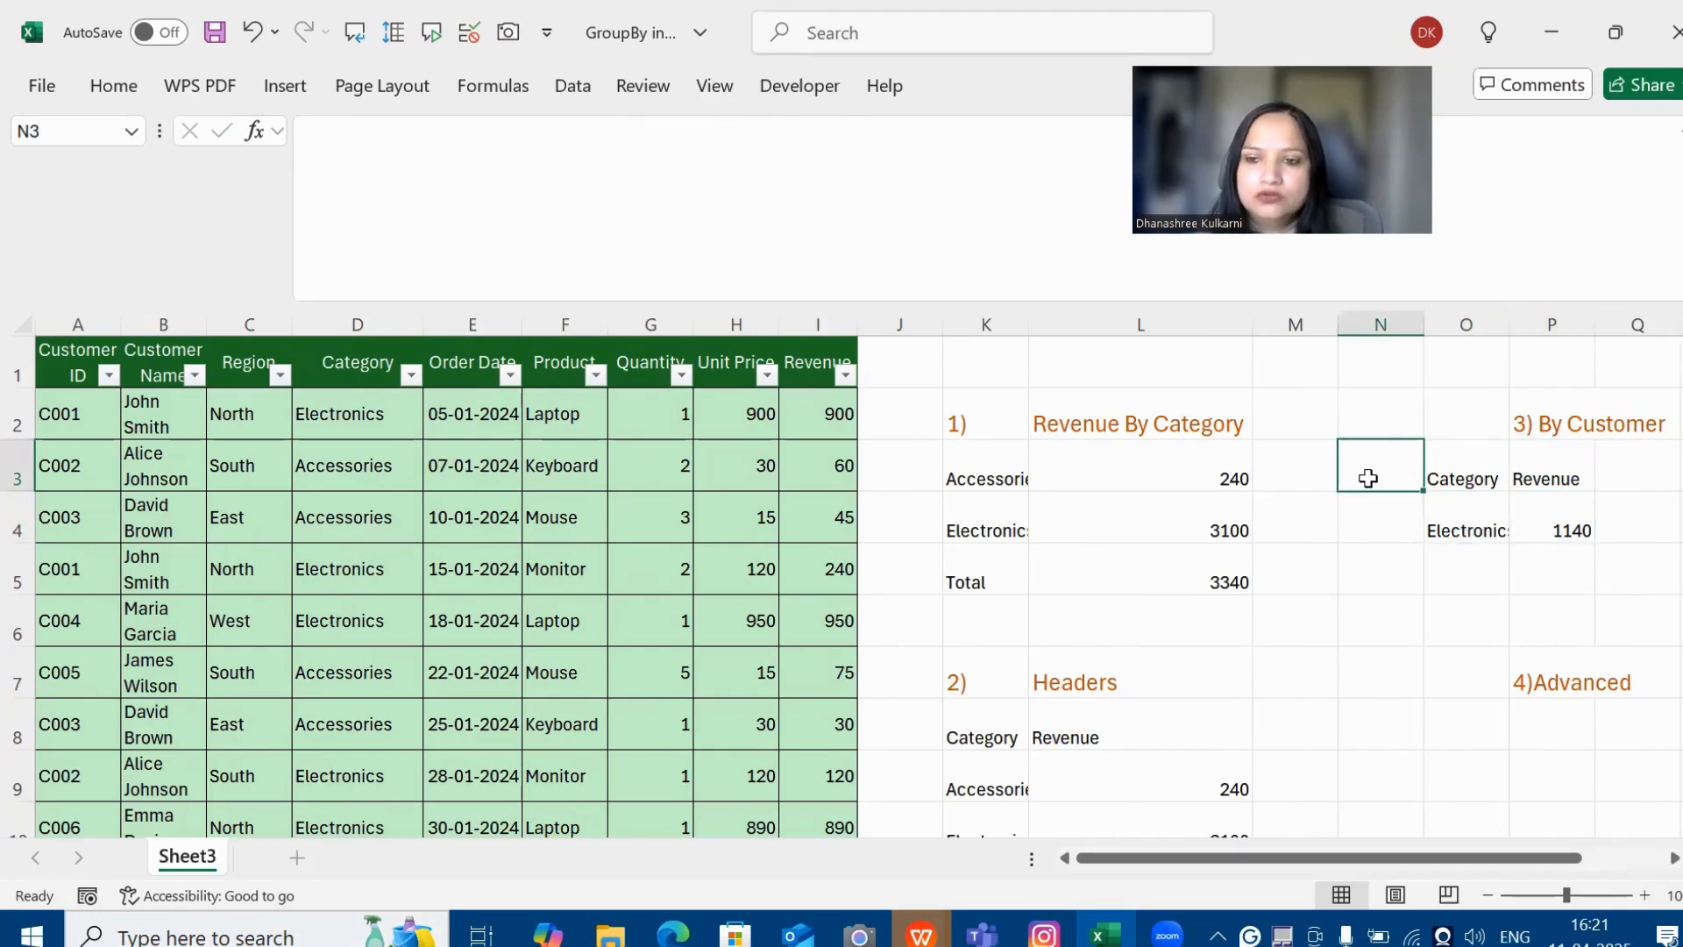
key(Right)
key(Right)
key(Right)
key(Right)
key(Right)
key(Right)
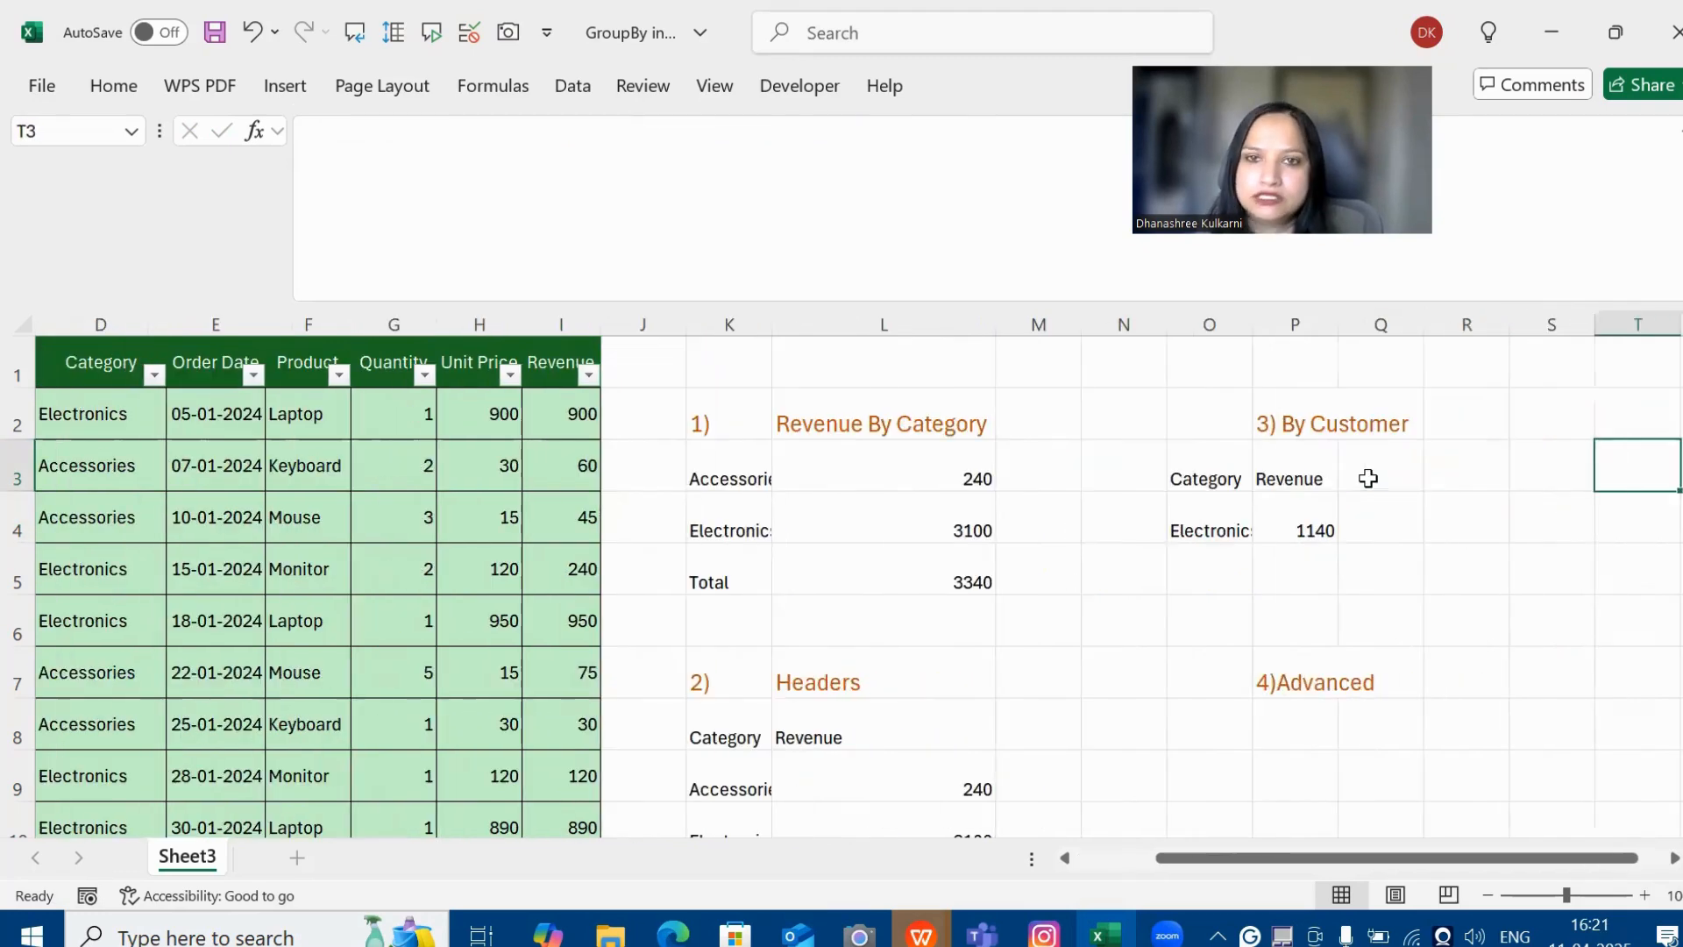
Step: Remove the customer name filter from the O3 GROUPBY formula and set sort_order to 2 to sort by revenue ascending
click(1213, 485)
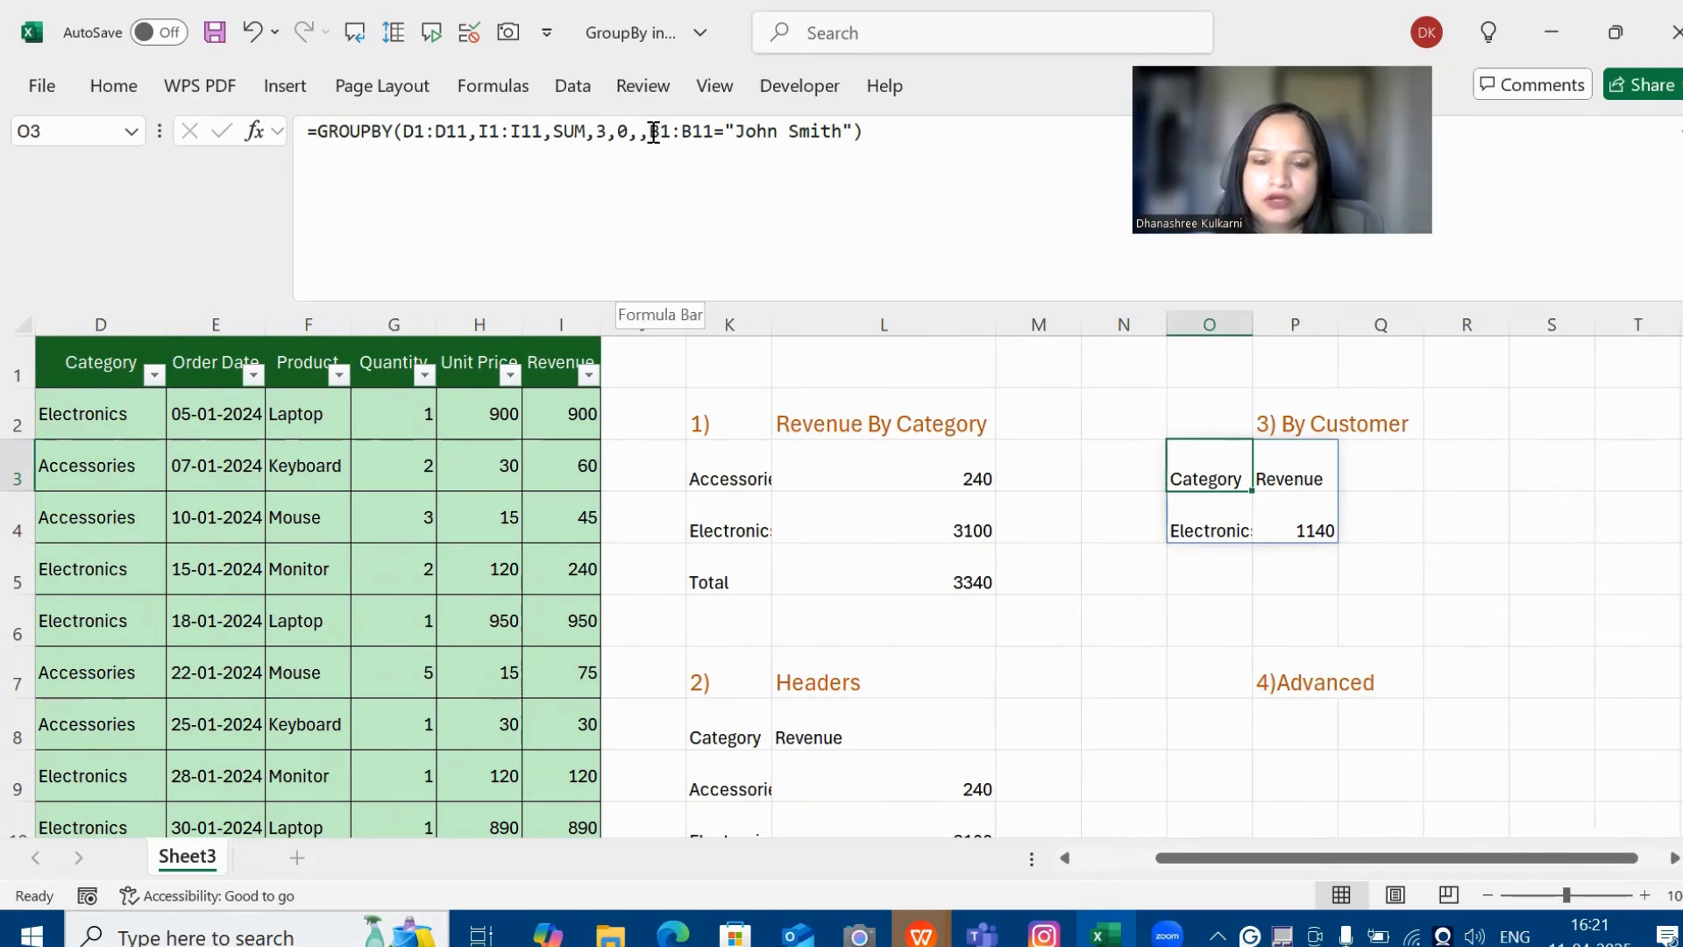
drag(653, 132, 839, 141)
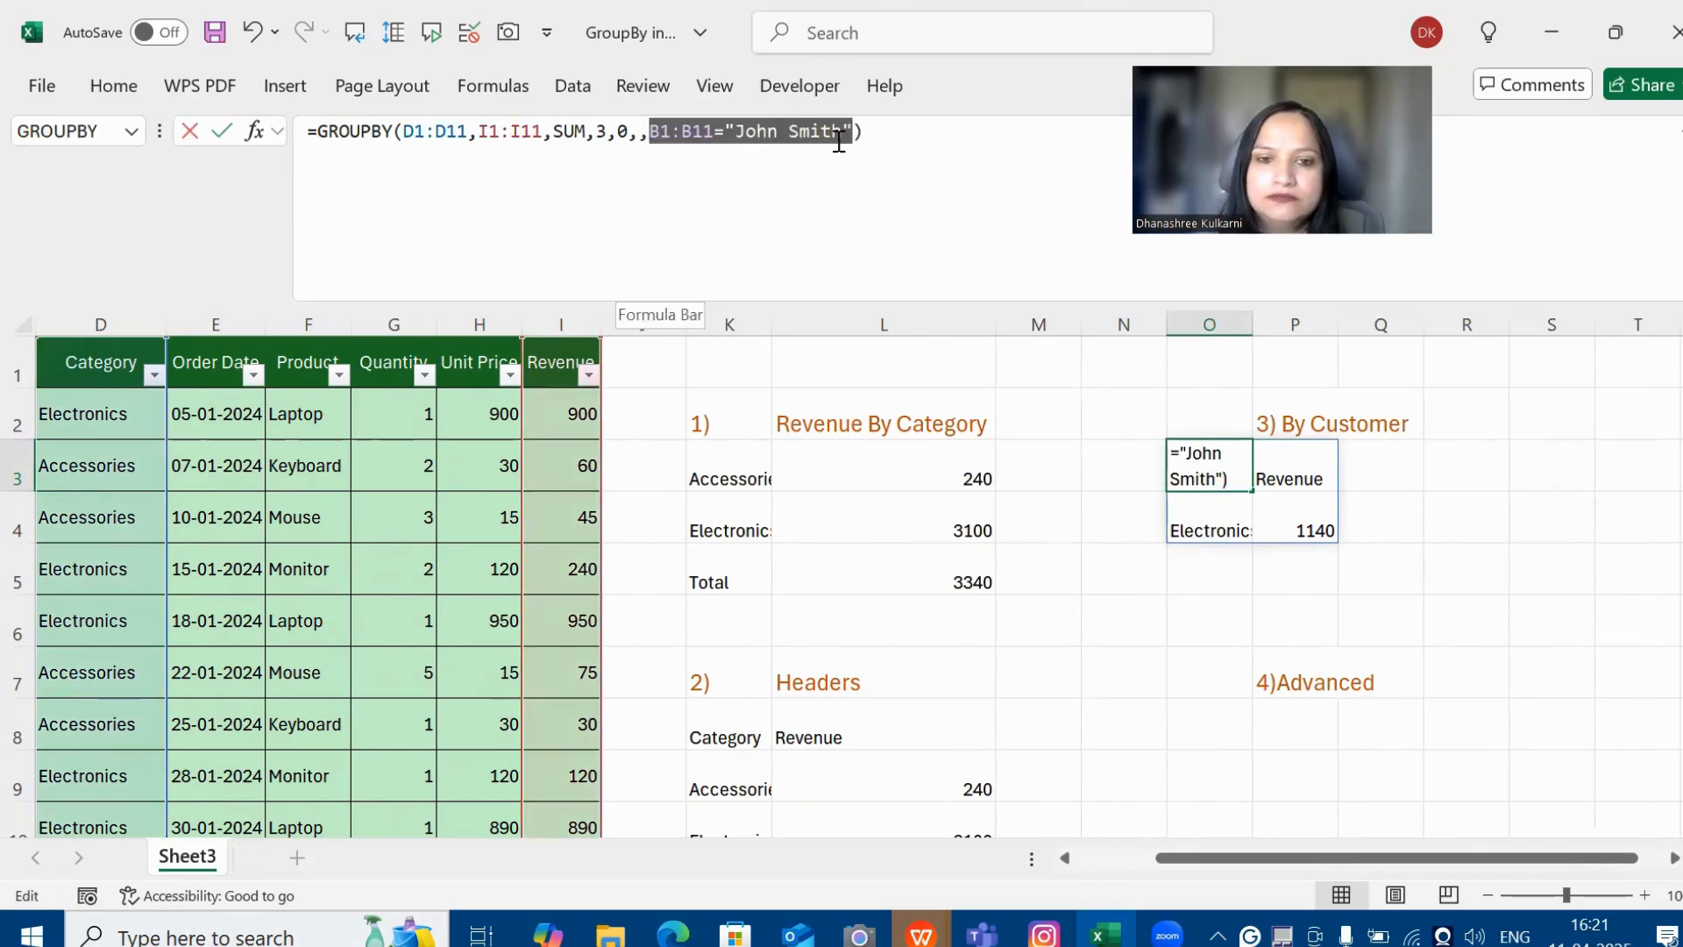
key(BackSpace)
key(BackSpace)
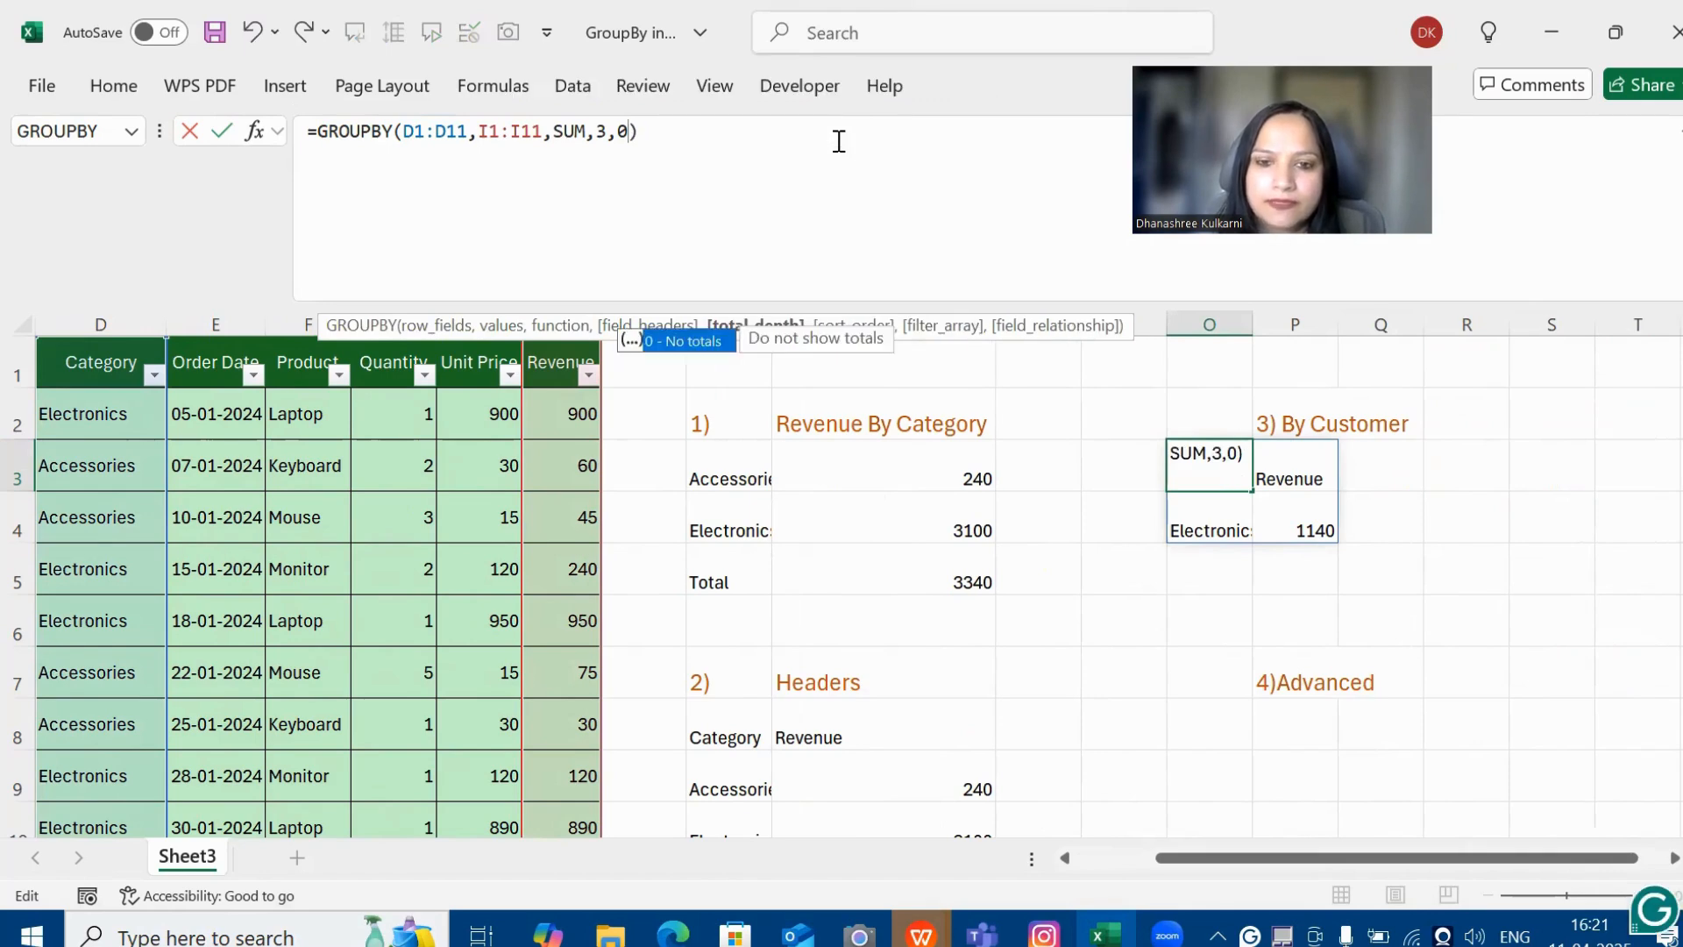
text(,)
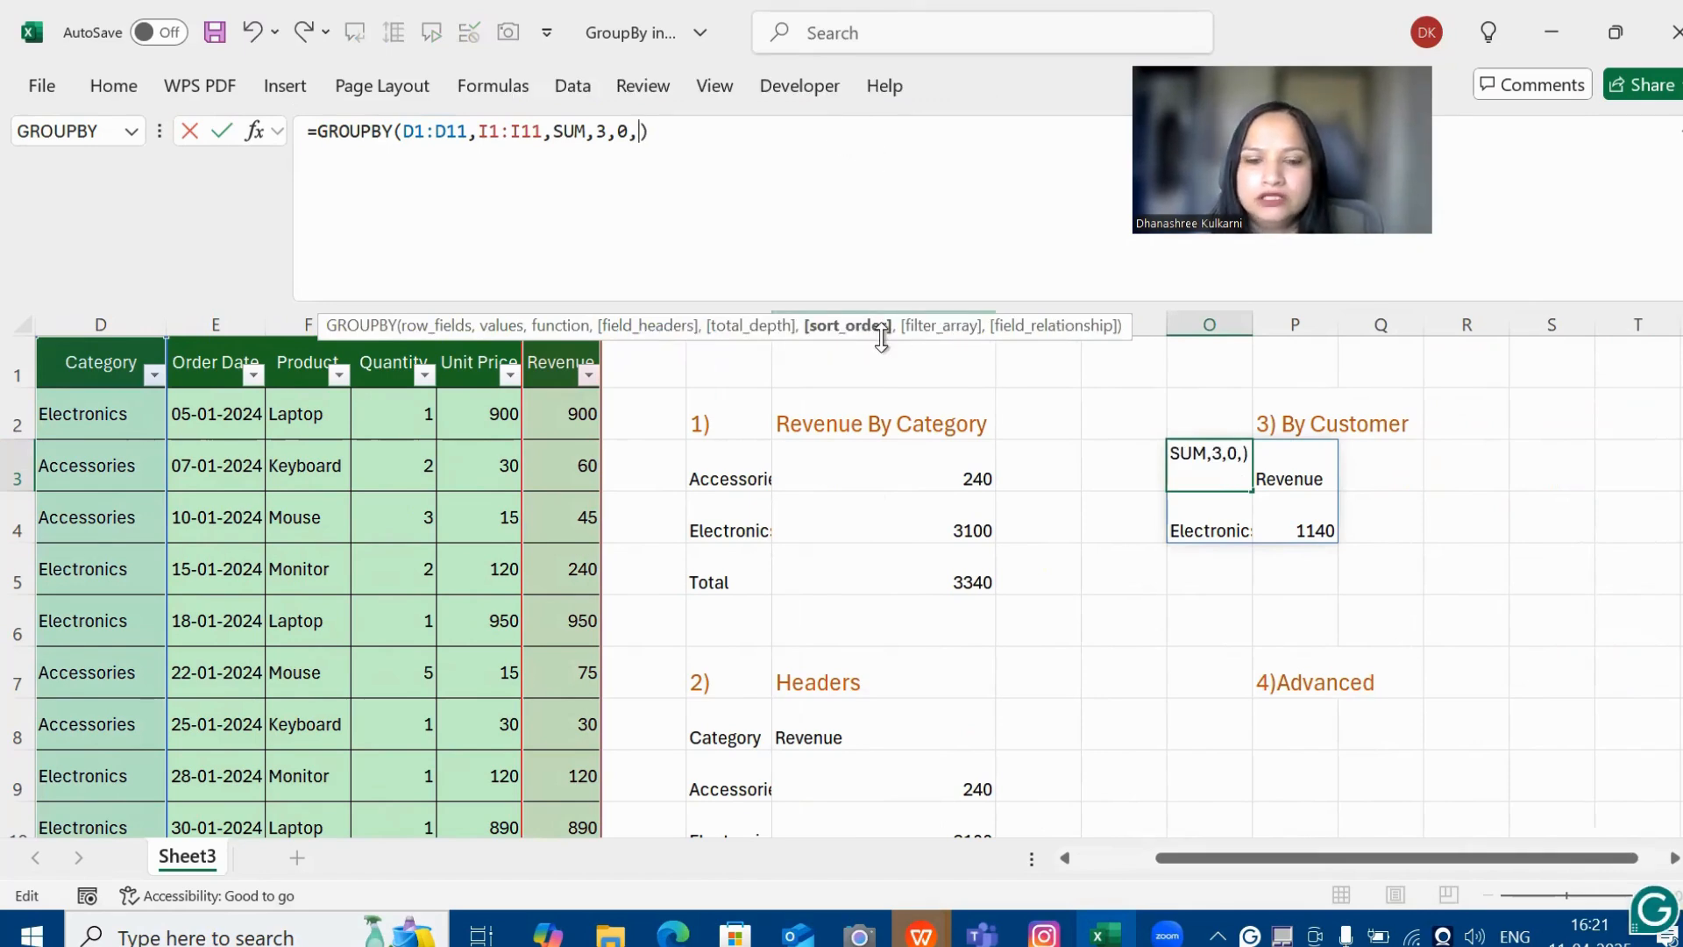
text(1)
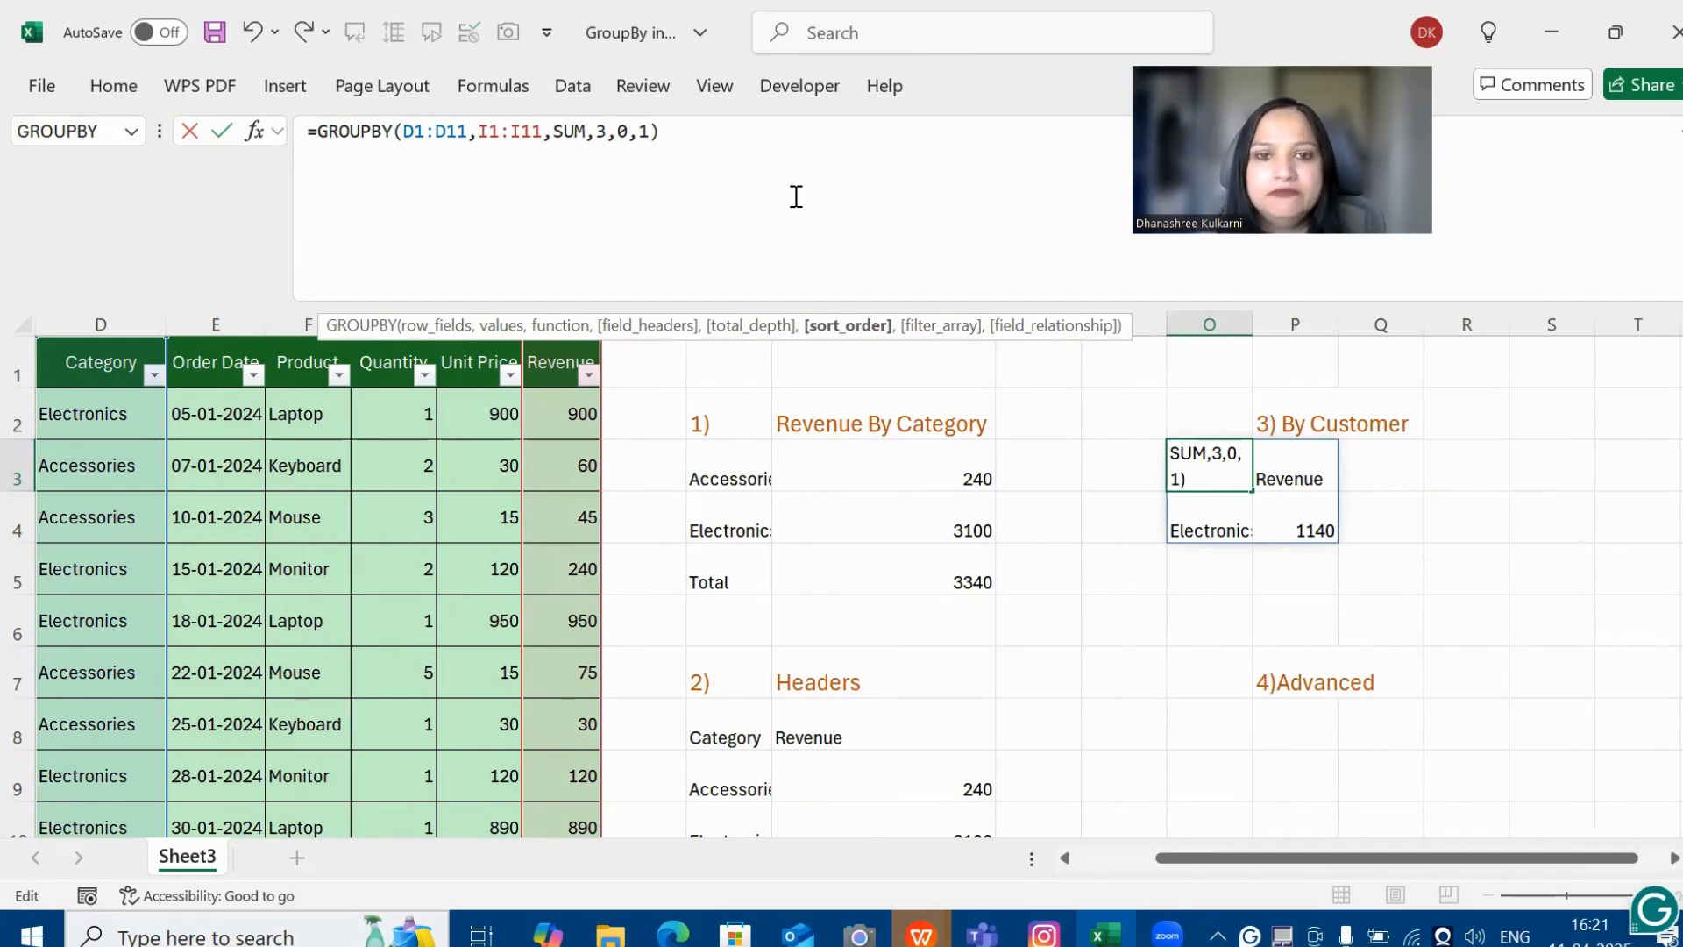
key(BackSpace)
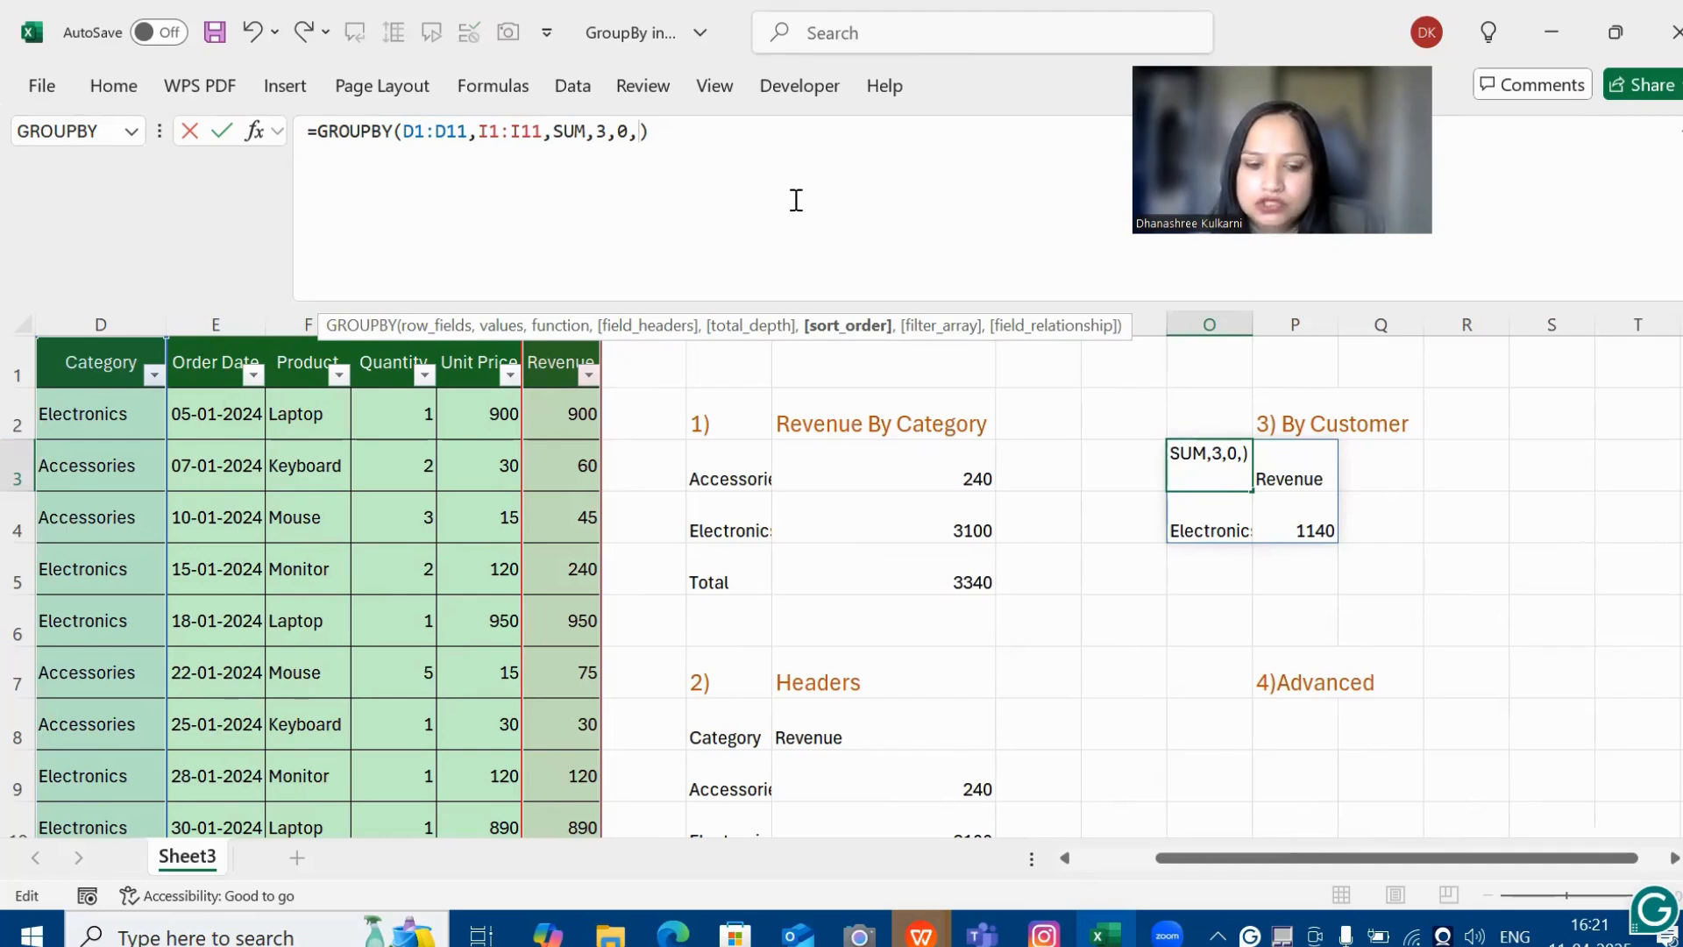
text(2)
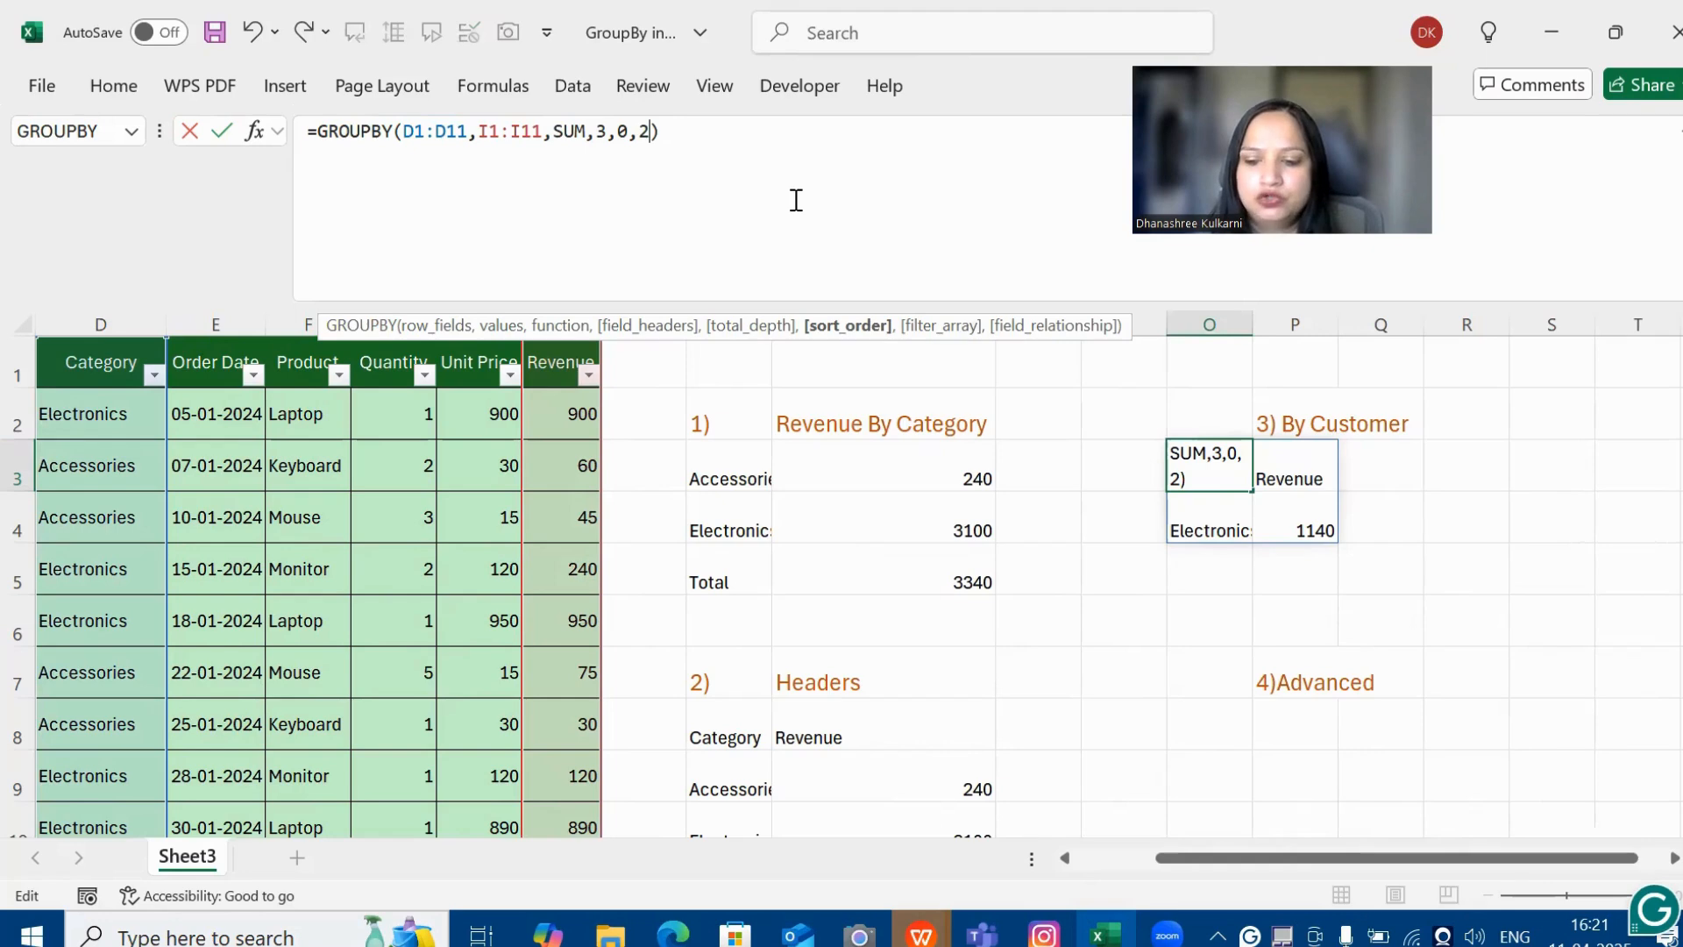
key(Return)
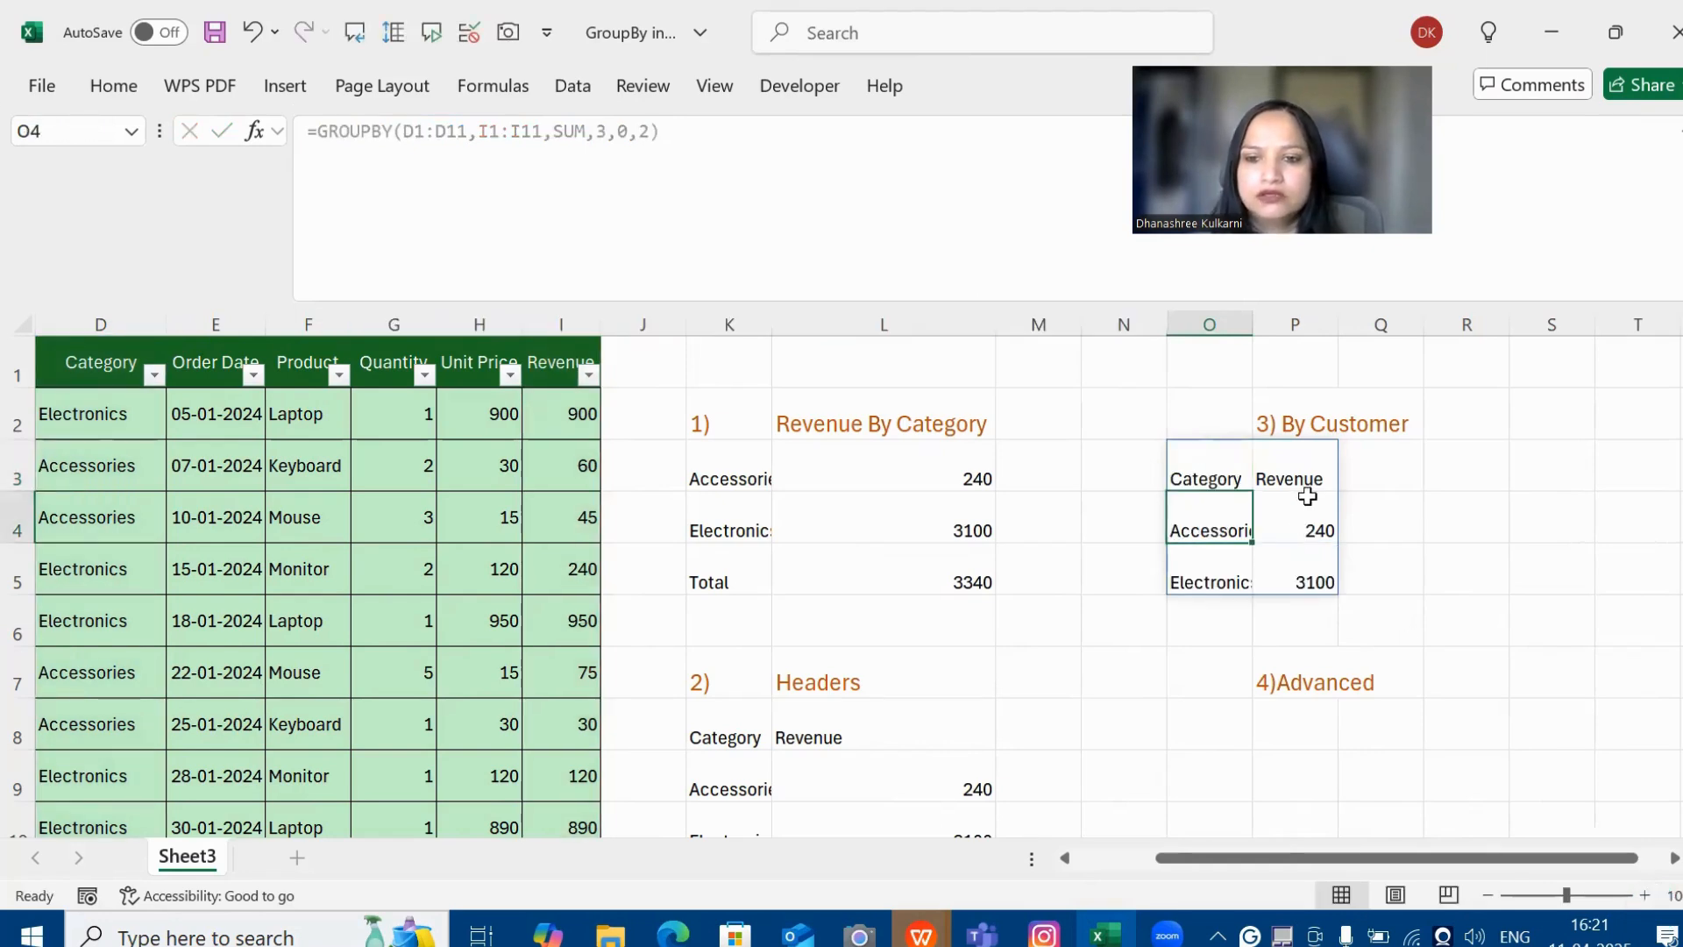
Step: Change sort_order in the O3 GROUPBY formula to -2 to sort the categories by revenue descending
click(1213, 470)
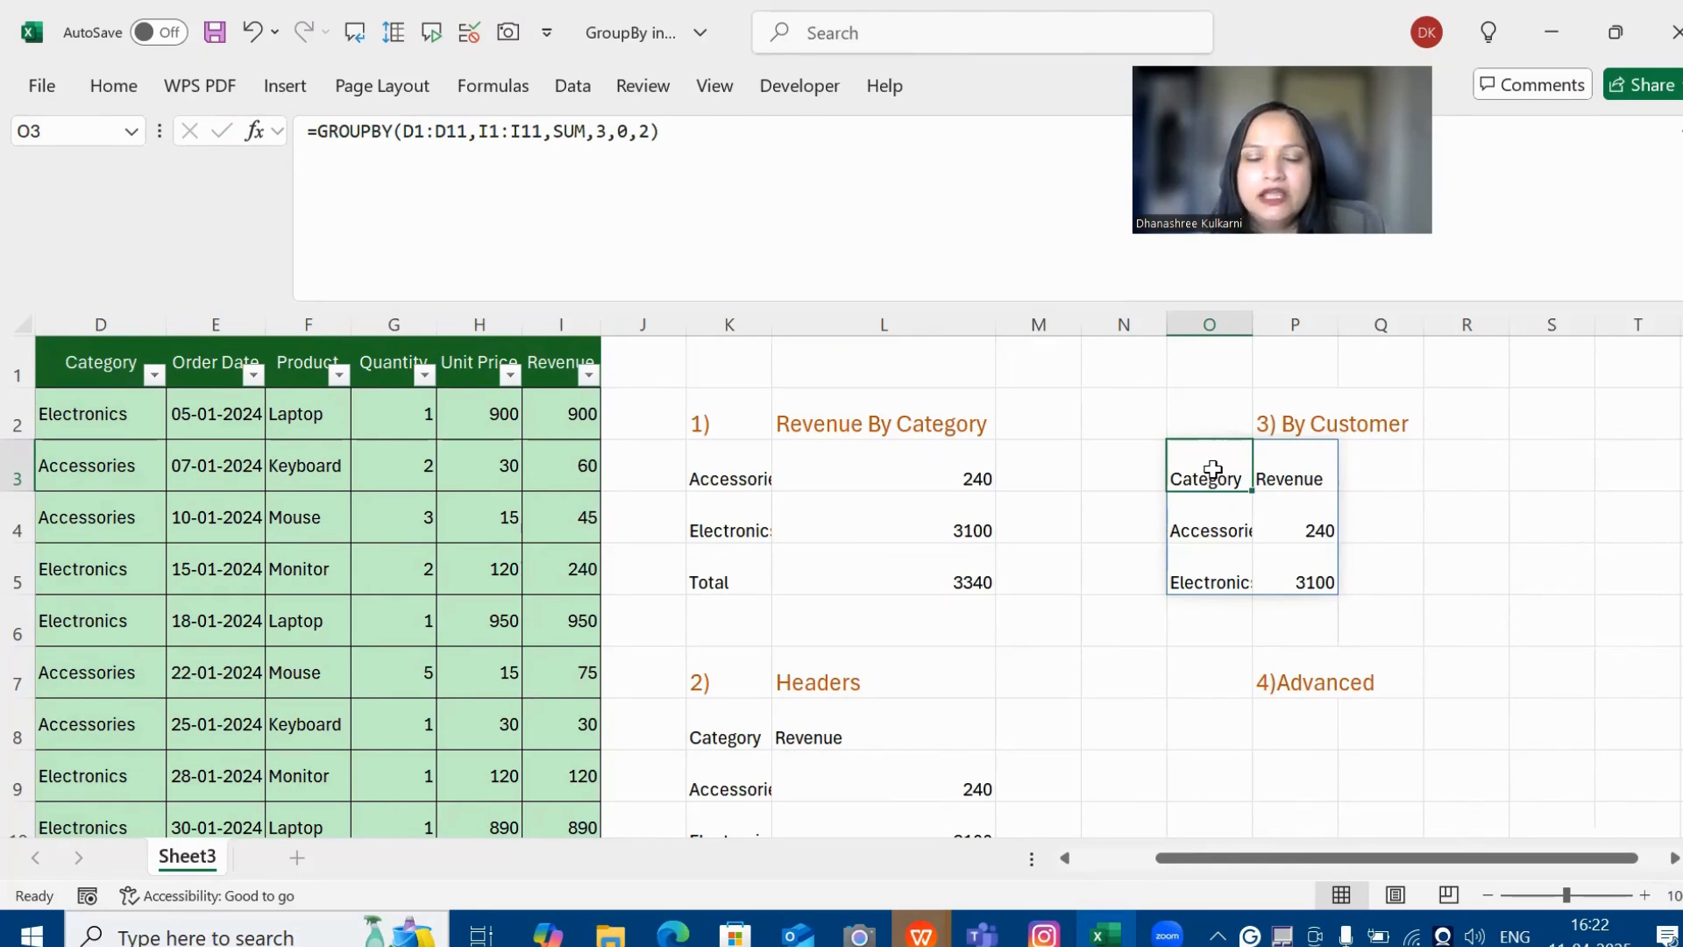
click(668, 201)
text(-)
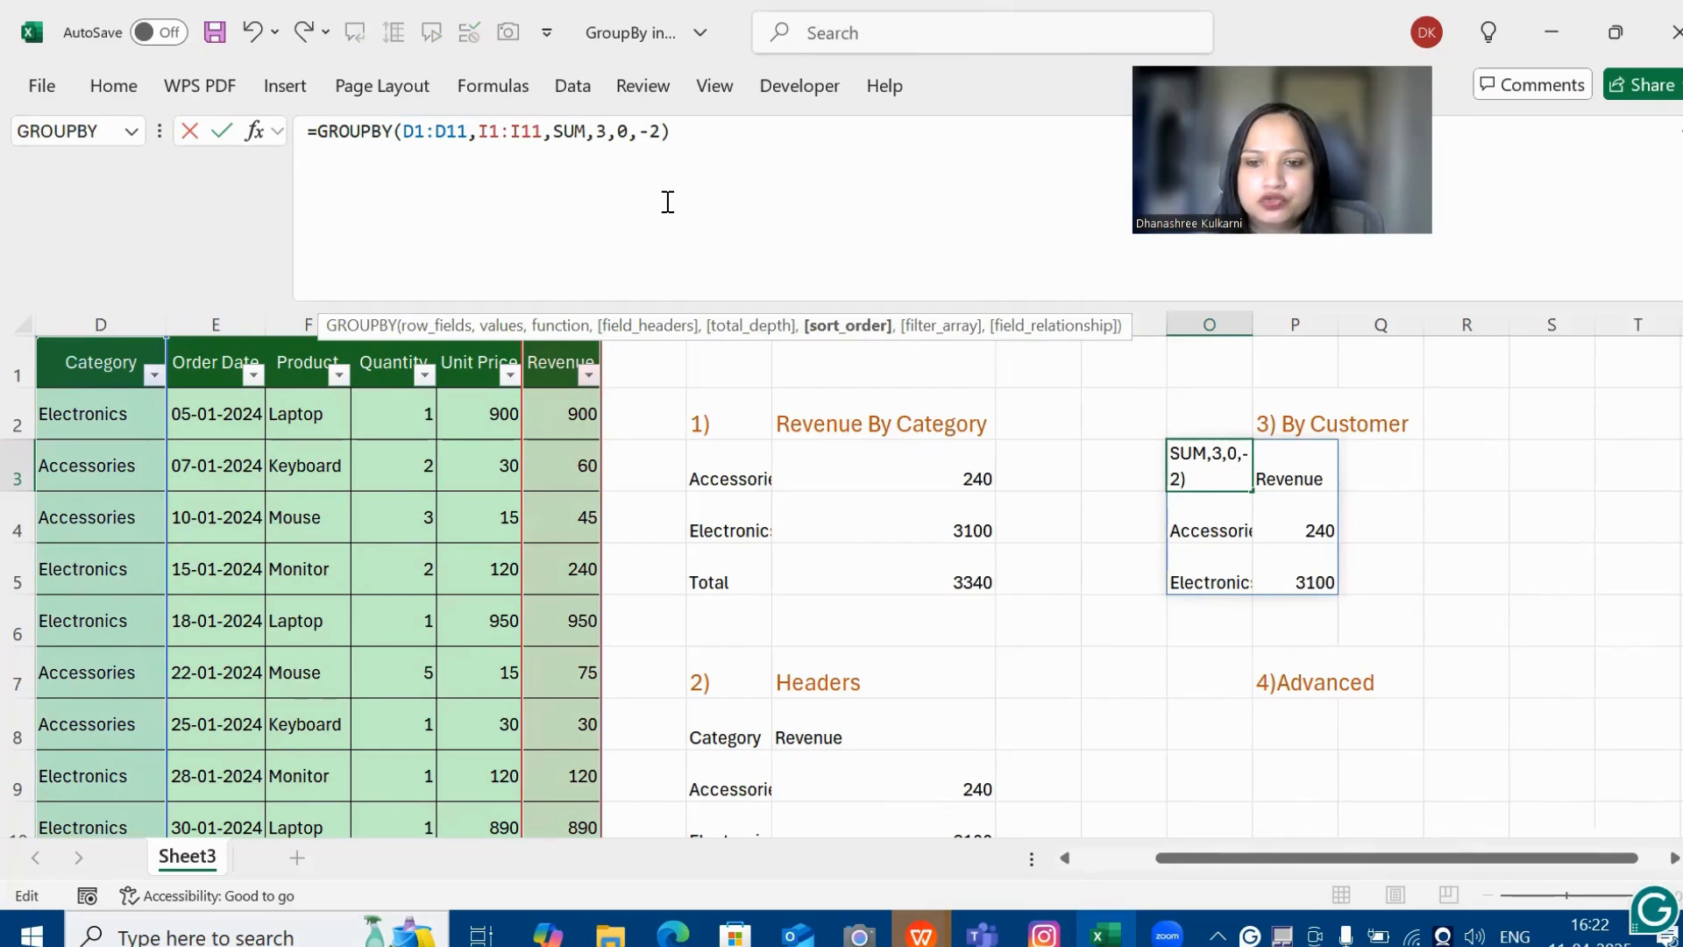
key(Return)
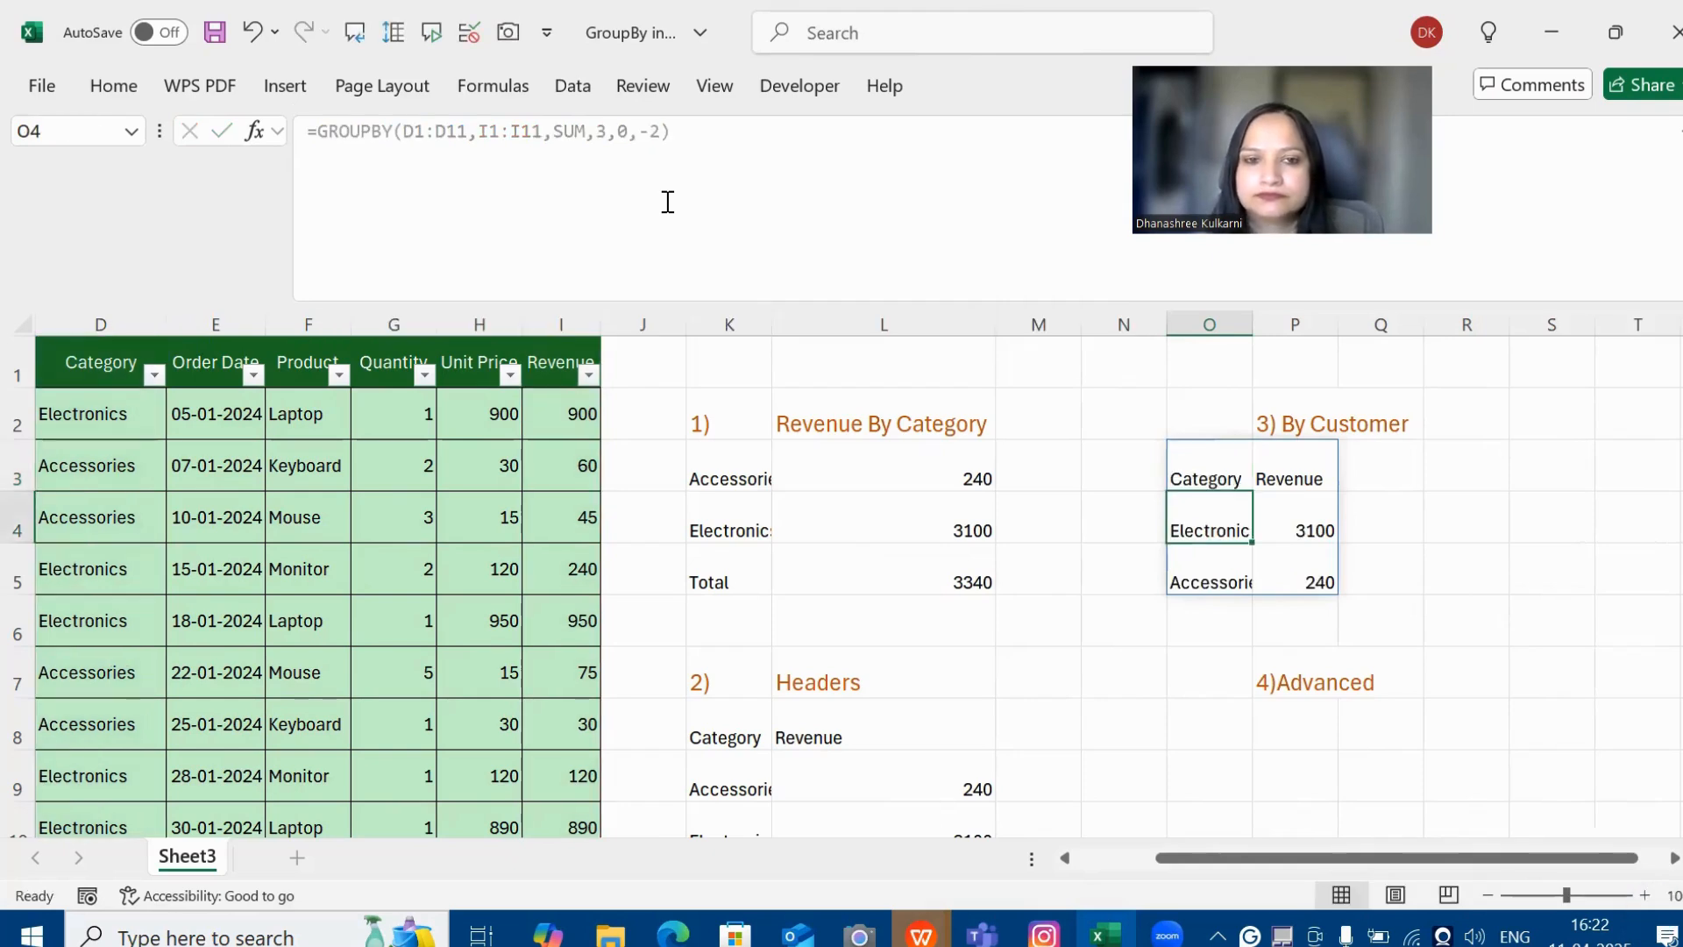
click(1211, 469)
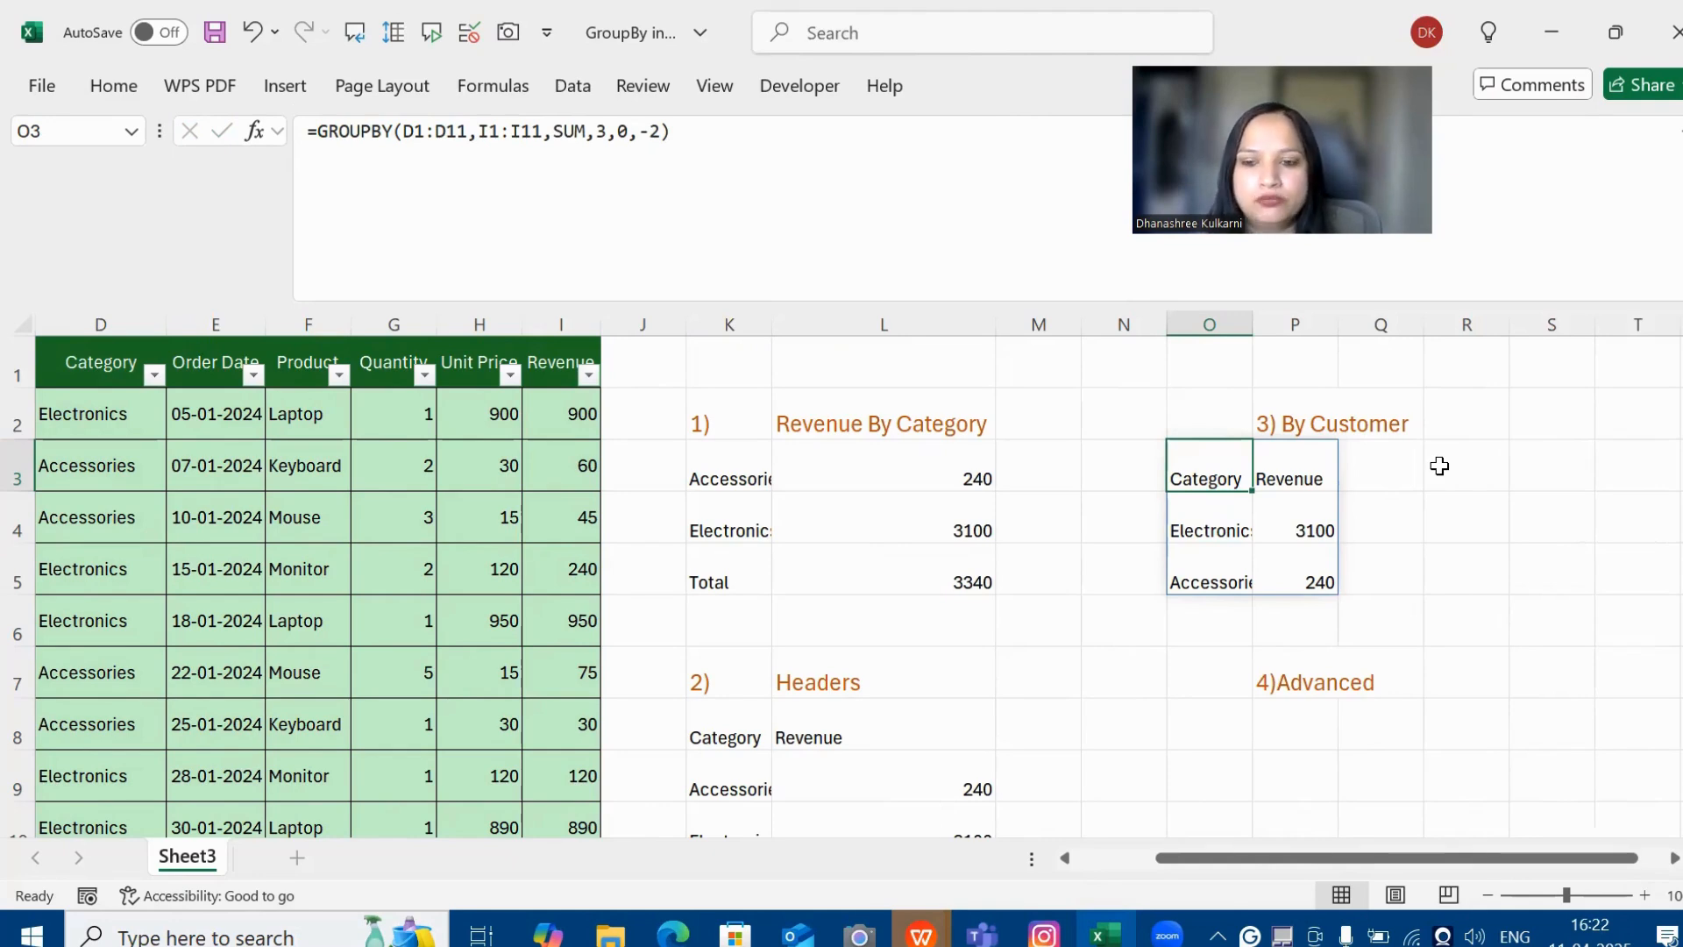
Step: Start a GROUPBY formula in O8 under the Advanced heading with the categories D2:D11 as row_fields
scroll(1218, 621, down, 1)
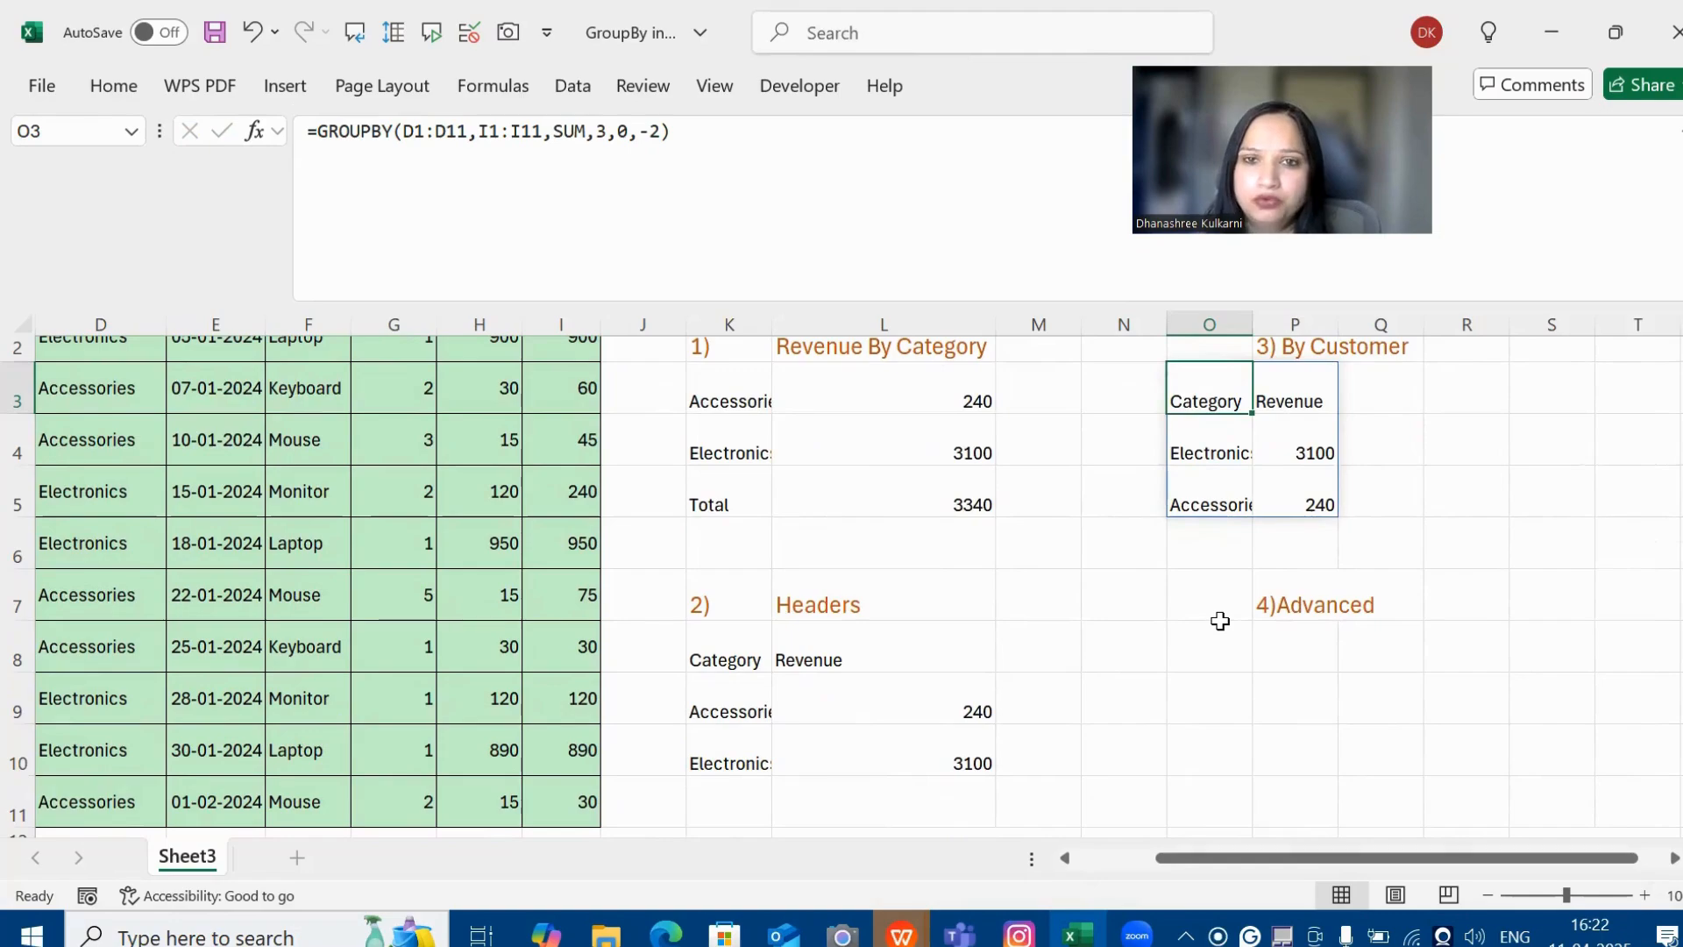
scroll(1220, 621, up, 1)
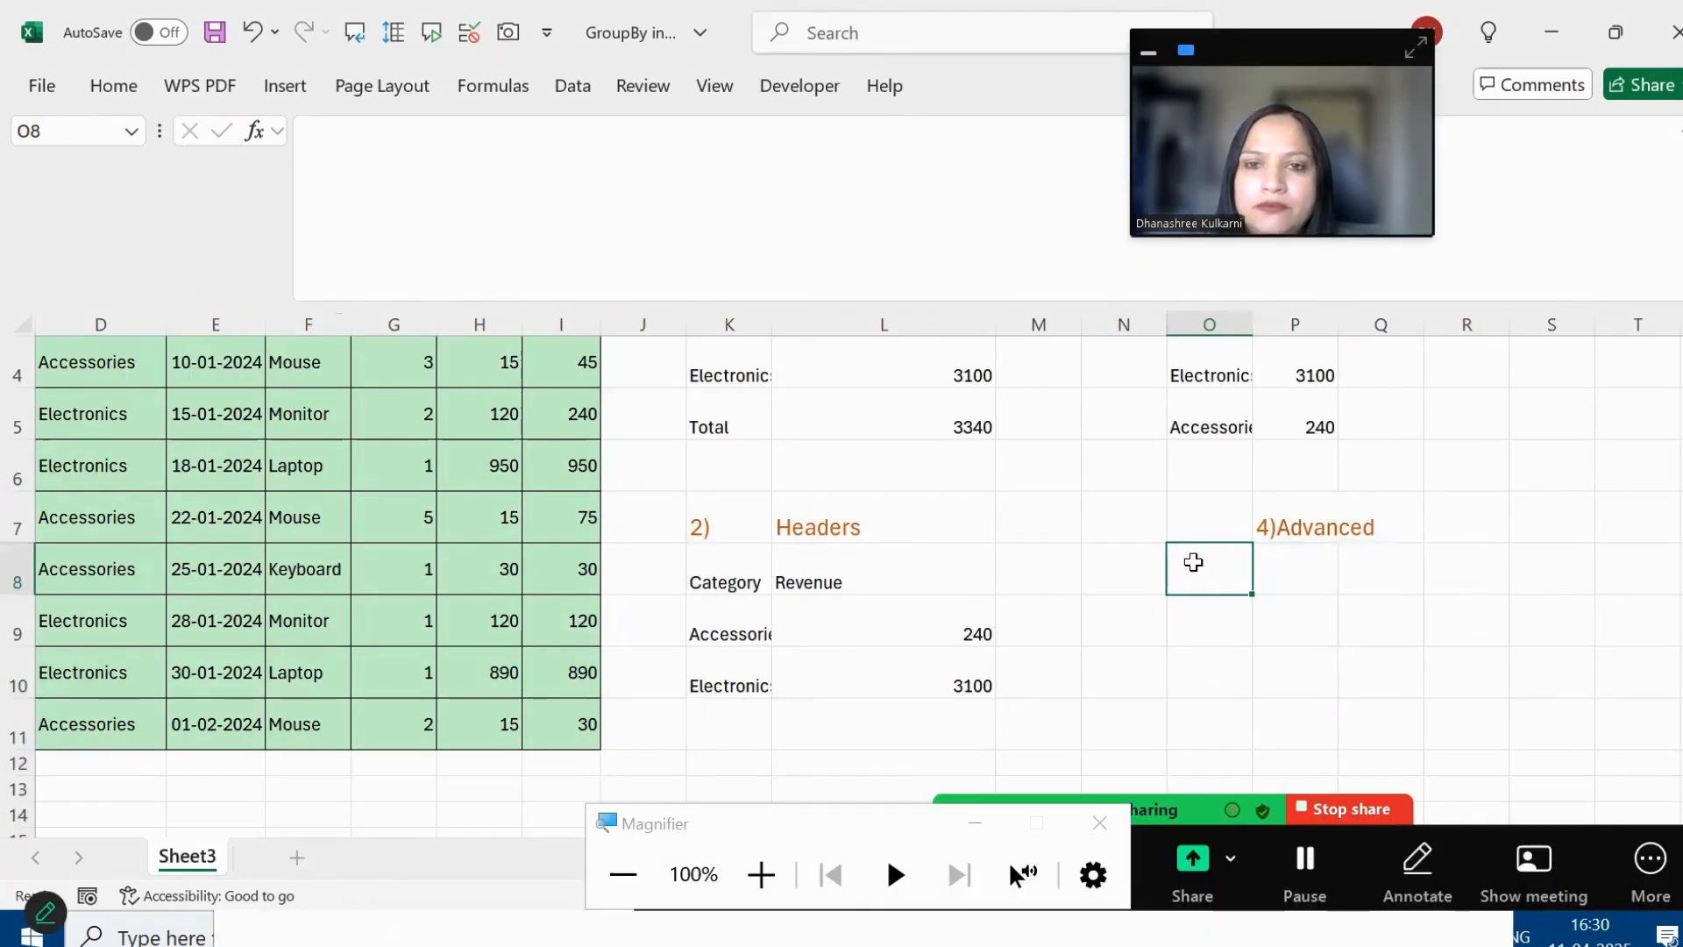
text(=)
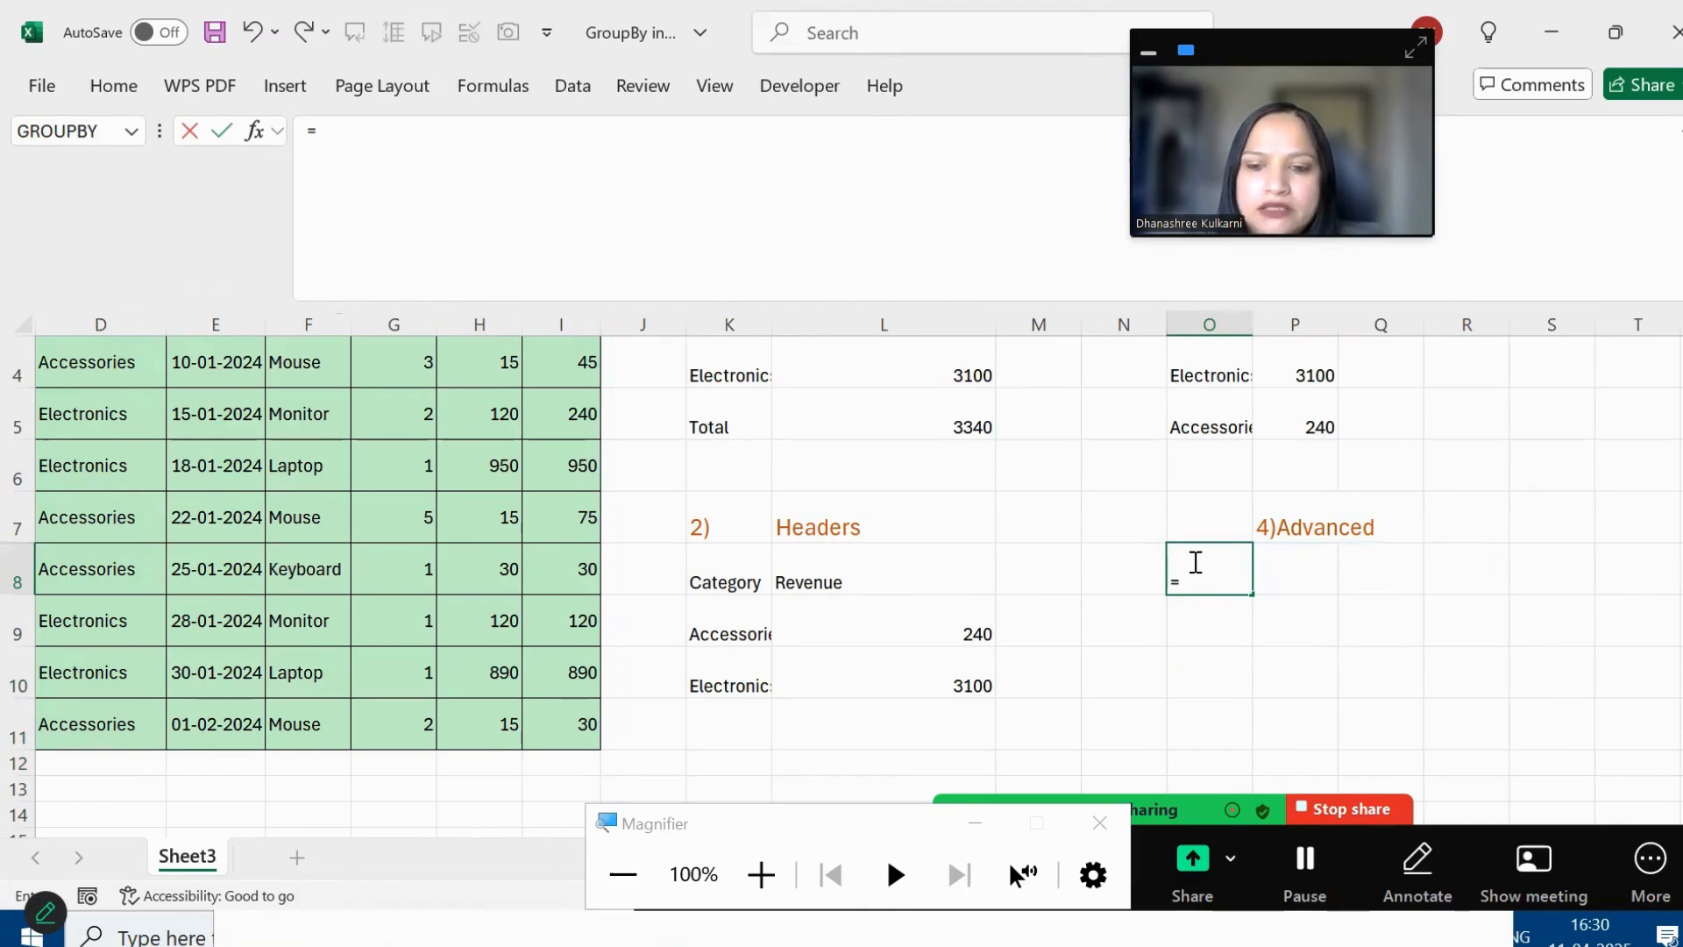
text(Grou)
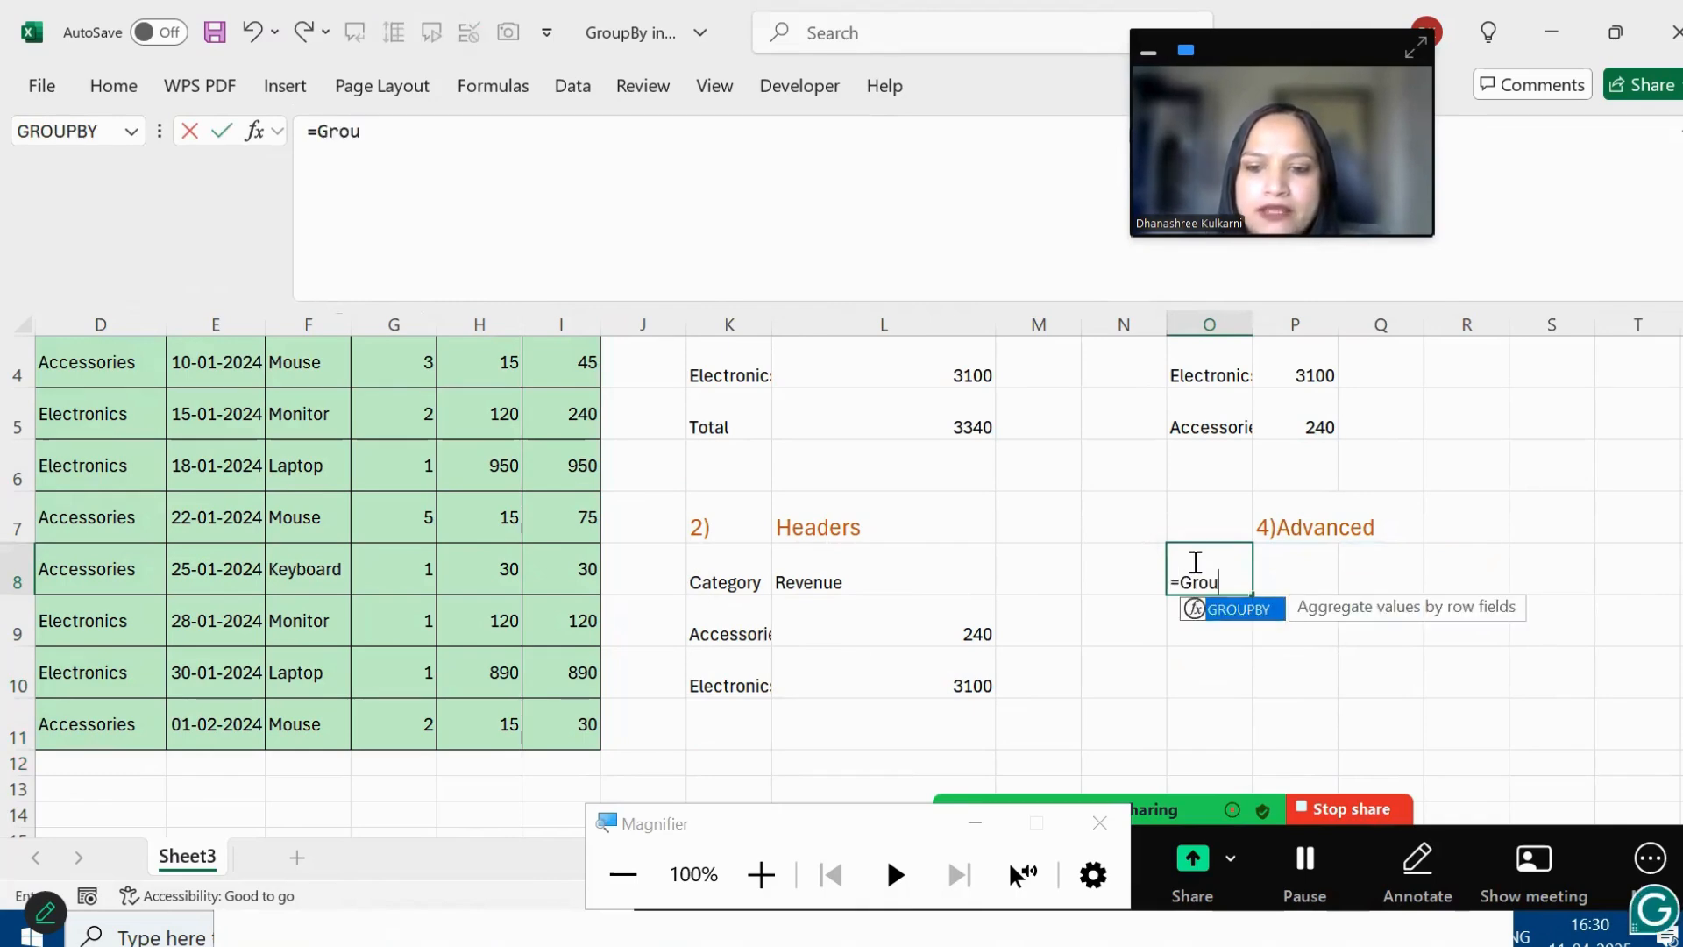
text(b)
text(p)
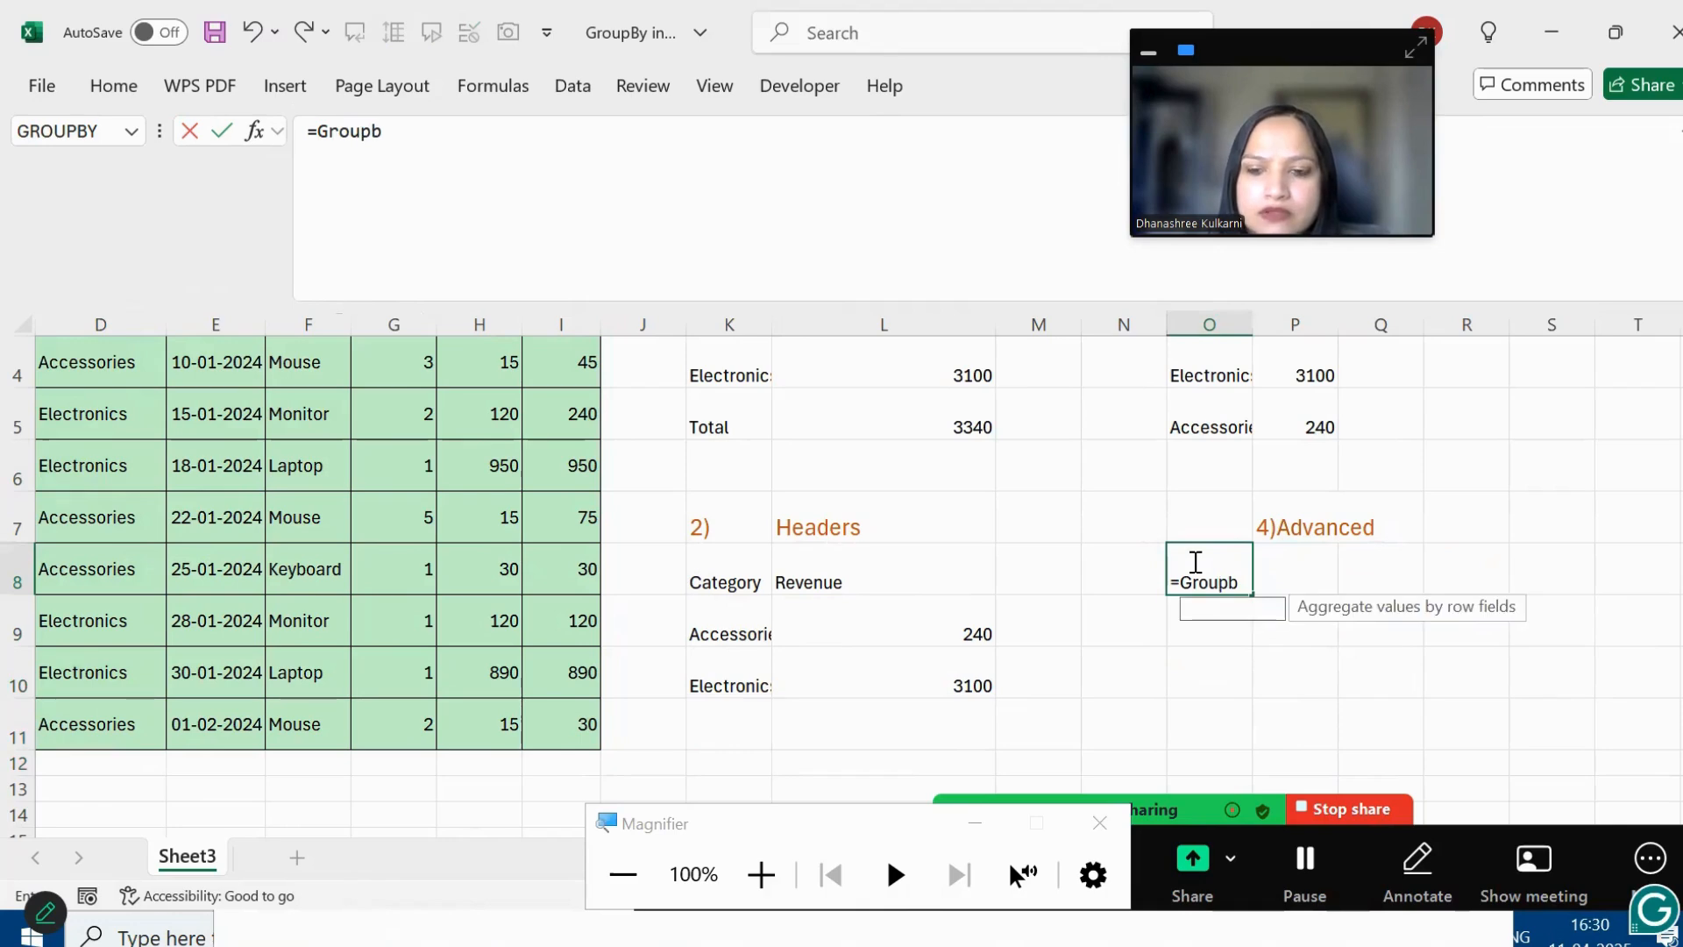
text(y()
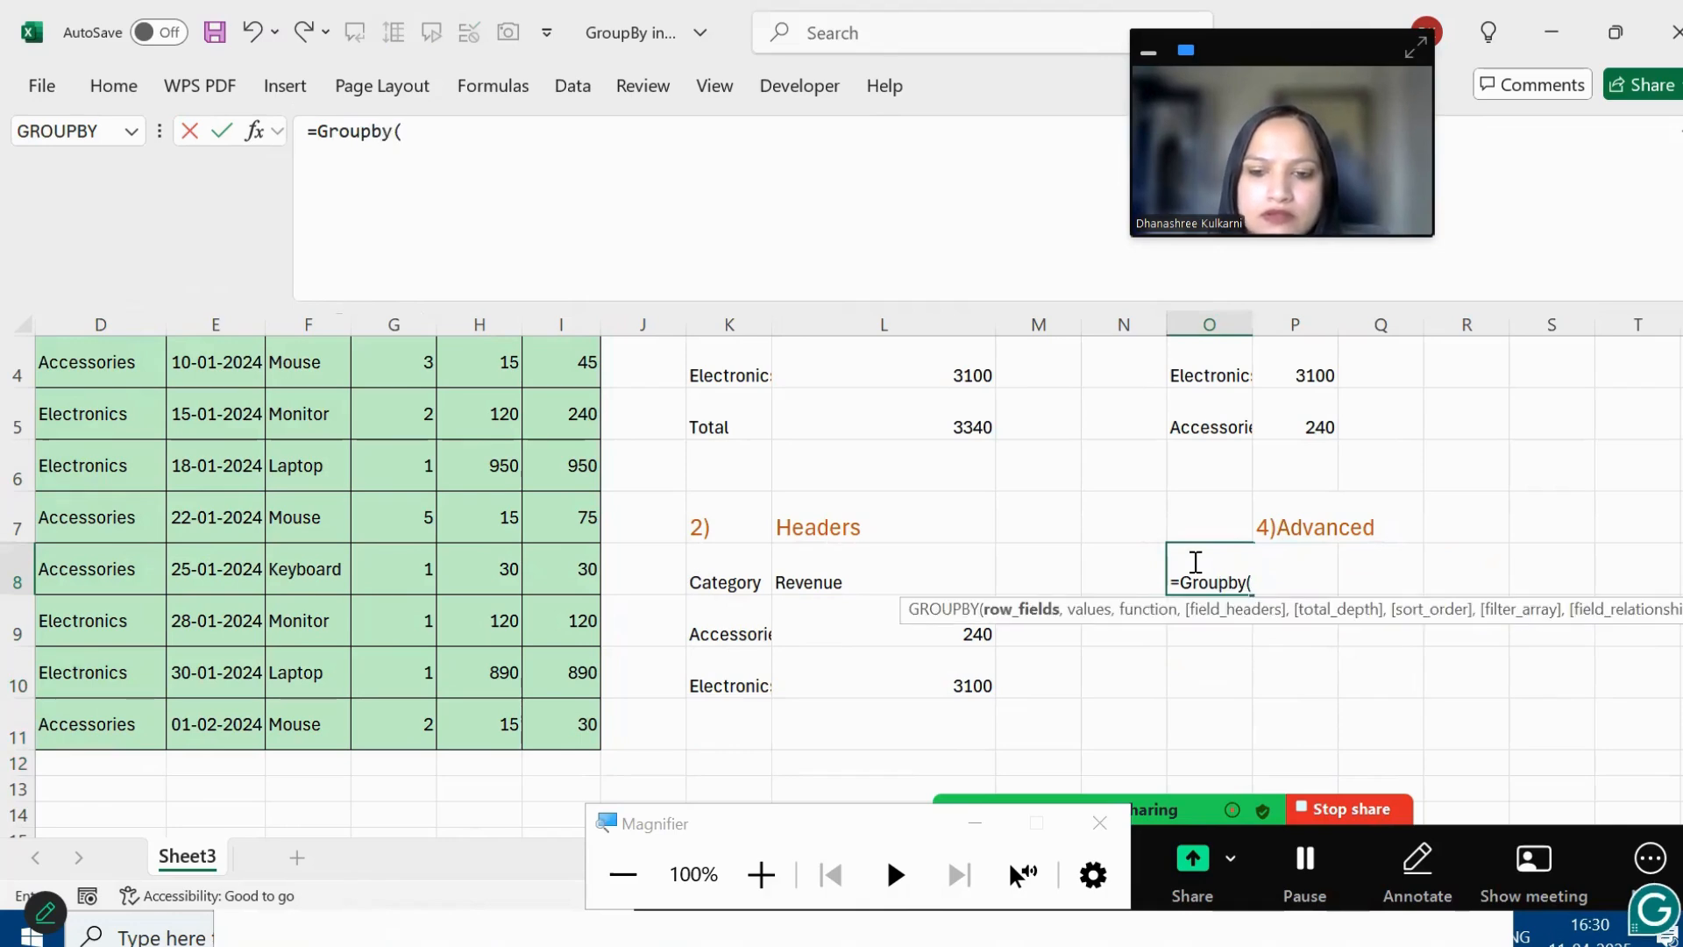
scroll(340, 533, up, 1)
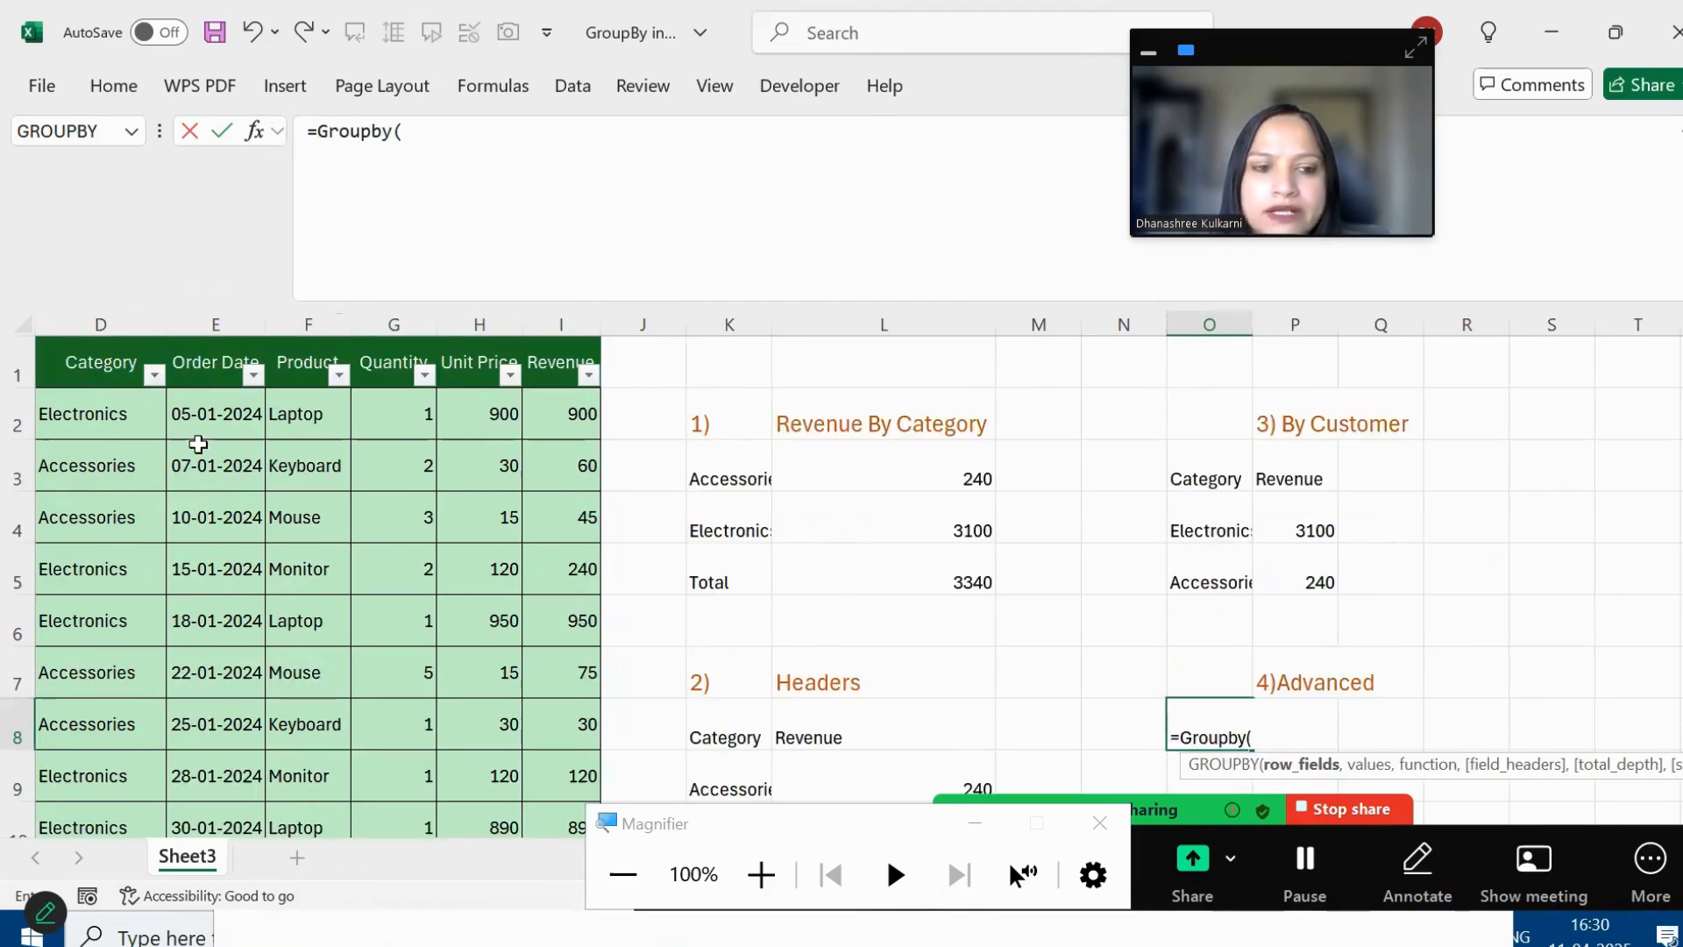
click(117, 403)
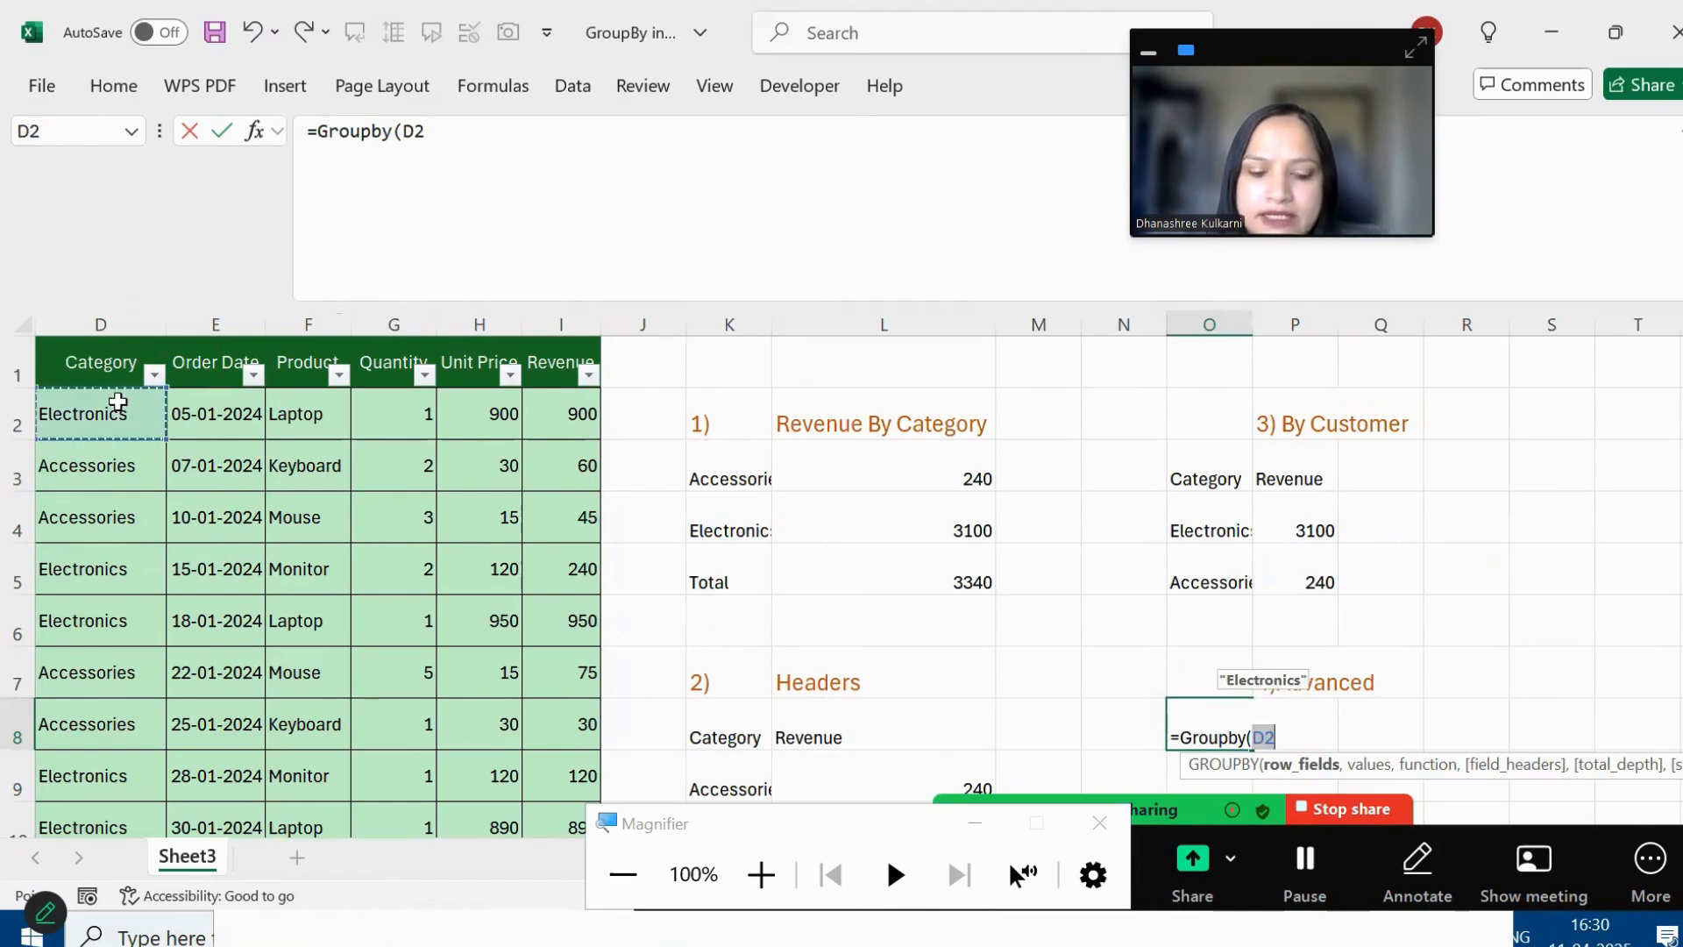
key(ctrl+shift+Down)
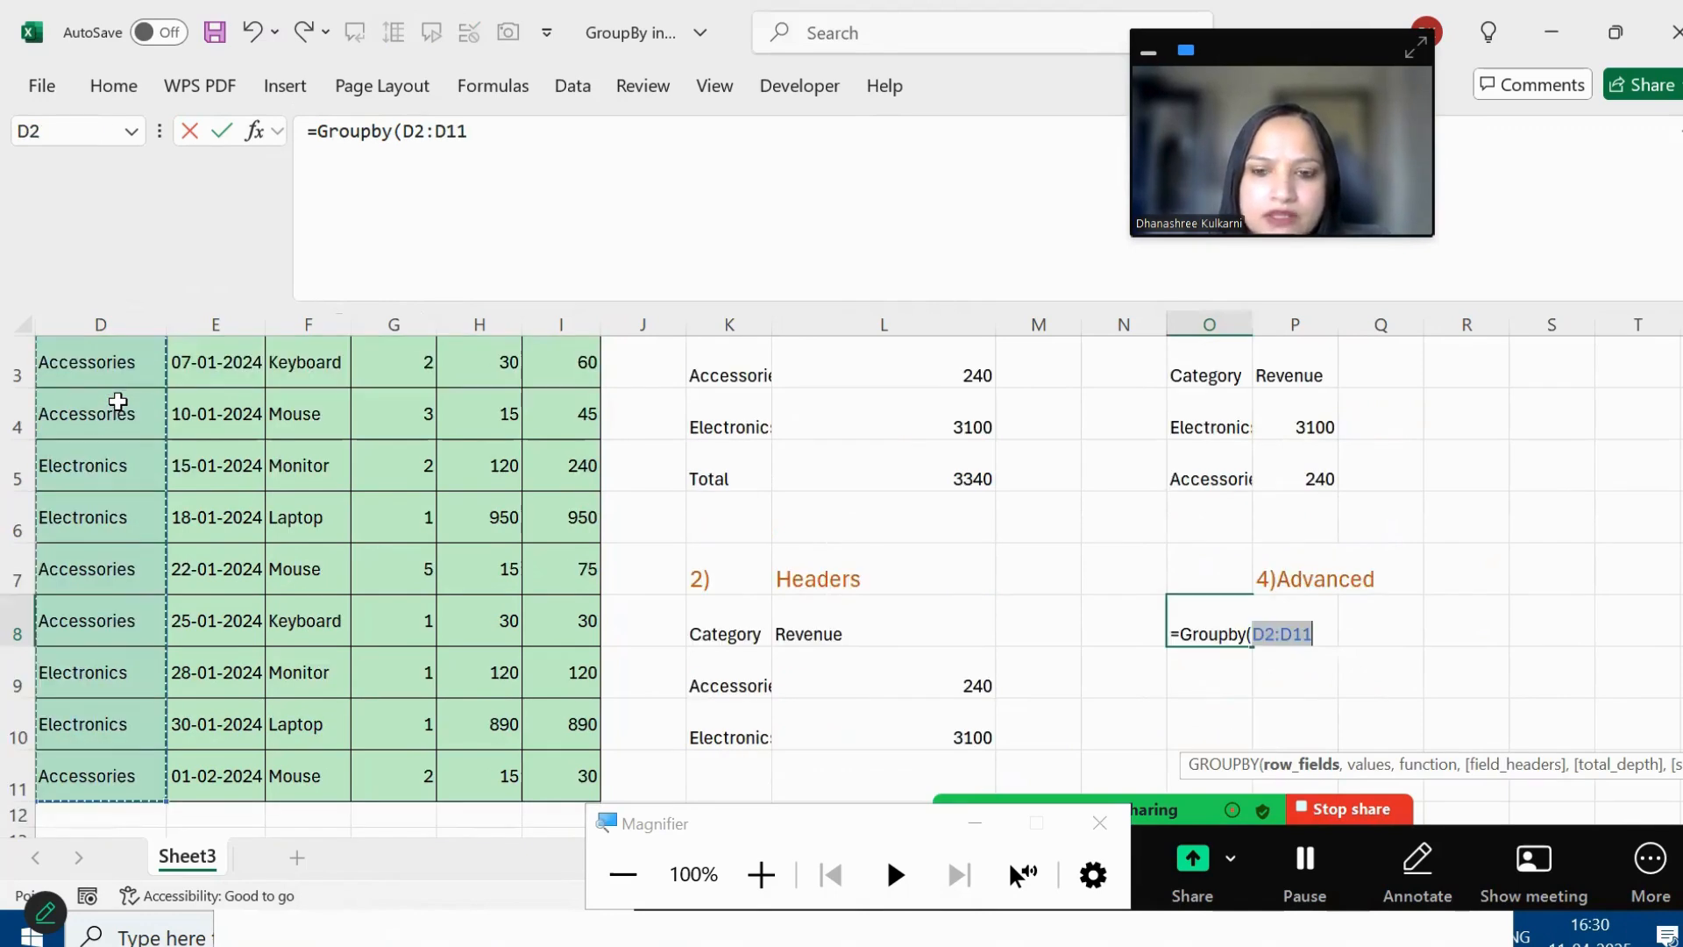
text(,)
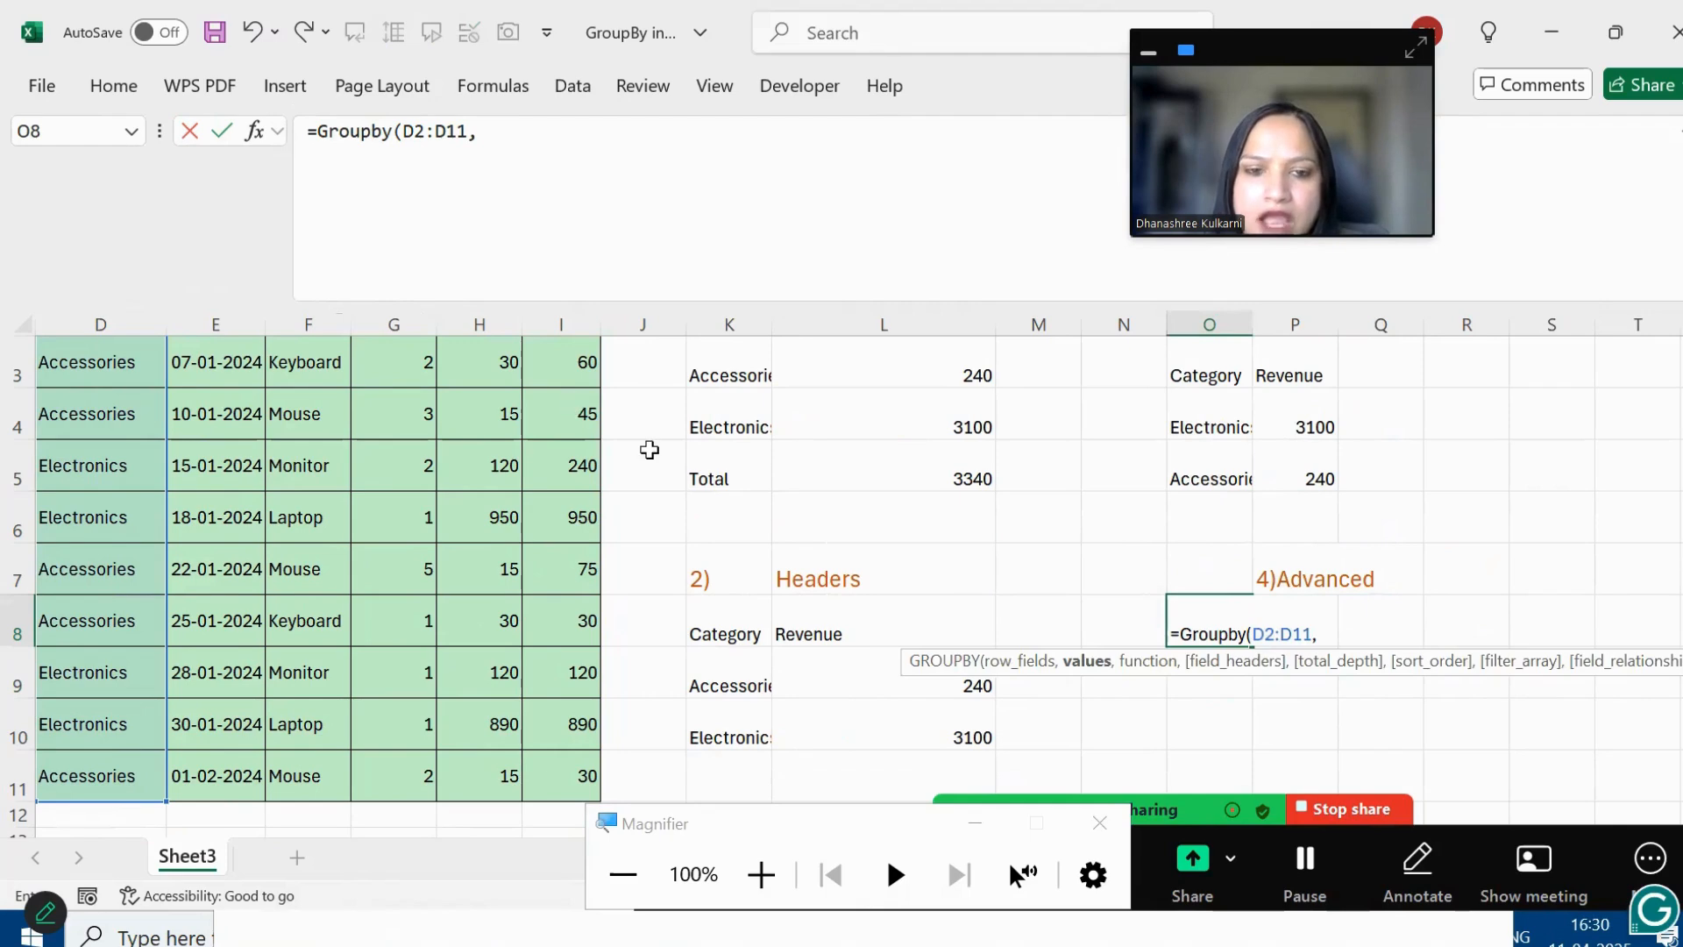
Step: Reference the revenue figures I2:I11 as the values argument of the O8 GROUPBY formula
scroll(585, 415, up, 1)
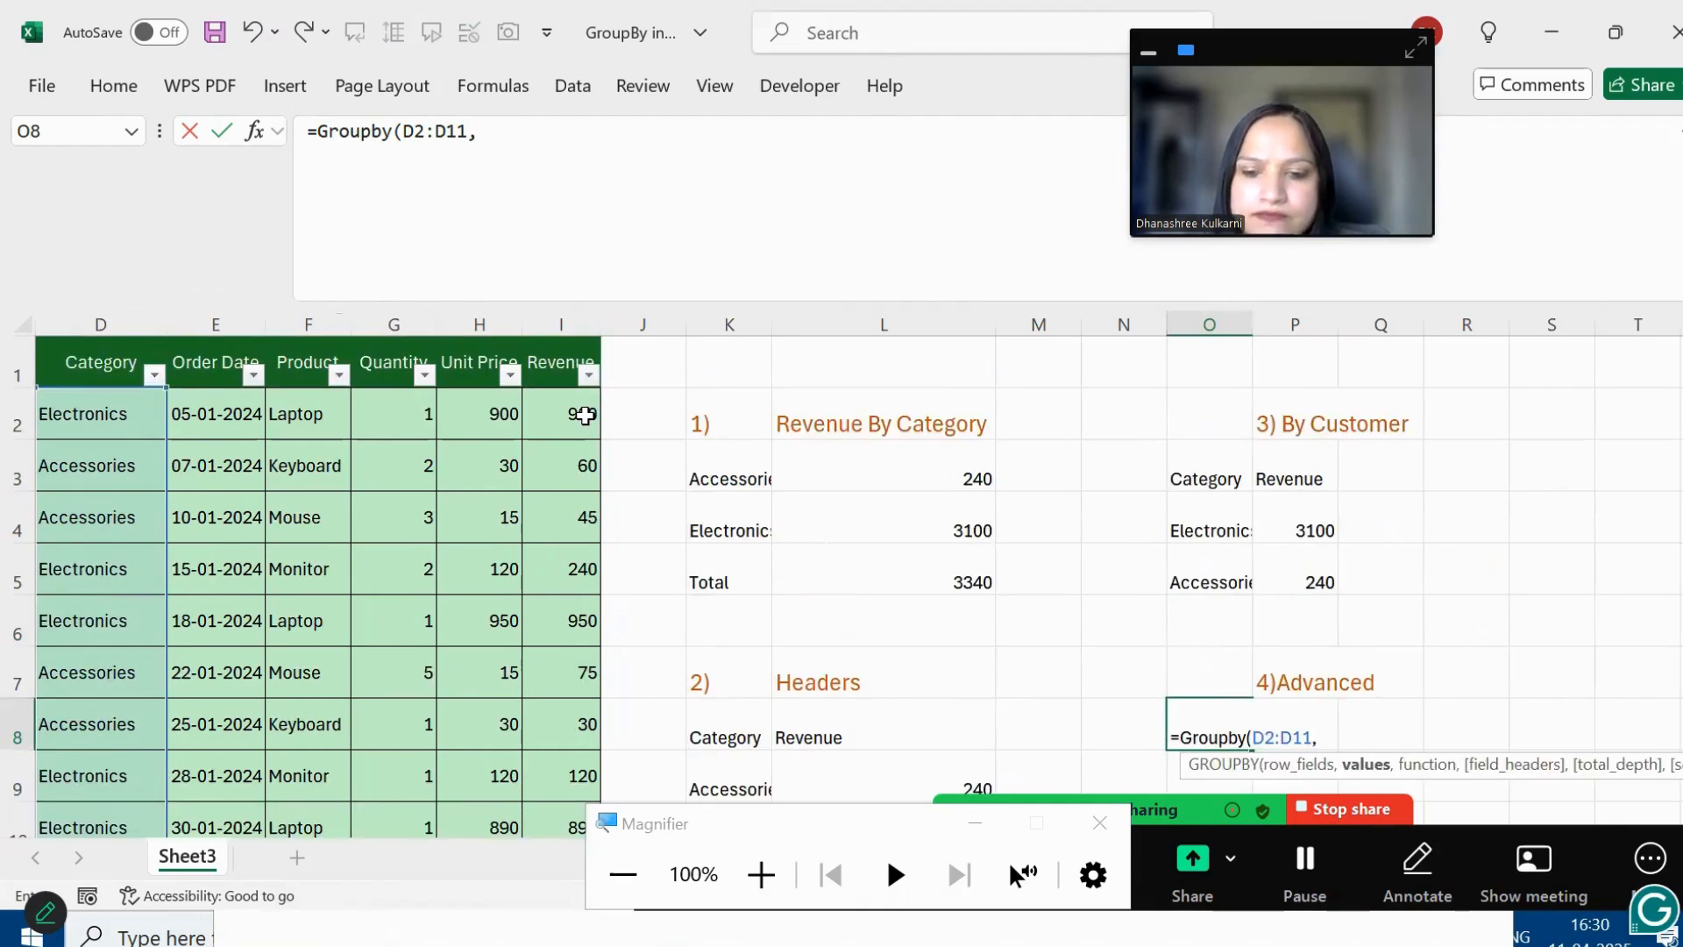
click(584, 416)
key(ctrl+shift+Down)
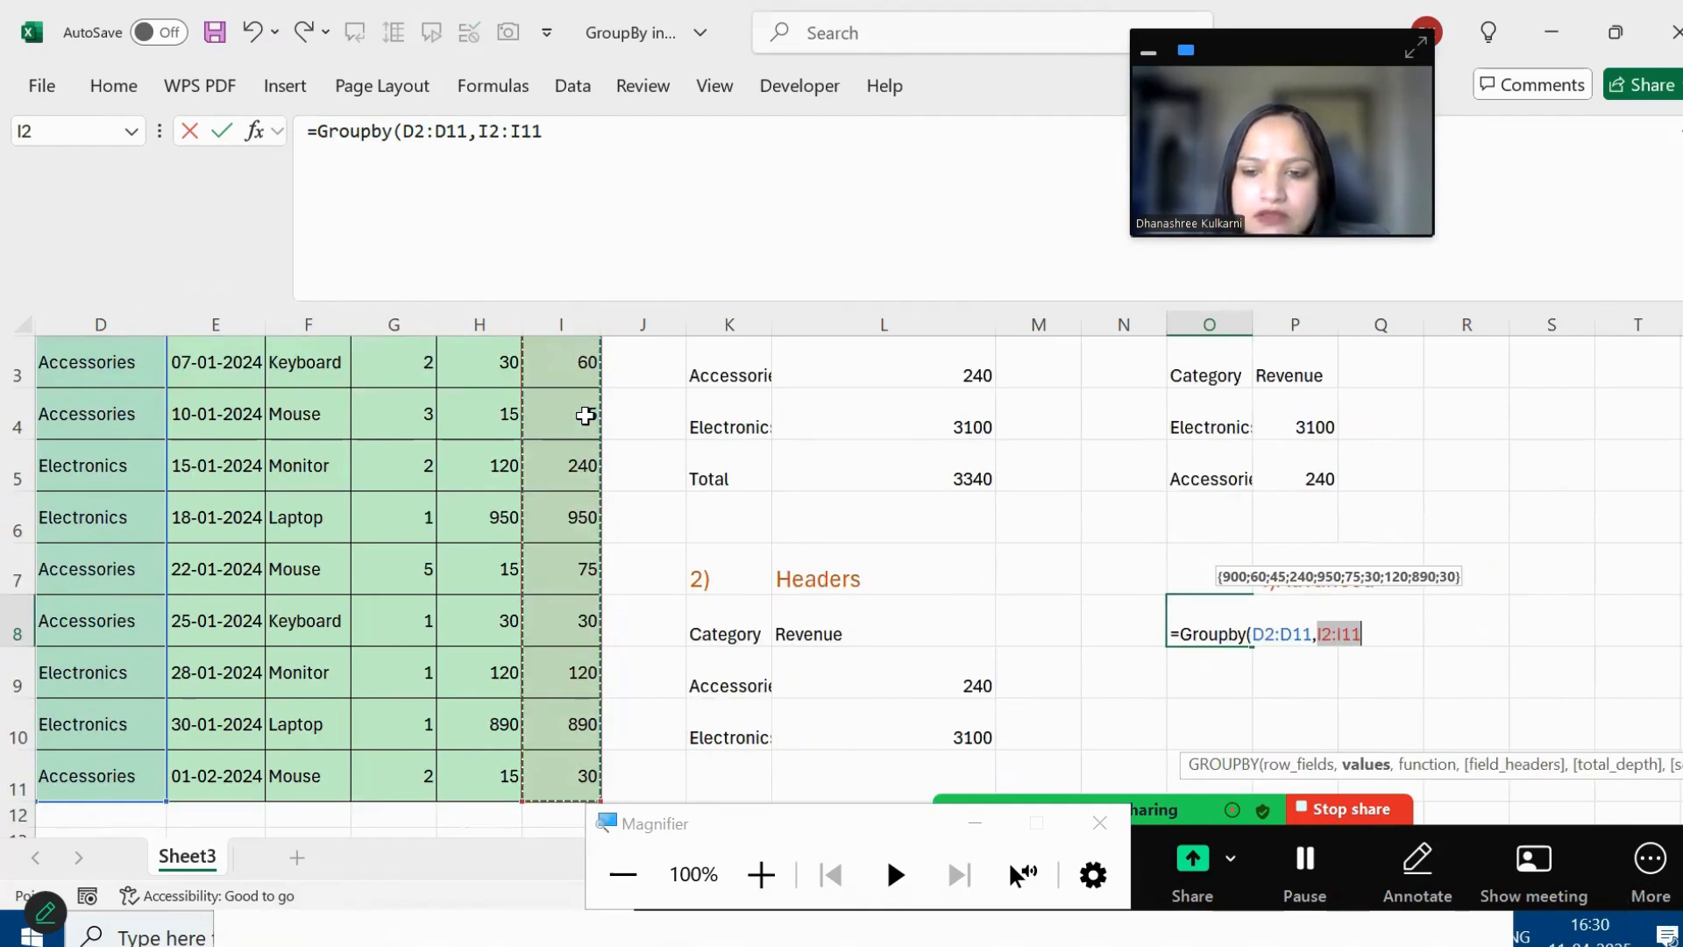
text(,)
Step: Supply HSTACK(SUM,AVERAGE,PERCENTOF) as the function argument of the O8 GROUPBY formula
scroll(634, 386, up, 1)
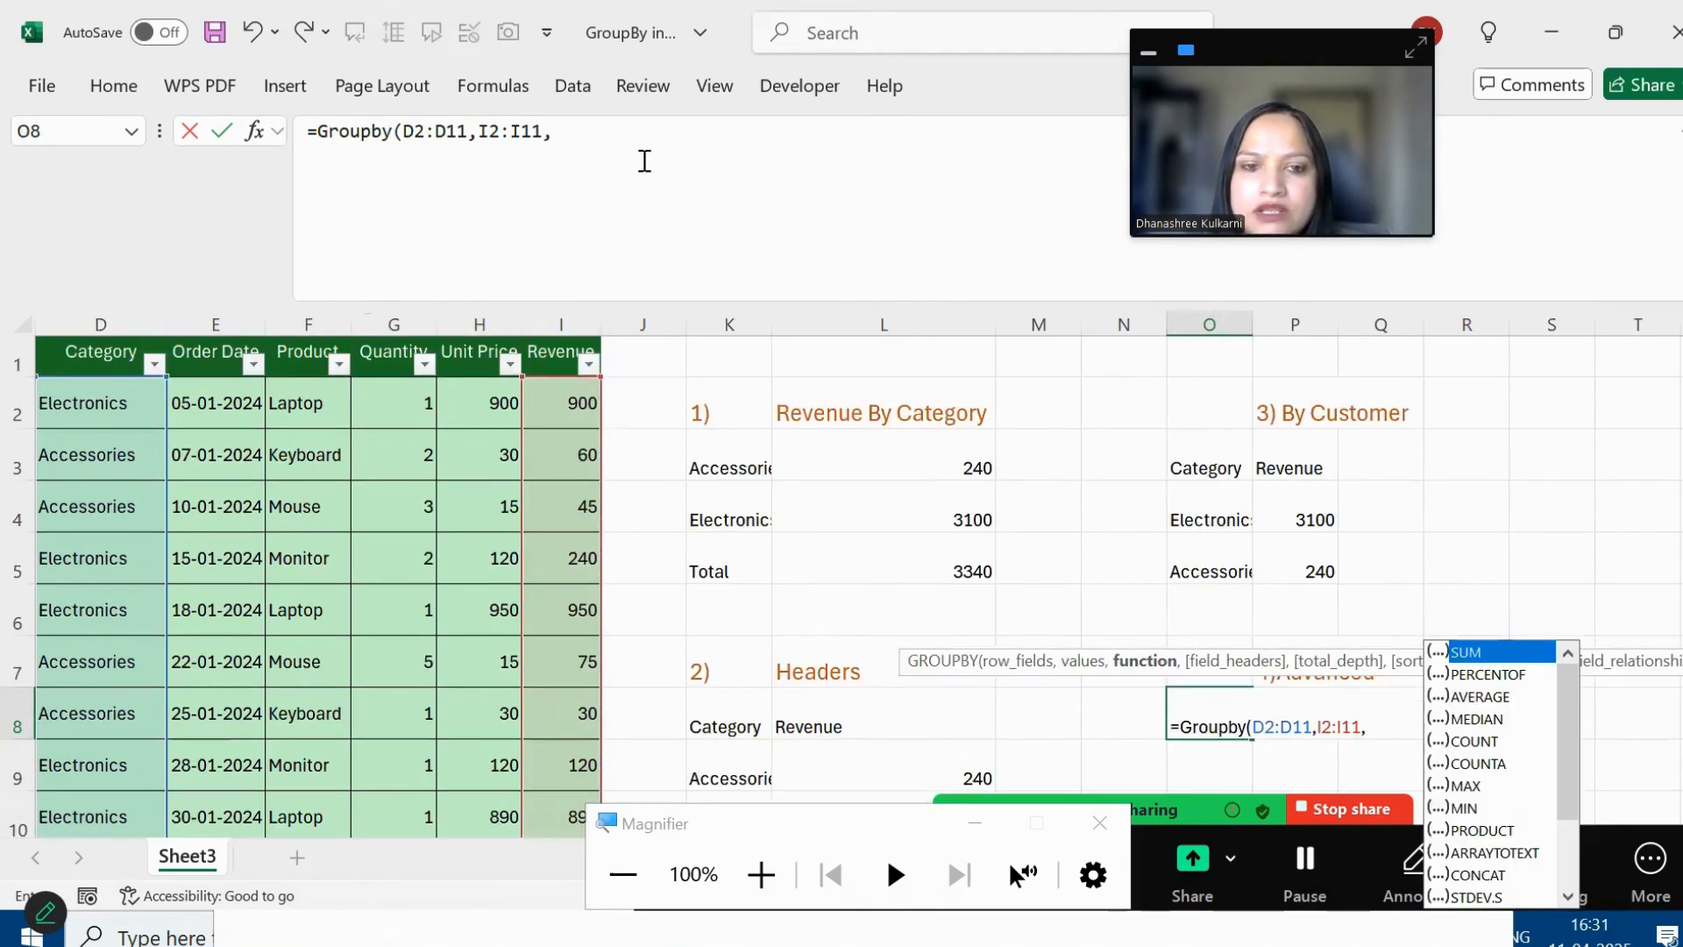
click(692, 176)
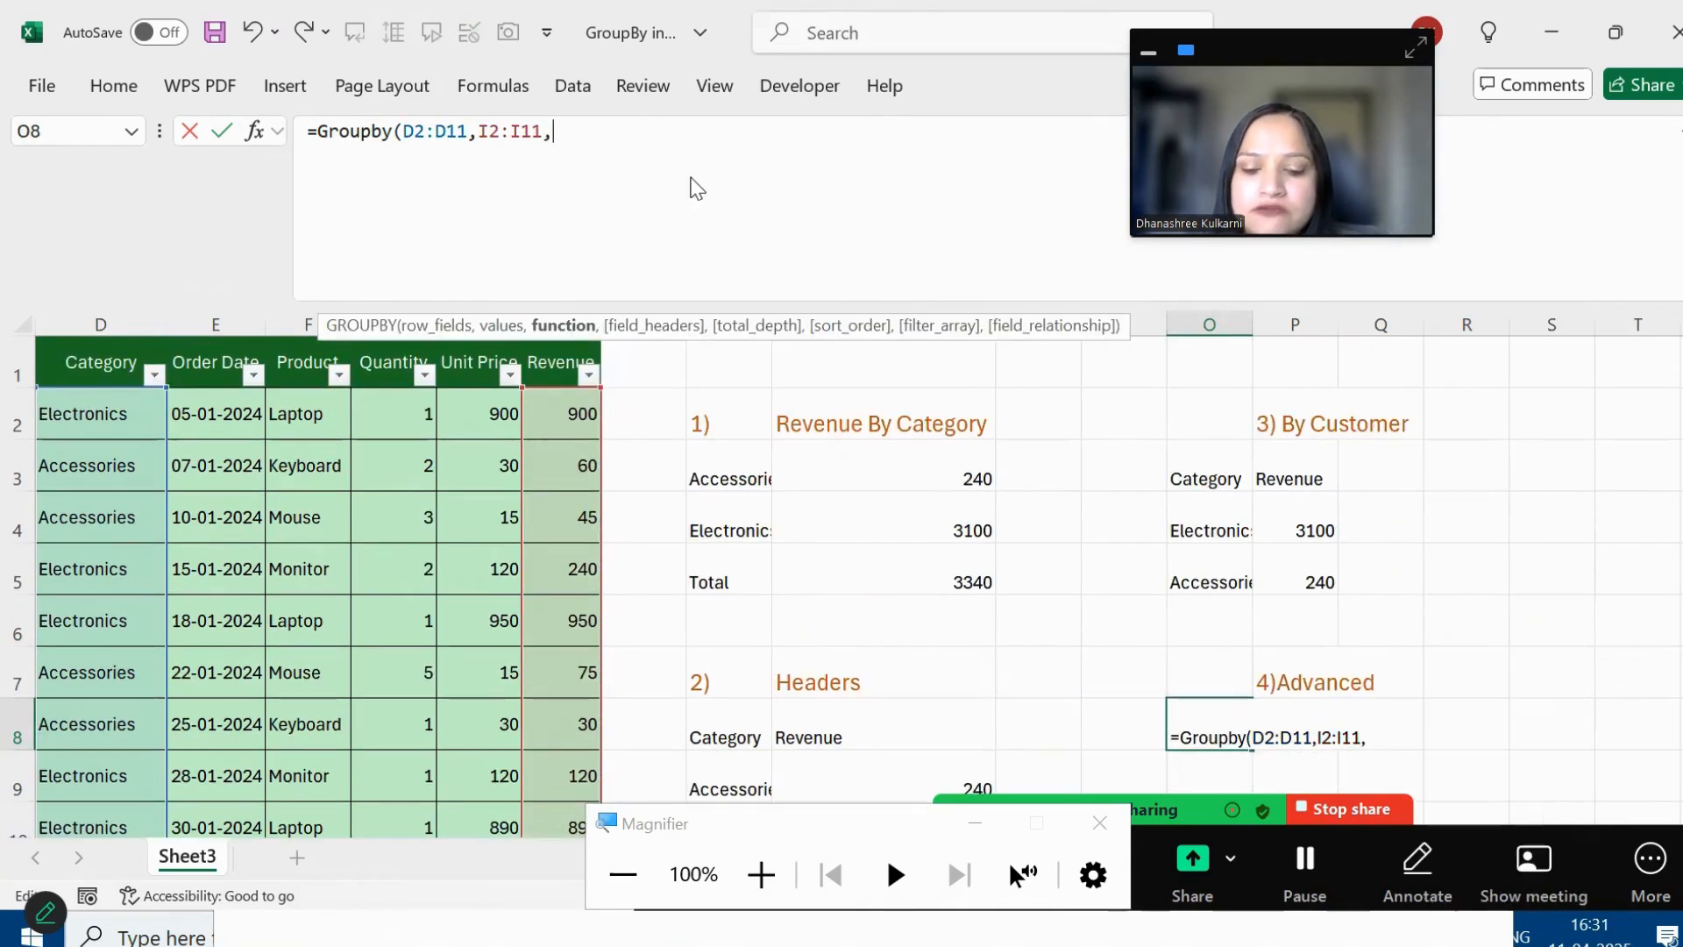
text(Hstack(sum)
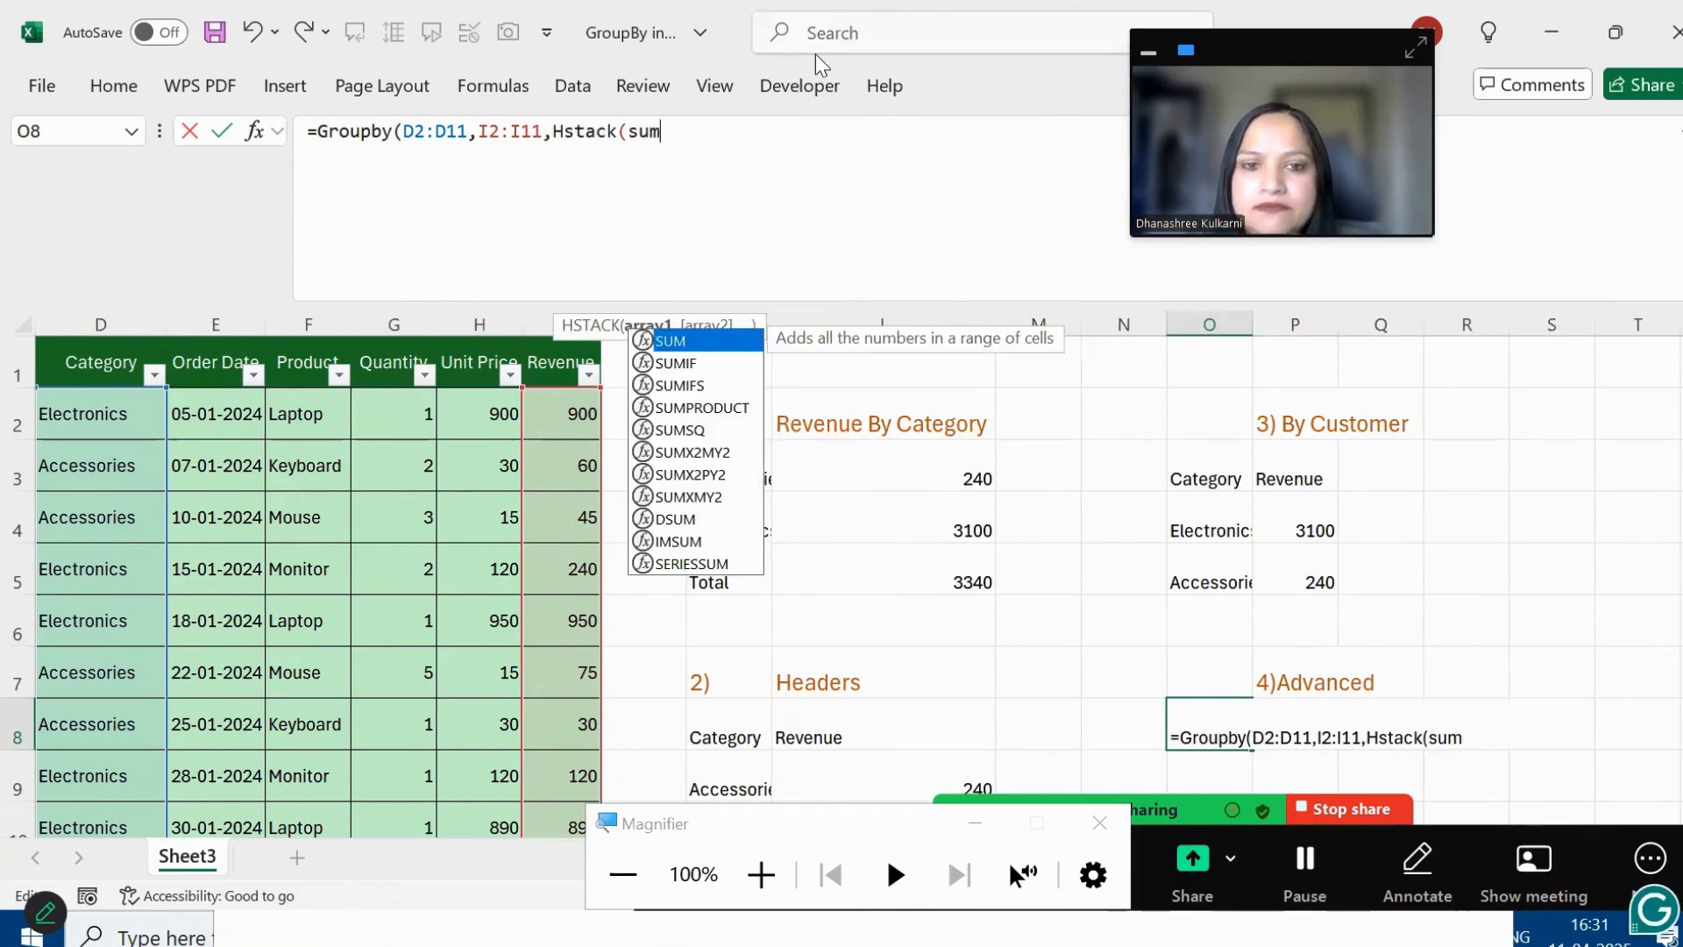
text(,)
text(average)
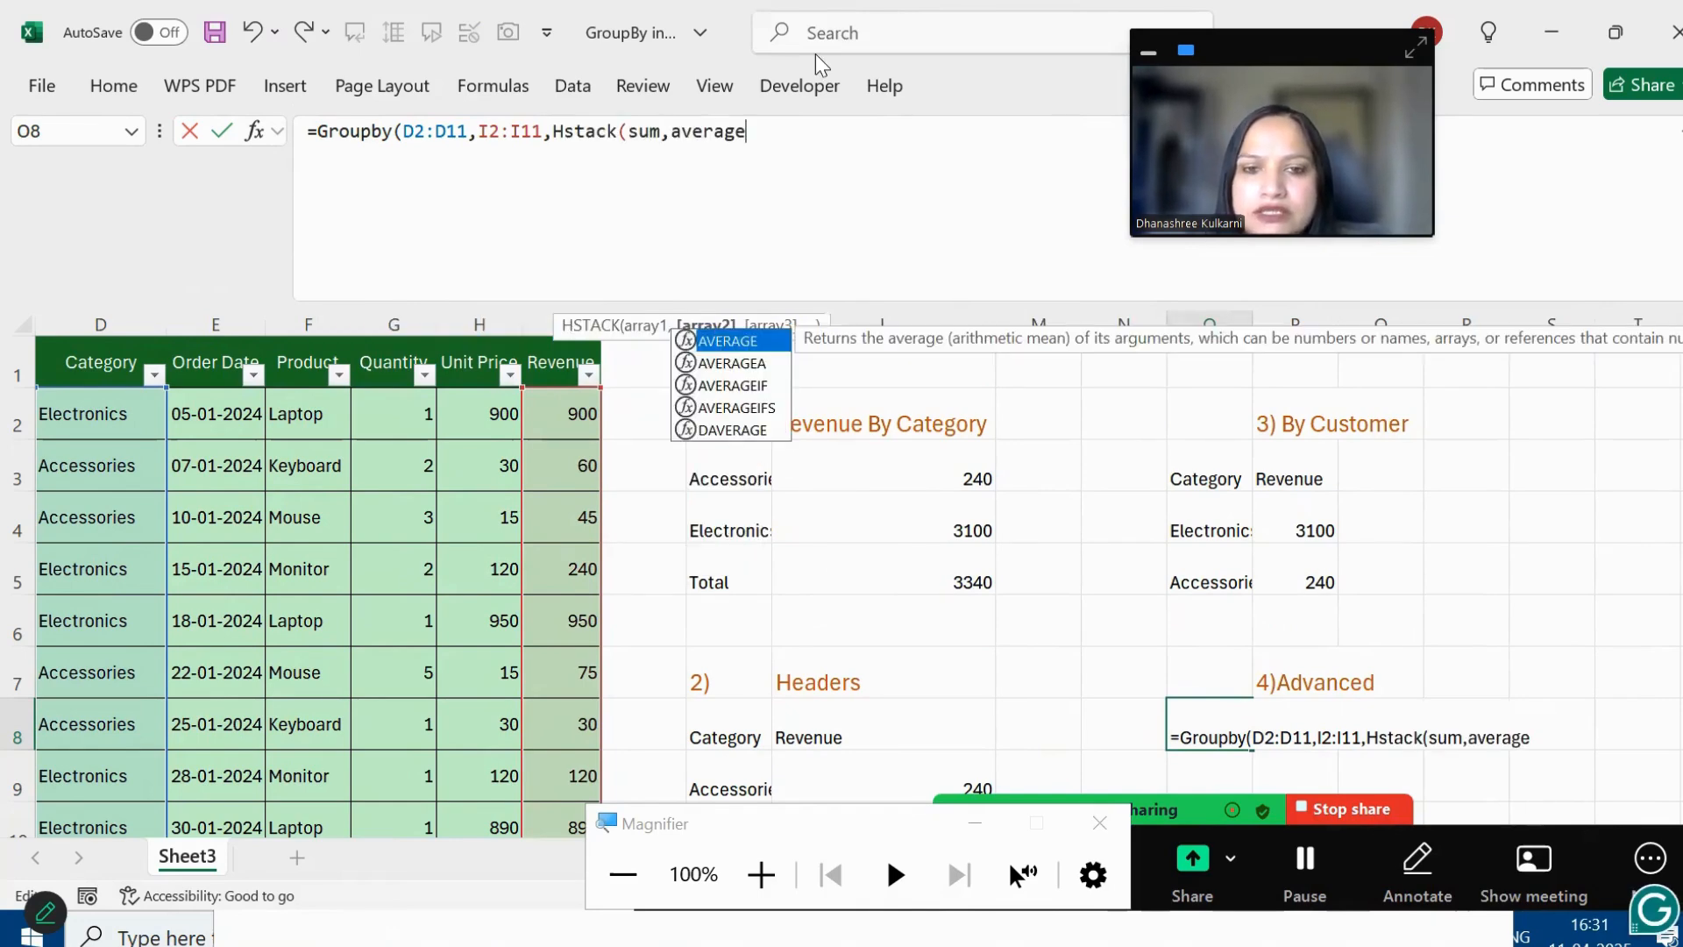
text(,perce)
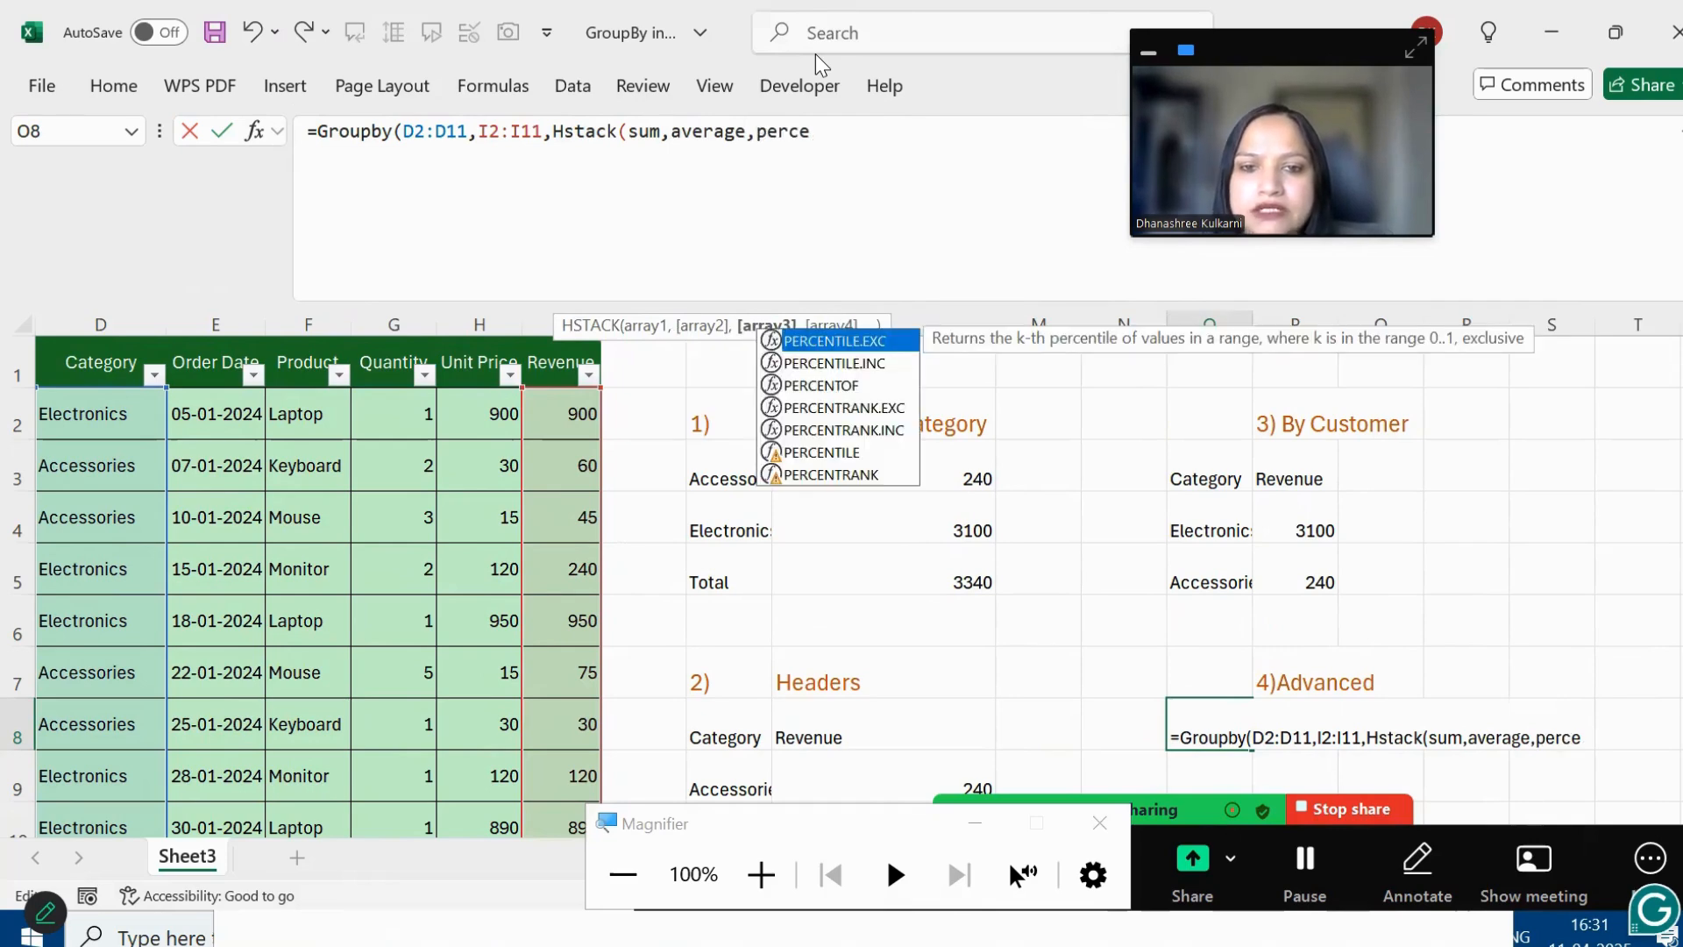
text(ntof)
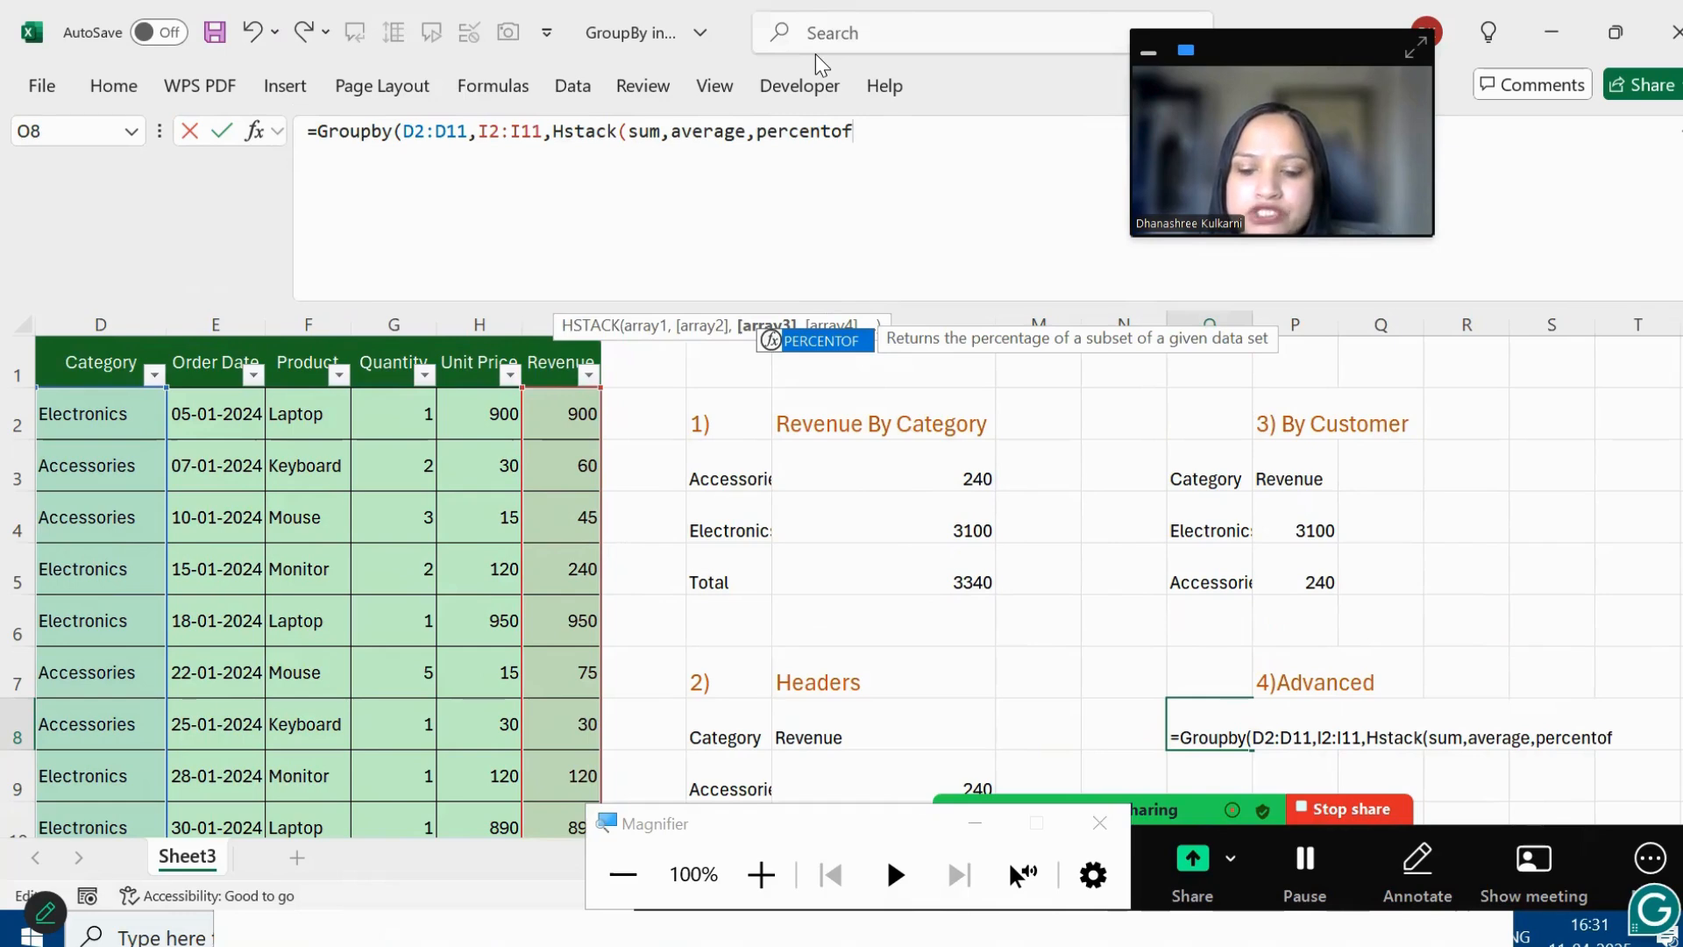
text())
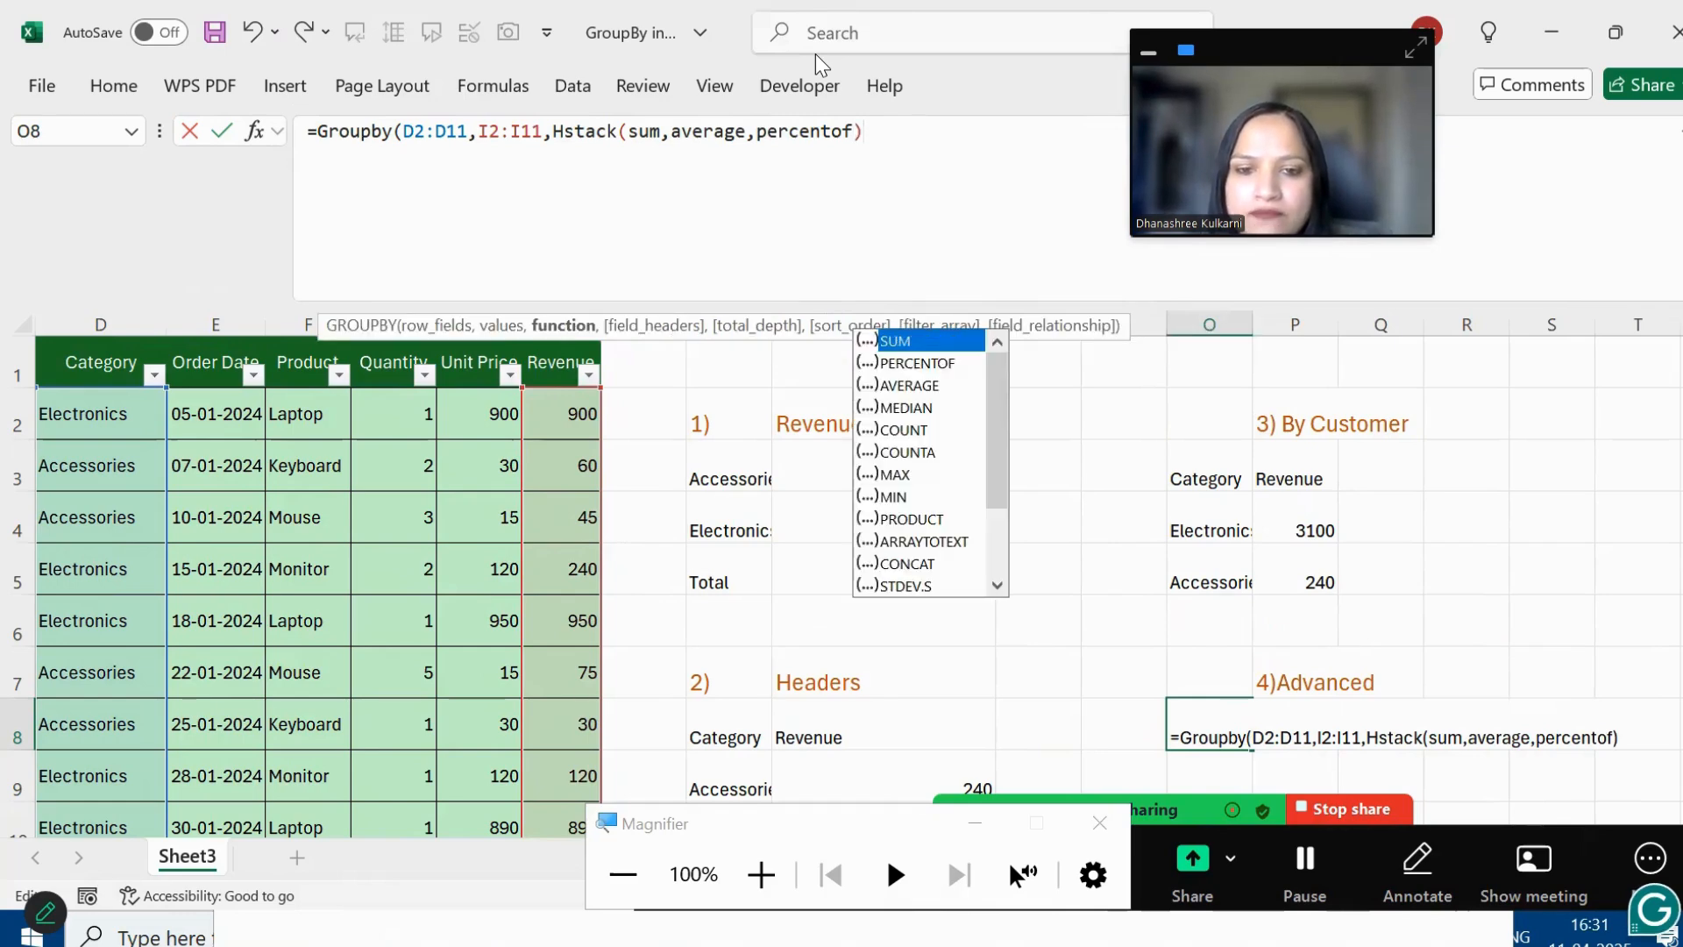
Step: Set field_headers to 0 in the O8 GROUPBY formula, close it and commit it
text(,)
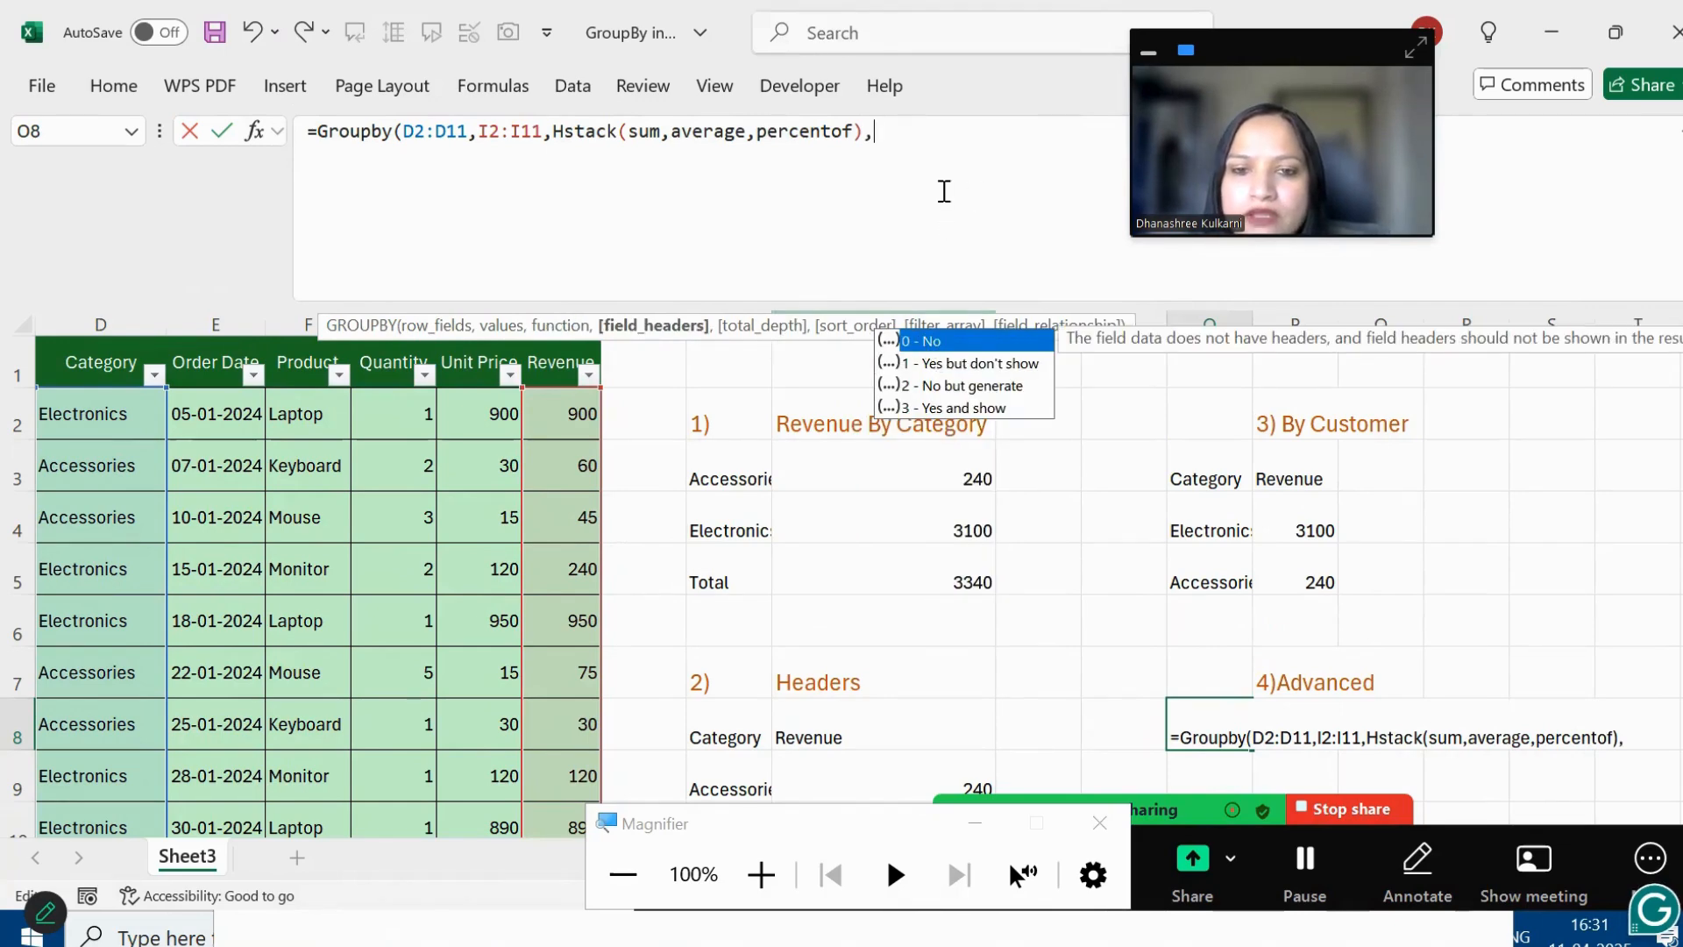
text(0)
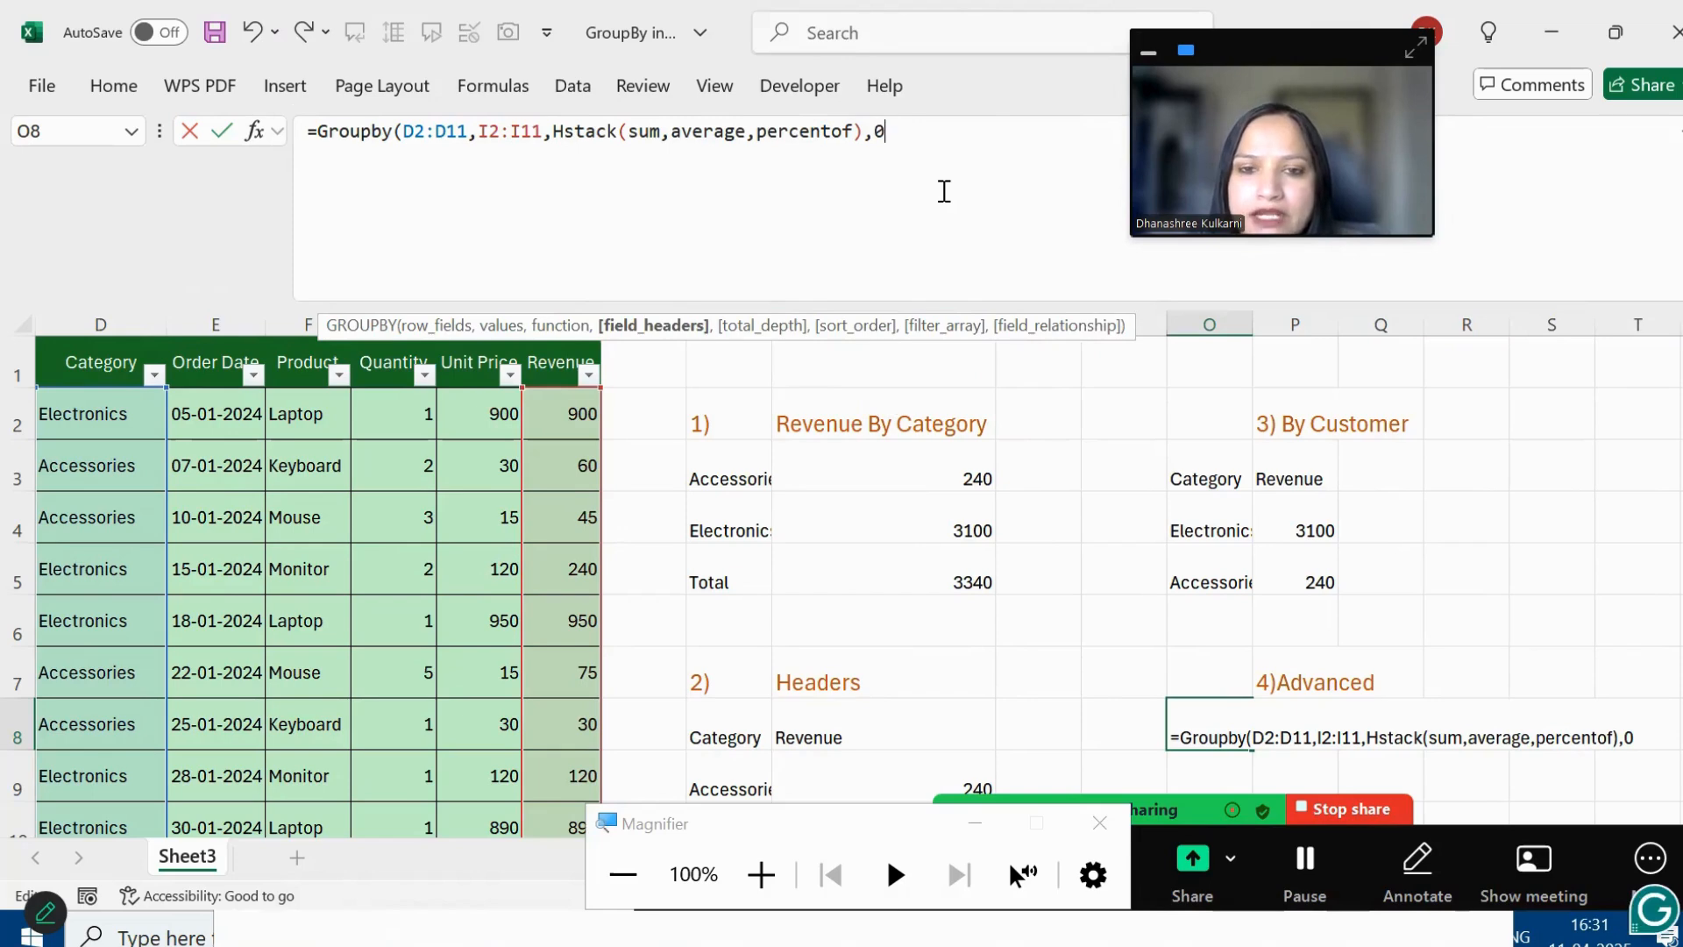
text())
key(Return)
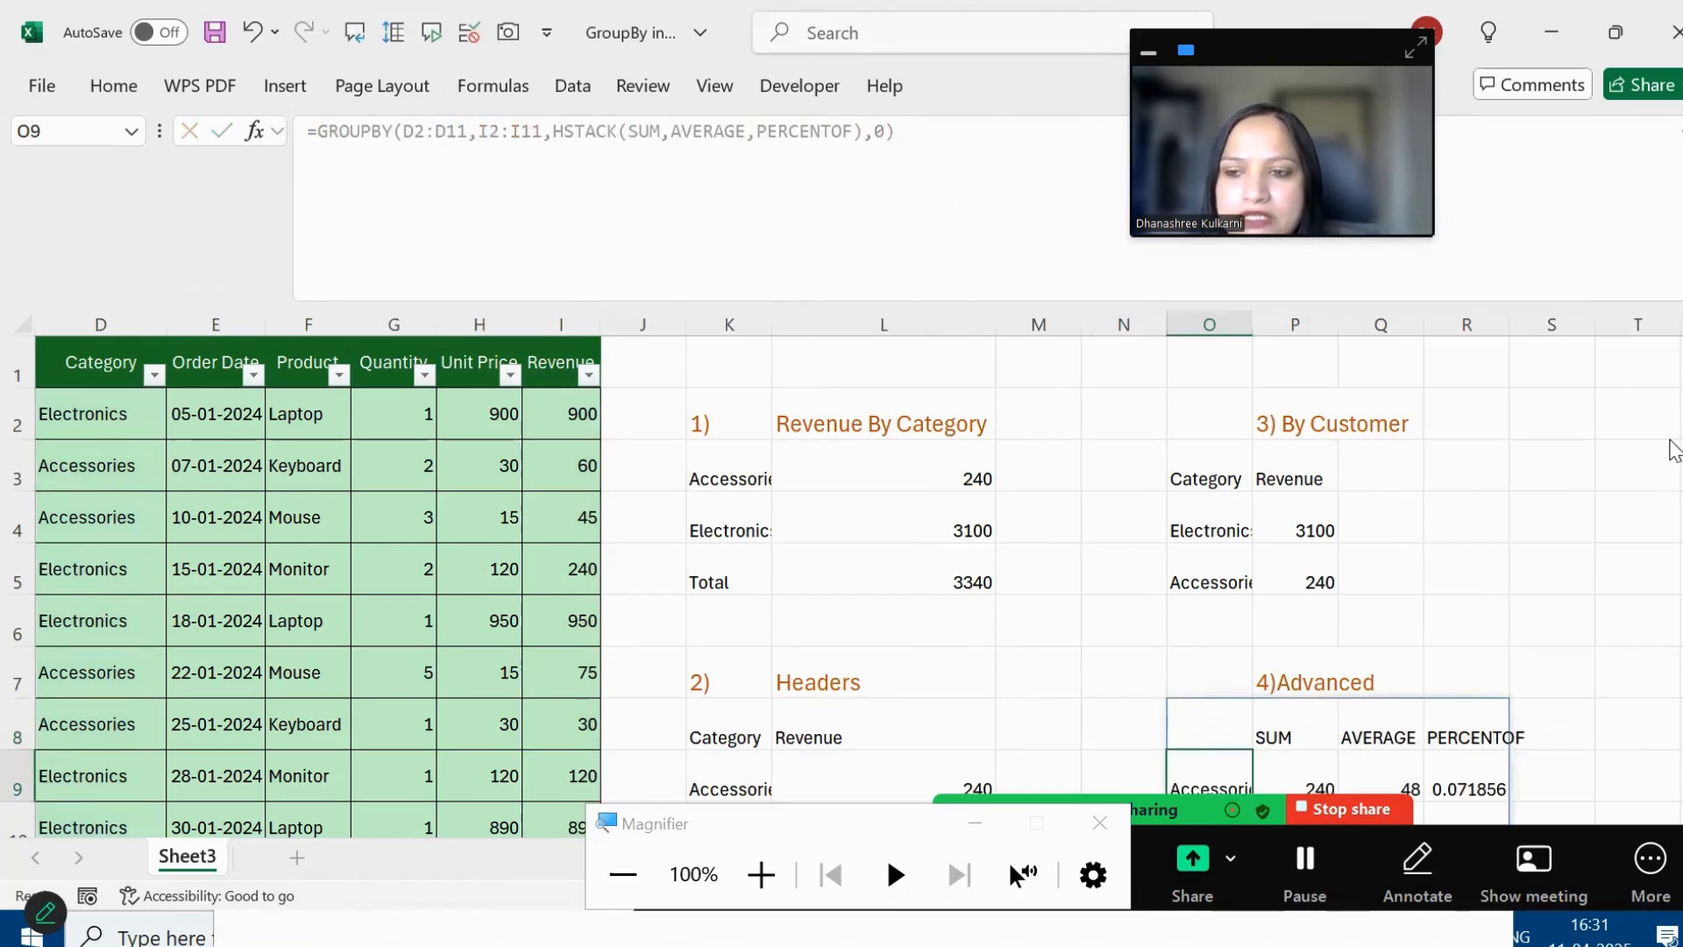
Step: Format the PERCENTOF results in R9:R11 as percentages and autofit the width of column R
drag(1672, 477, 1671, 526)
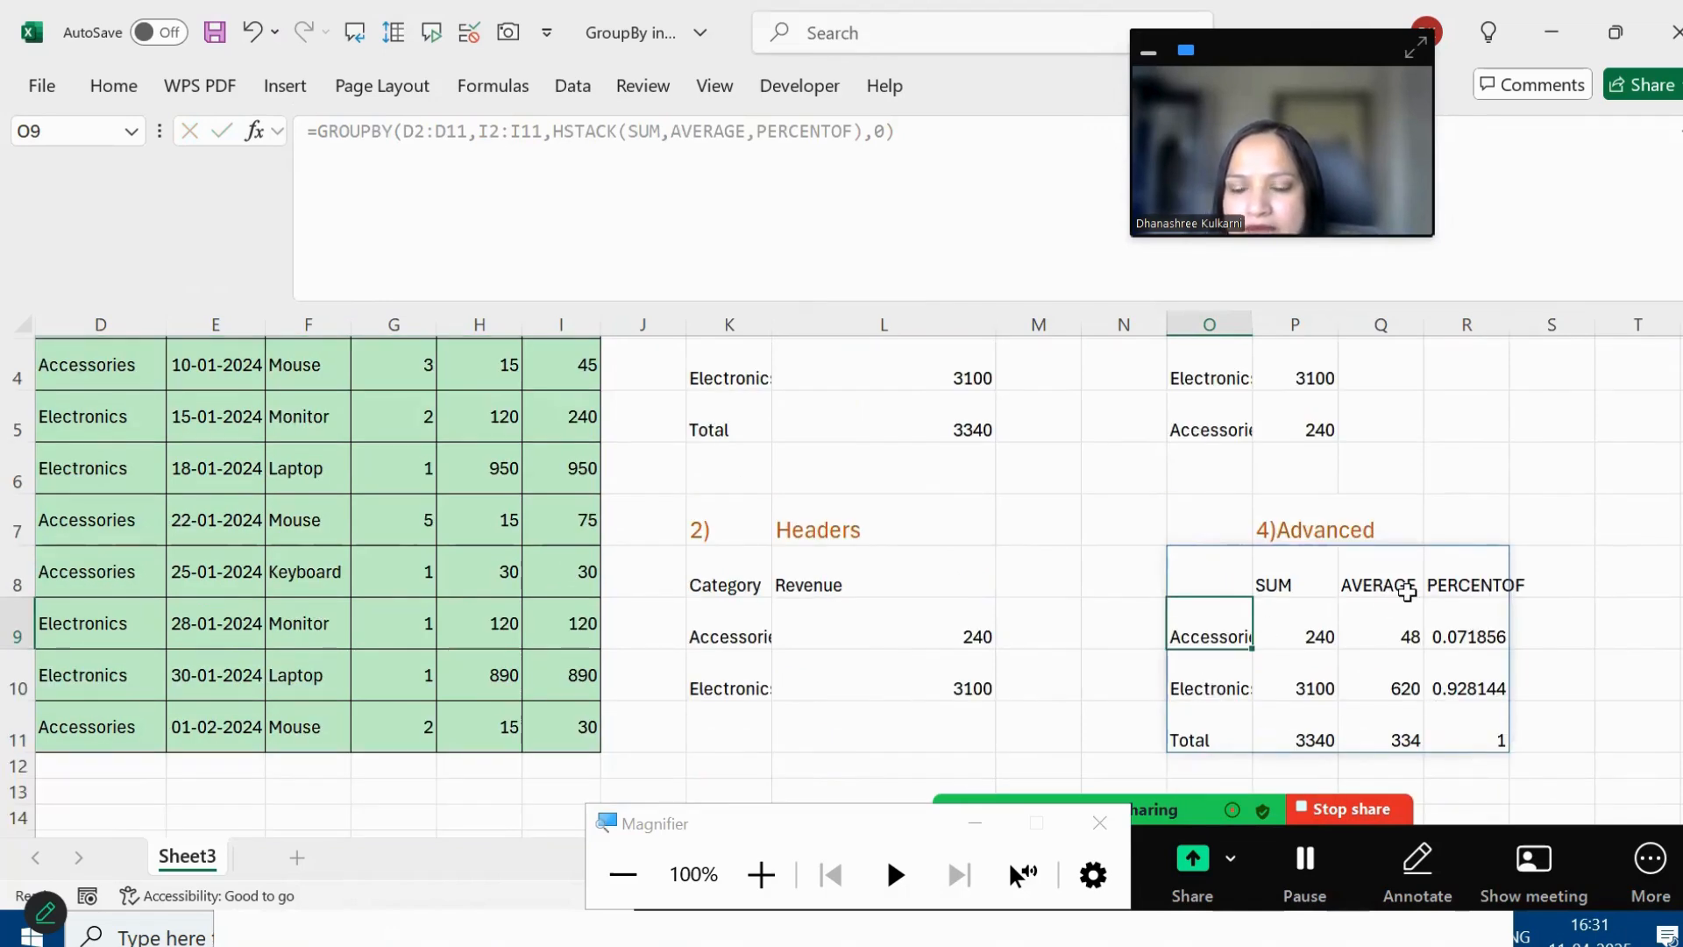
drag(1478, 638, 1482, 732)
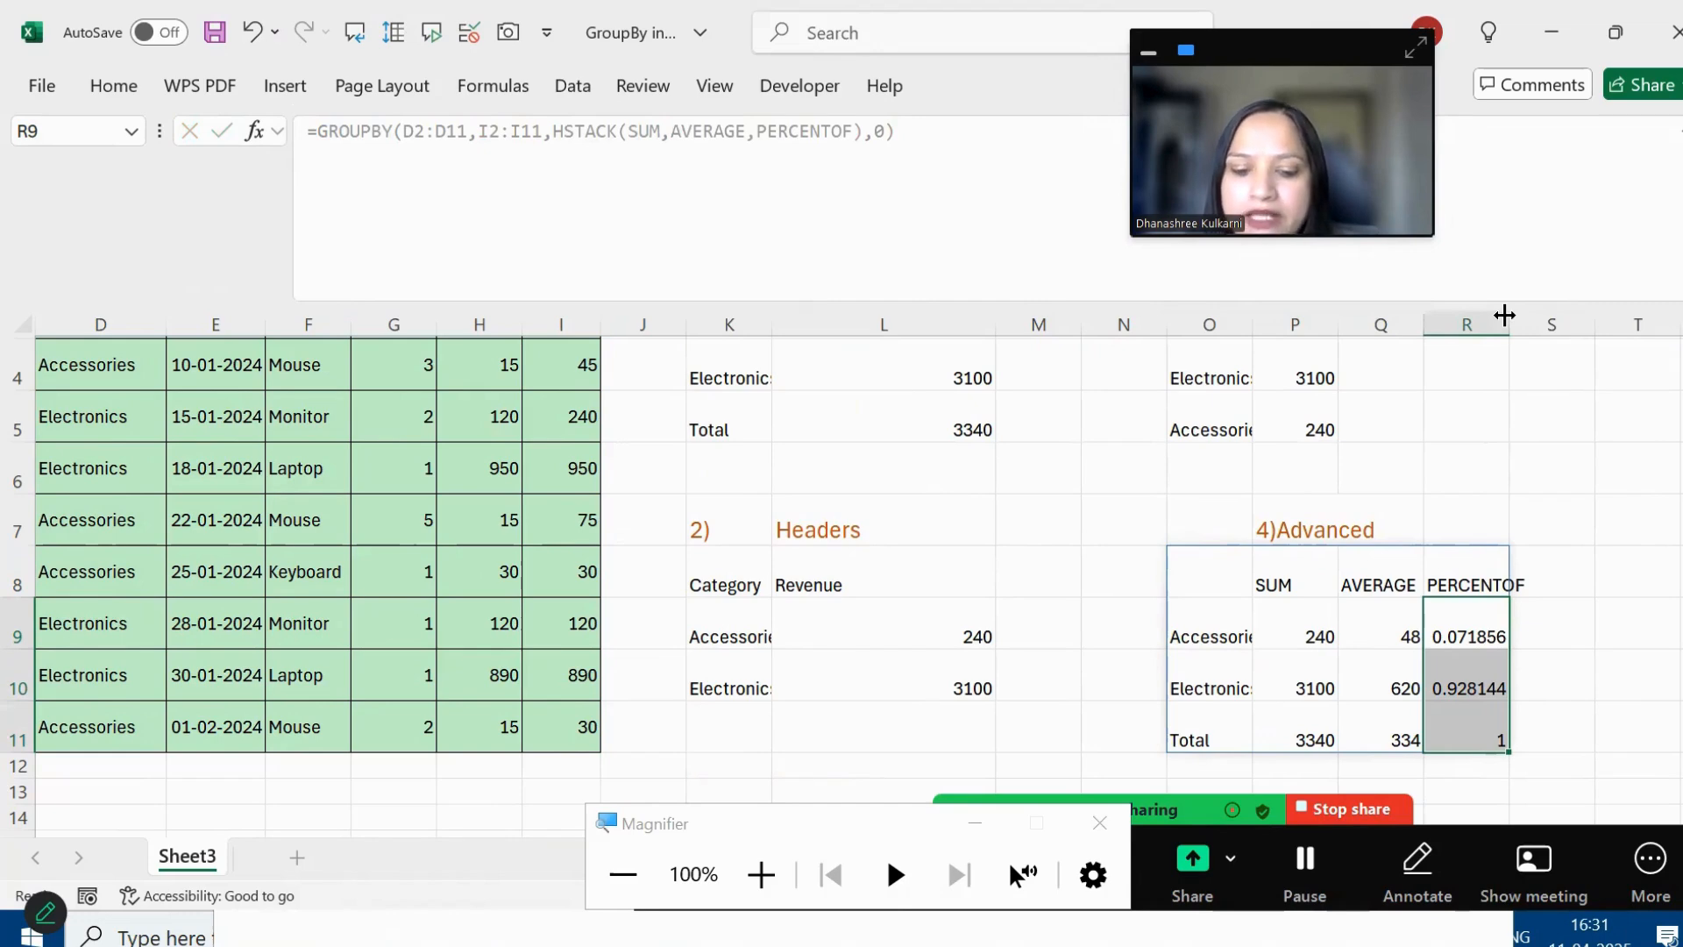
key(p)
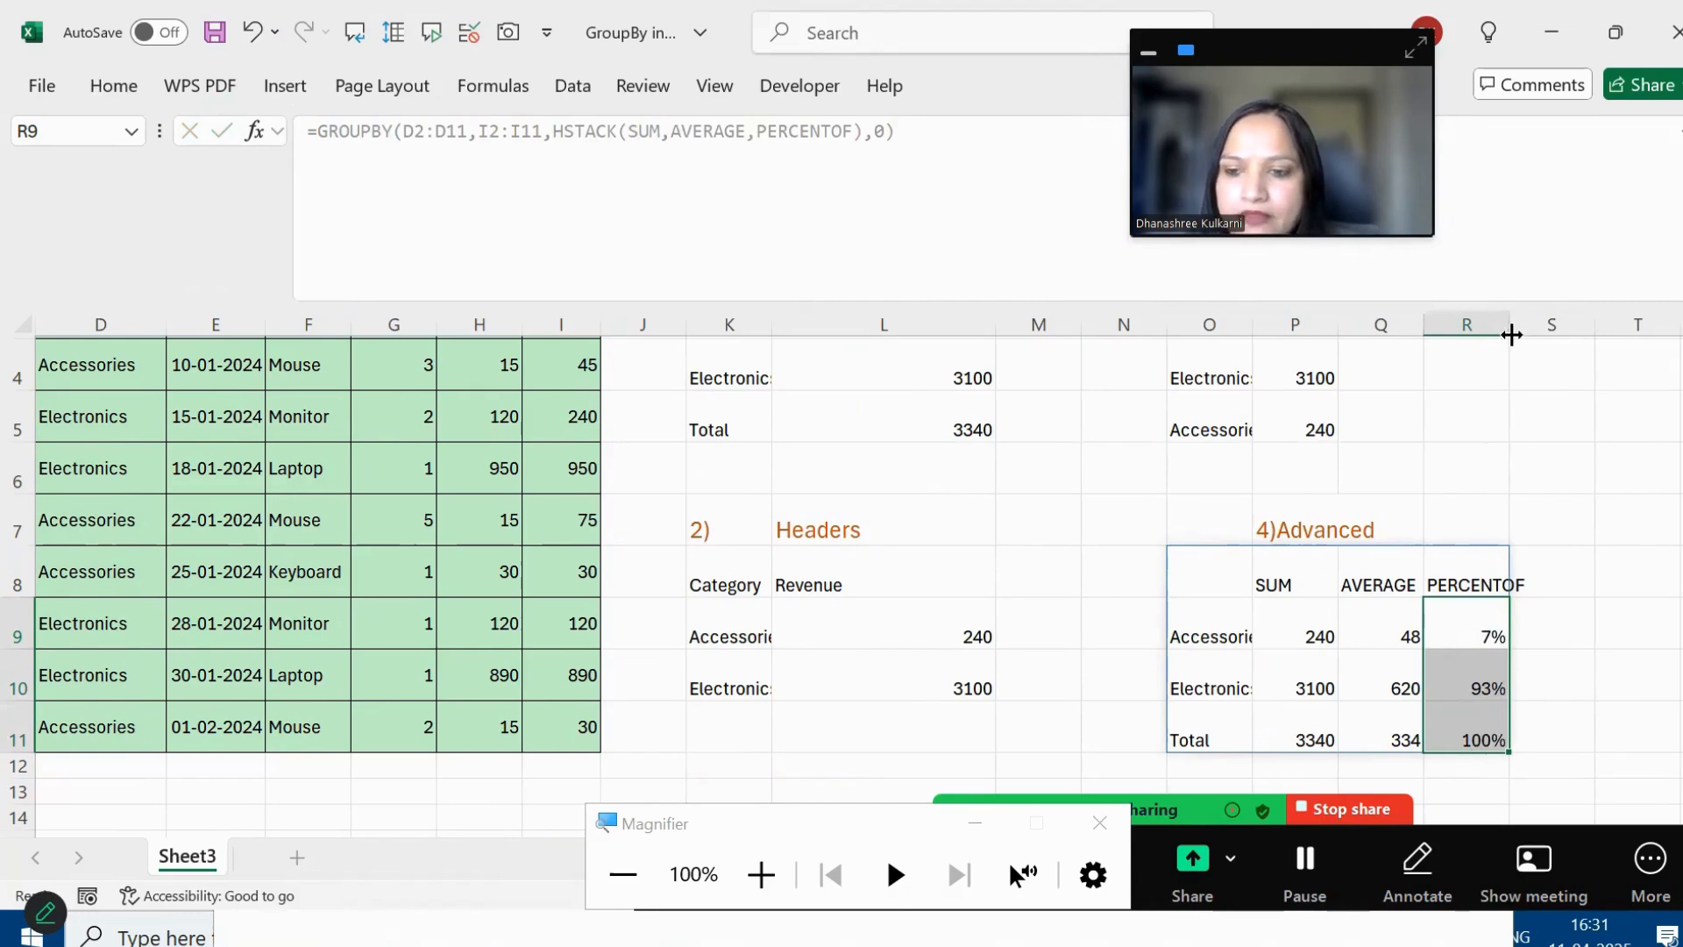
double_click(1509, 333)
click(1500, 633)
key(Down)
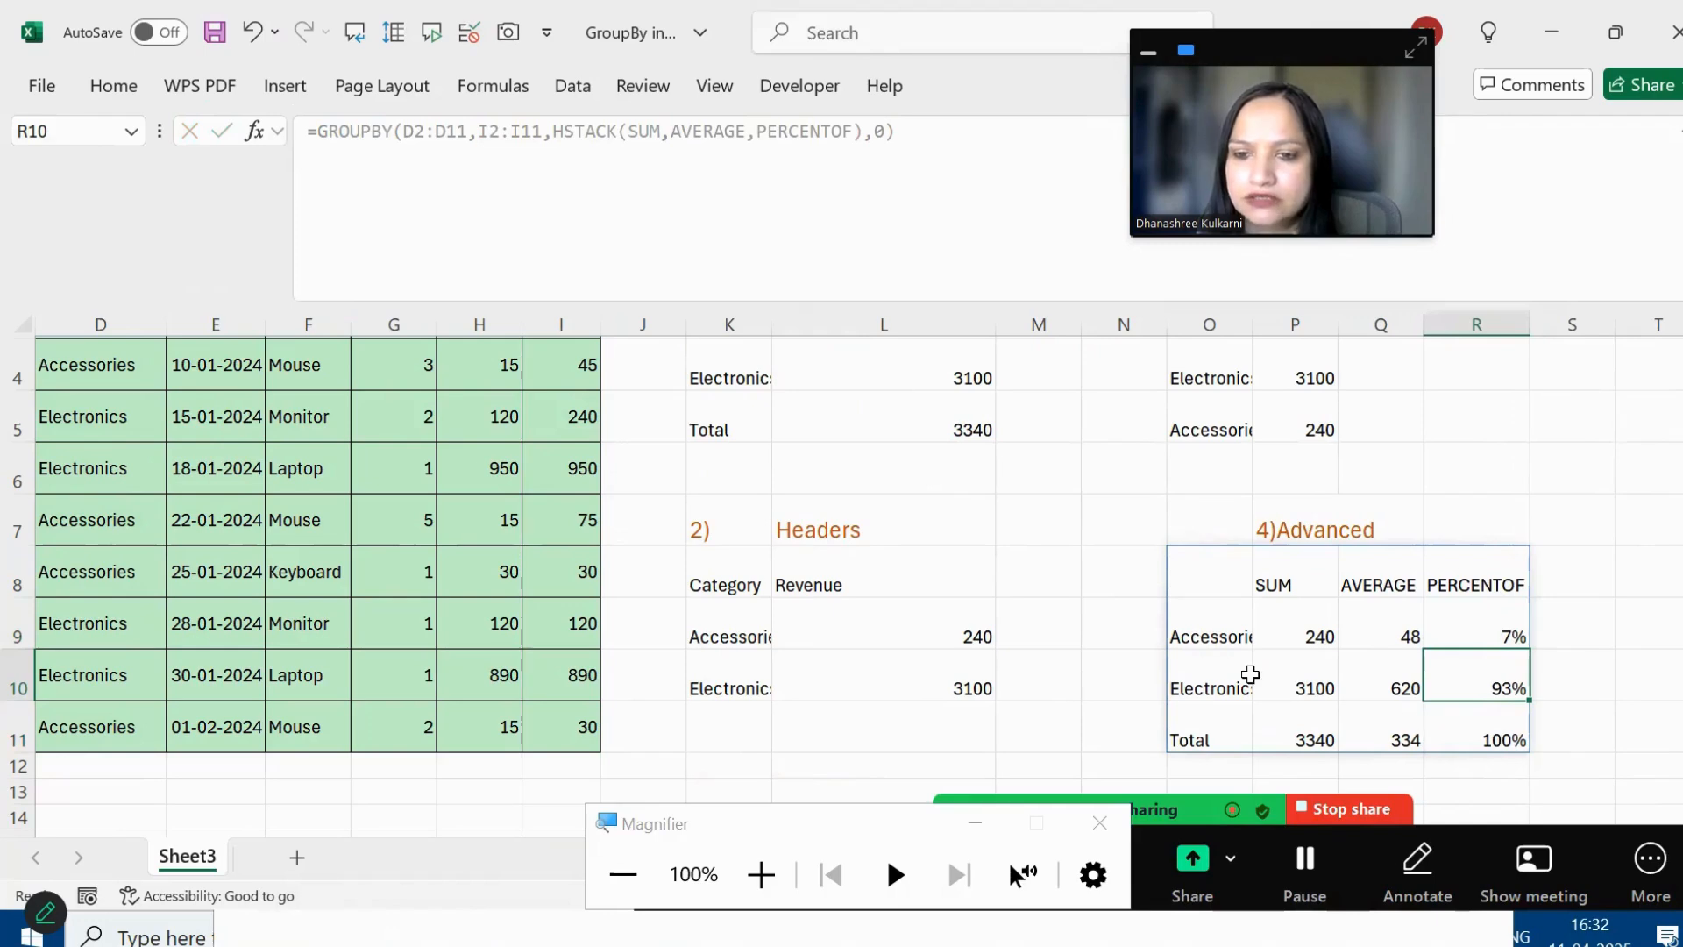
Step: Remove the GROUPBY formula with its stacked functions from O8
click(1206, 583)
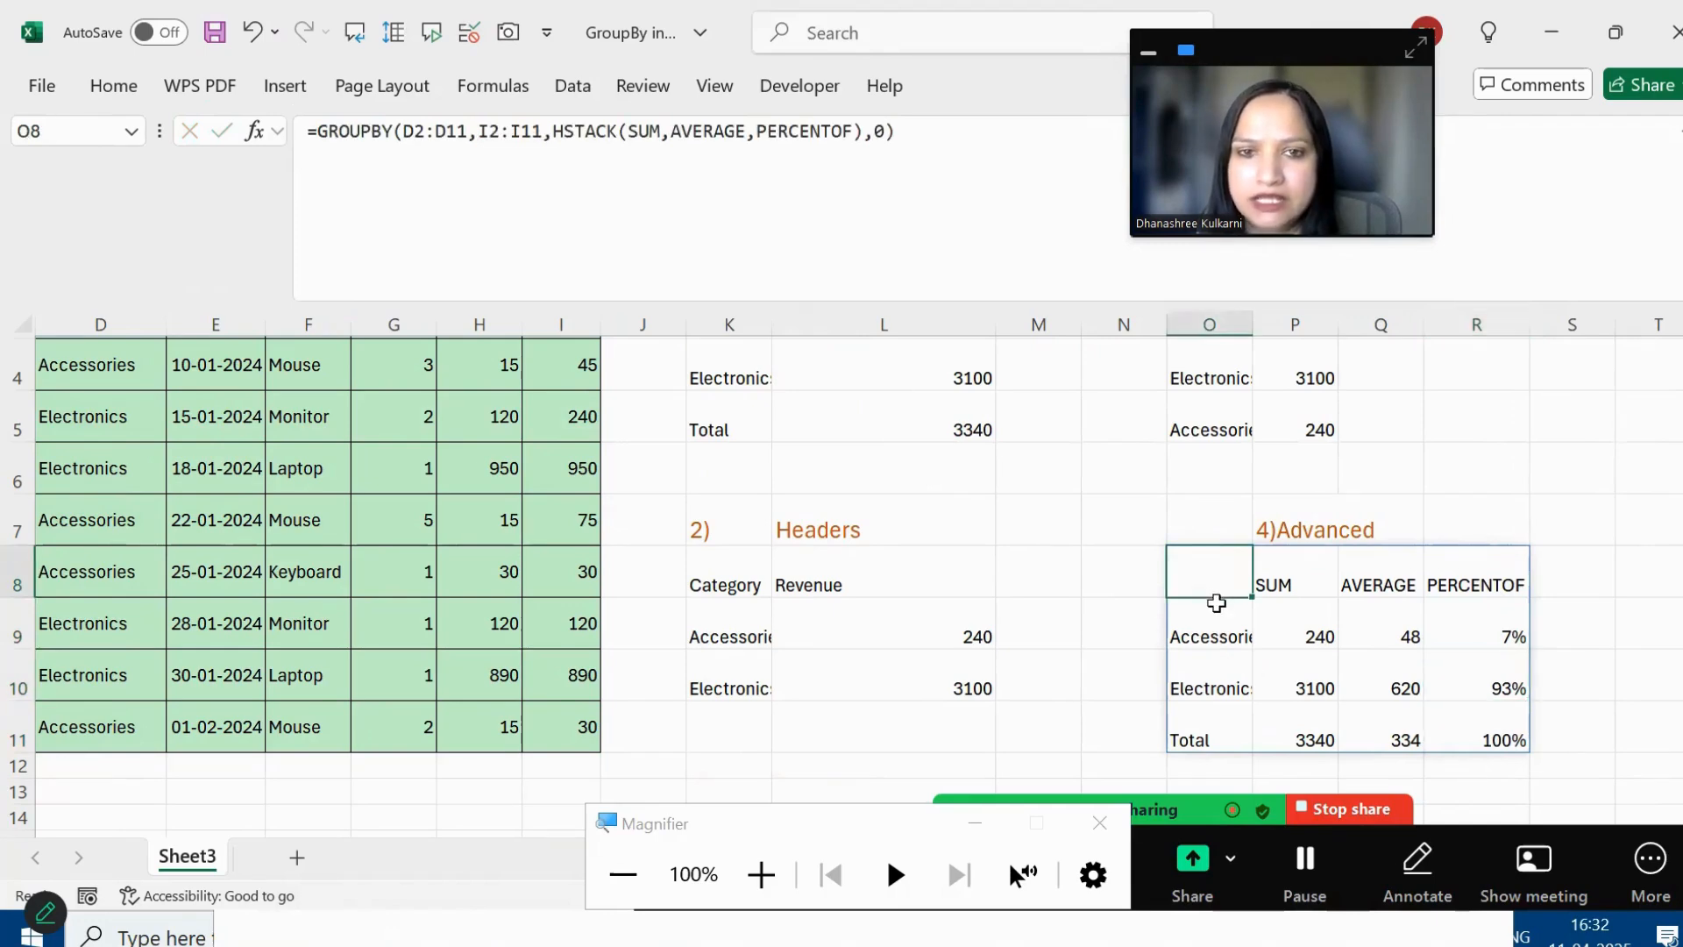
scroll(1214, 609, up, 1)
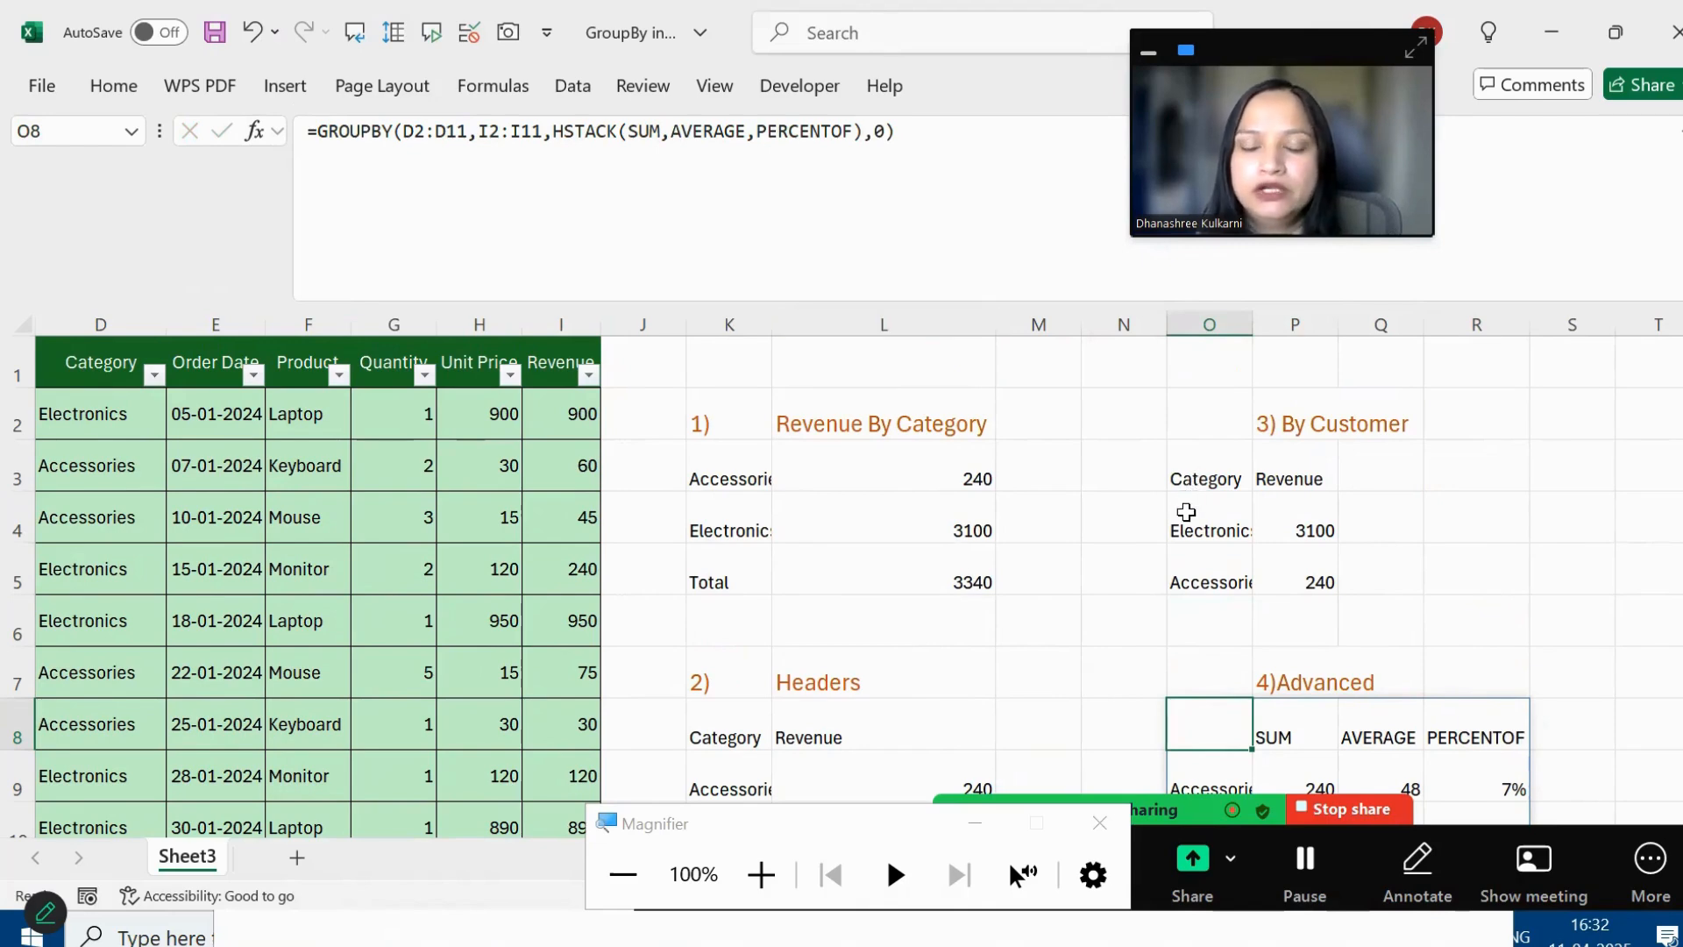
scroll(1184, 515, down, 1)
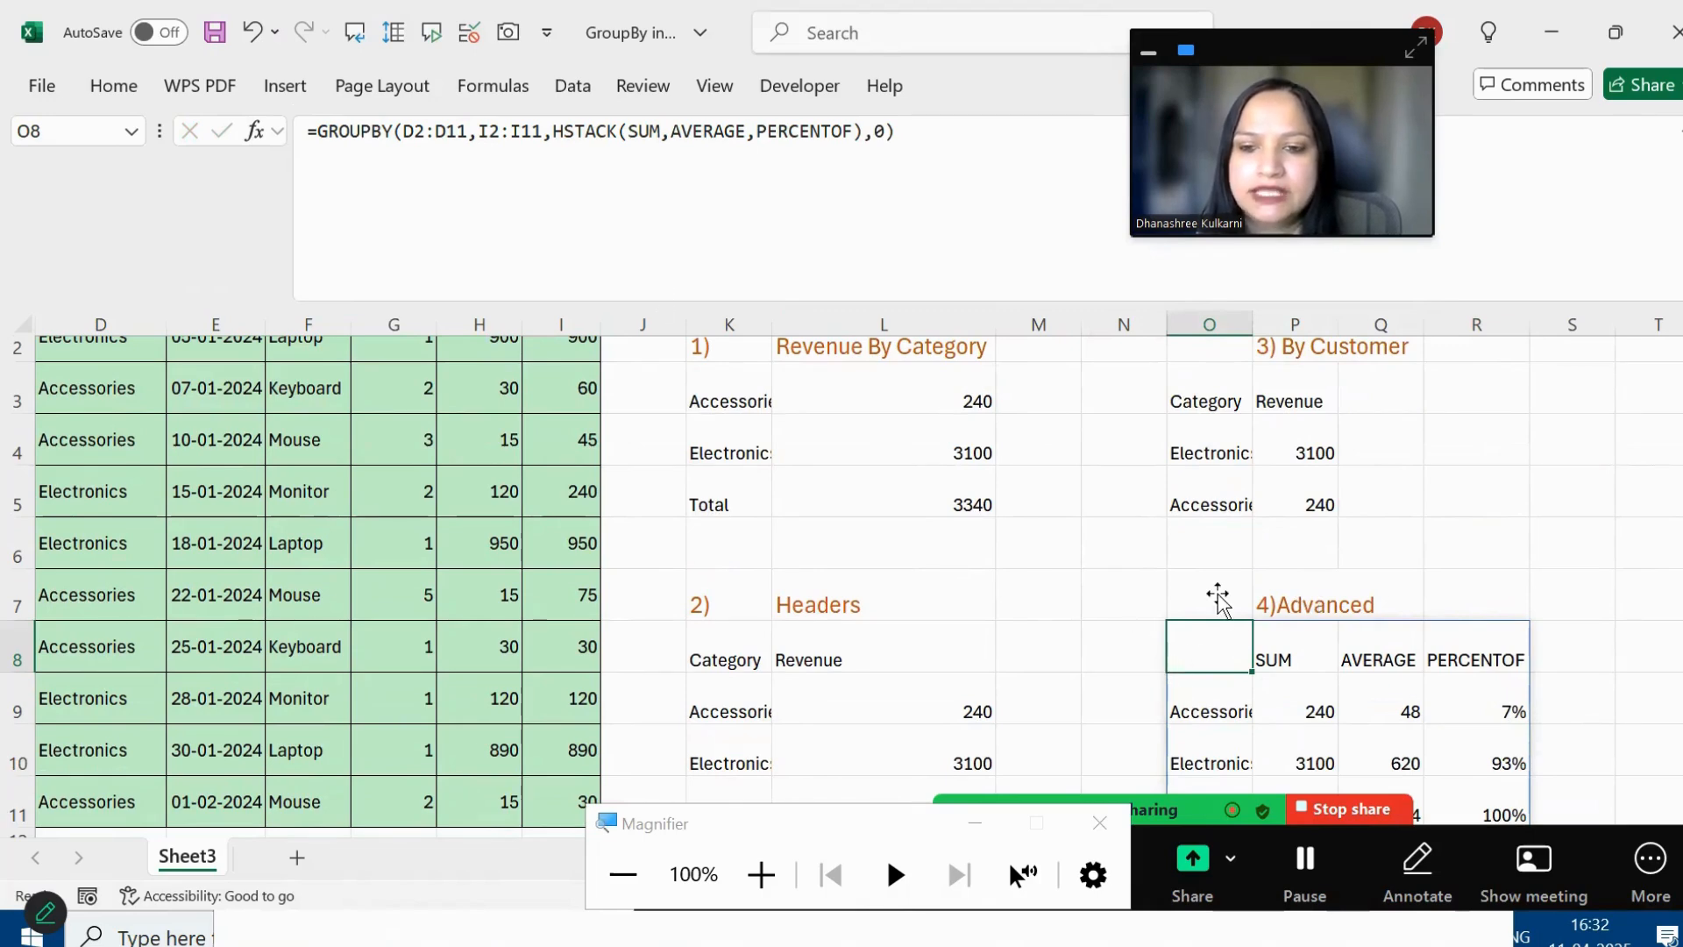
scroll(1206, 570, down, 1)
click(1127, 566)
key(ctrl+z)
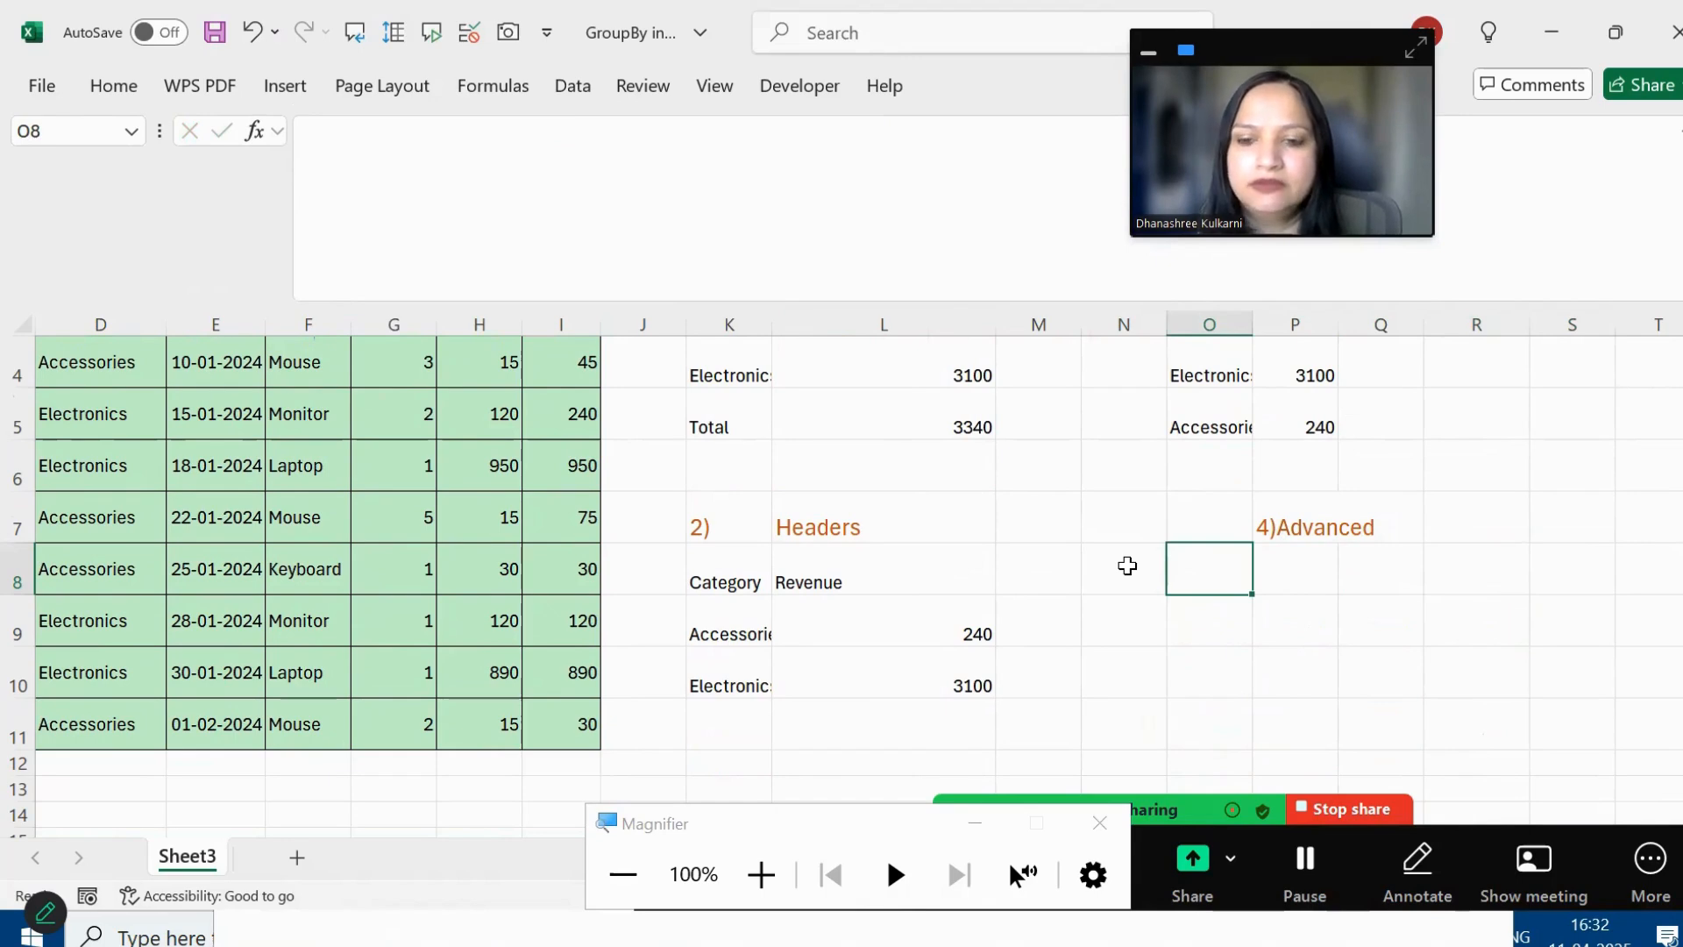
Step: Start a GROUPBY formula in O8 with HSTACK as row_fields, using the Category range D2:D11 as its first array
text(=Grou)
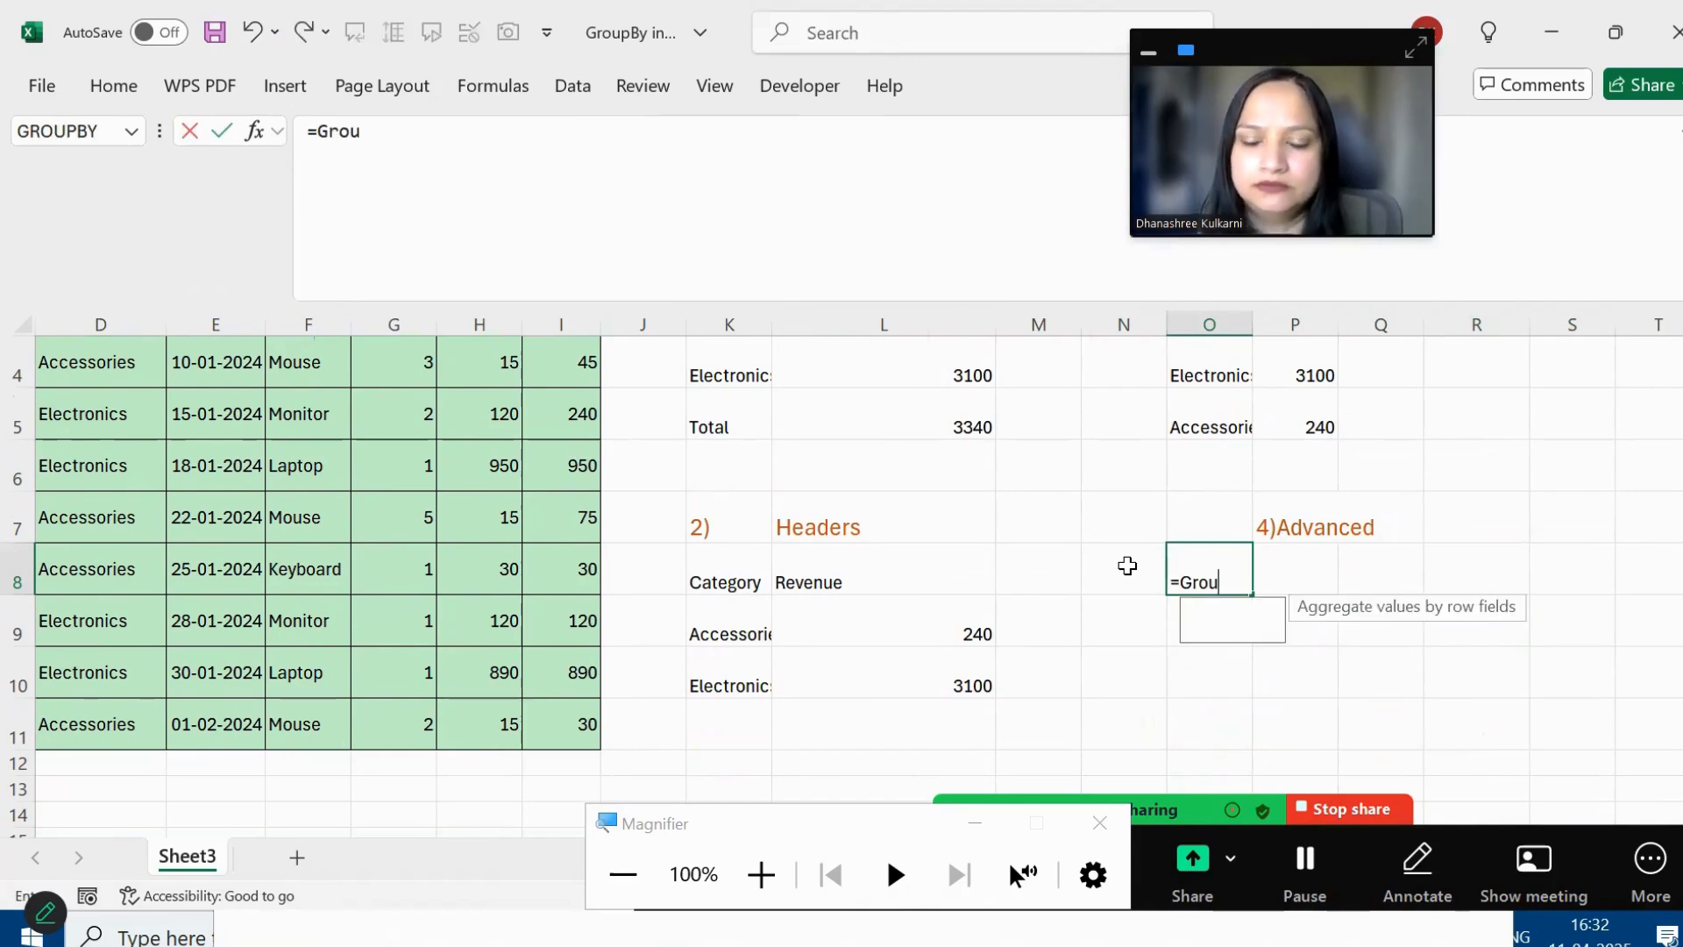
text(pby()
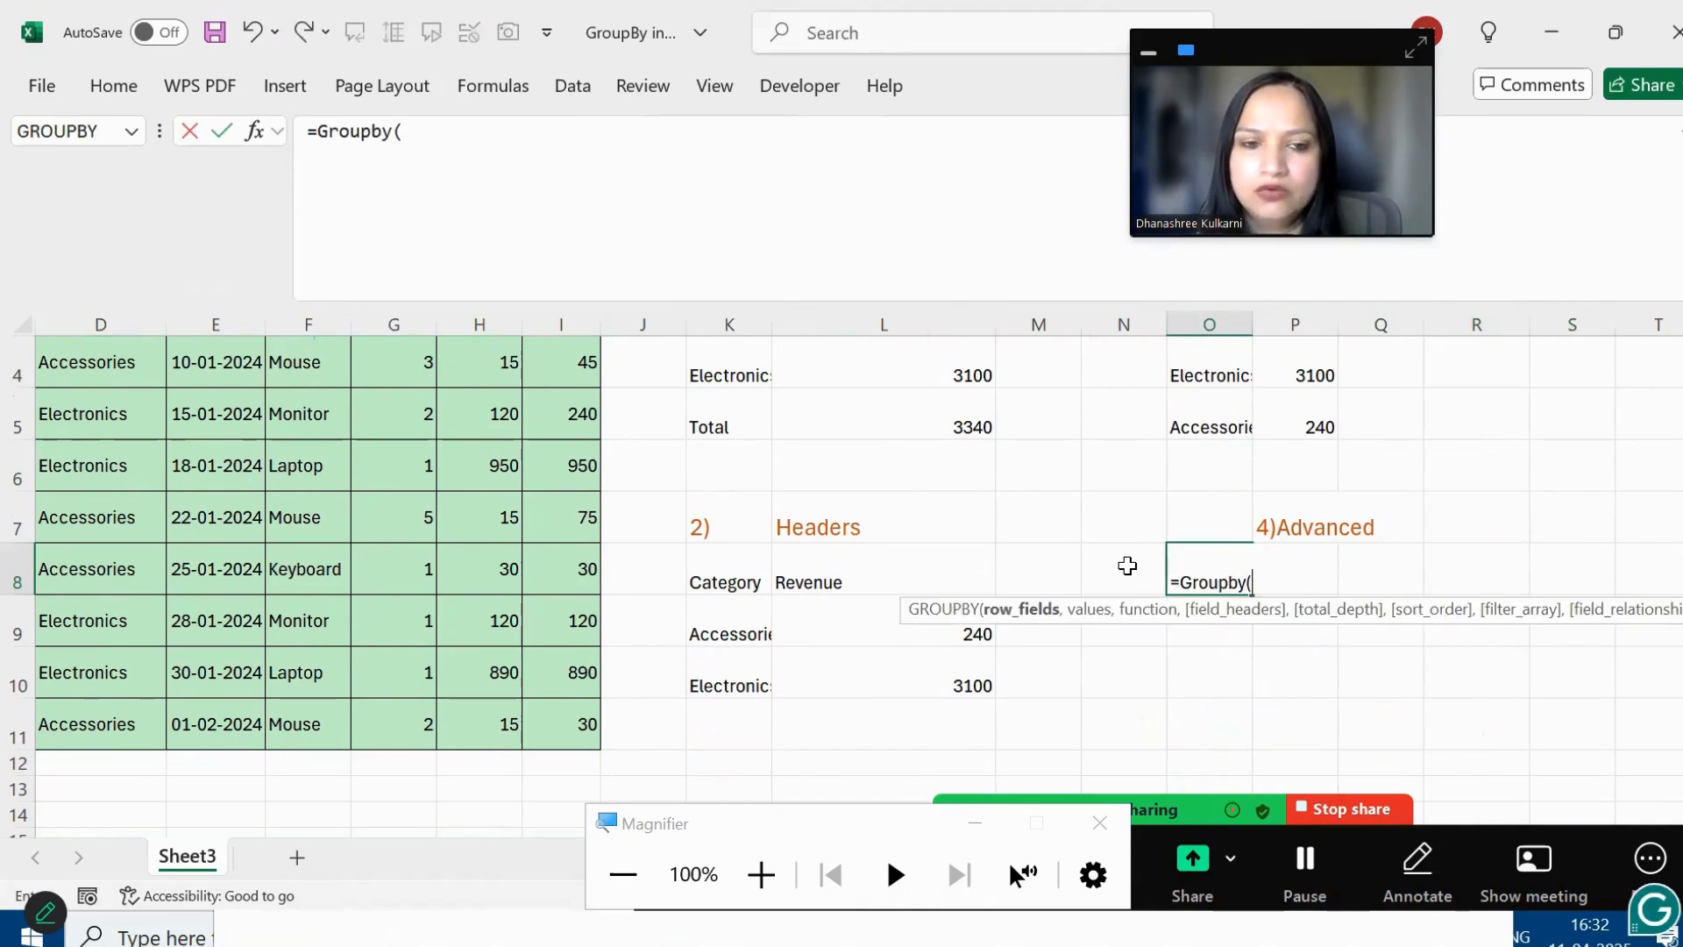
scroll(1127, 565, up, 2)
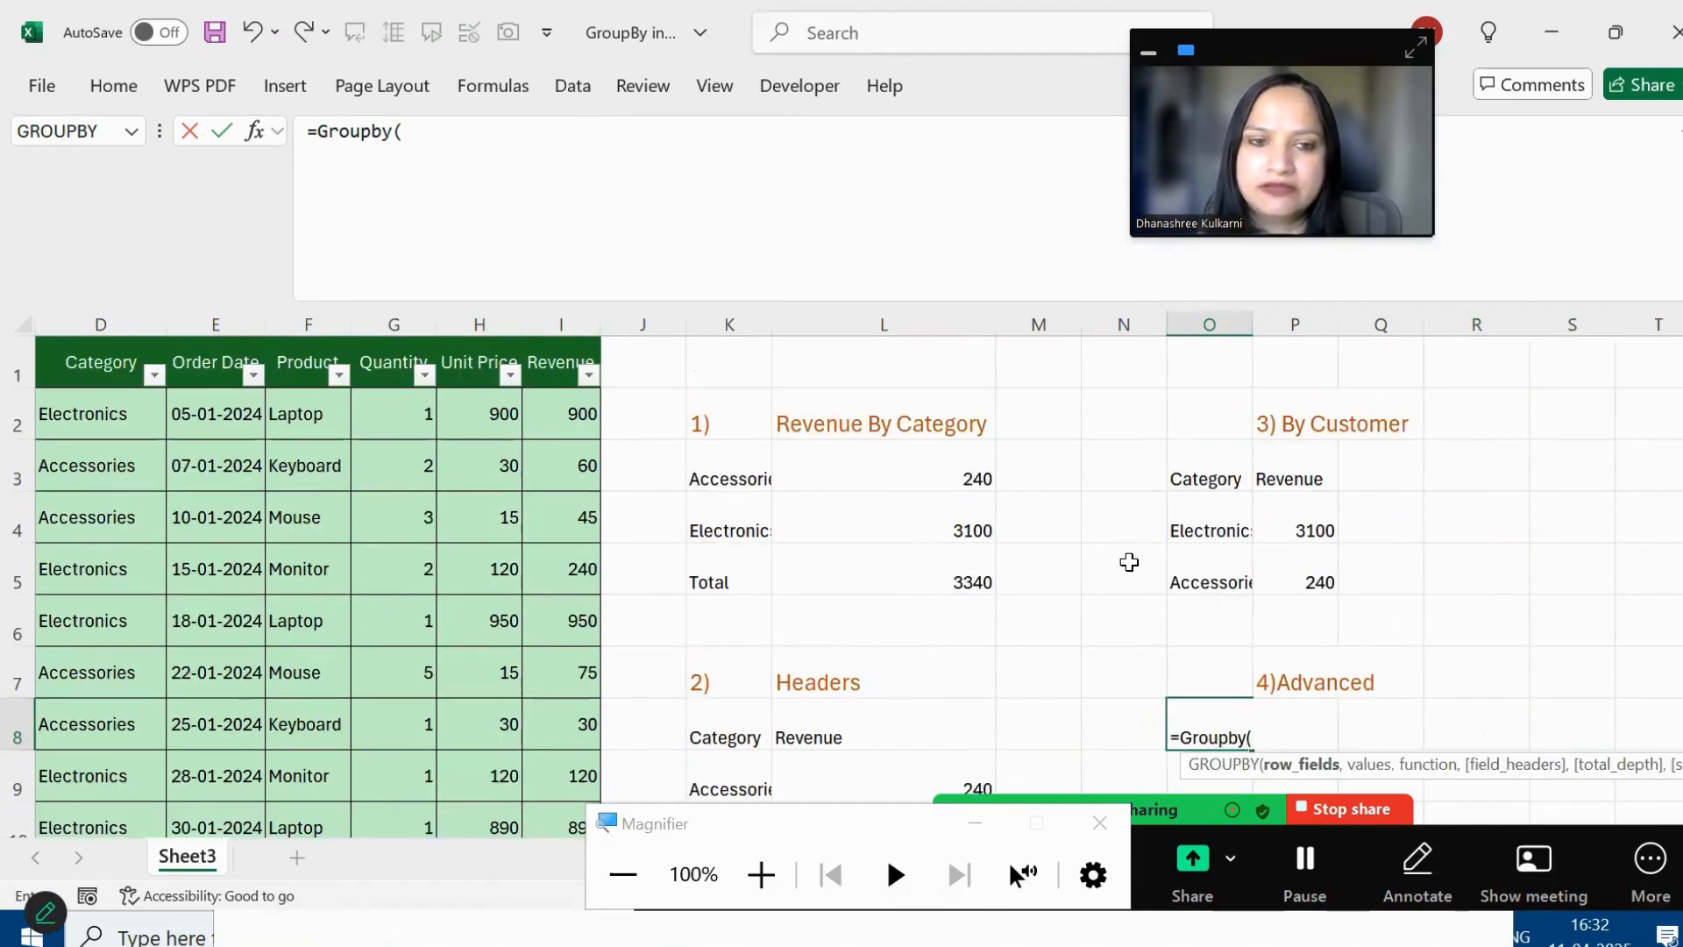
text(Hsta)
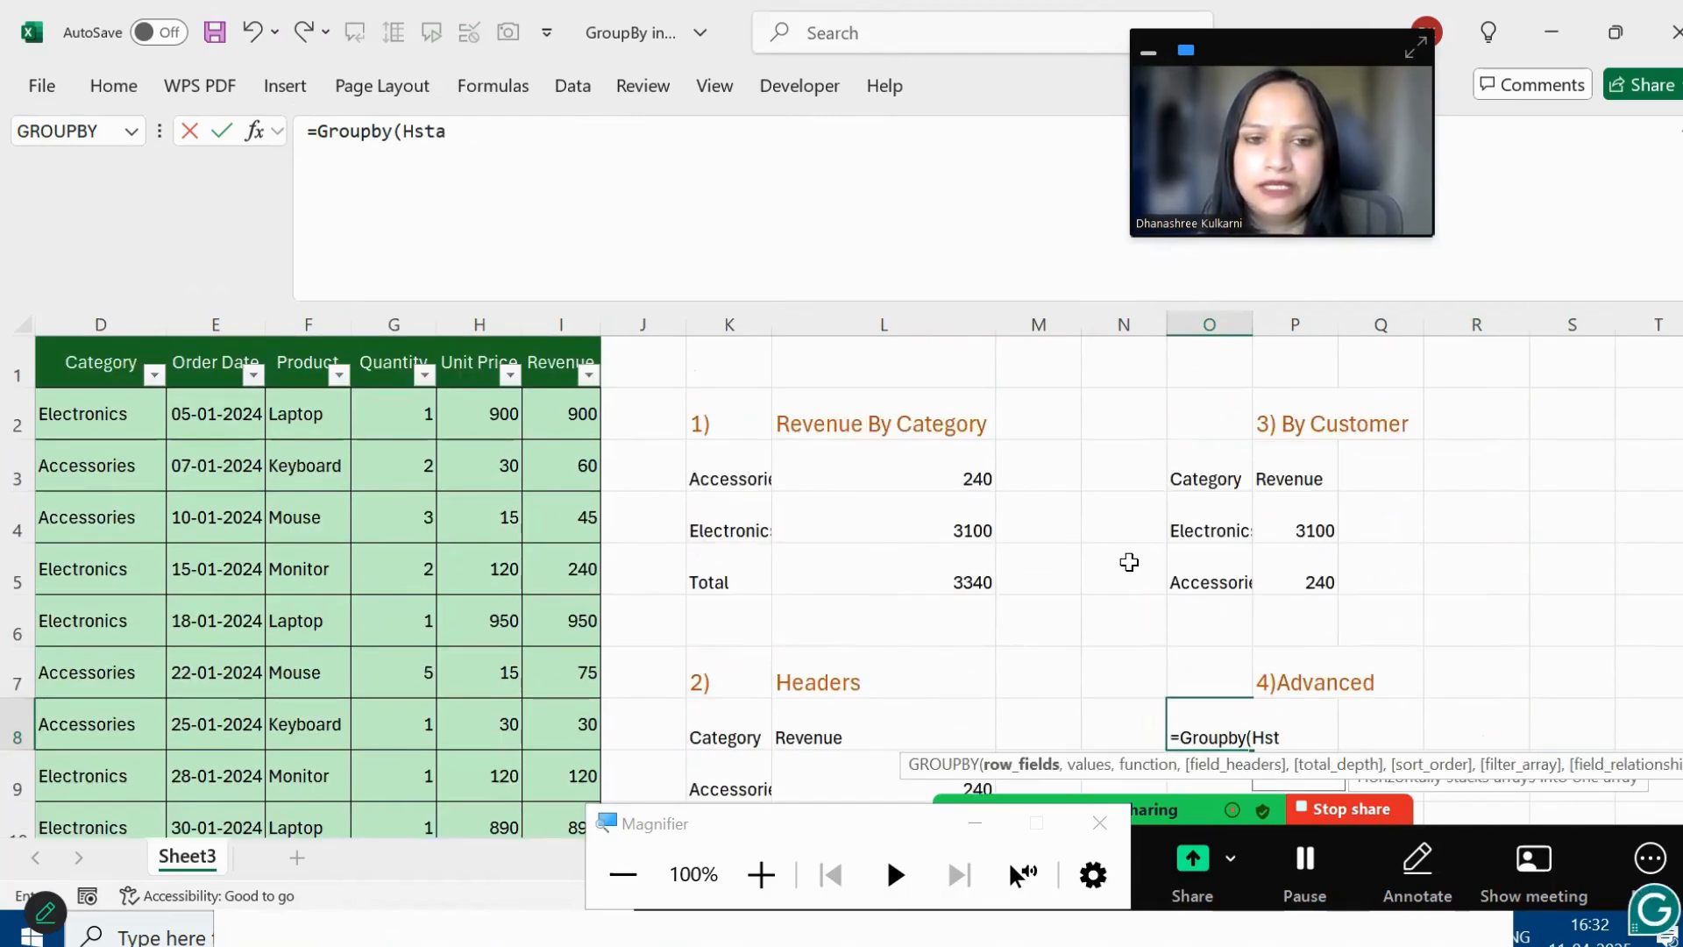
text(ck()
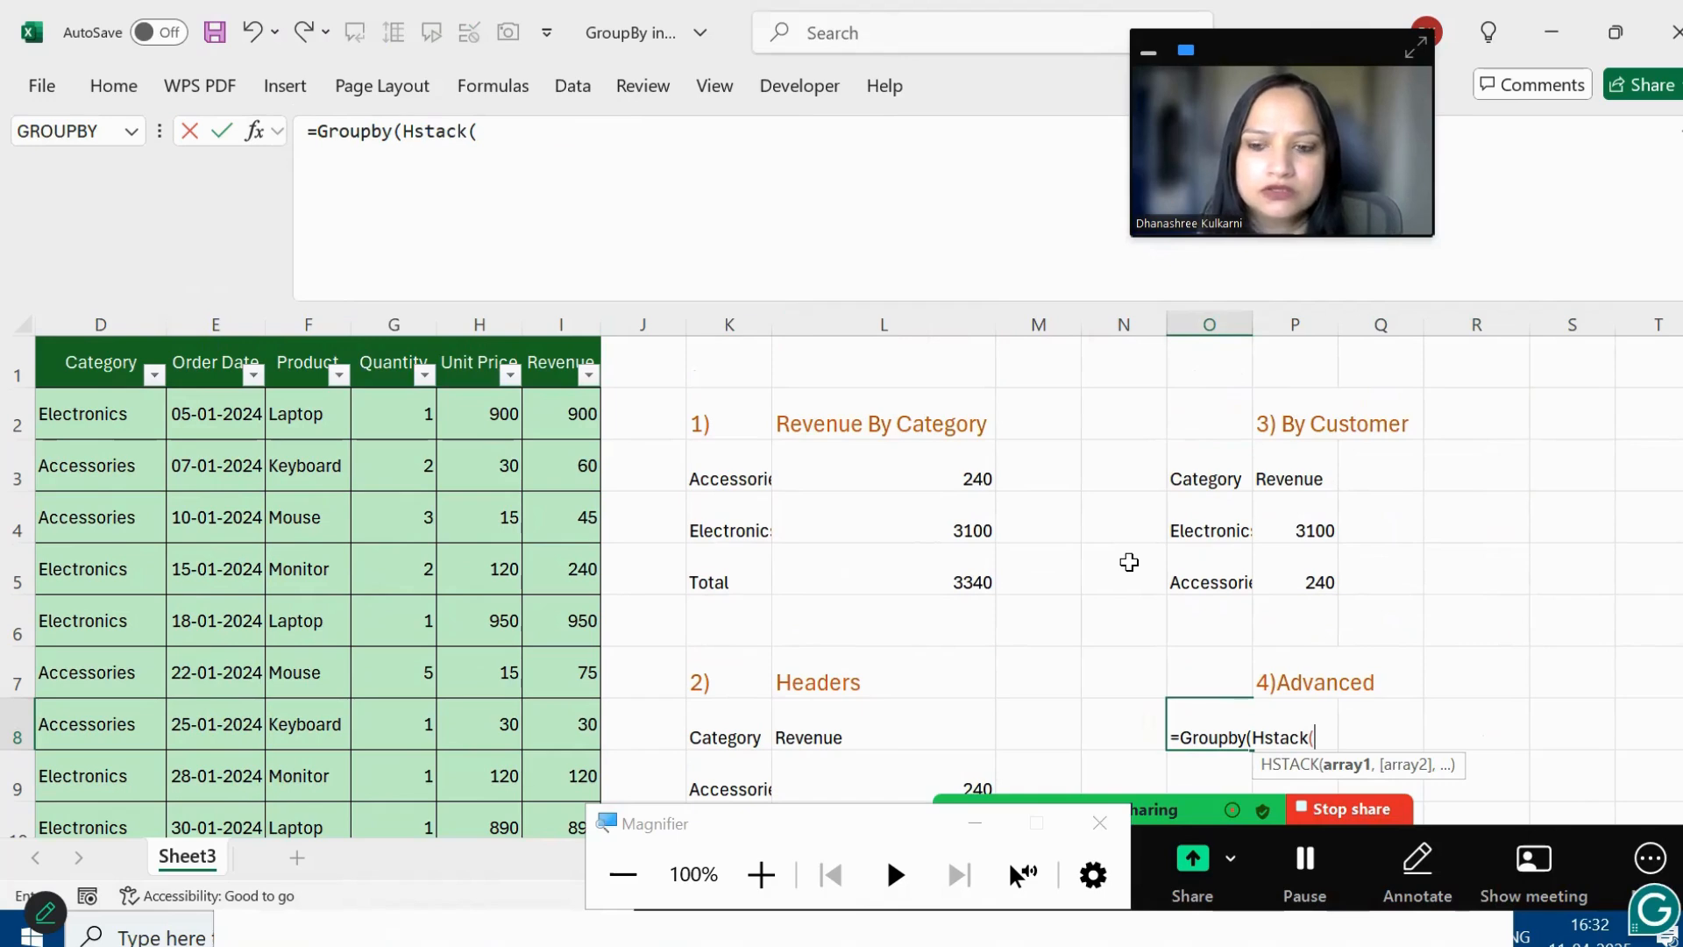
click(85, 413)
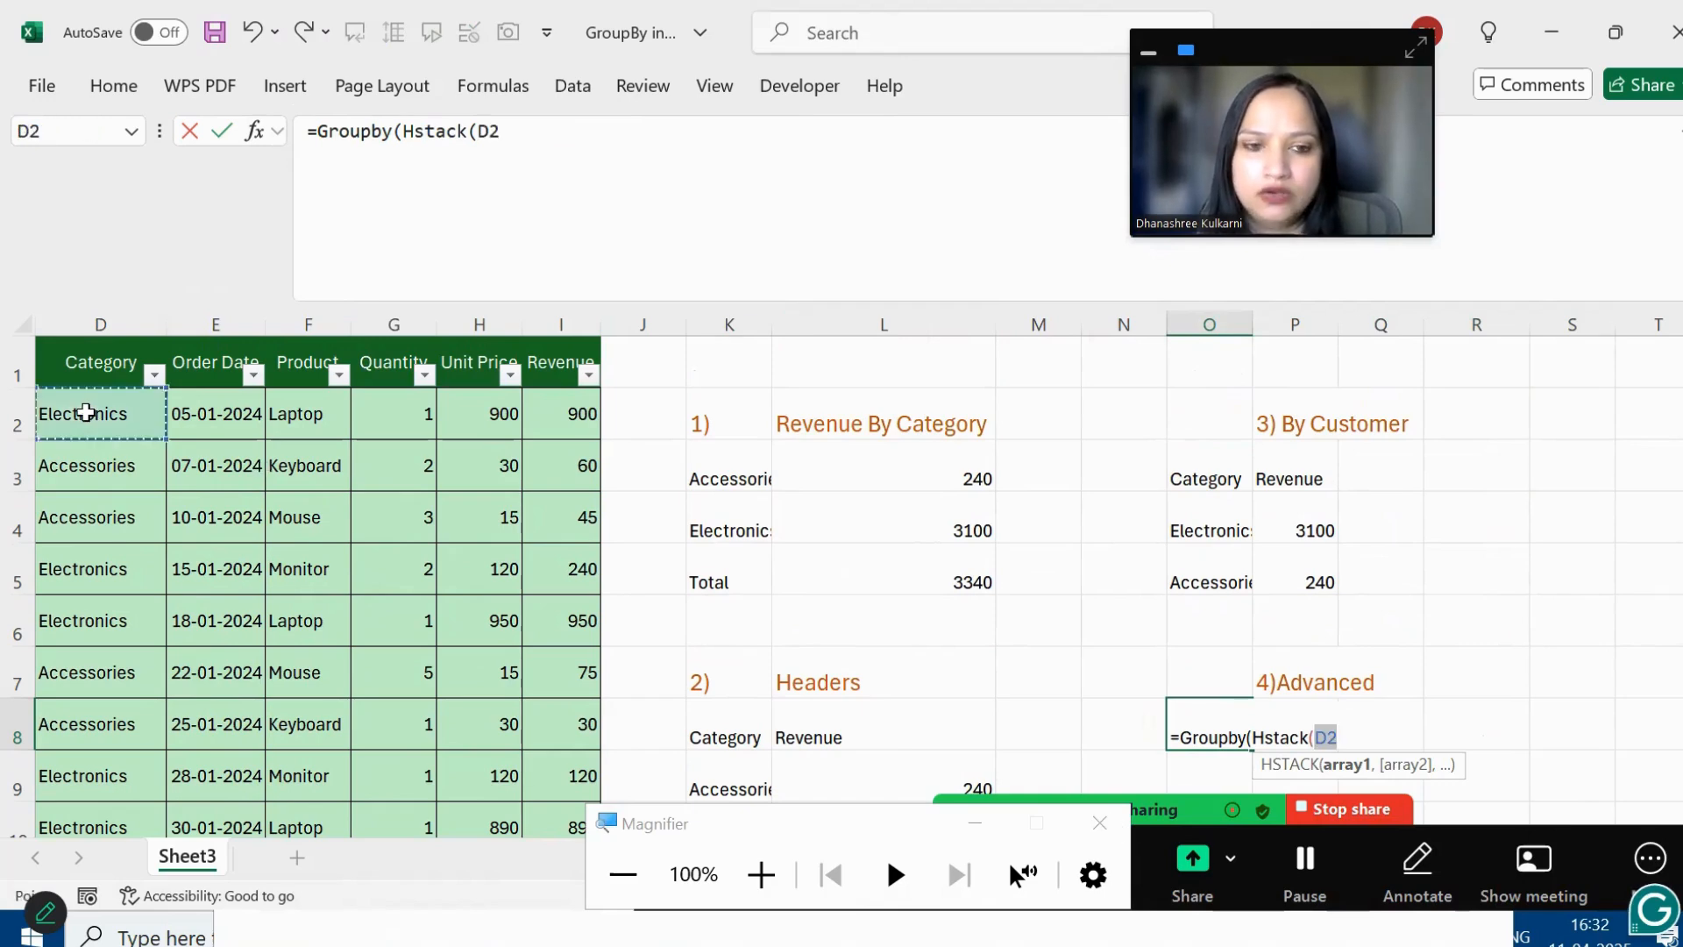
key(ctrl+shift+Down)
text(,)
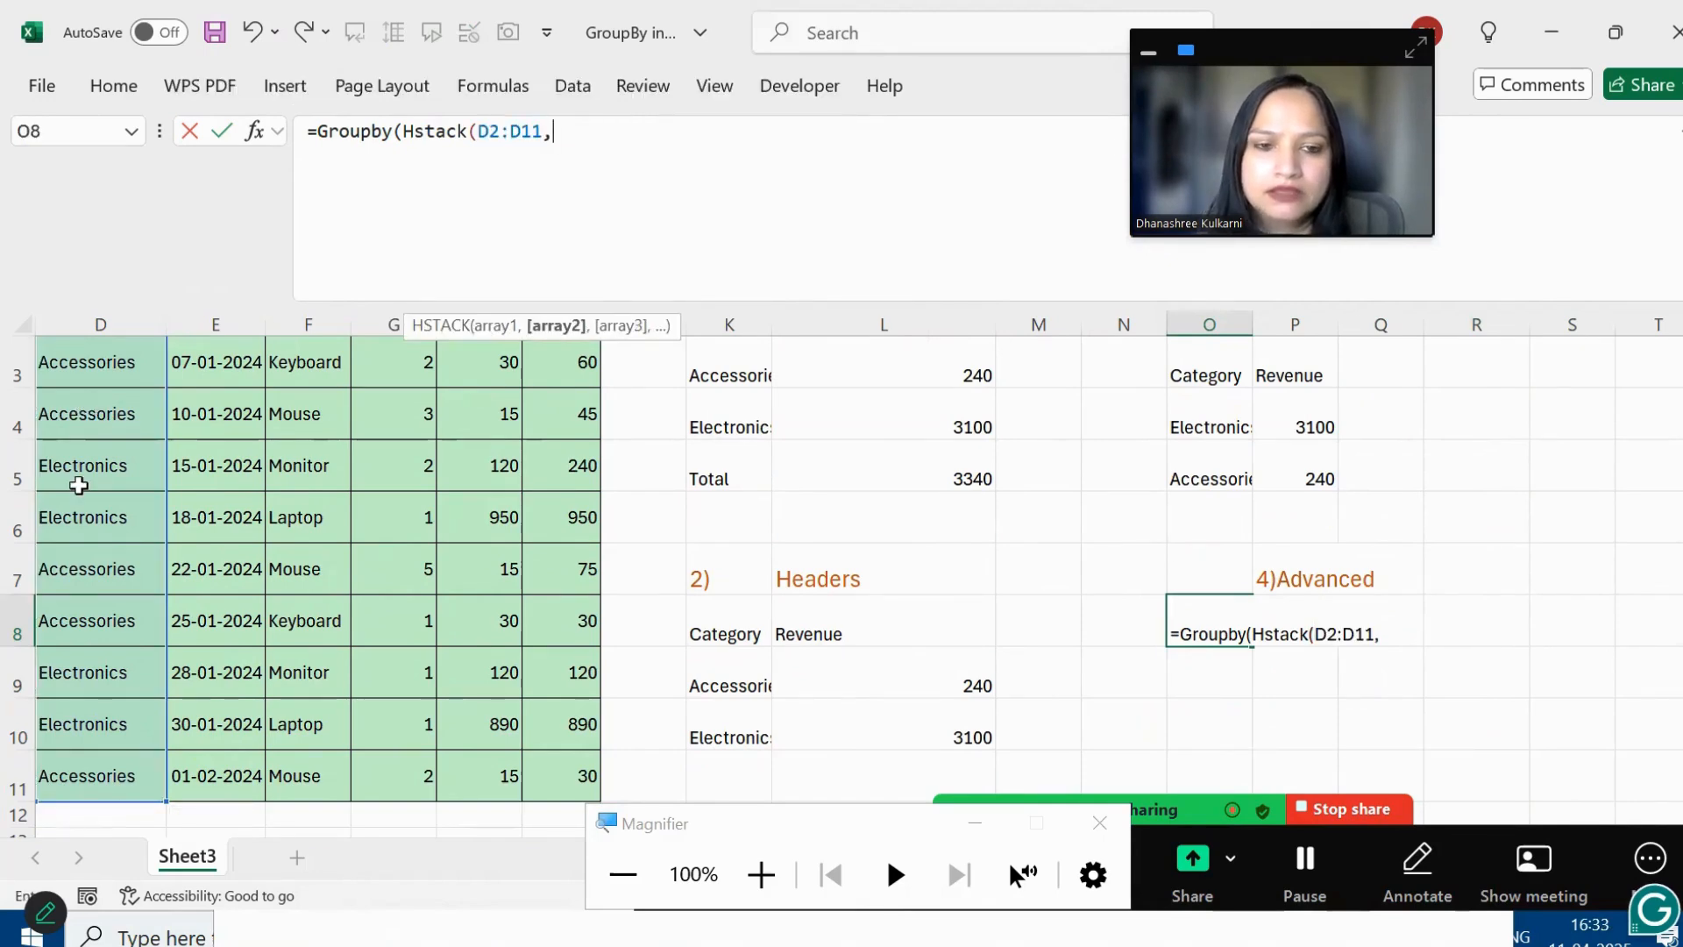
Step: Add the Product range F2:F11 as the second HSTACK array in the O8 formula and close HSTACK
scroll(359, 447, up, 1)
click(301, 415)
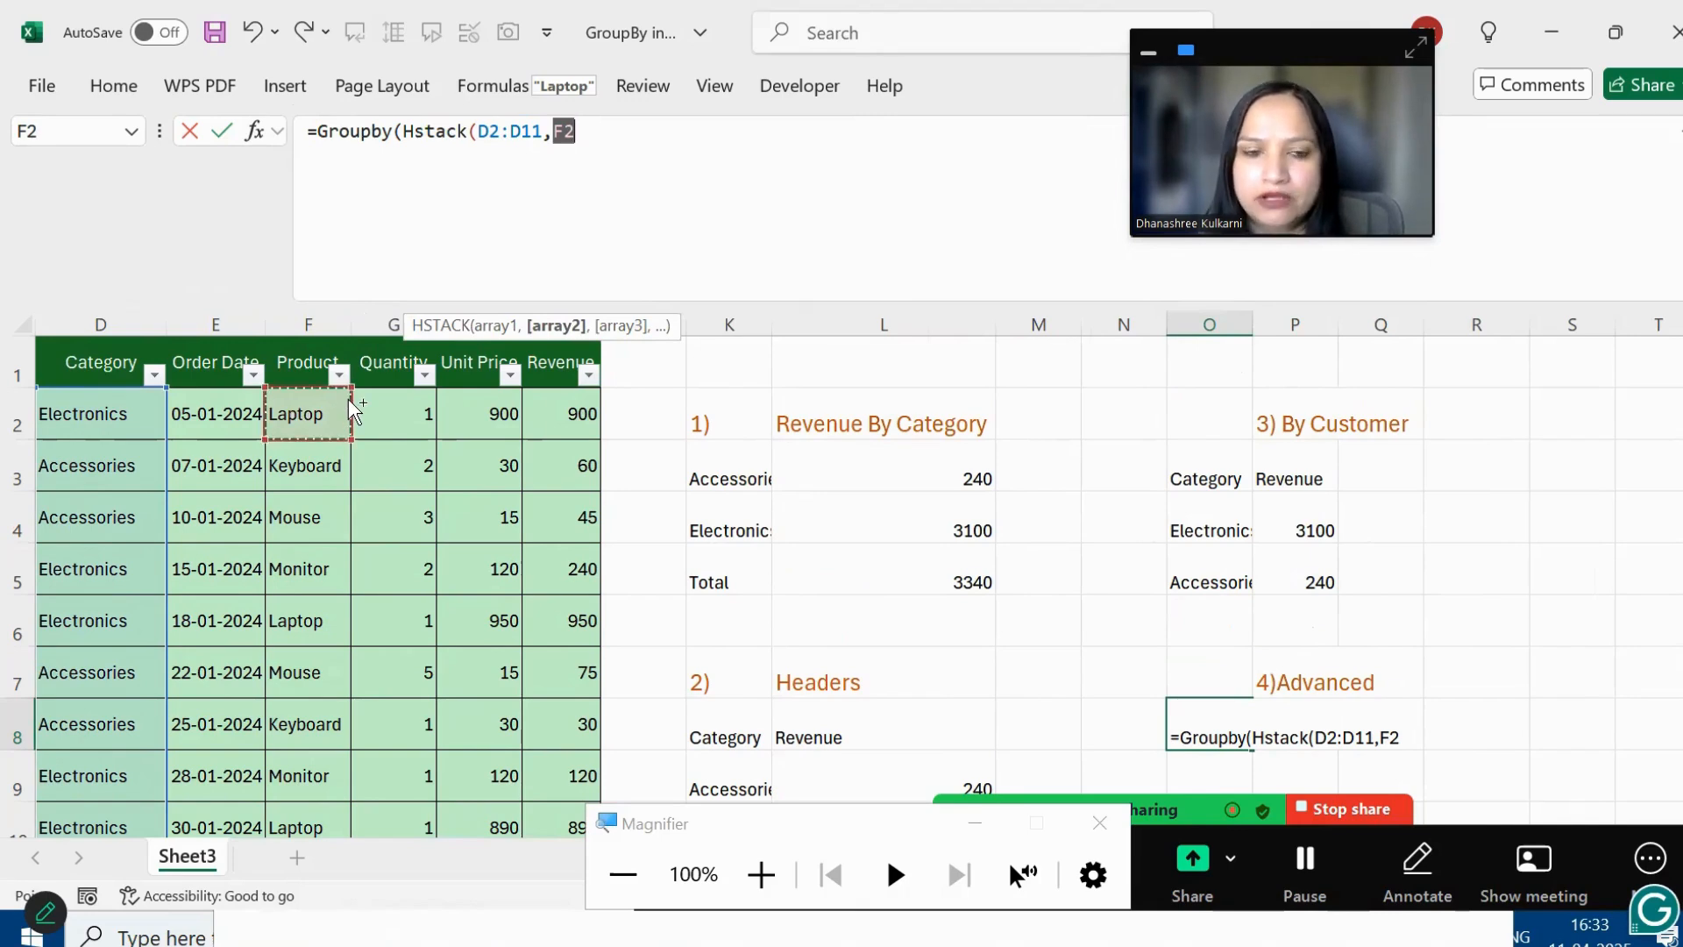
key(ctrl+shift+Down)
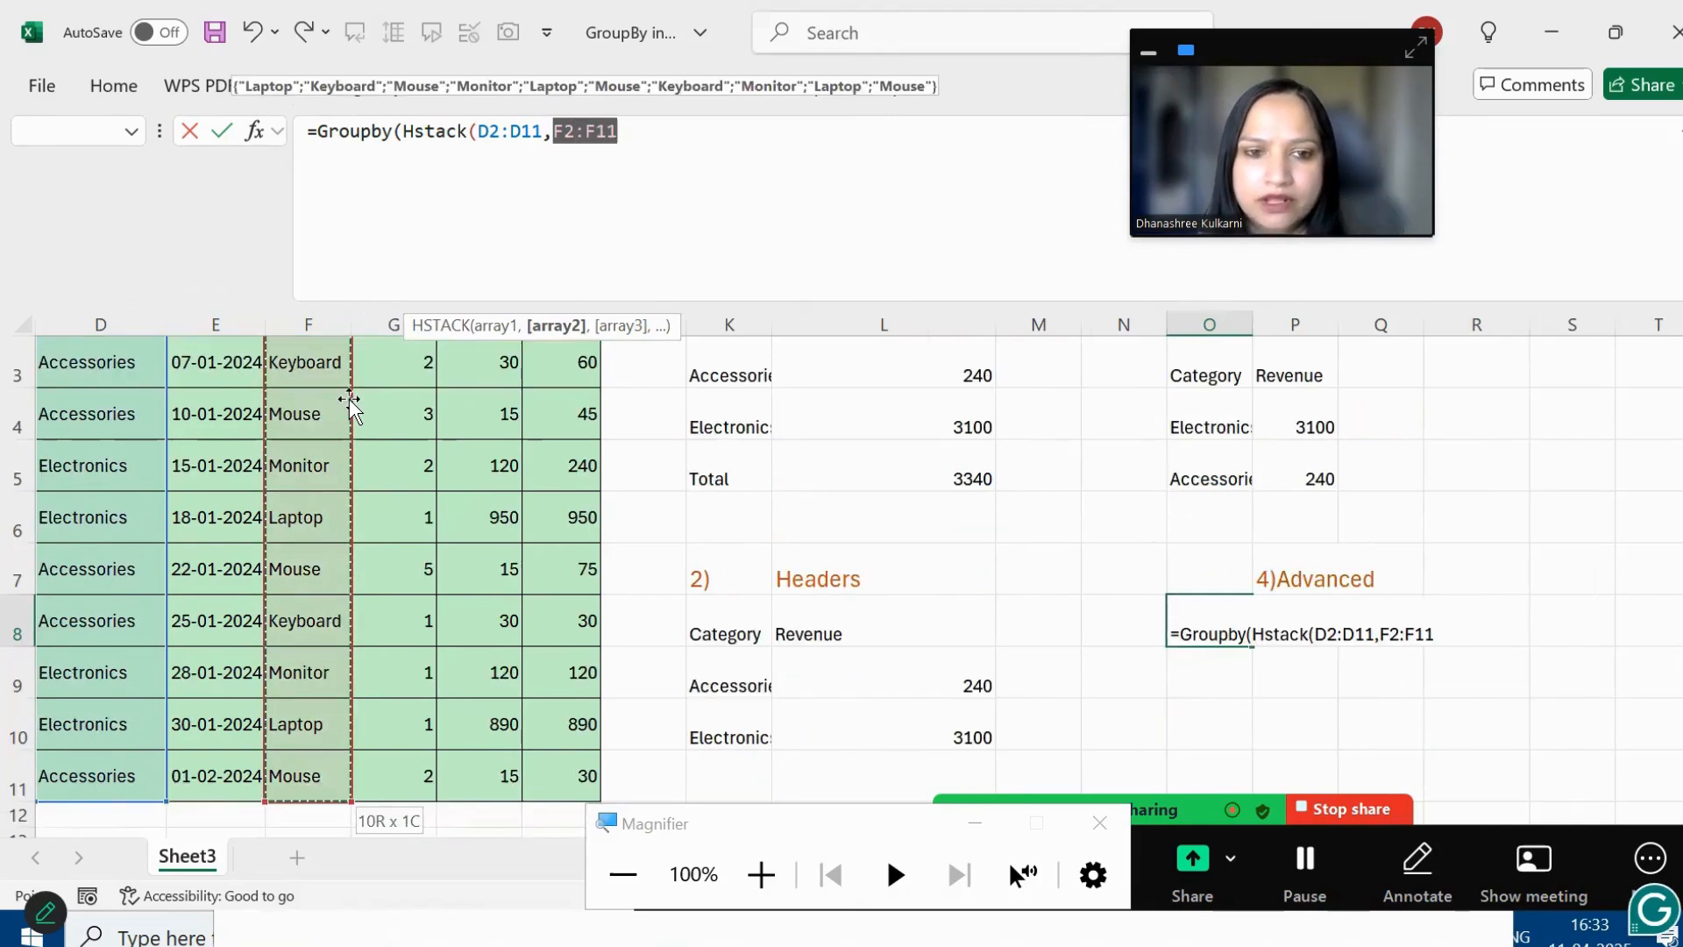
scroll(349, 401, down, 1)
scroll(349, 401, up, 1)
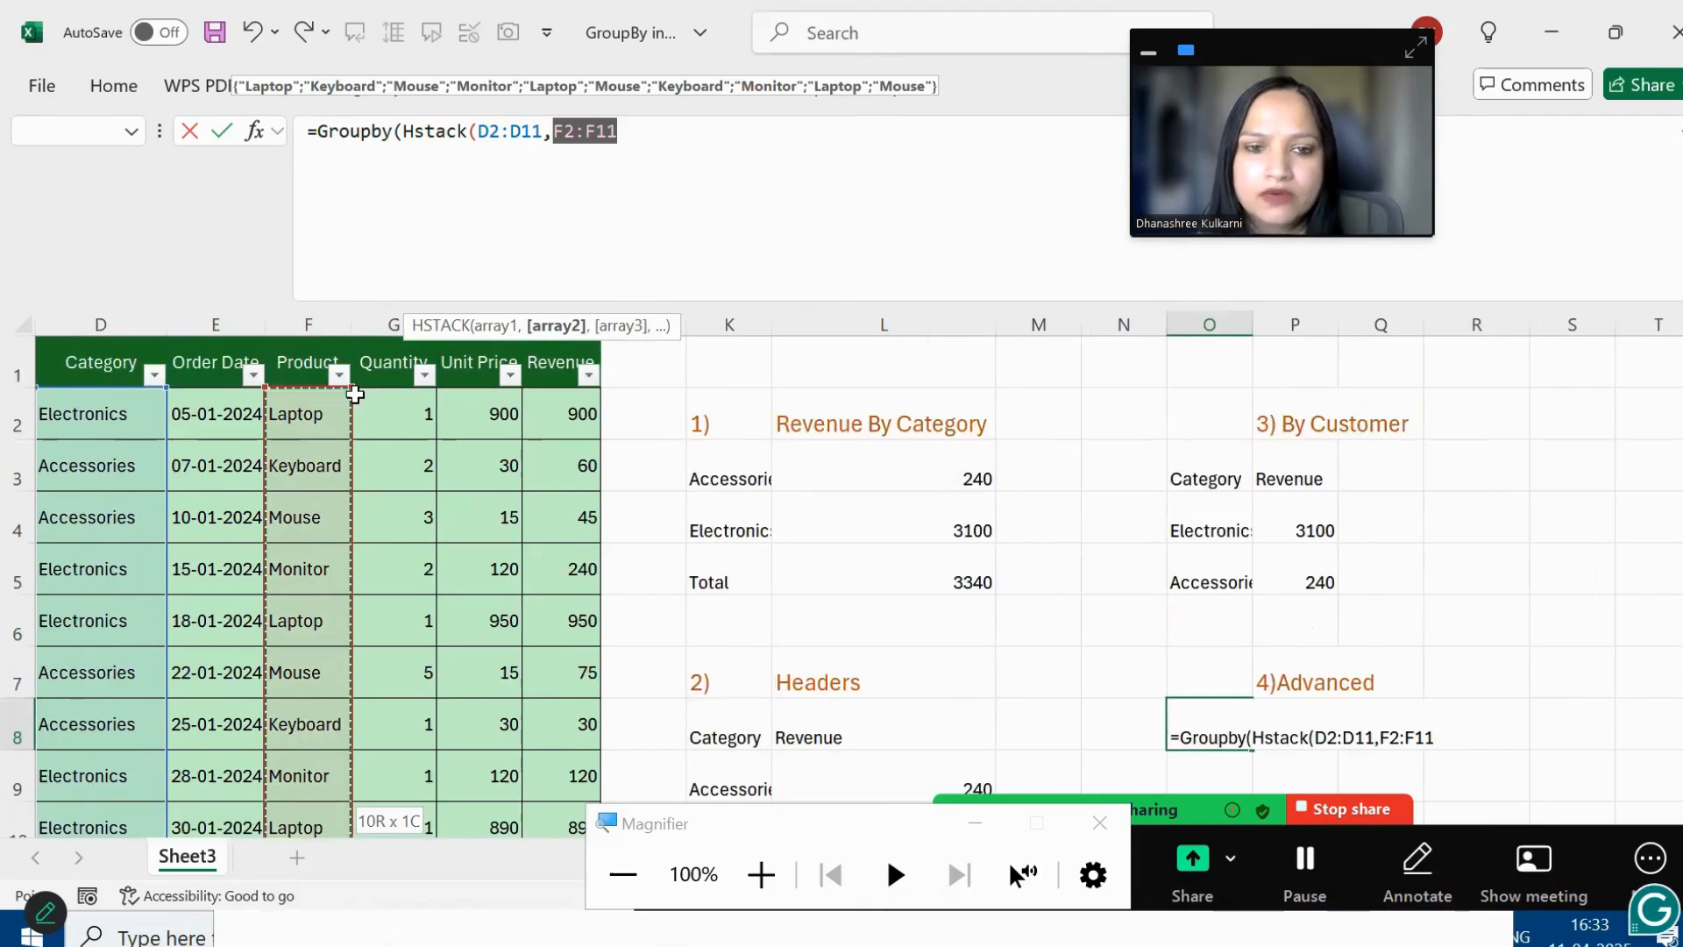
click(651, 140)
text())
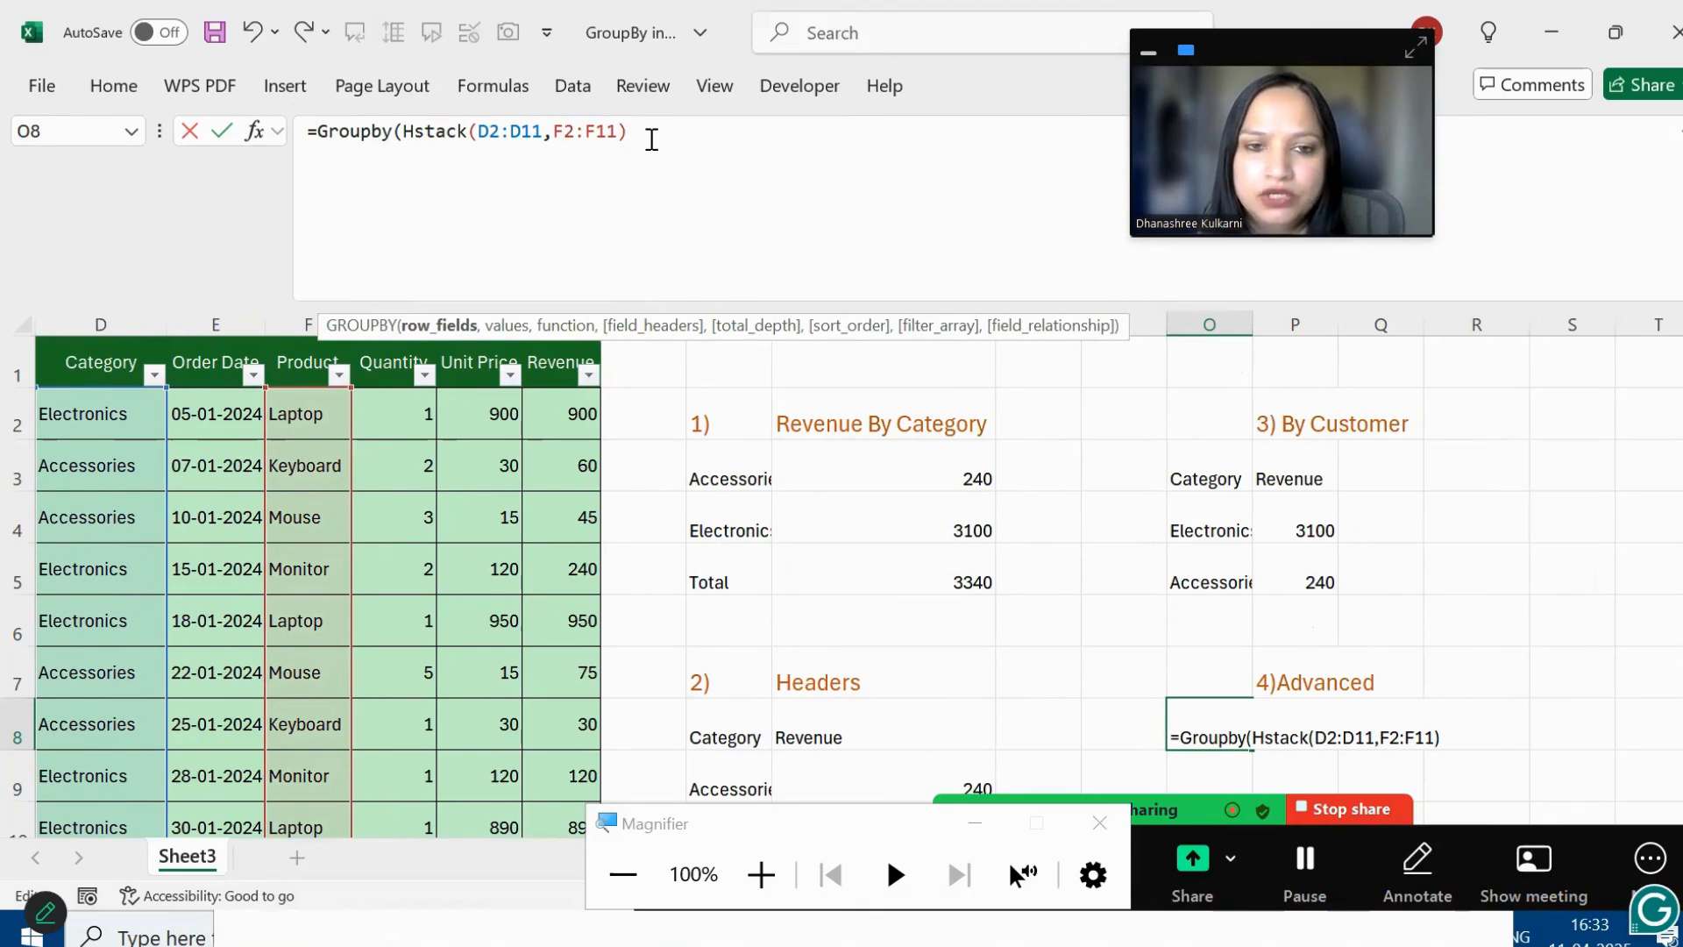
text(,)
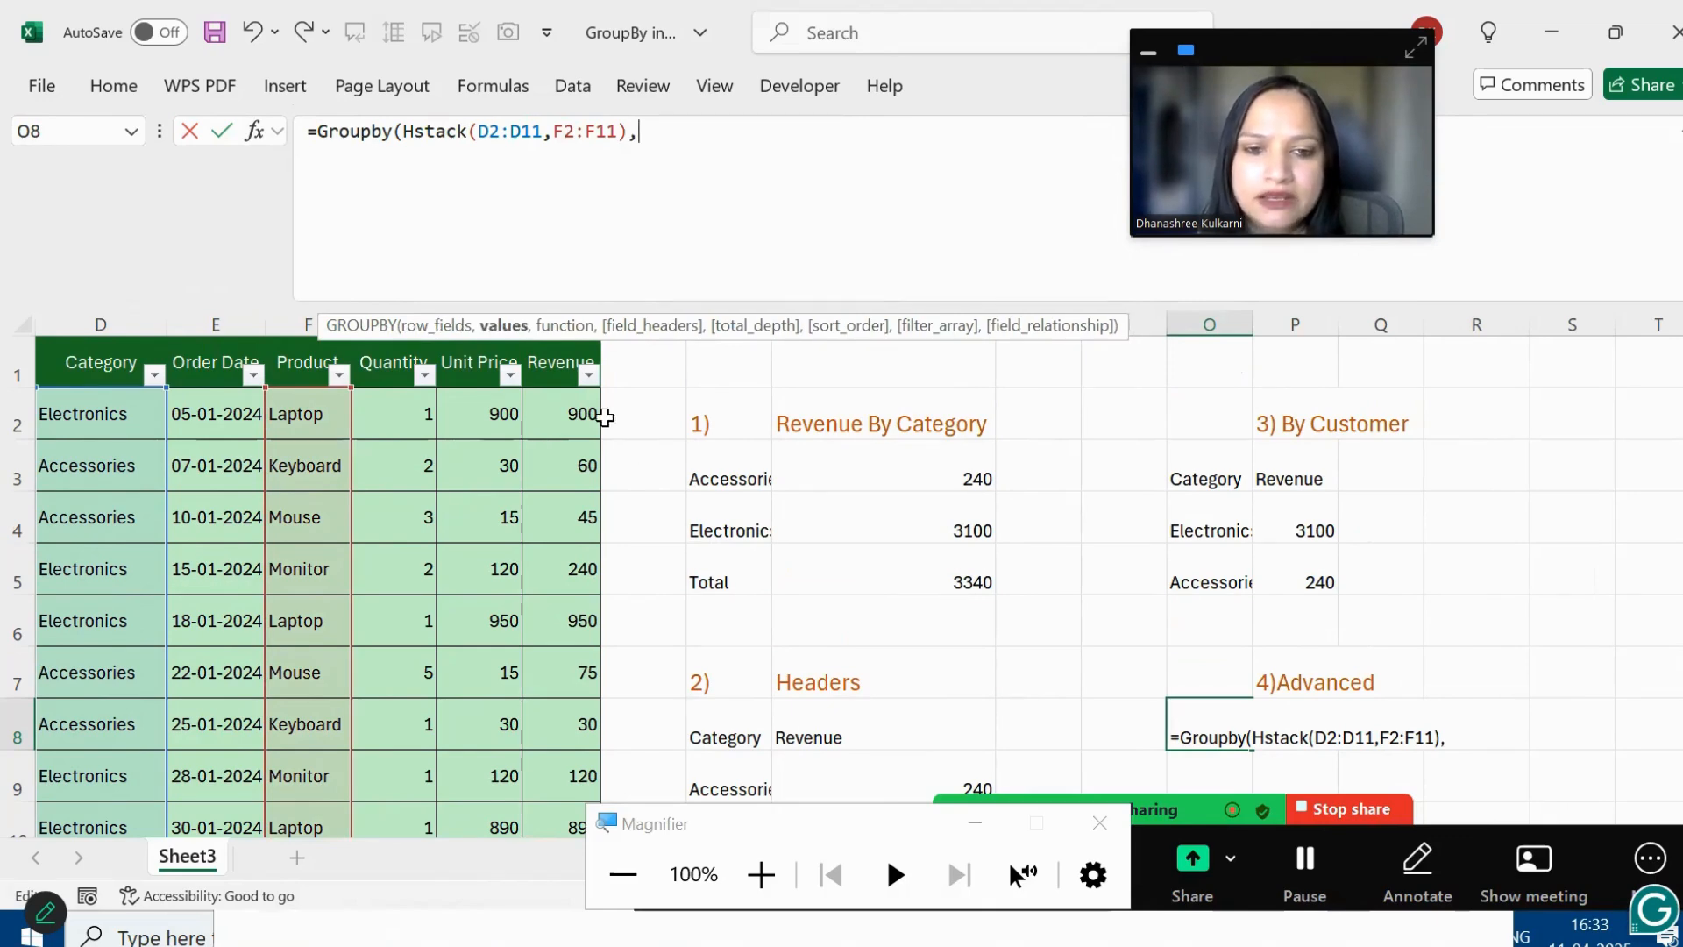
Step: Supply the Revenue range I2:I11 as values and SUM as the function, and commit the O8 GROUPBY formula
click(560, 414)
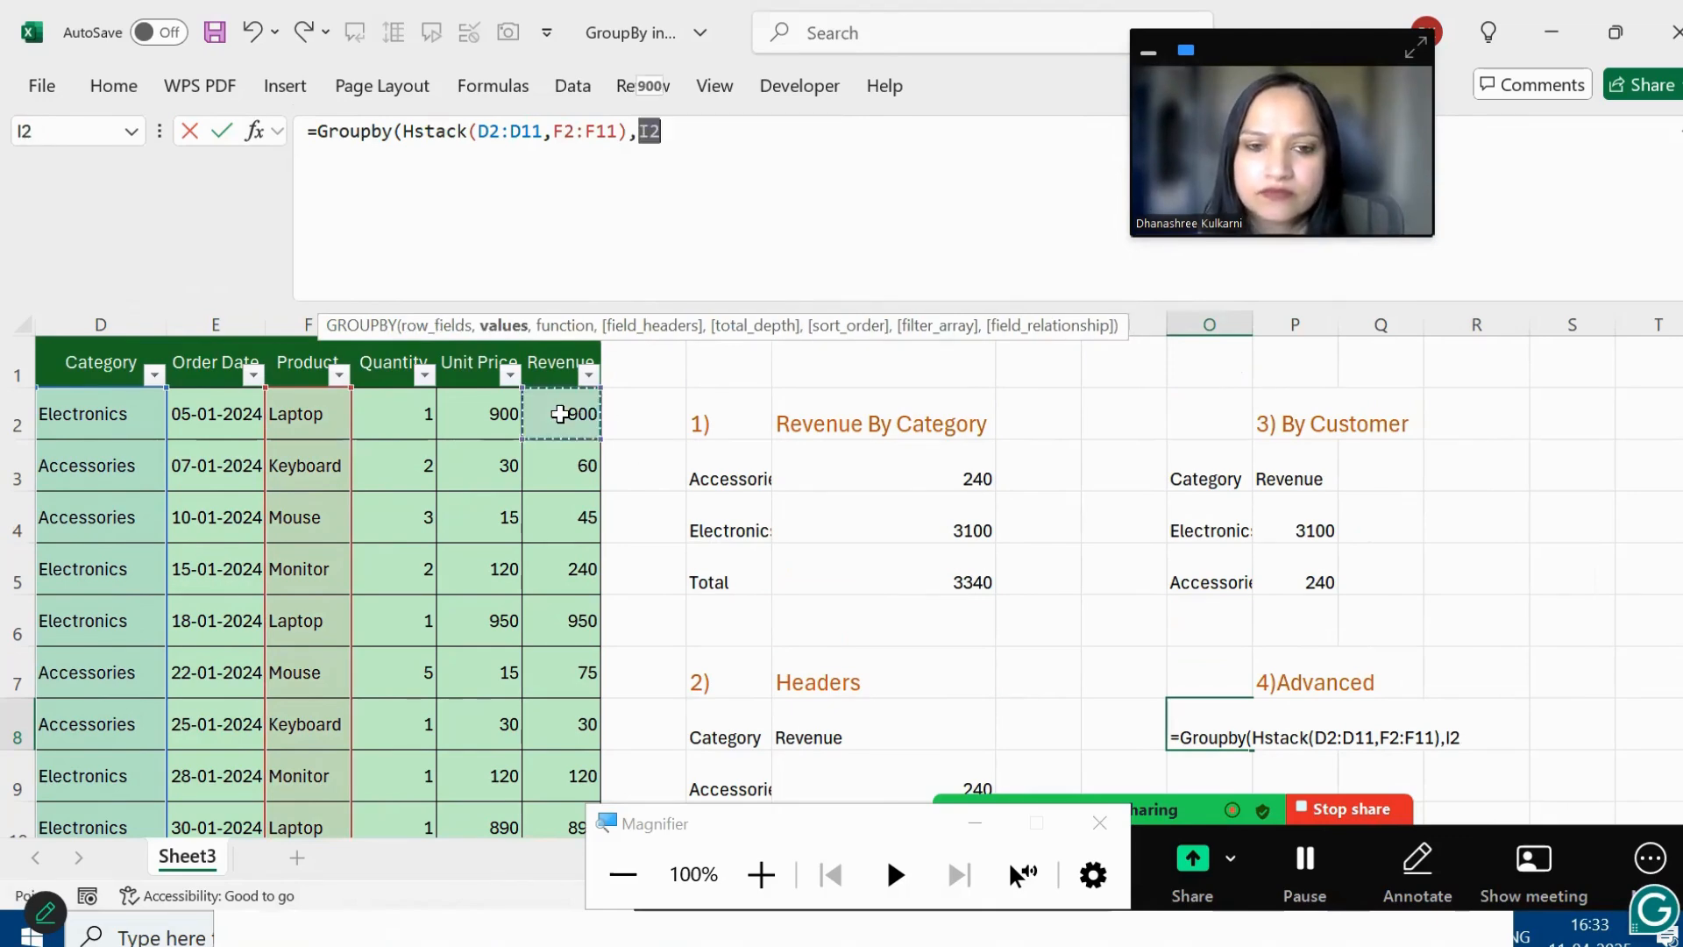
key(ctrl+shift+Down)
text(,)
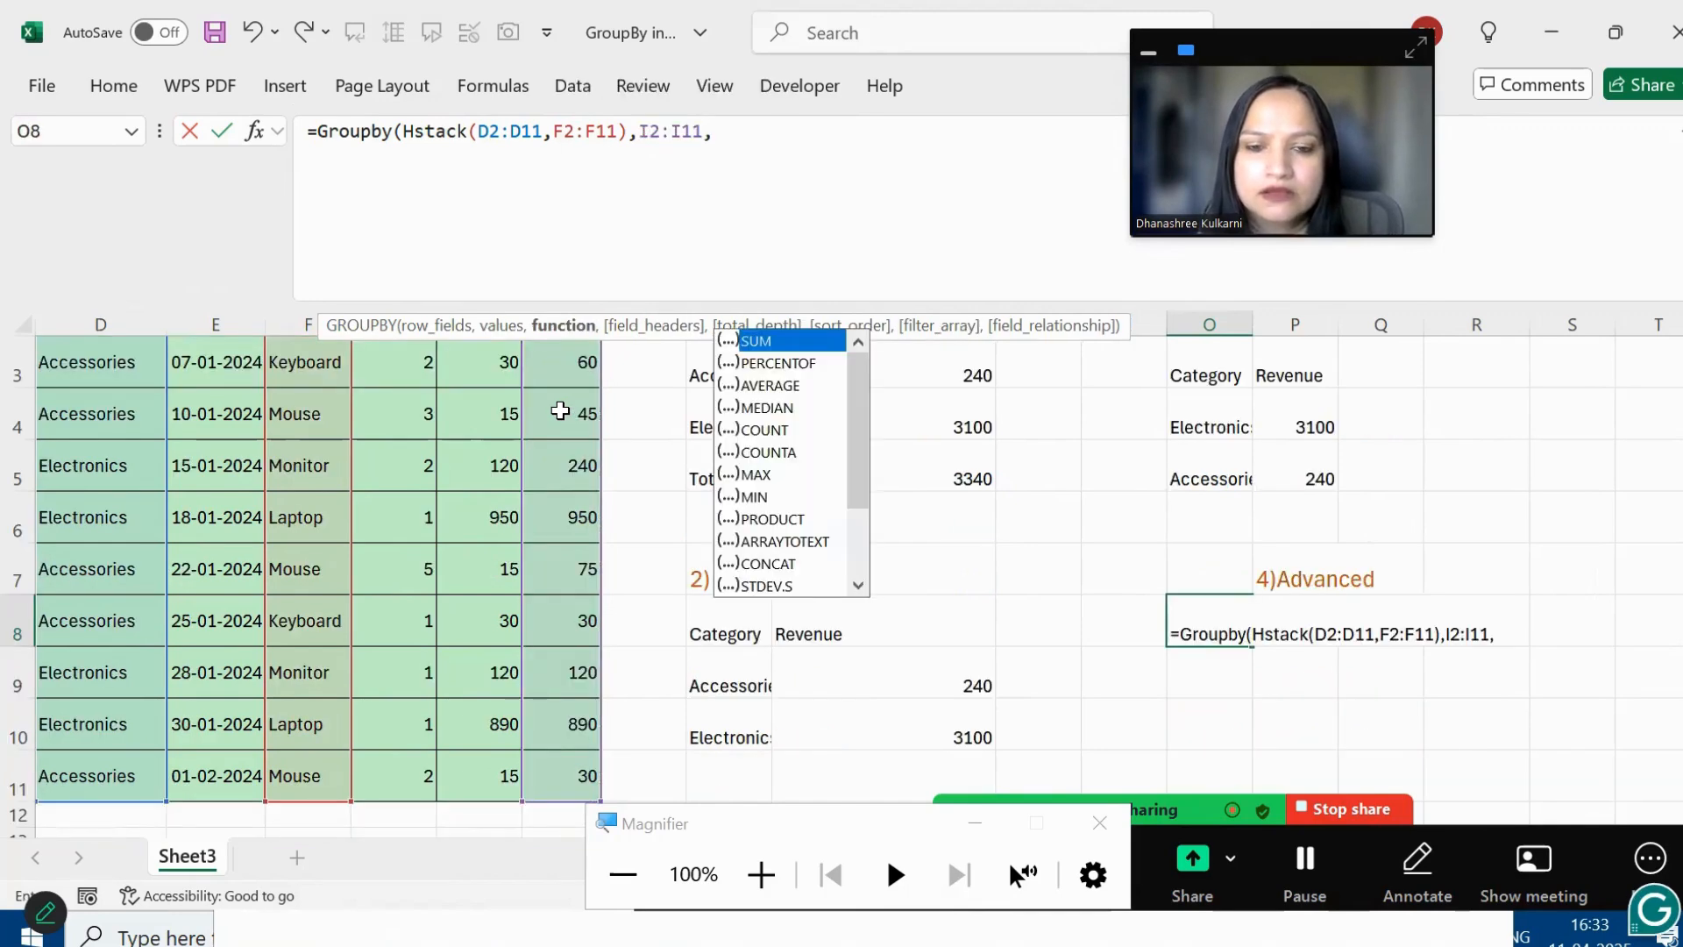
scroll(612, 368, up, 1)
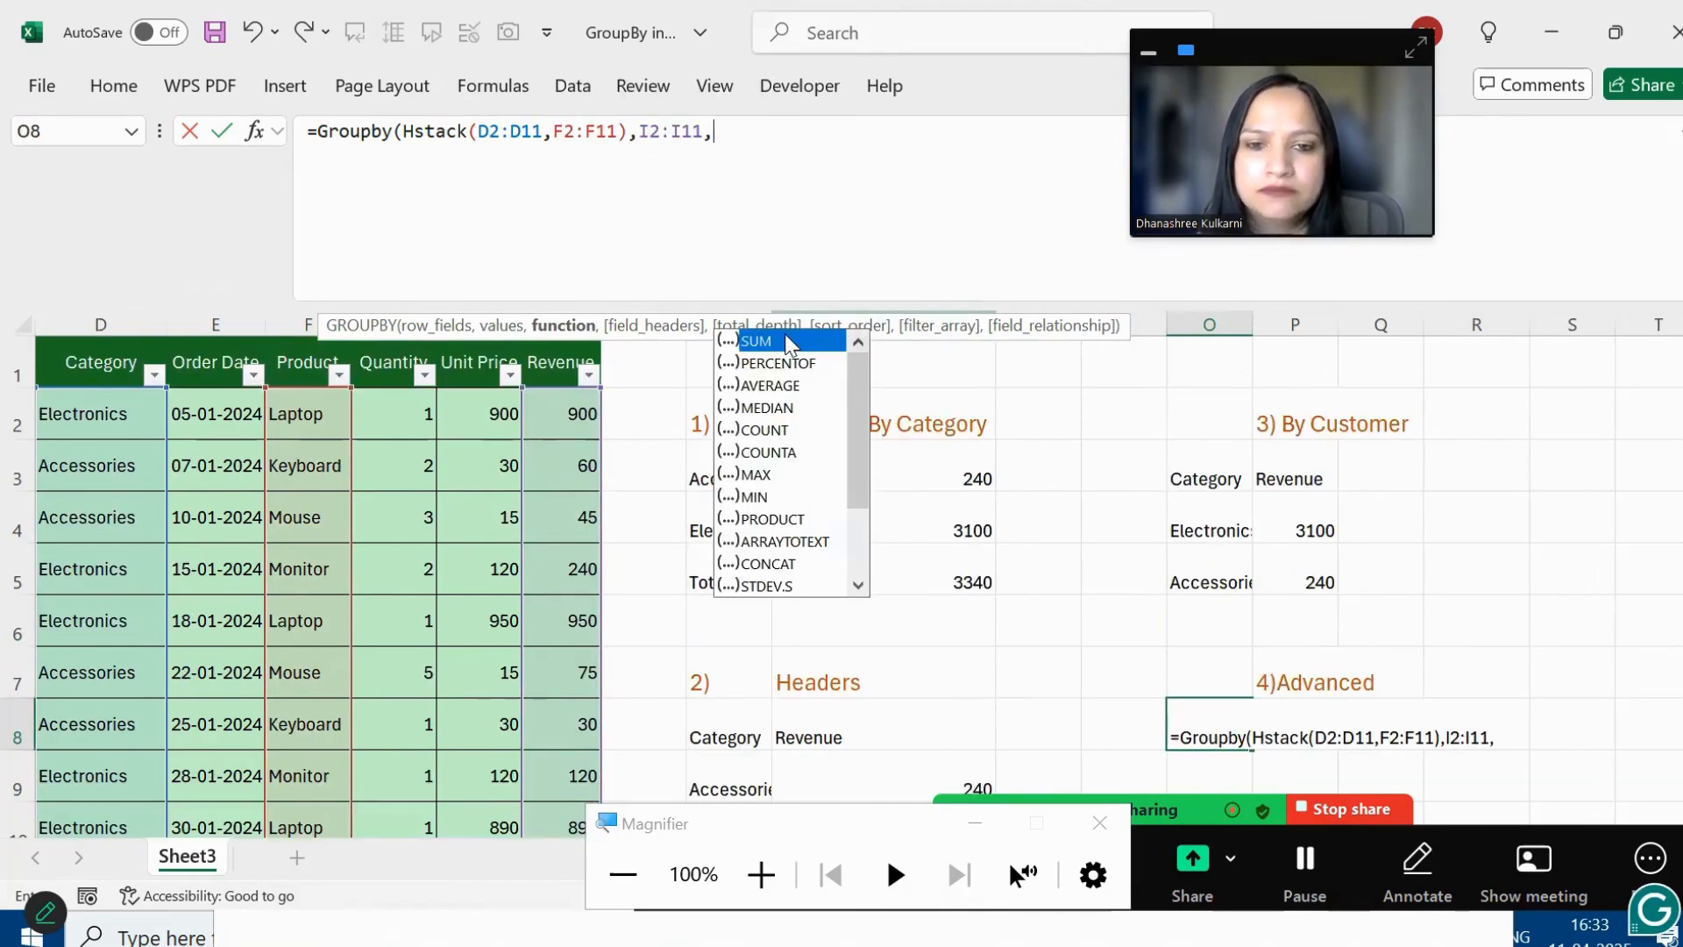
key(Tab)
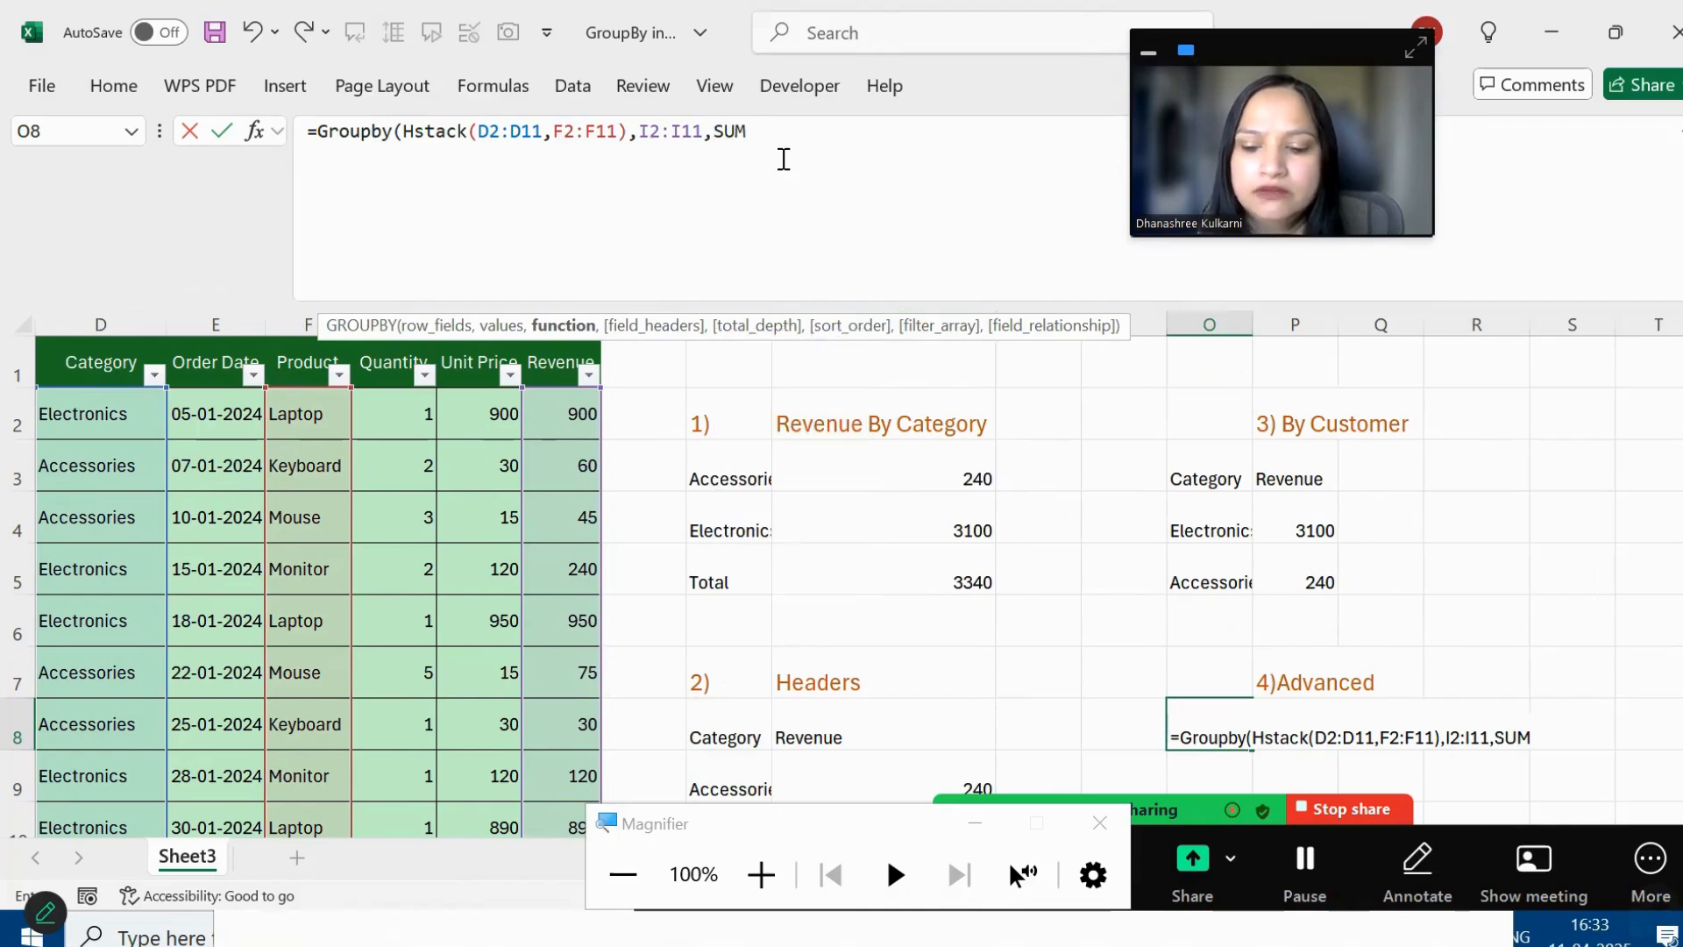
text())
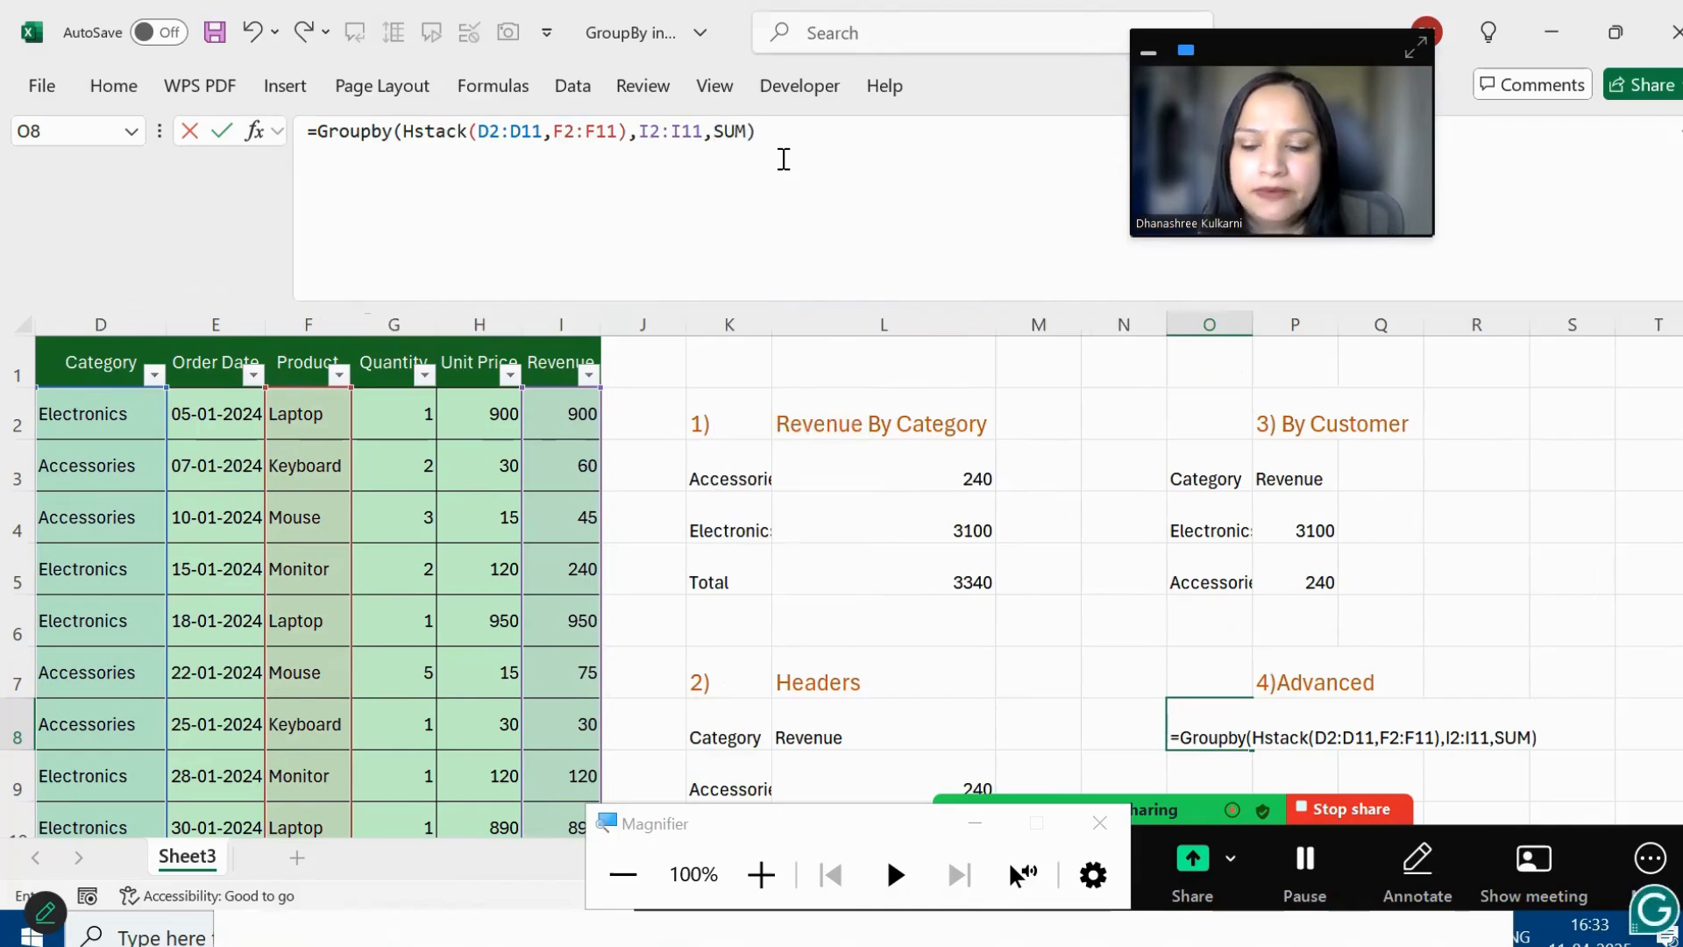
key(Return)
scroll(1101, 477, down, 2)
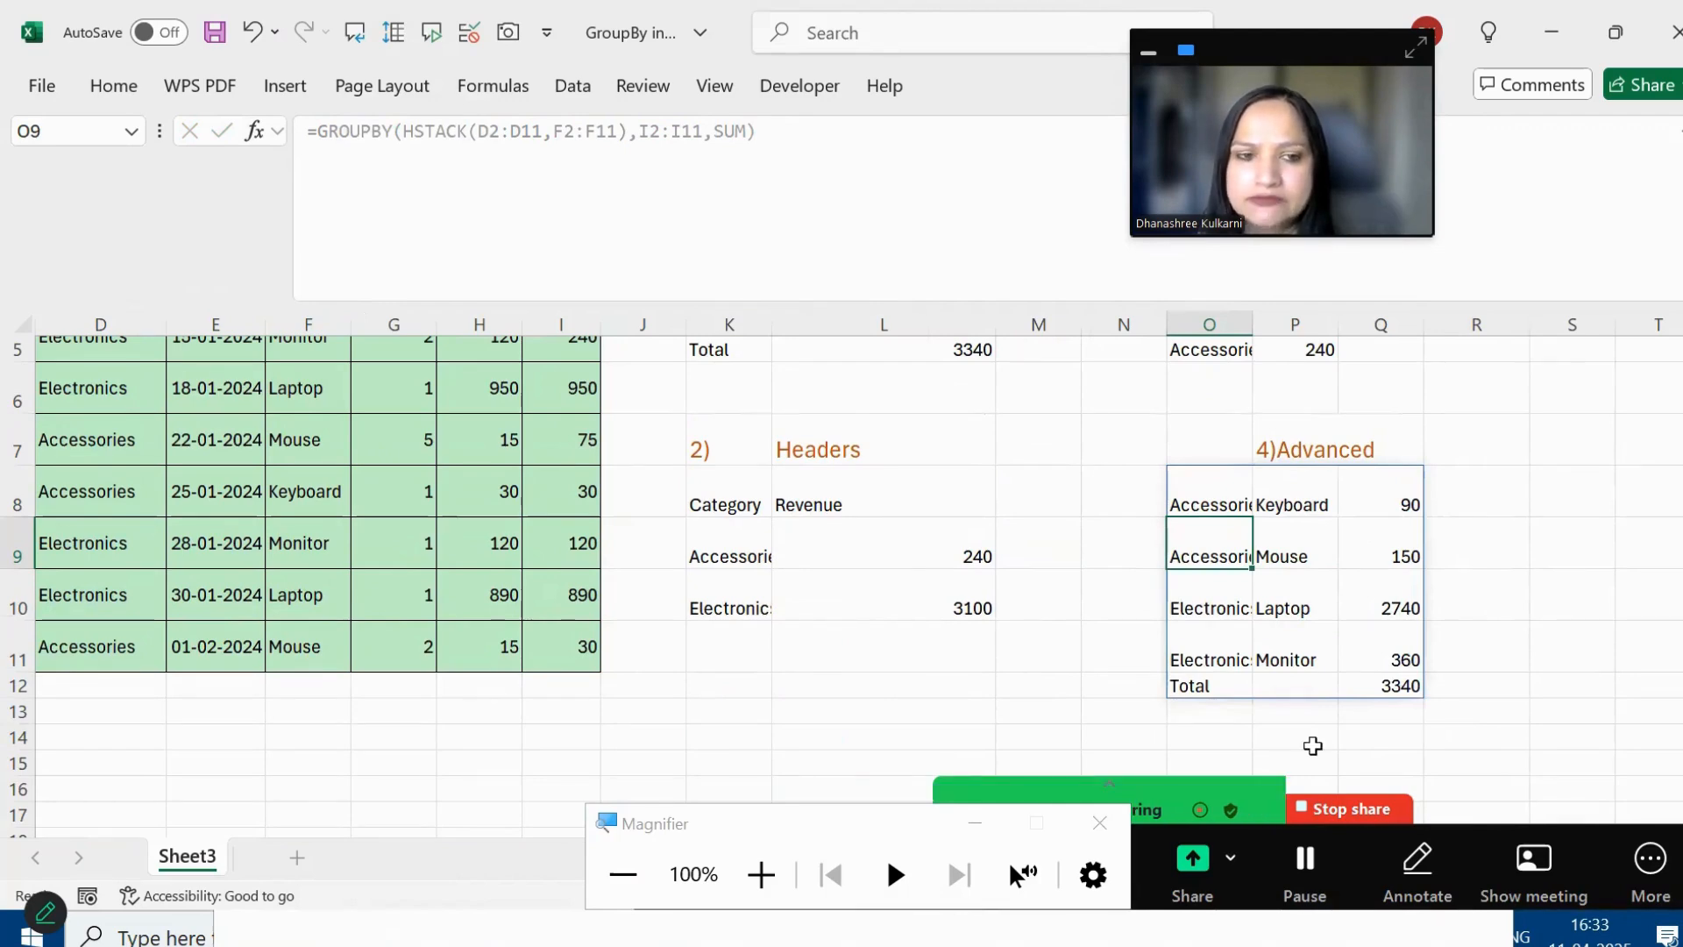
scroll(1289, 744, up, 2)
click(1295, 712)
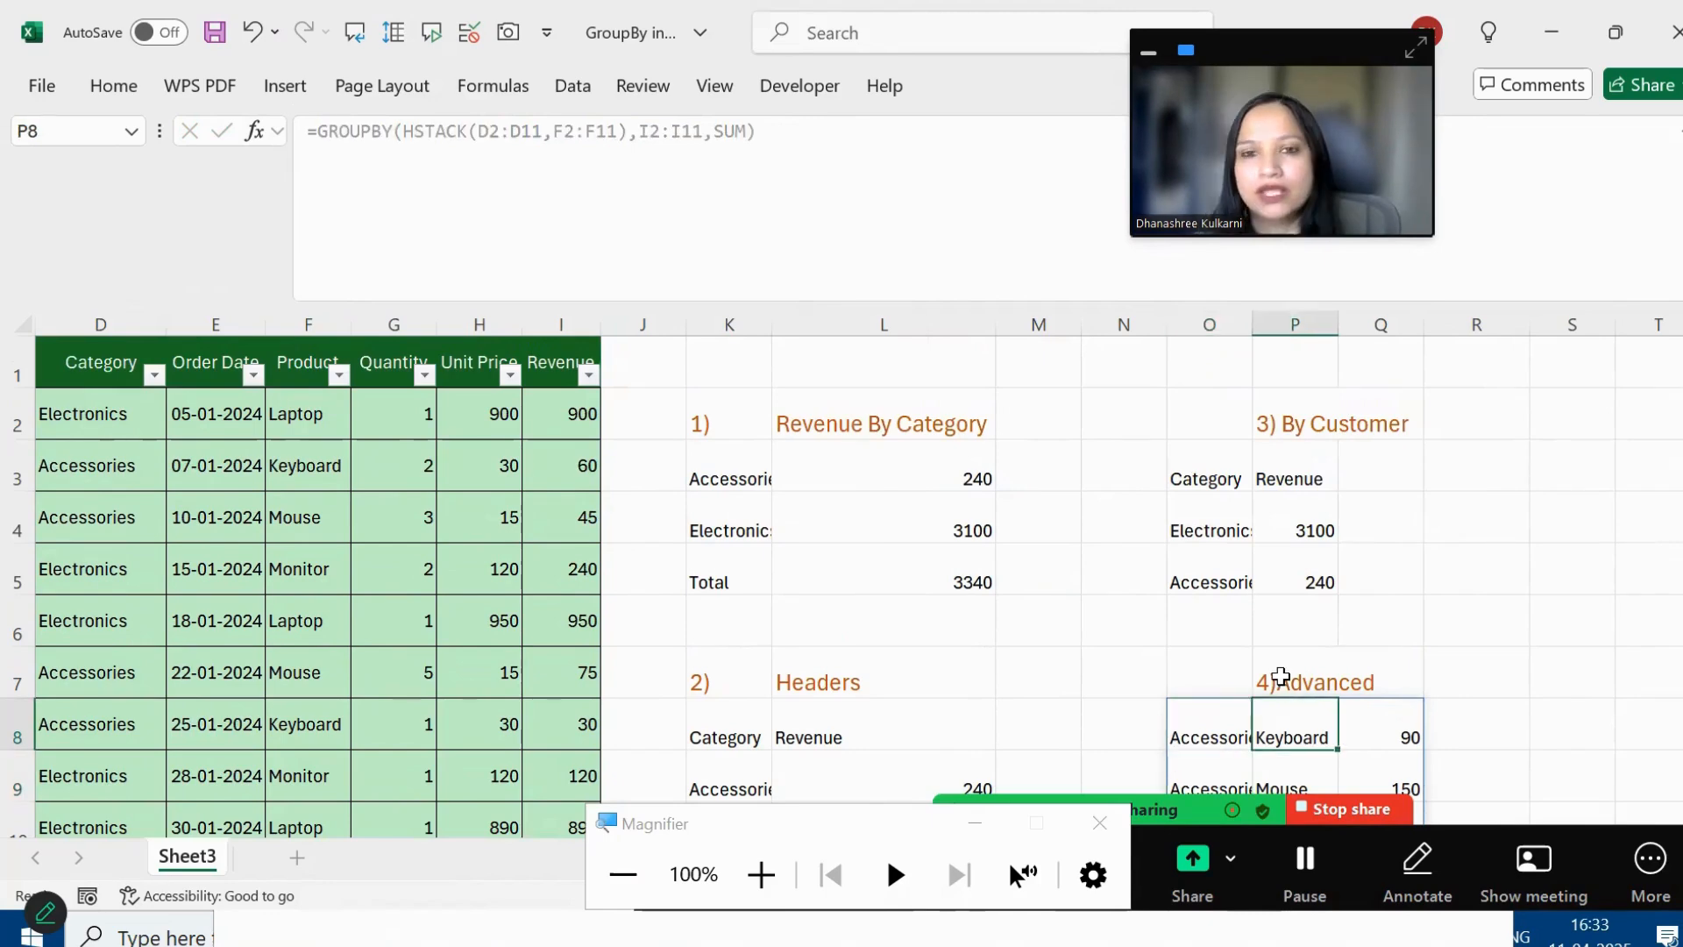